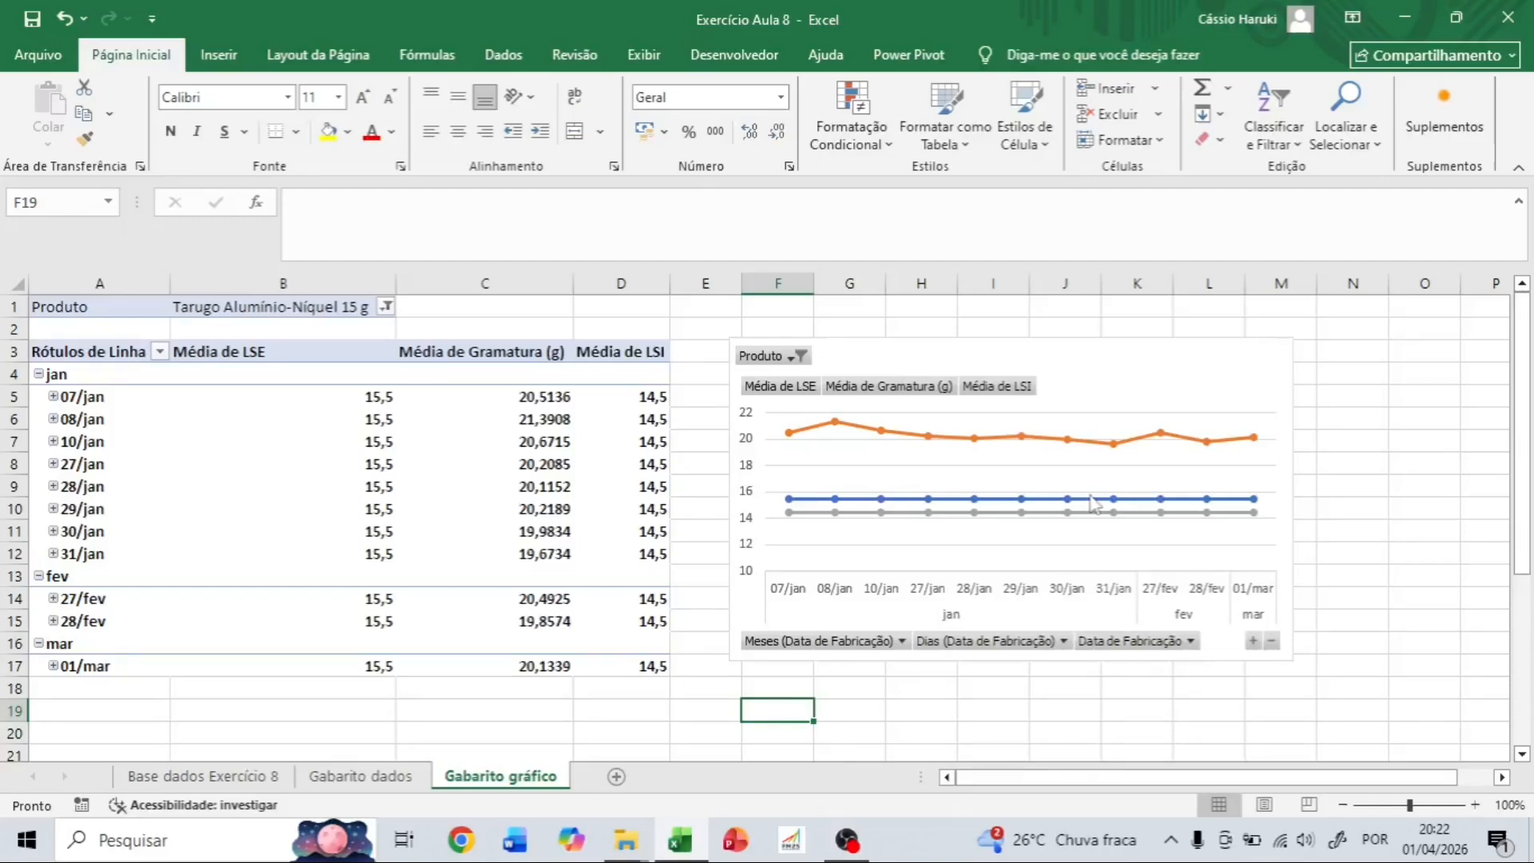
Filter the pivot chart on the Gabarito gráfico sheet by Produto to show only Tarugo Alumínio 17 g.
{"action": "left_click", "coordinate": [1108, 406]}
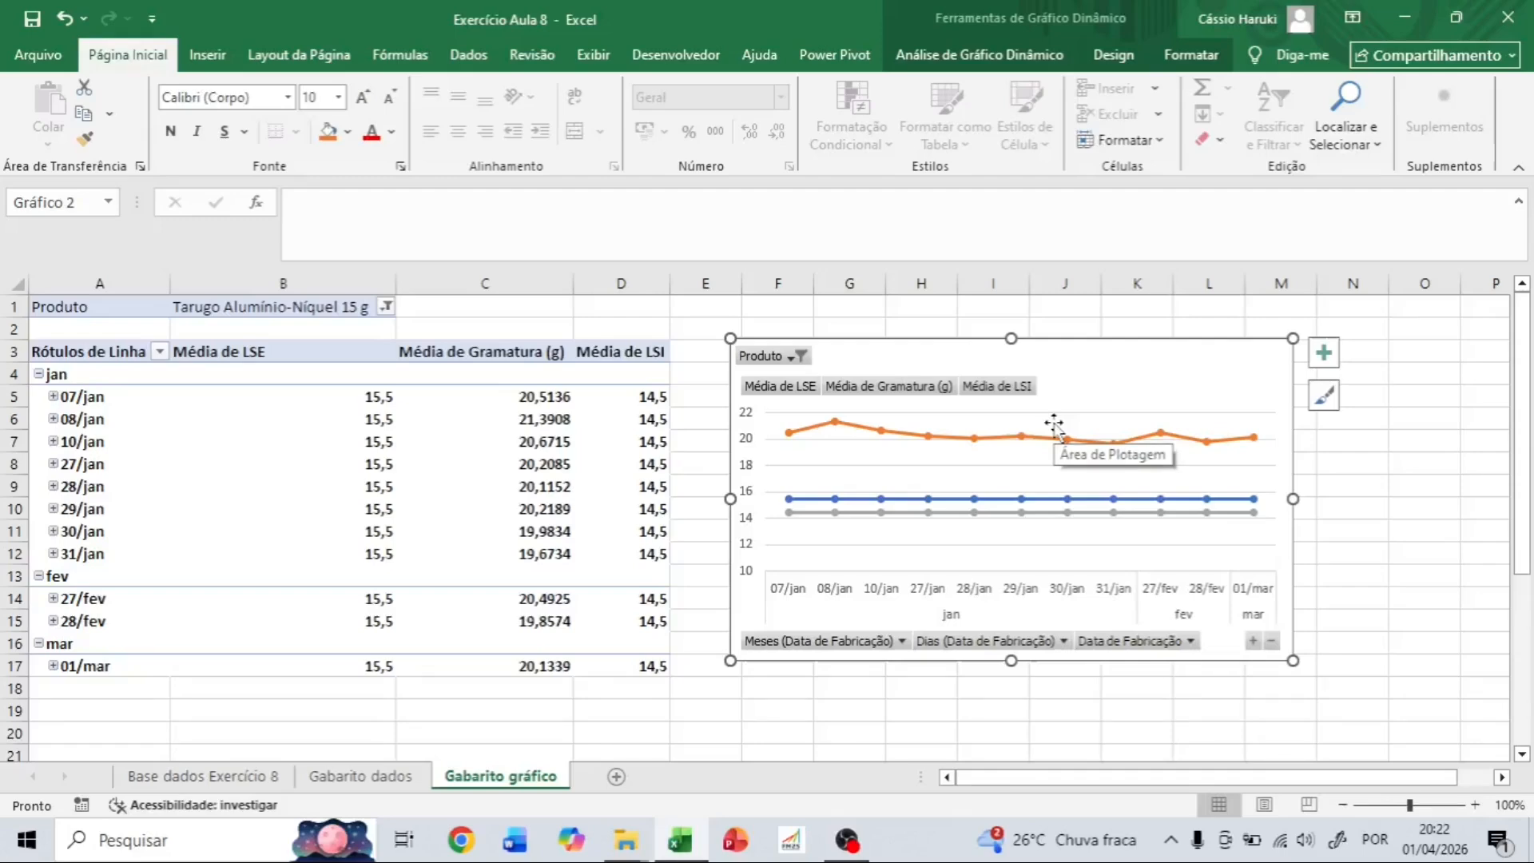
{"action": "left_click", "coordinate": [791, 356]}
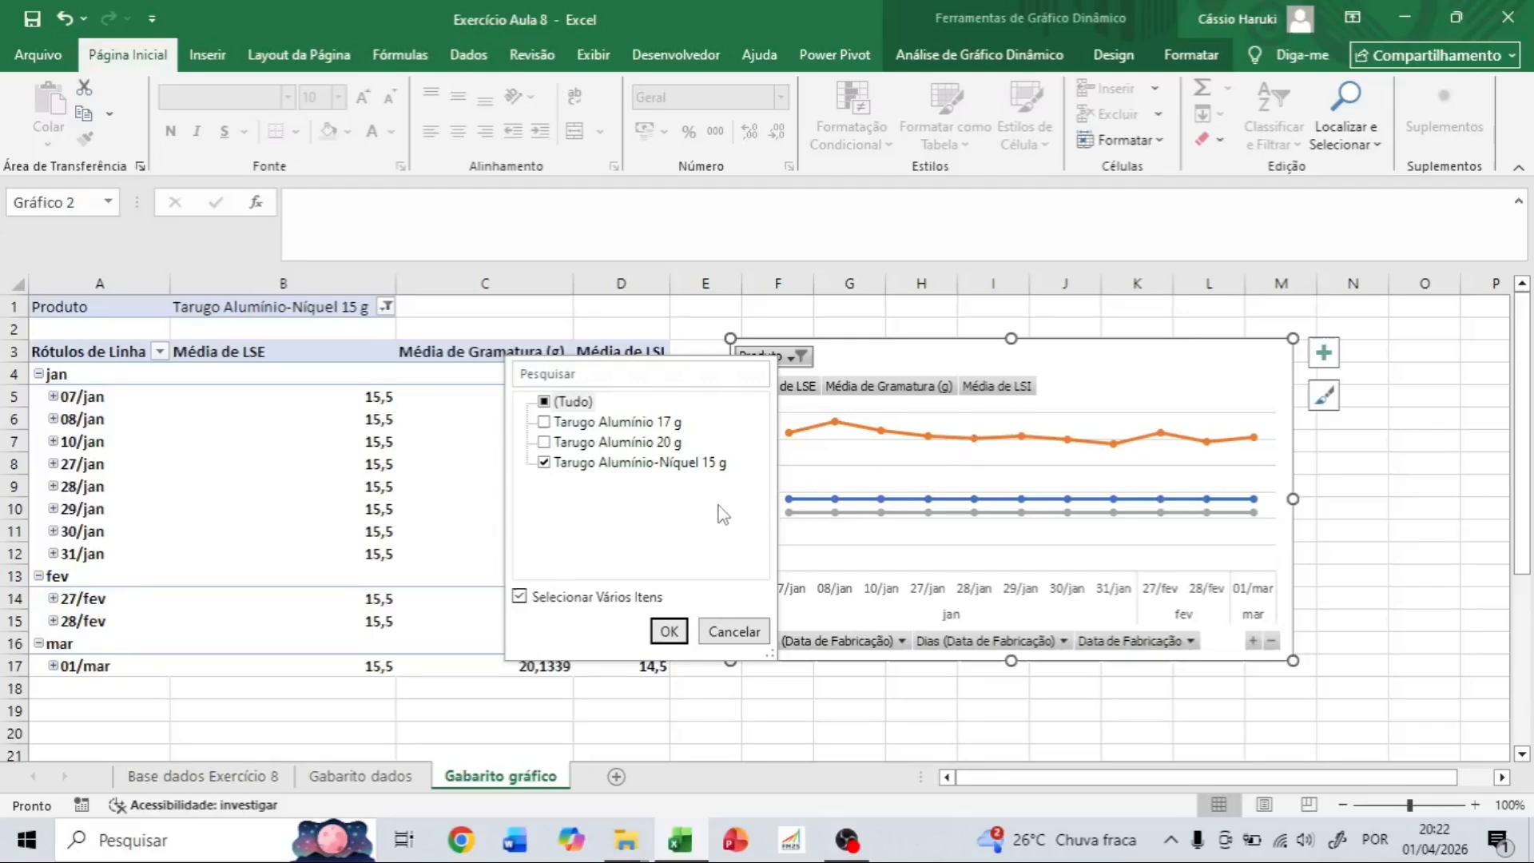
{"action": "left_click", "coordinate": [544, 422]}
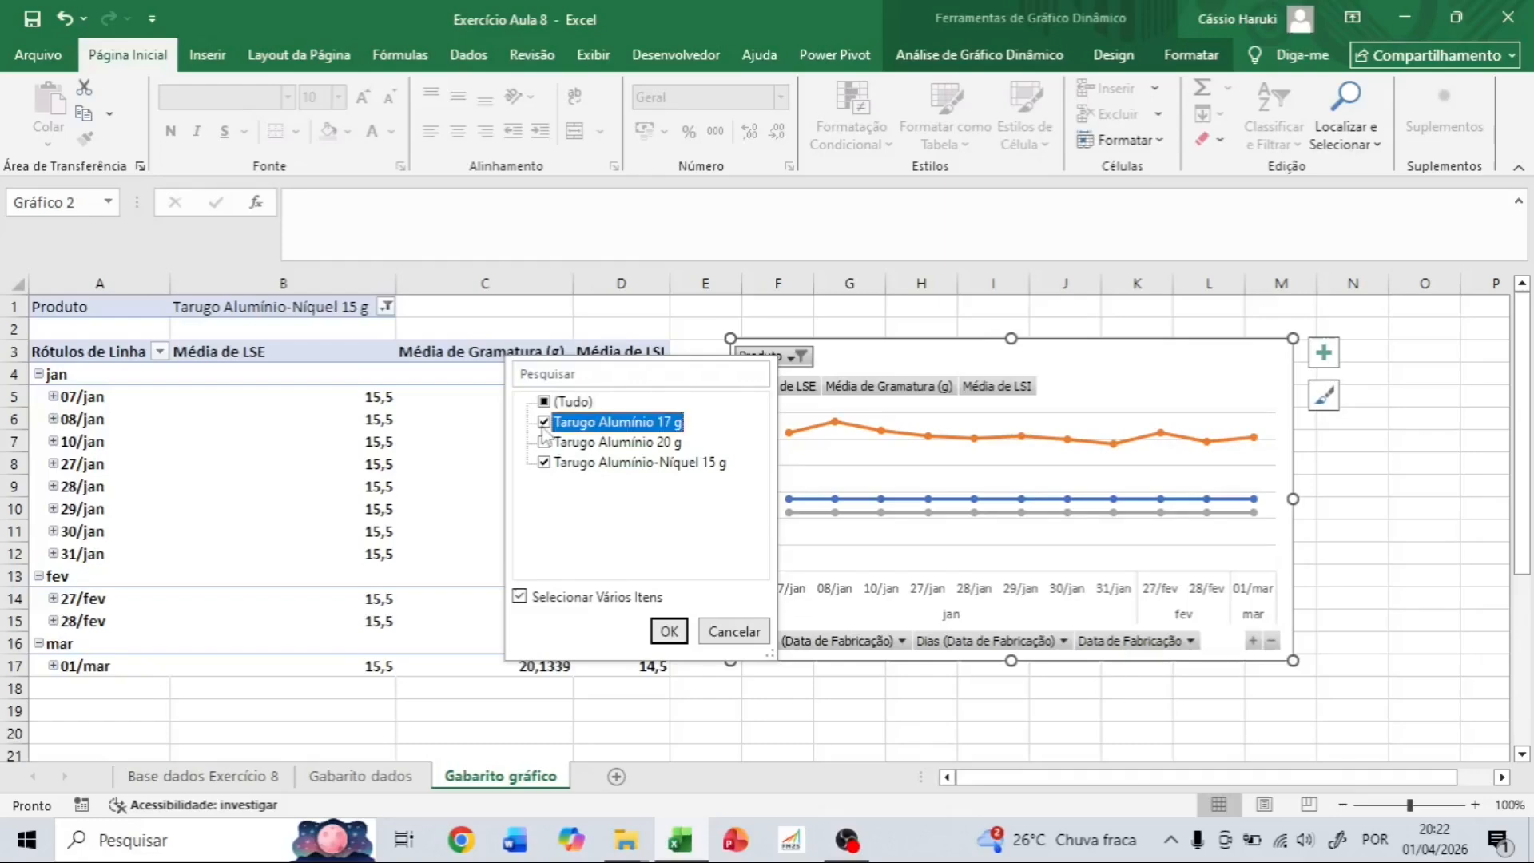
{"action": "left_click", "coordinate": [544, 461]}
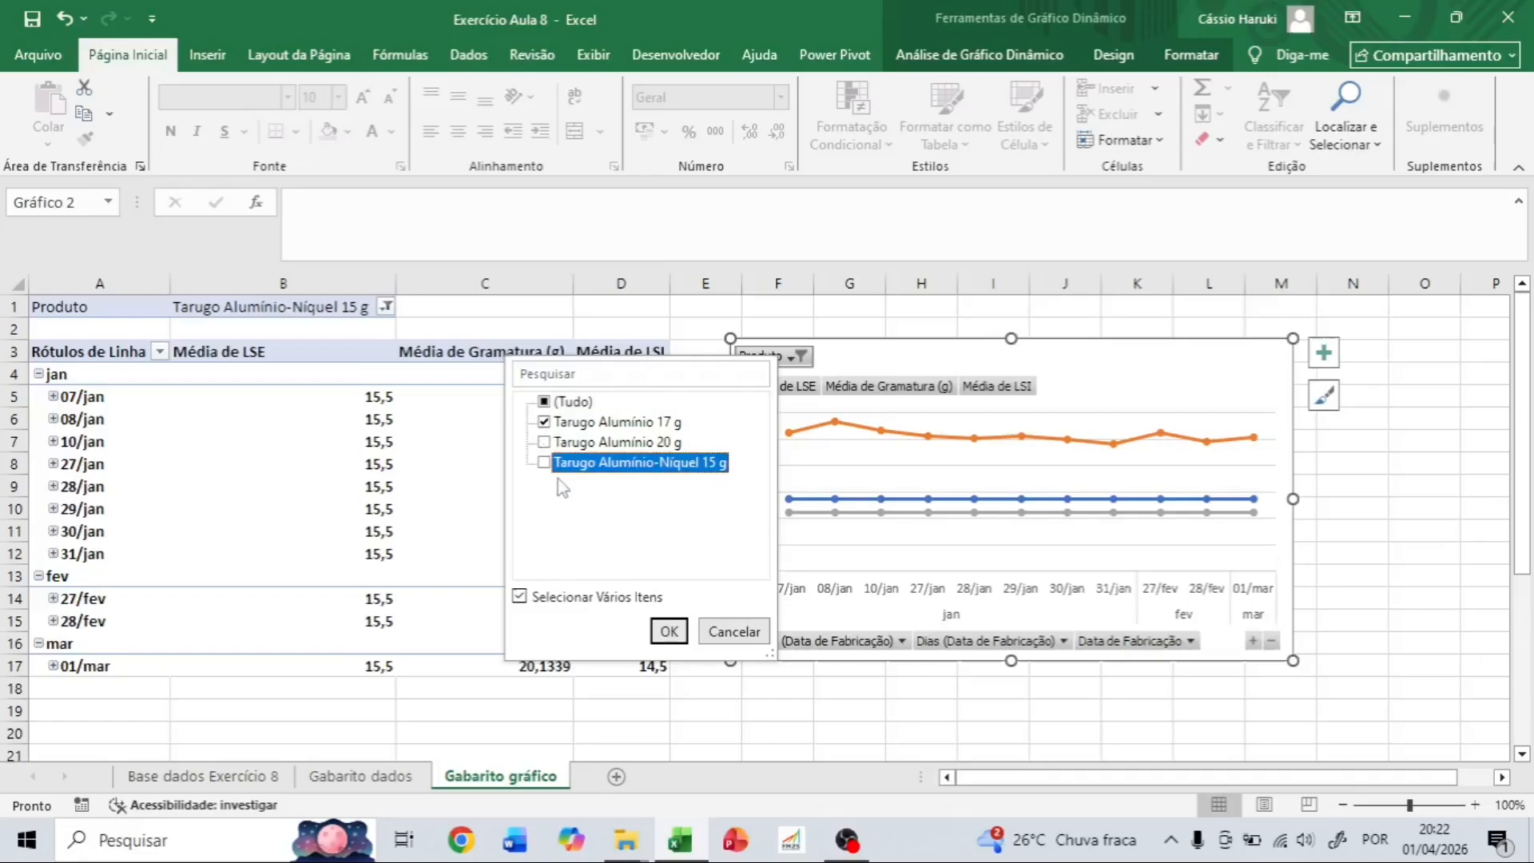
{"action": "left_click", "coordinate": [669, 632]}
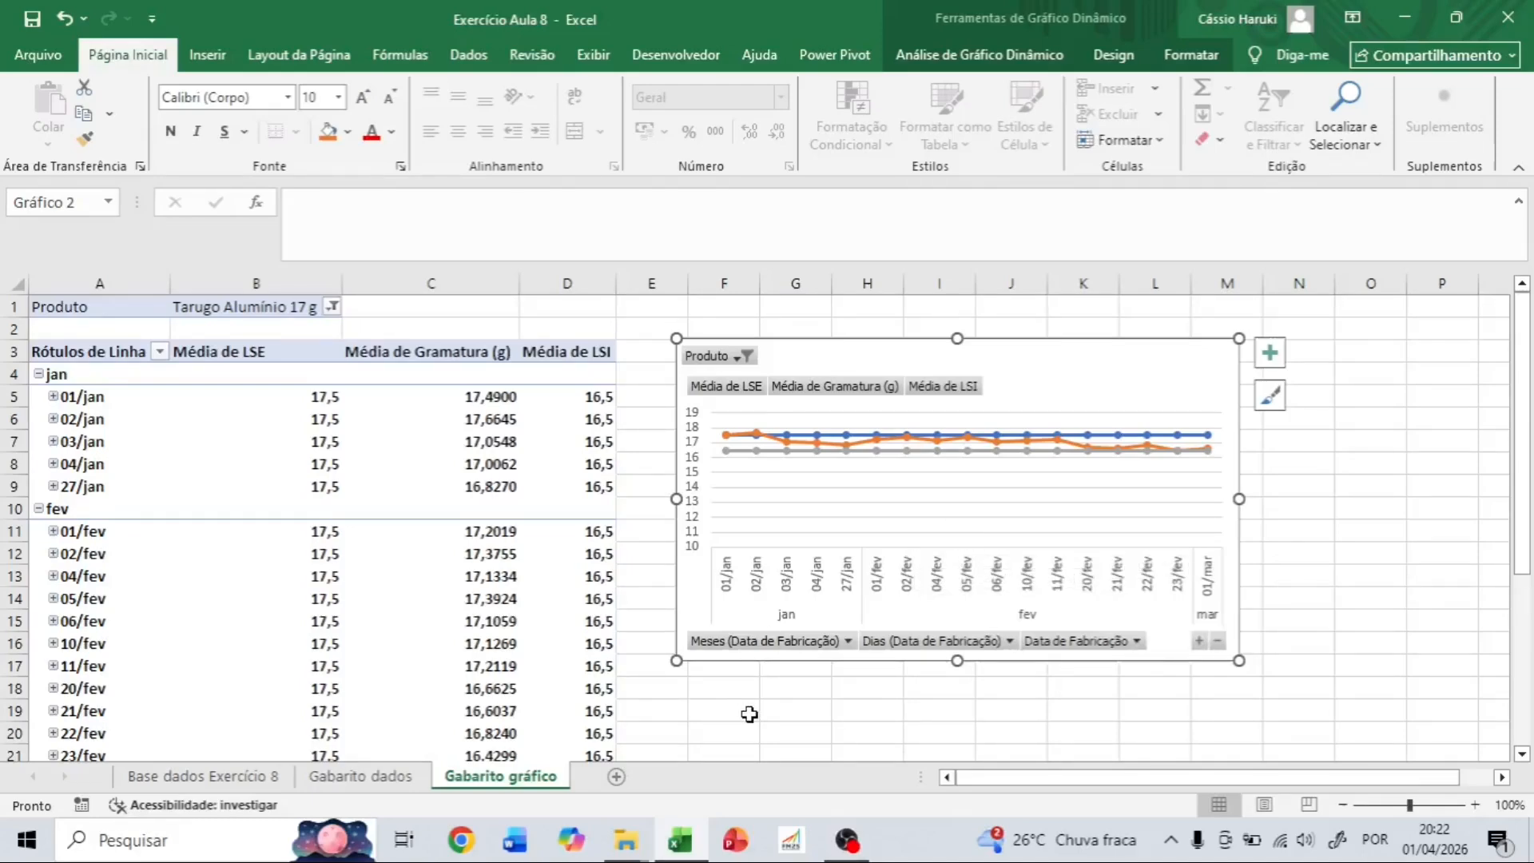
Examine the date, product and weight columns of the raw data on the Base dados Exercício 8 sheet.
{"action": "left_click", "coordinate": [264, 781]}
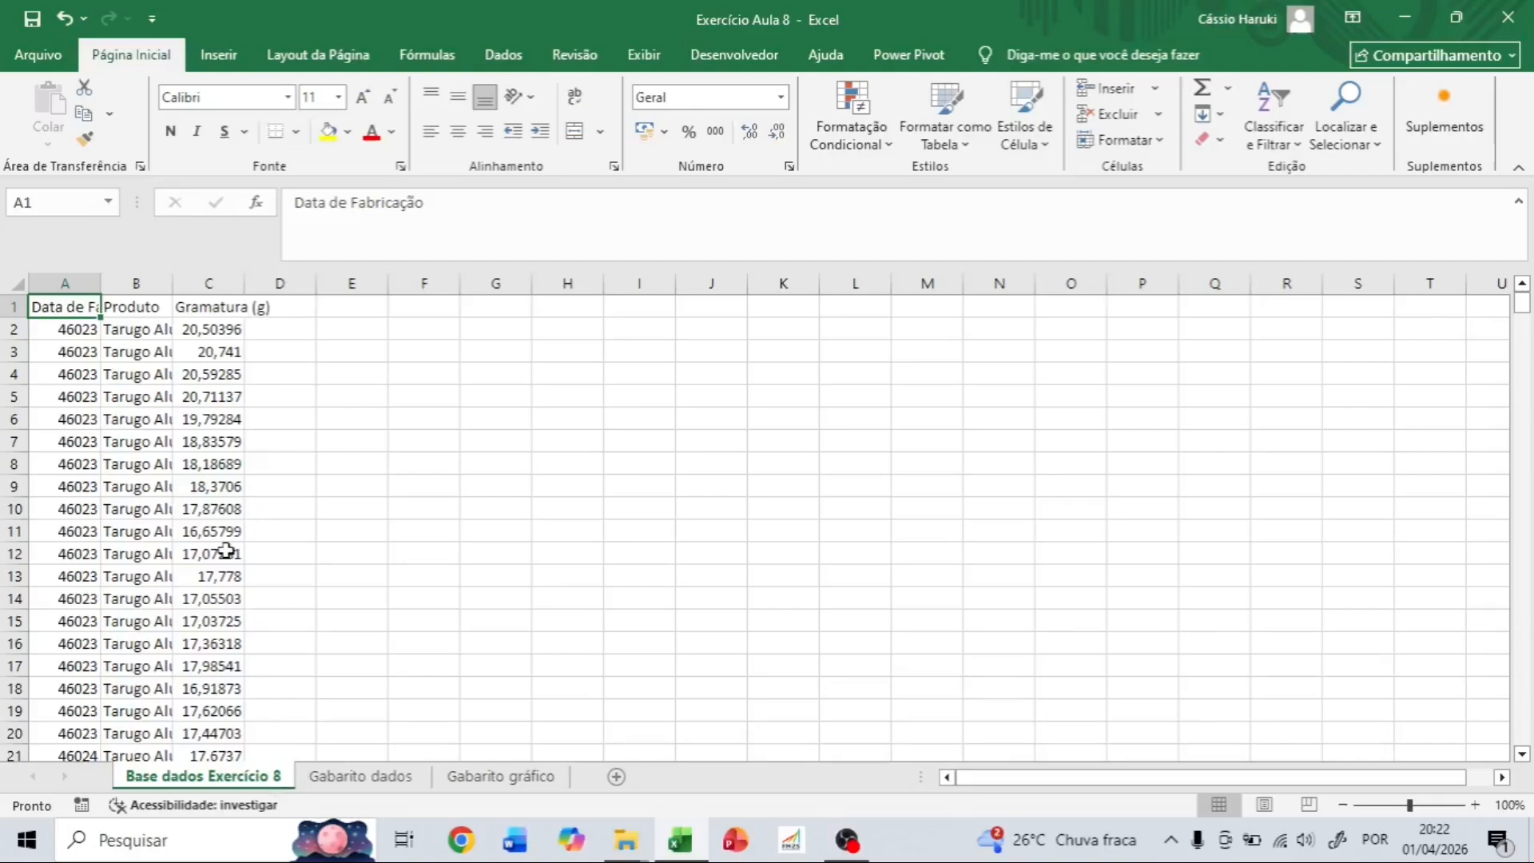
{"action": "scroll", "coordinate": [215, 559], "scroll_direction": "down", "scroll_amount": 5}
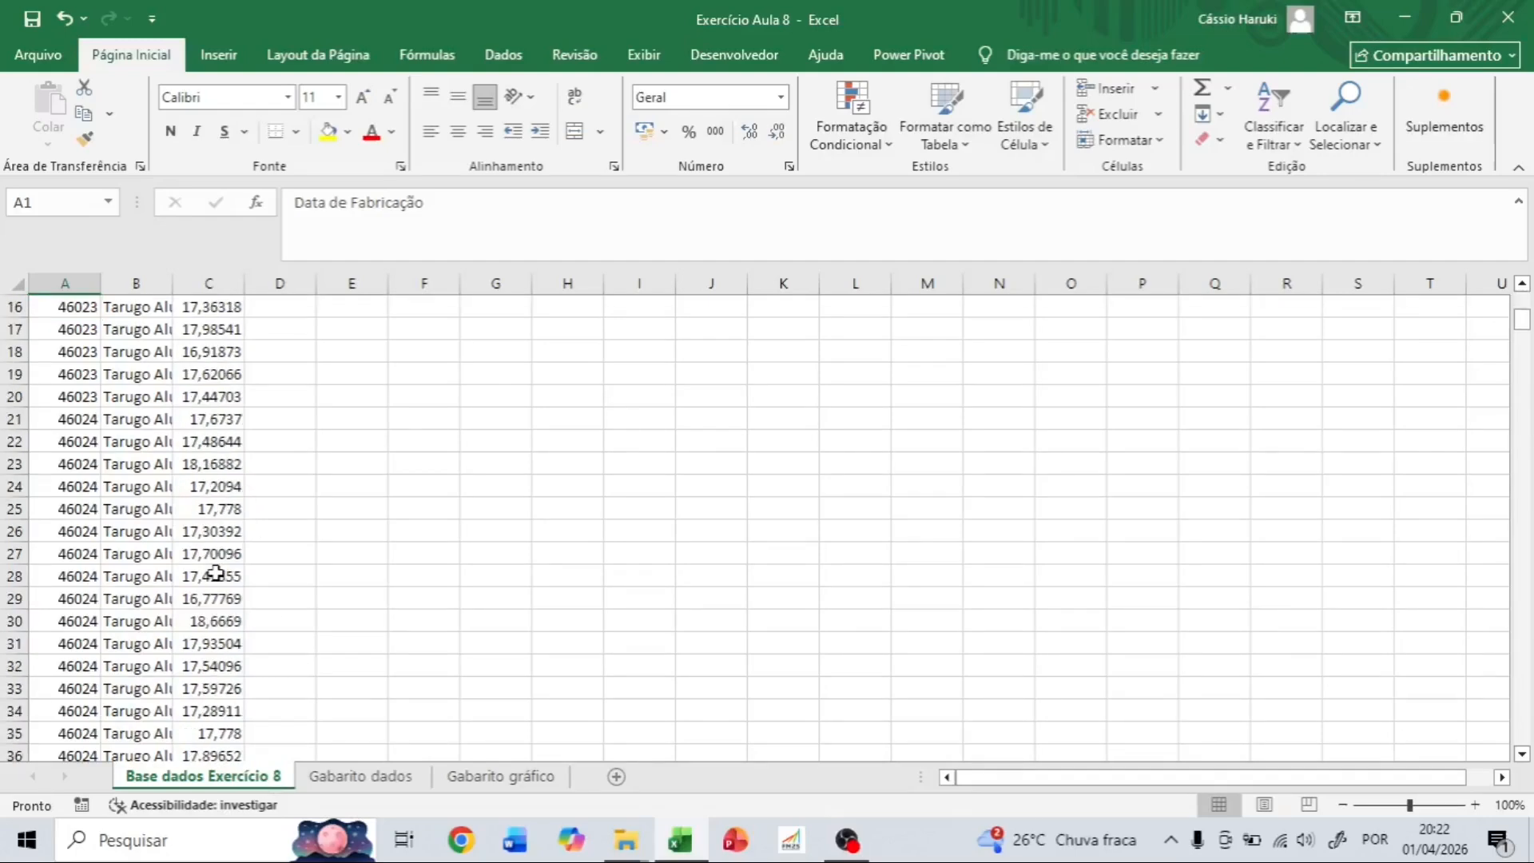
{"action": "scroll", "coordinate": [215, 575], "scroll_direction": "up", "scroll_amount": 3}
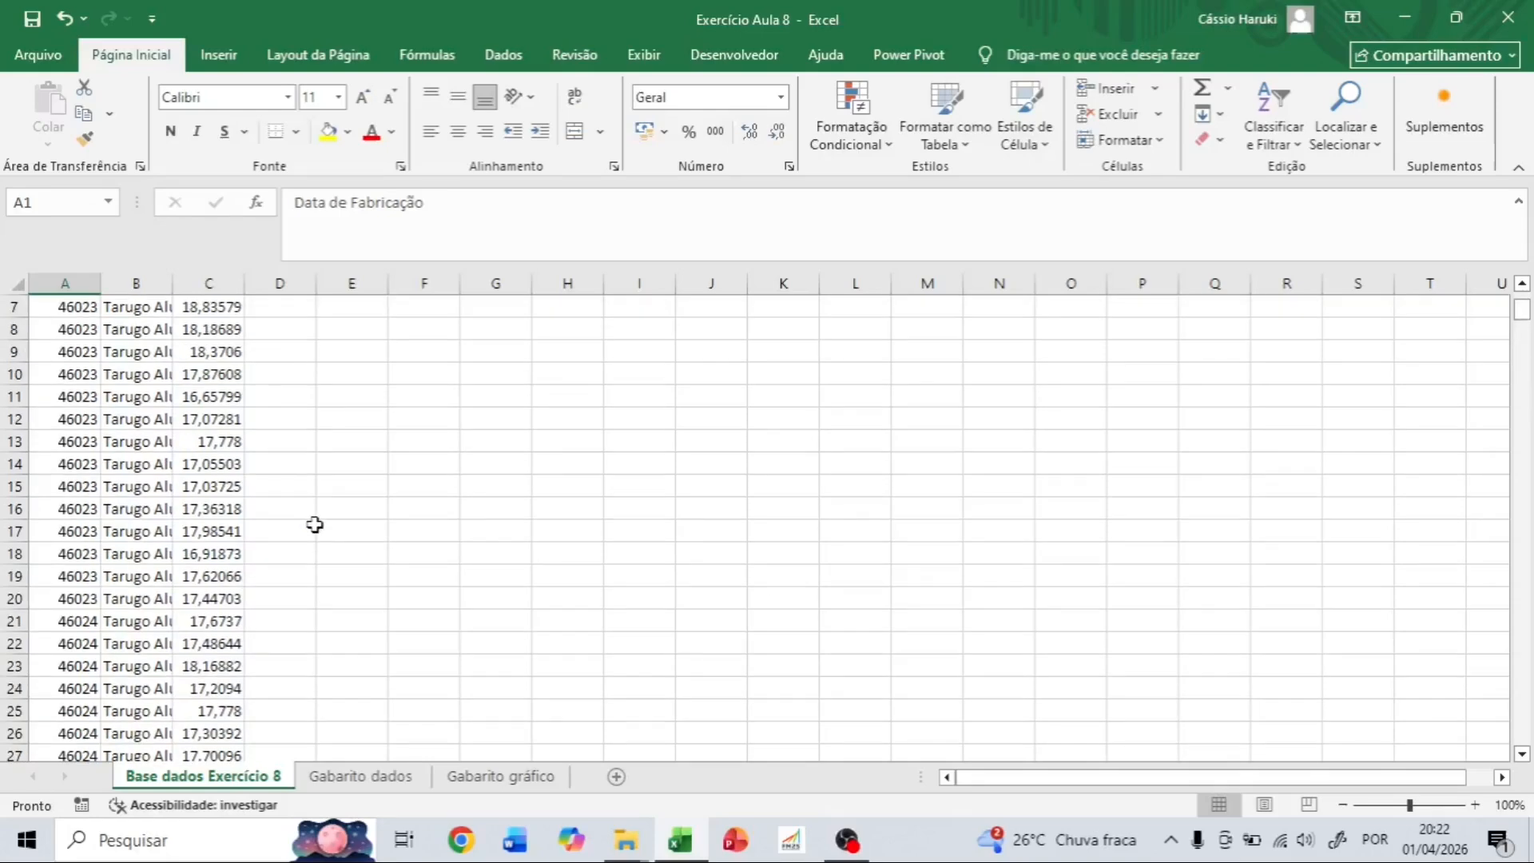
{"action": "scroll", "coordinate": [287, 500], "scroll_direction": "up", "scroll_amount": 2}
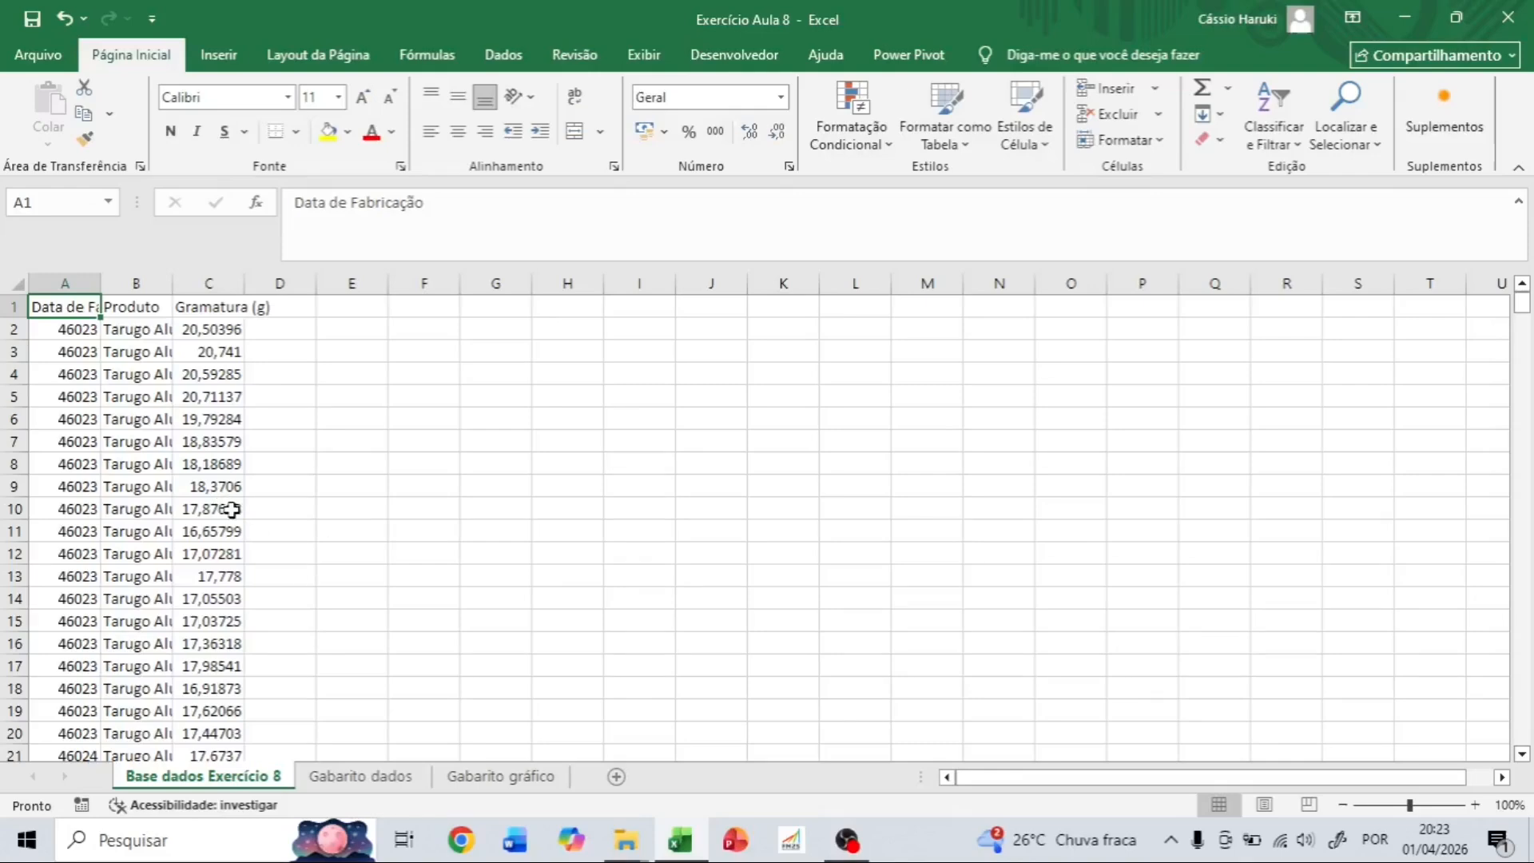
{"action": "scroll", "coordinate": [240, 472], "scroll_direction": "down", "scroll_amount": 1}
{"action": "scroll", "coordinate": [236, 455], "scroll_direction": "up", "scroll_amount": 1}
{"action": "left_click", "coordinate": [56, 284]}
{"action": "left_click", "coordinate": [139, 285]}
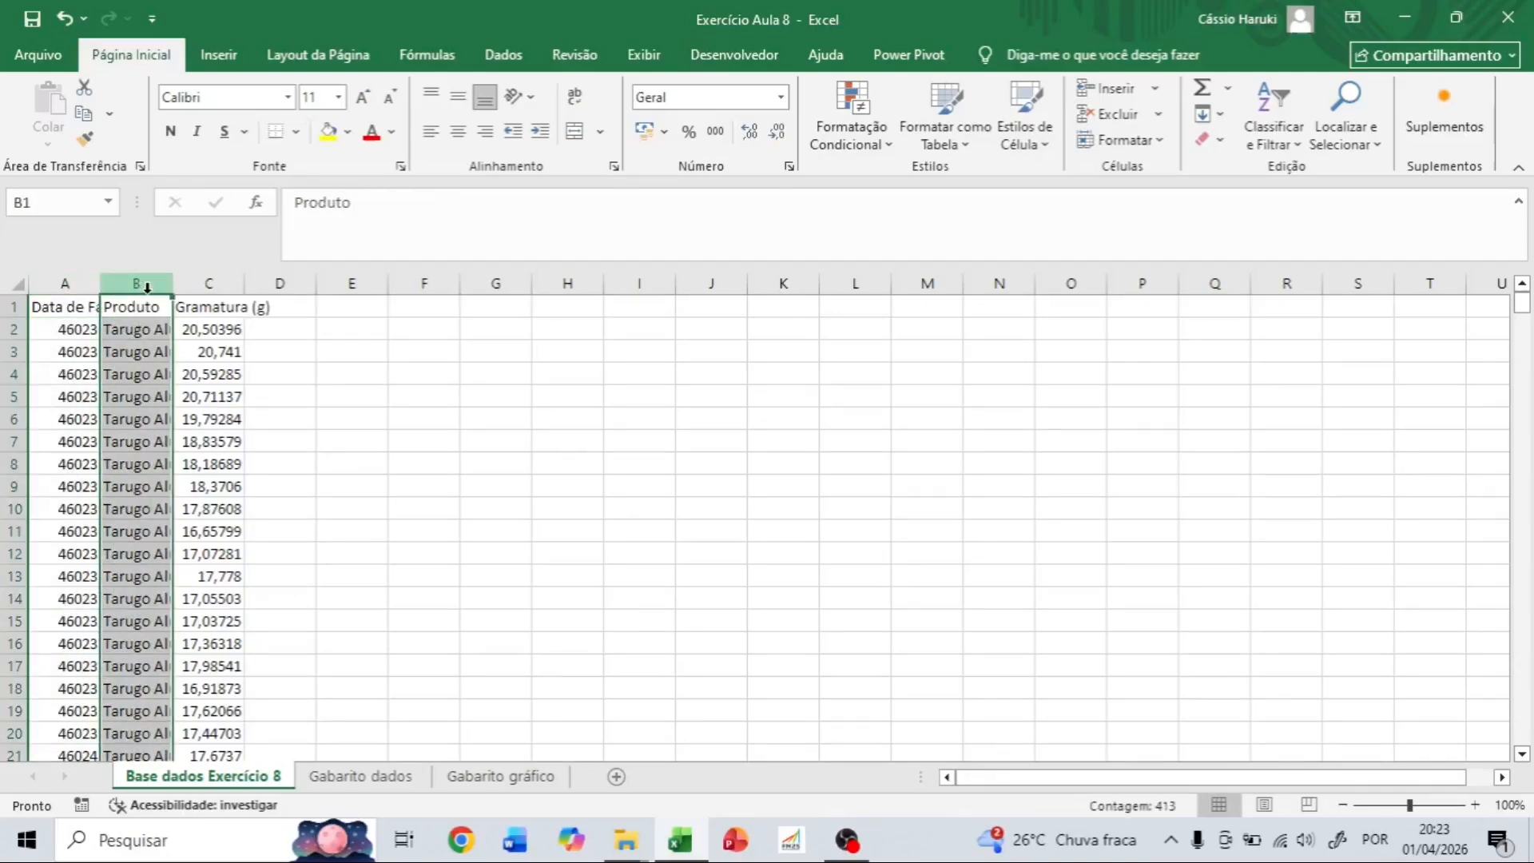
{"action": "left_click", "coordinate": [211, 284]}
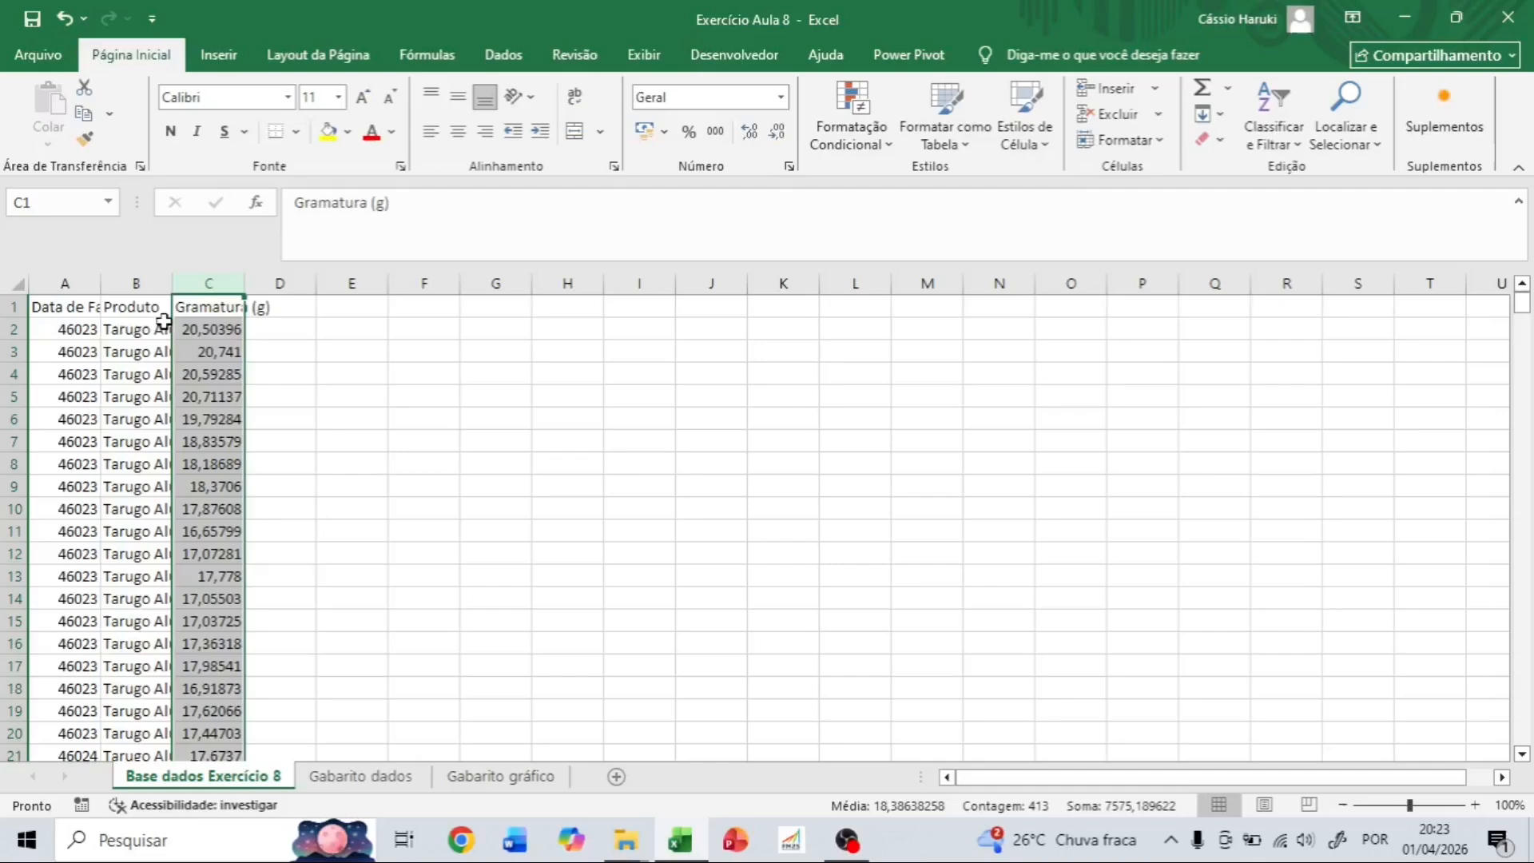
Convert the data range A1:C413 on the Base dados Exercício 8 sheet into a table with headers.
{"action": "left_click", "coordinate": [46, 324]}
{"action": "key", "text": "Up"}
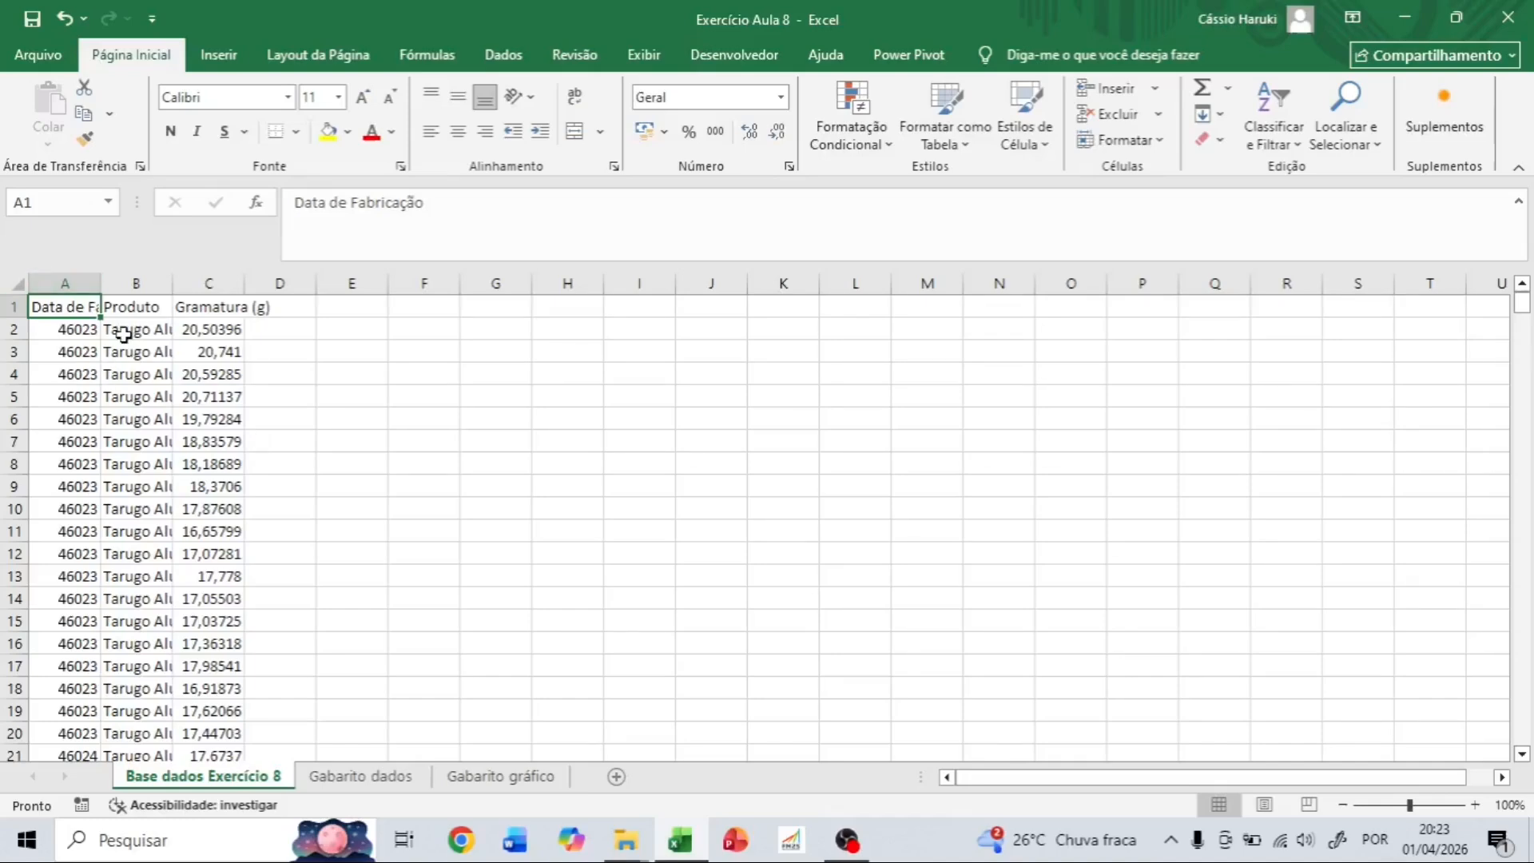
{"action": "key", "text": "ctrl+shift+Right"}
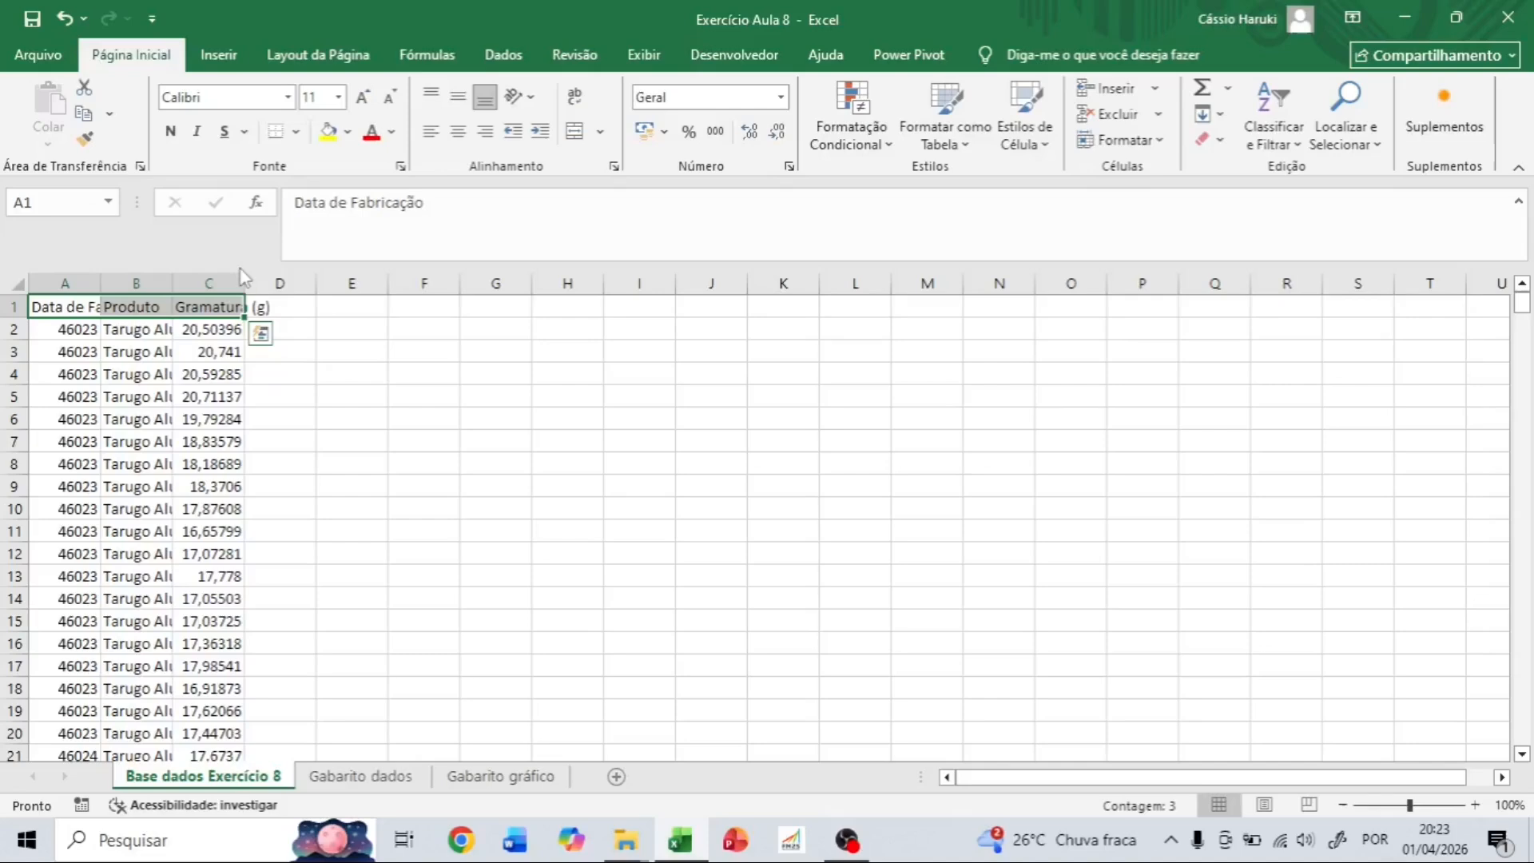
{"action": "key", "text": "ctrl+shift+Down"}
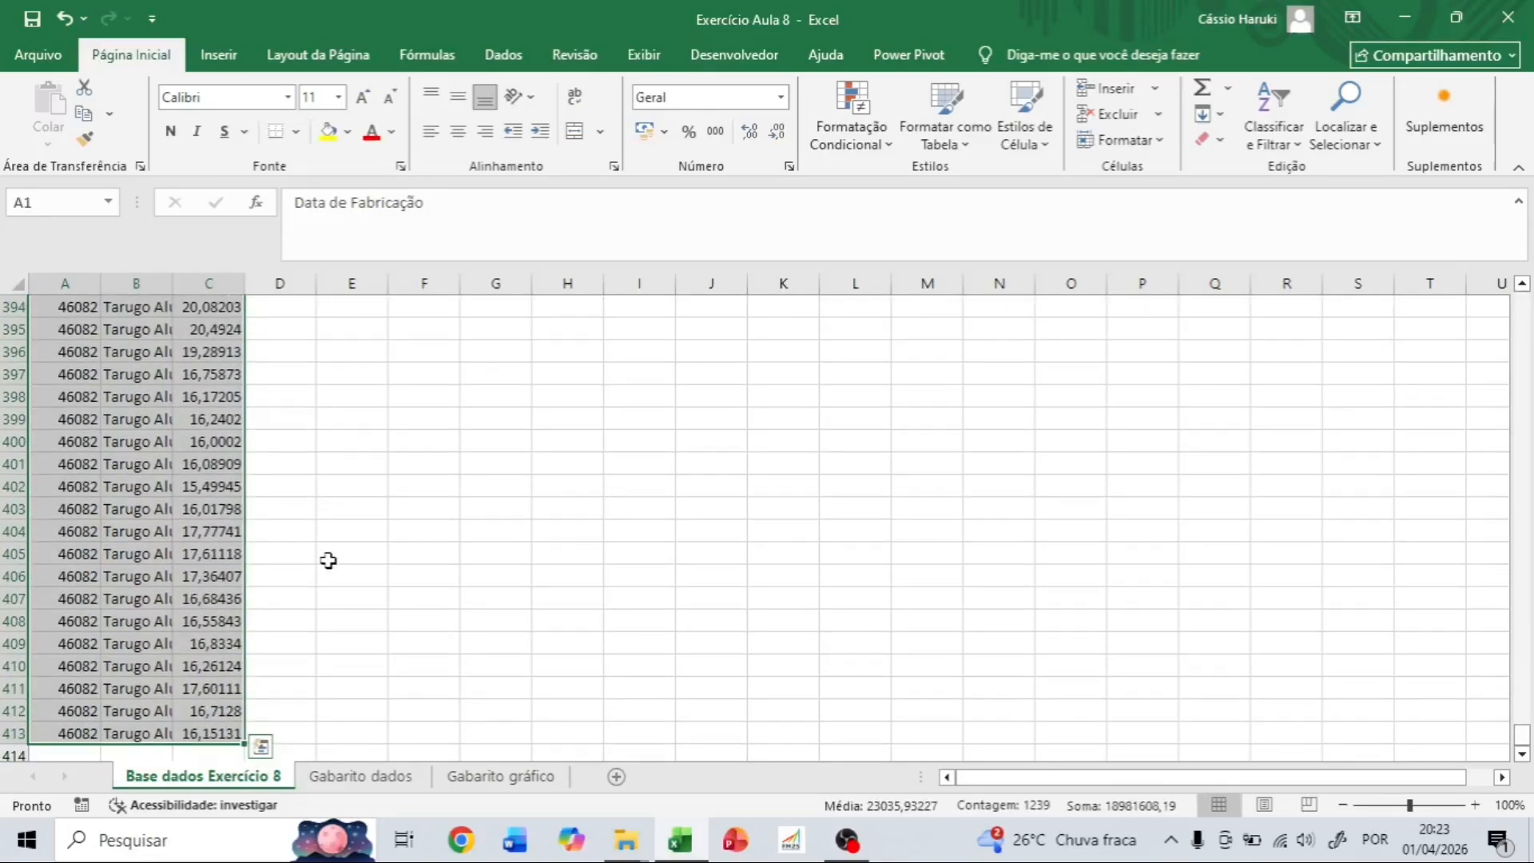
{"action": "scroll", "coordinate": [308, 572], "scroll_direction": "up", "scroll_amount": 5}
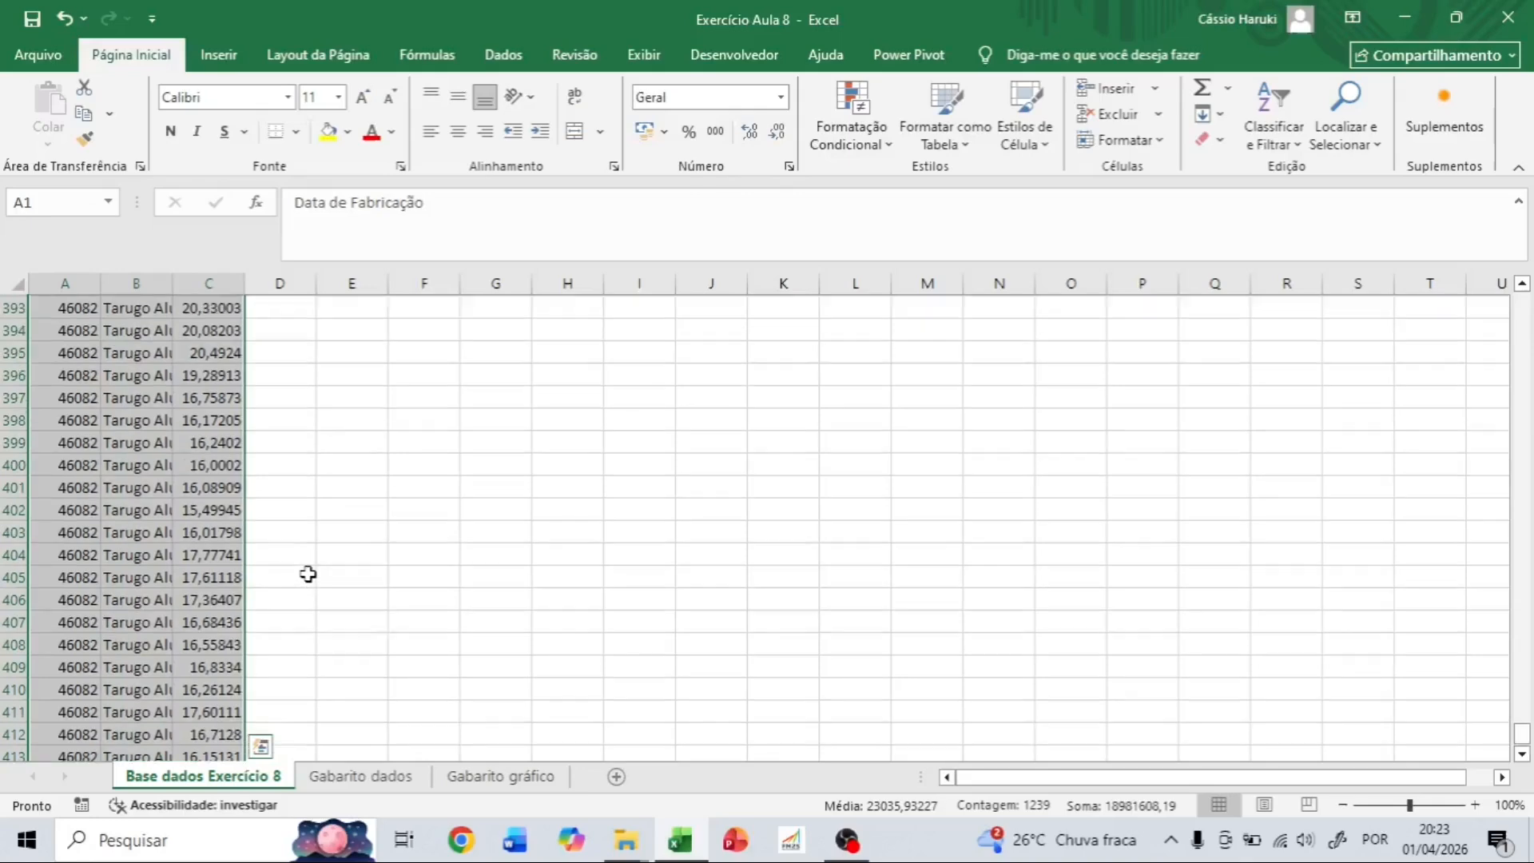
{"action": "left_click", "coordinate": [218, 54]}
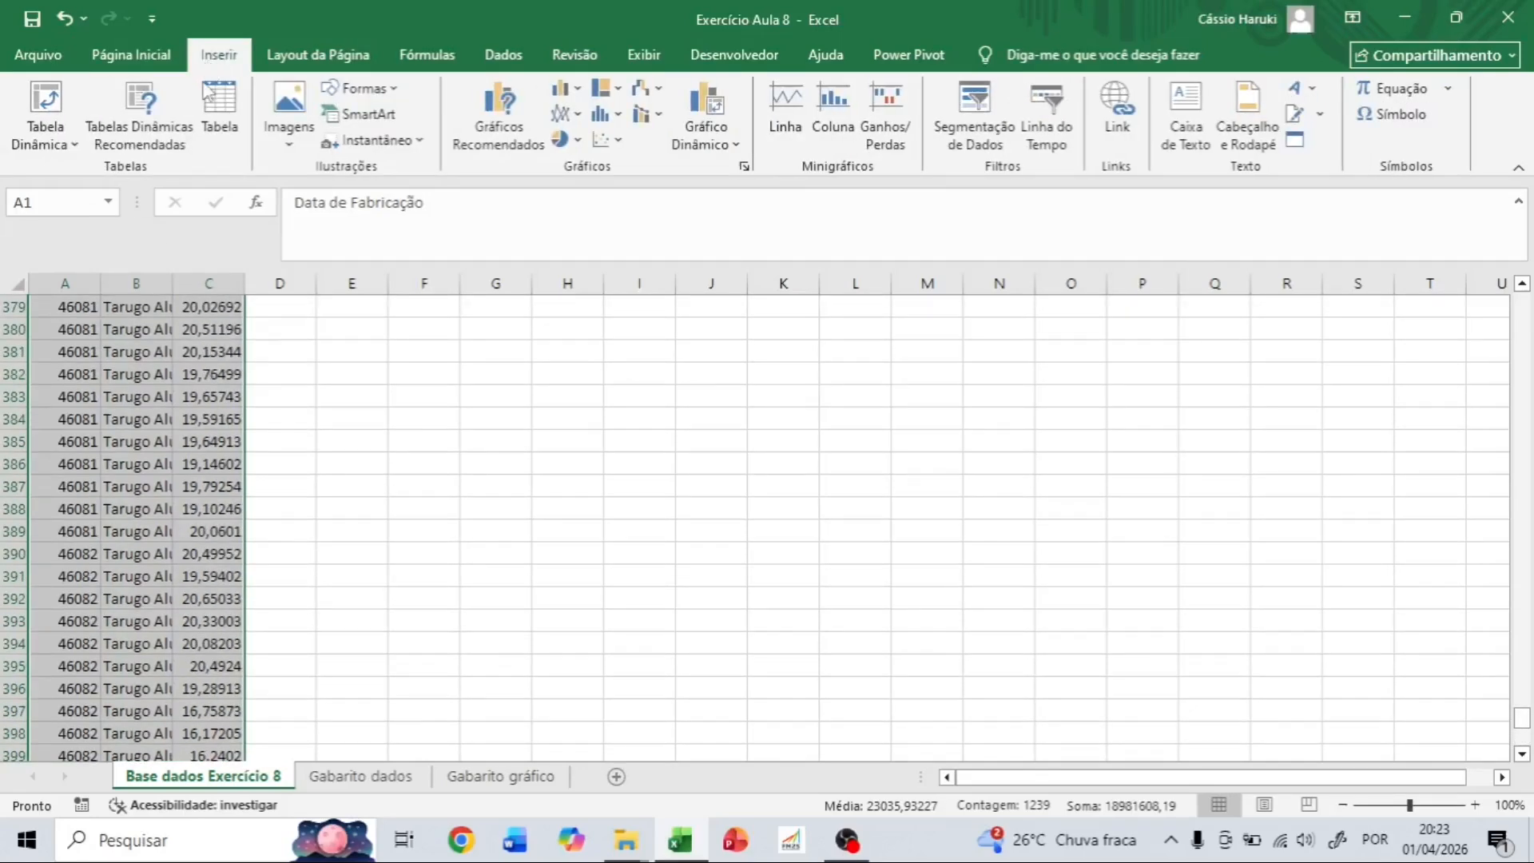
{"action": "left_click", "coordinate": [215, 108]}
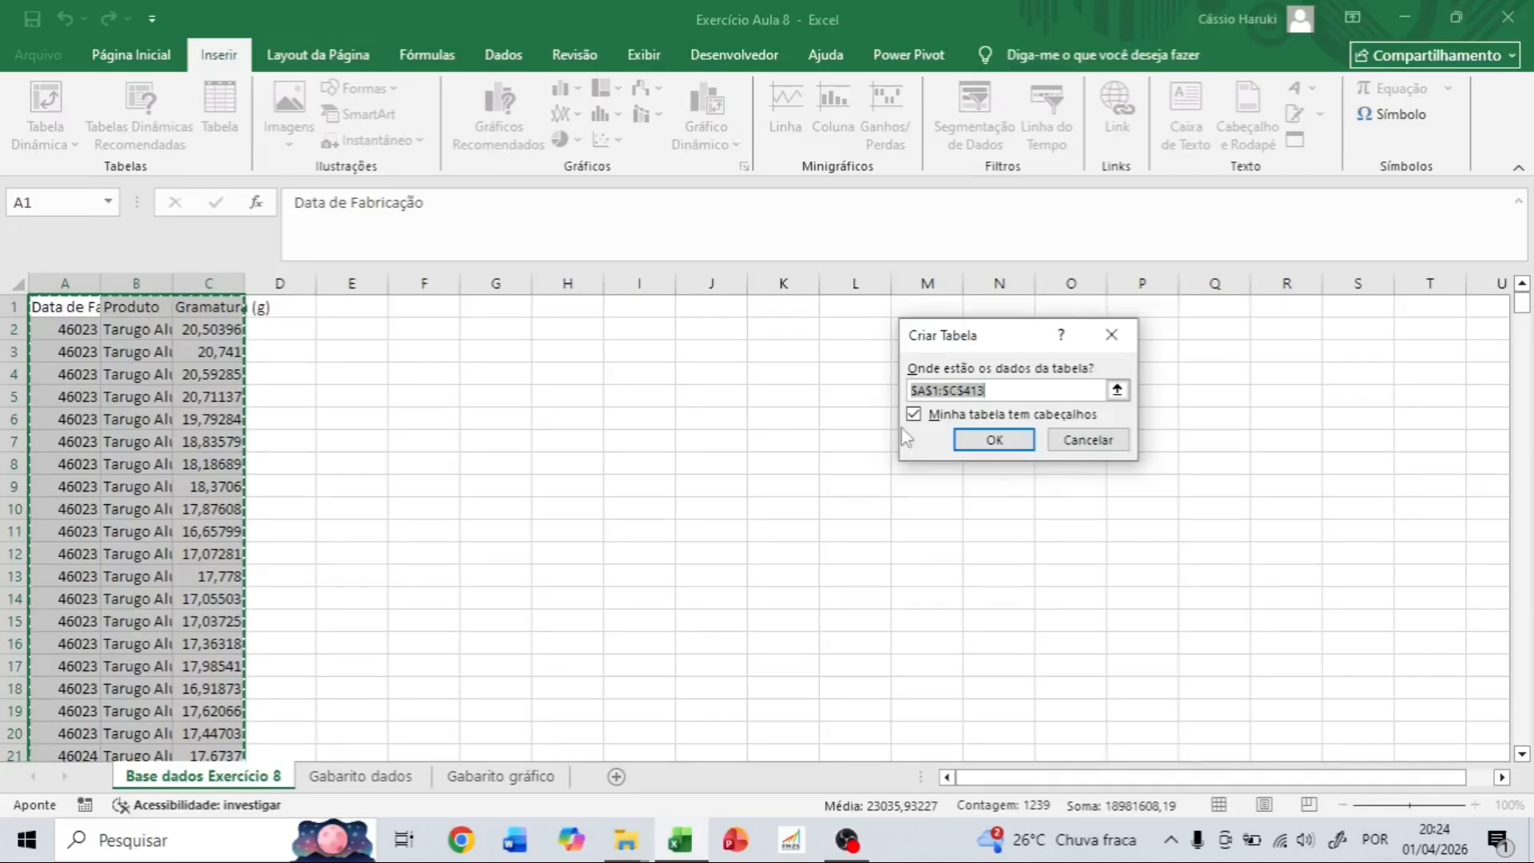
{"action": "left_click", "coordinate": [993, 440]}
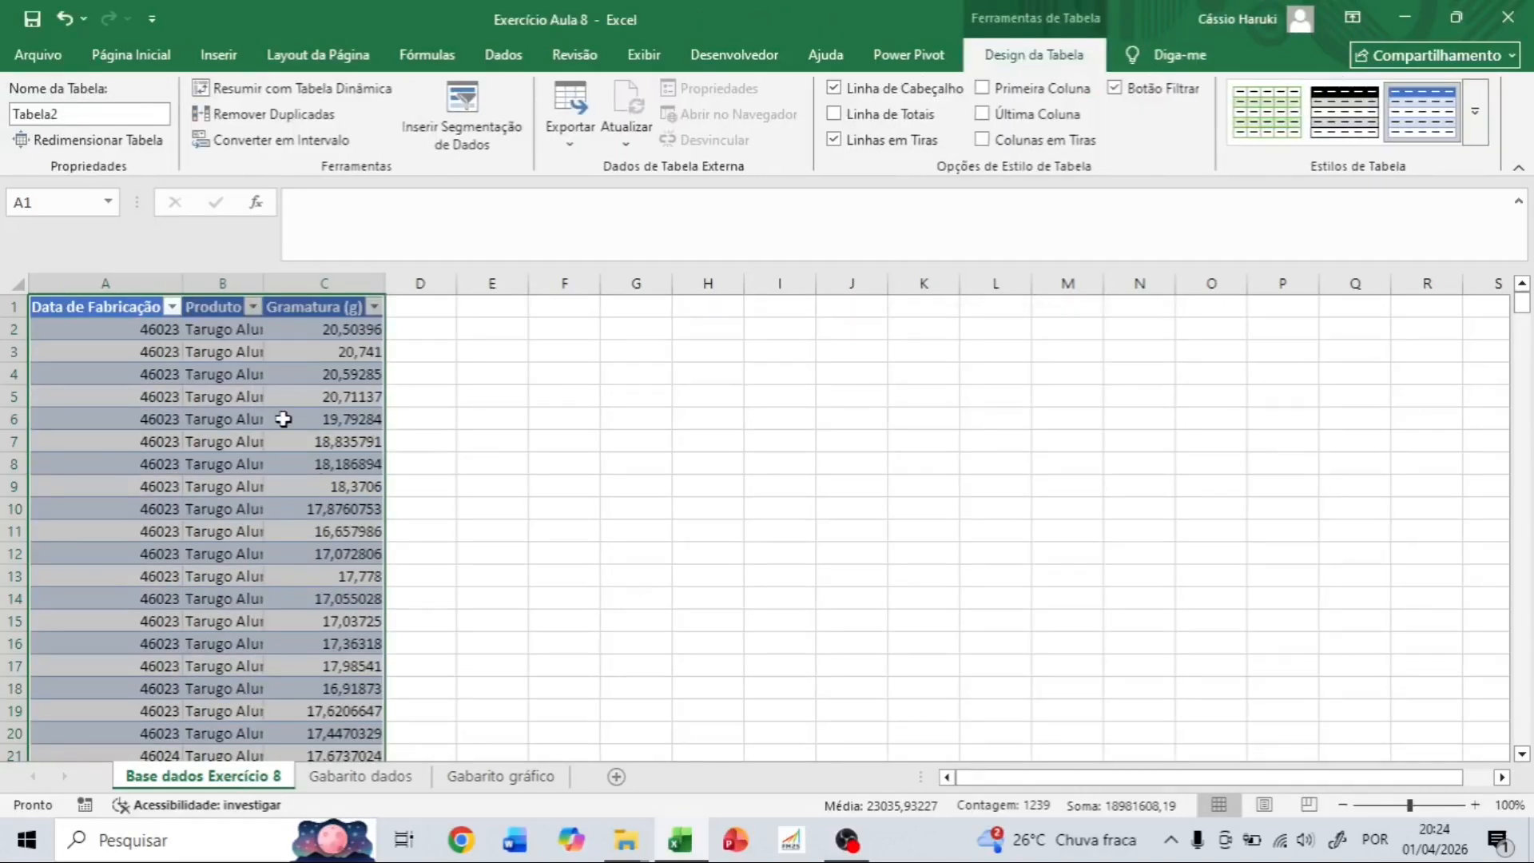
{"action": "left_click", "coordinate": [248, 416]}
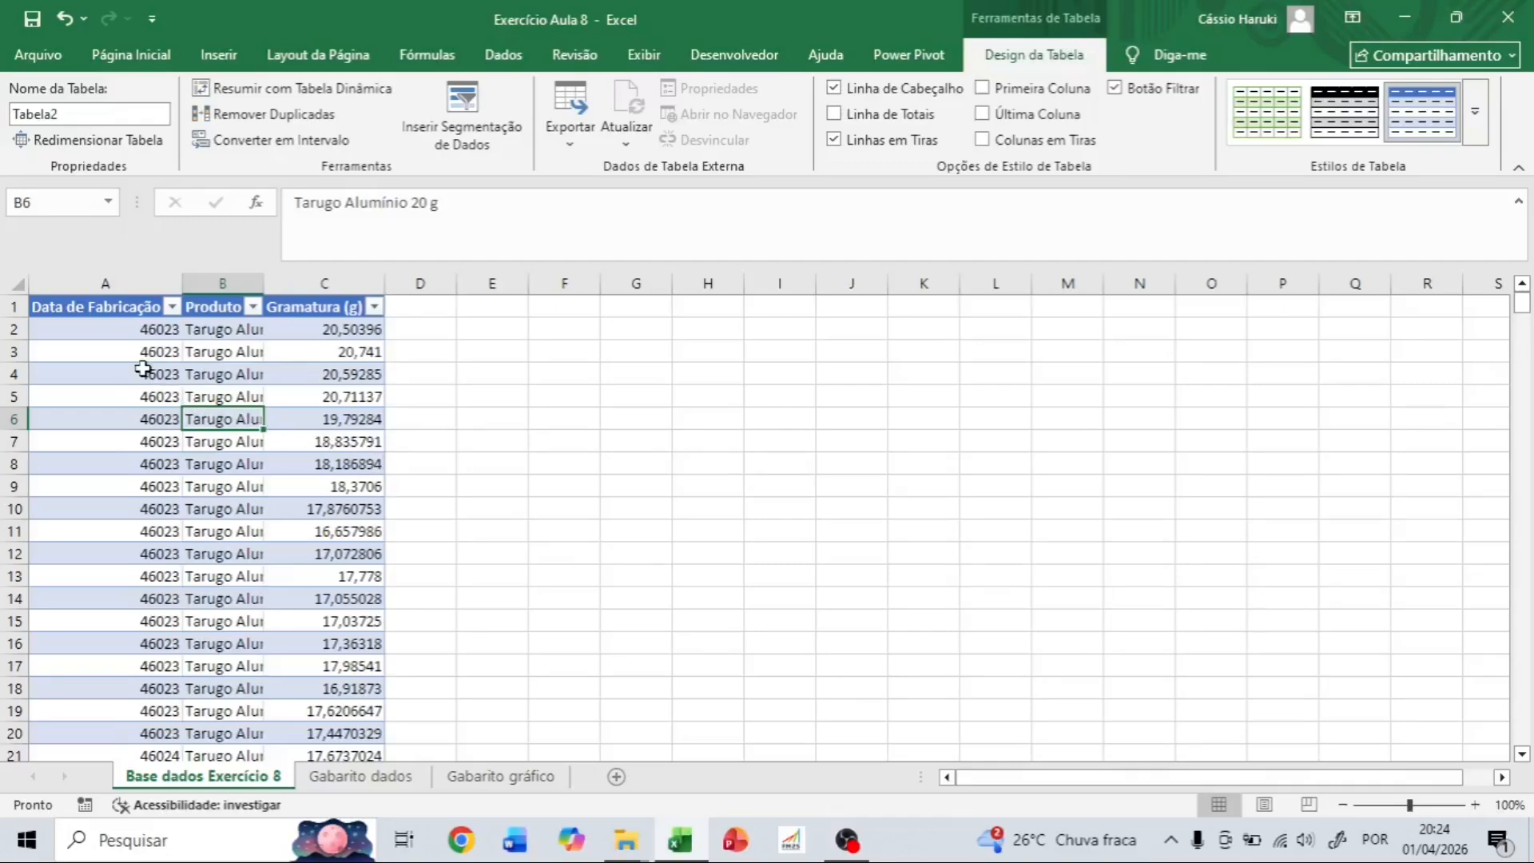
Format the Data de Fabricação column as short dates.
{"action": "left_click", "coordinate": [107, 334]}
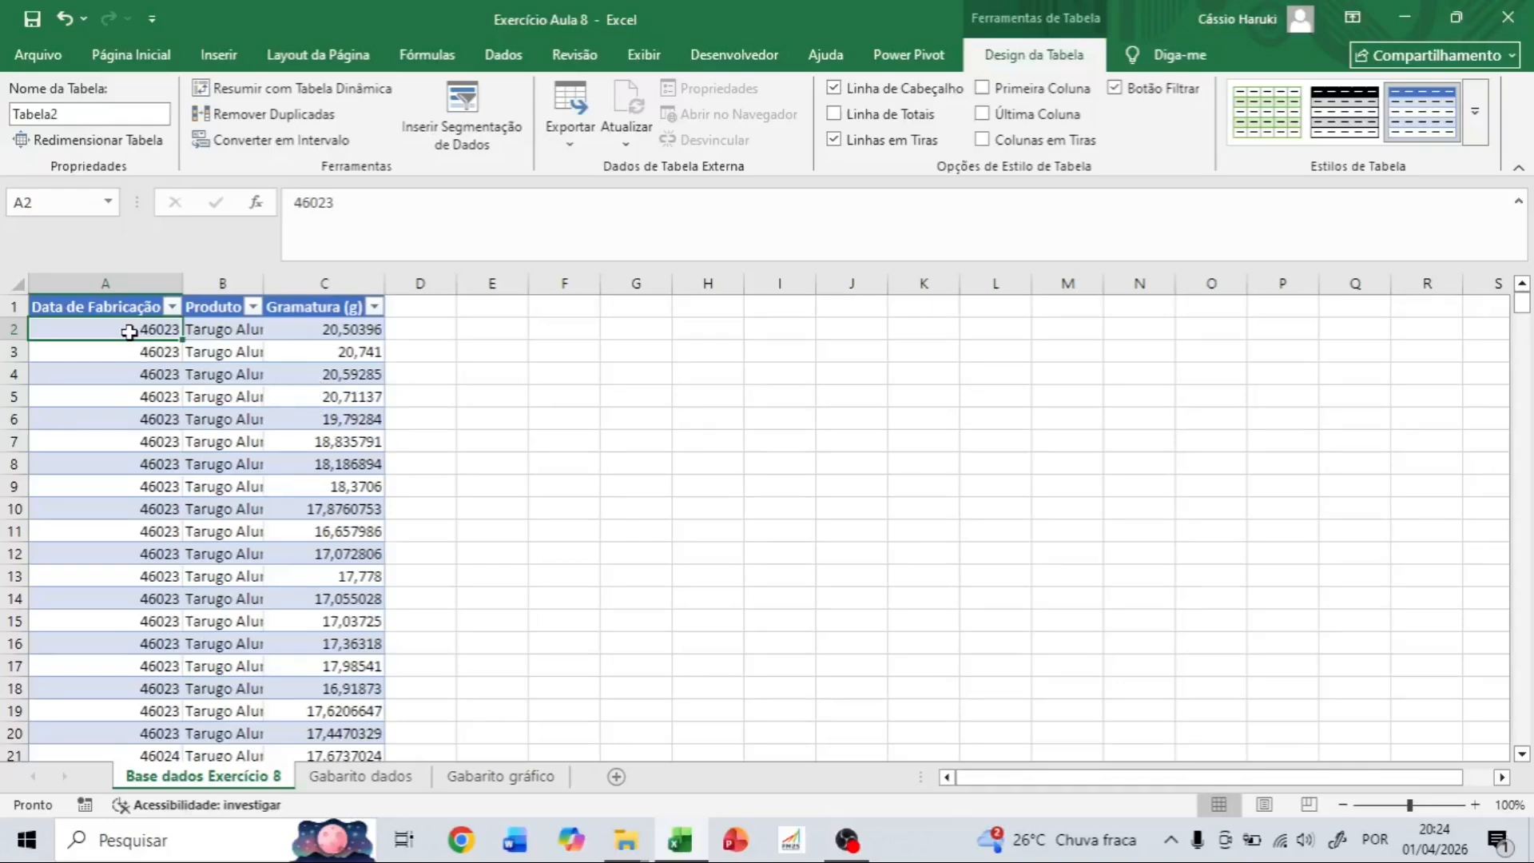
{"action": "left_click", "coordinate": [165, 60]}
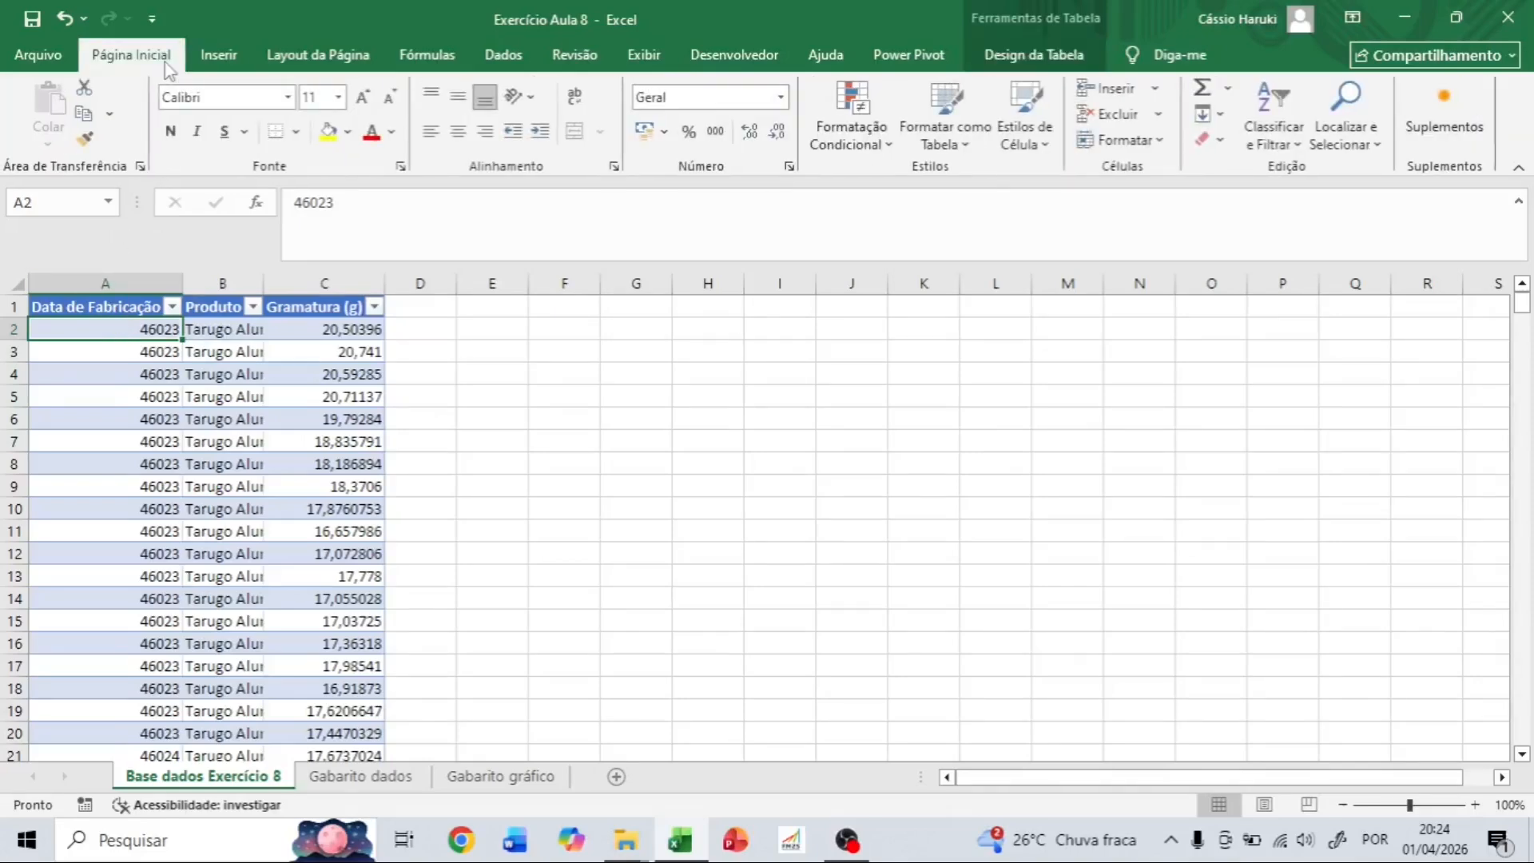
{"action": "left_click", "coordinate": [113, 283]}
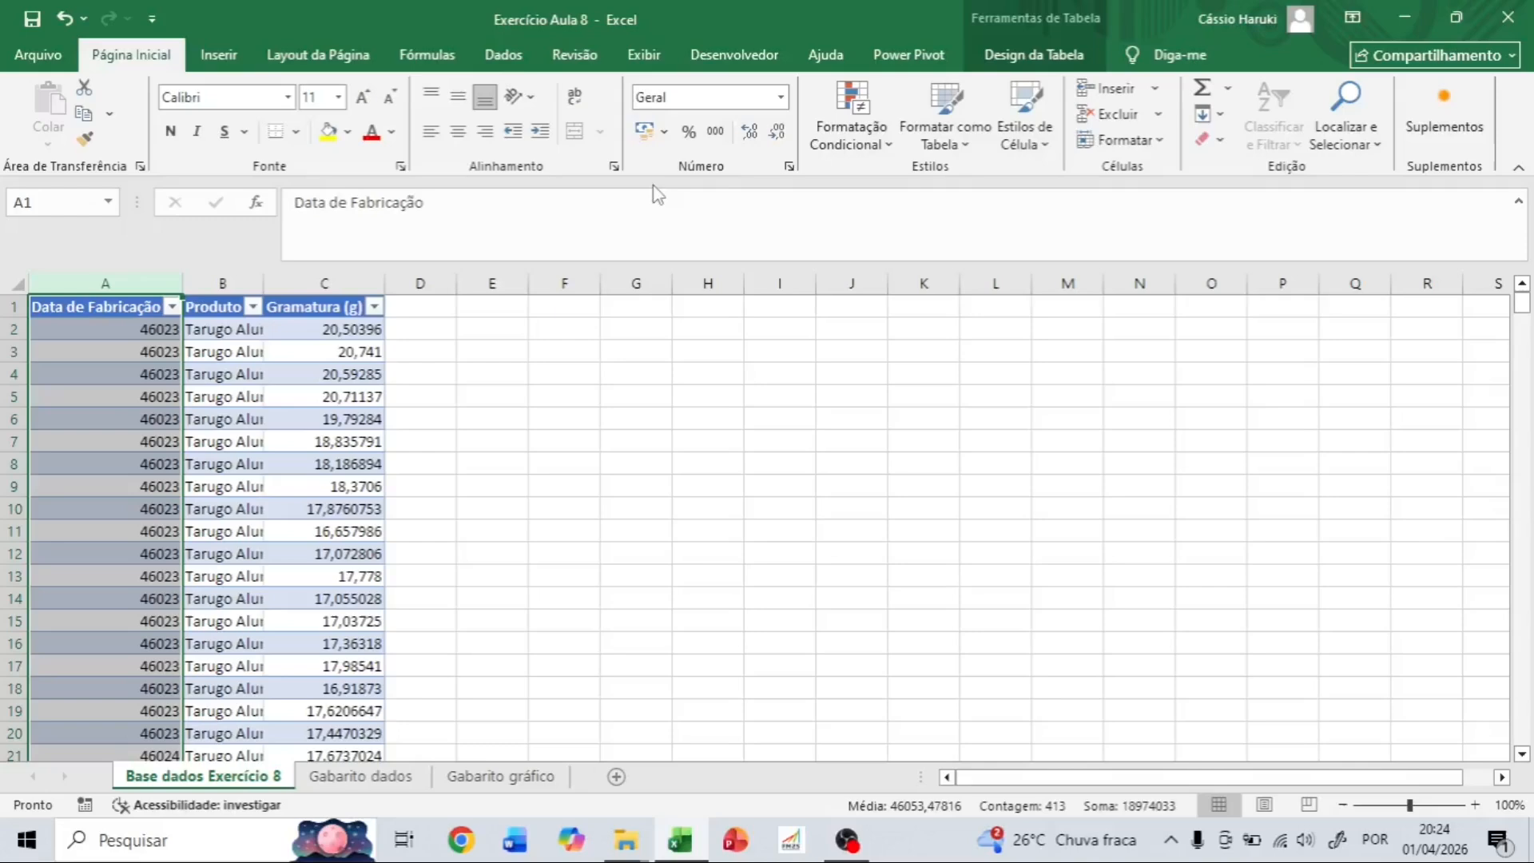
{"action": "left_click", "coordinate": [779, 97]}
{"action": "left_click", "coordinate": [743, 333]}
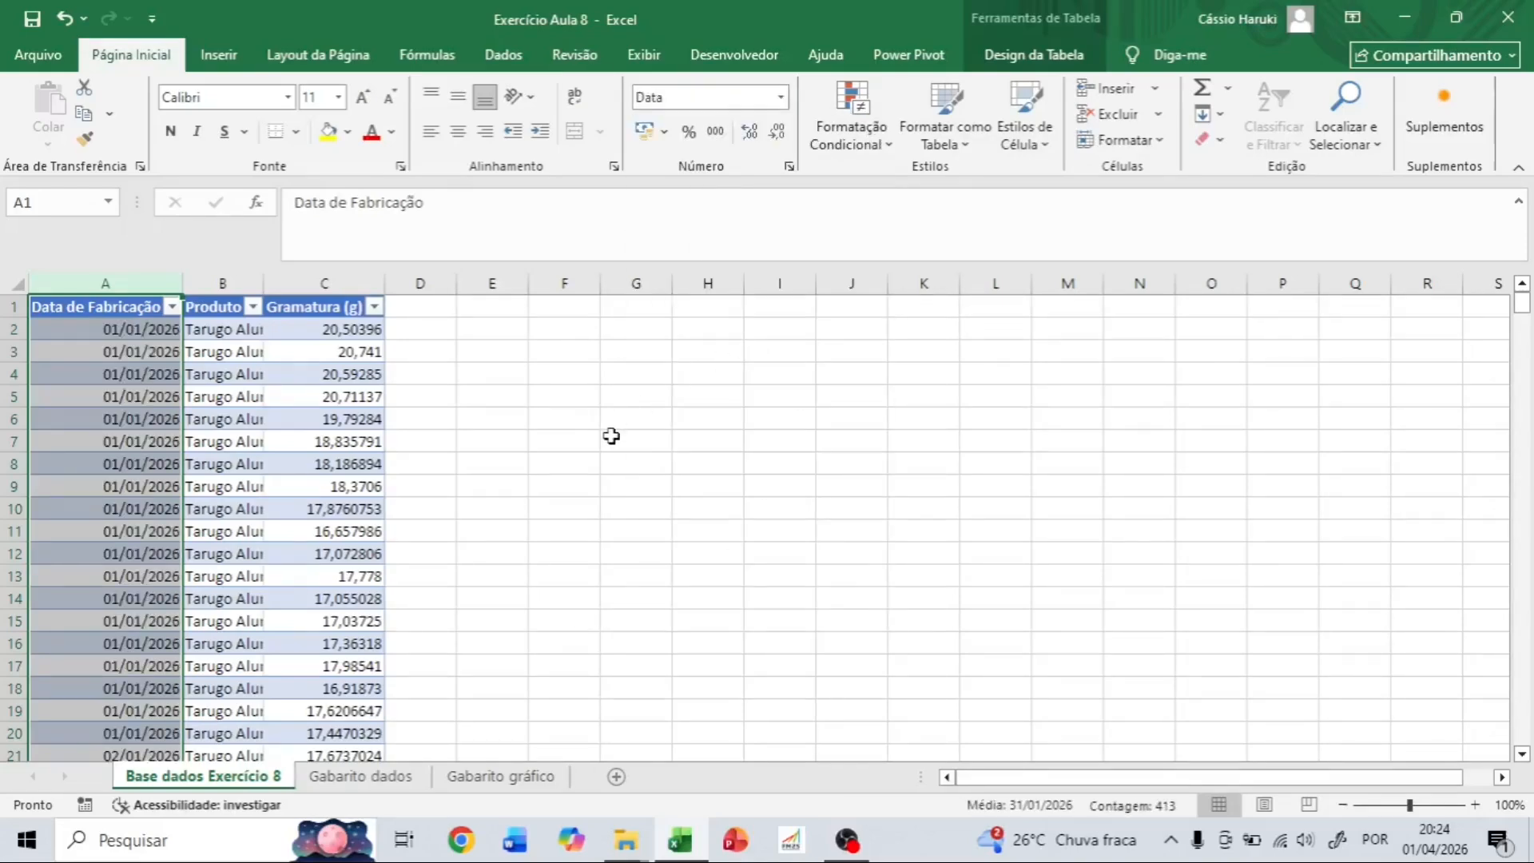
{"action": "left_click", "coordinate": [150, 334]}
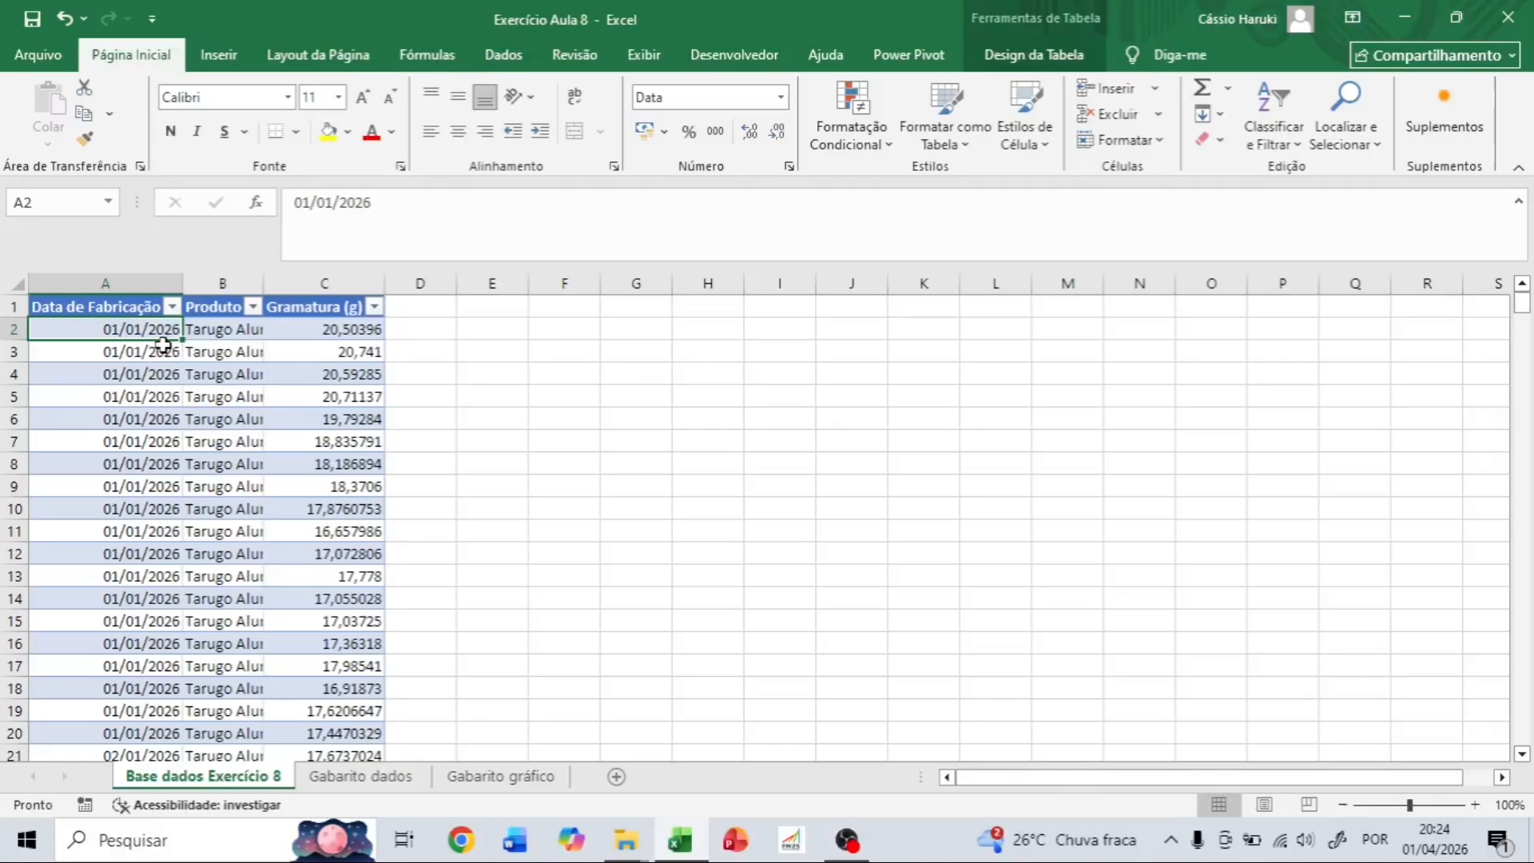
Format the Gramatura (g) column as numbers with four decimal places.
{"action": "left_click", "coordinate": [318, 286]}
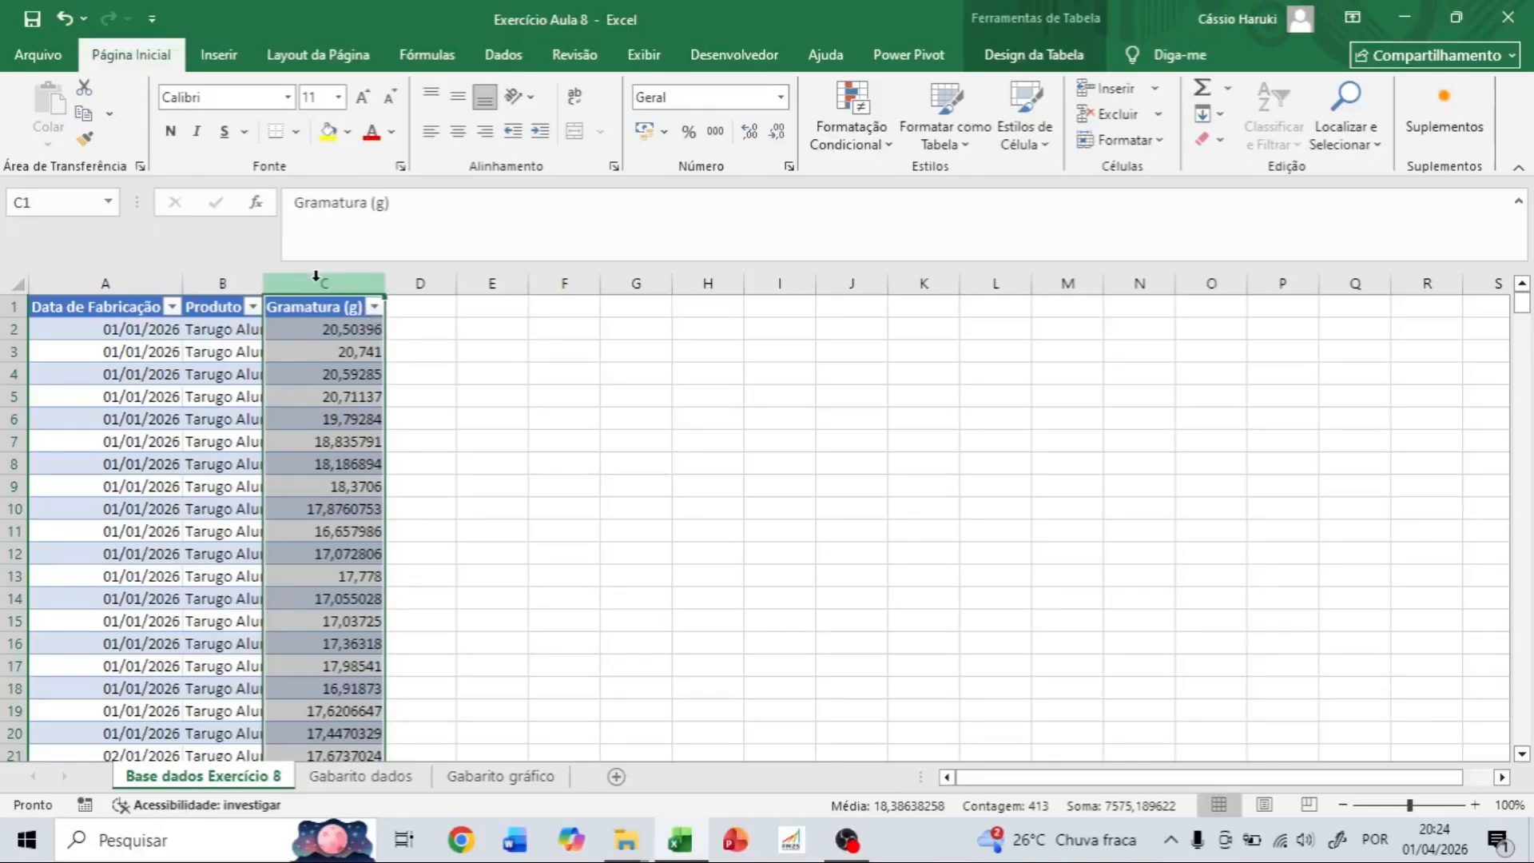
{"action": "left_click", "coordinate": [773, 96]}
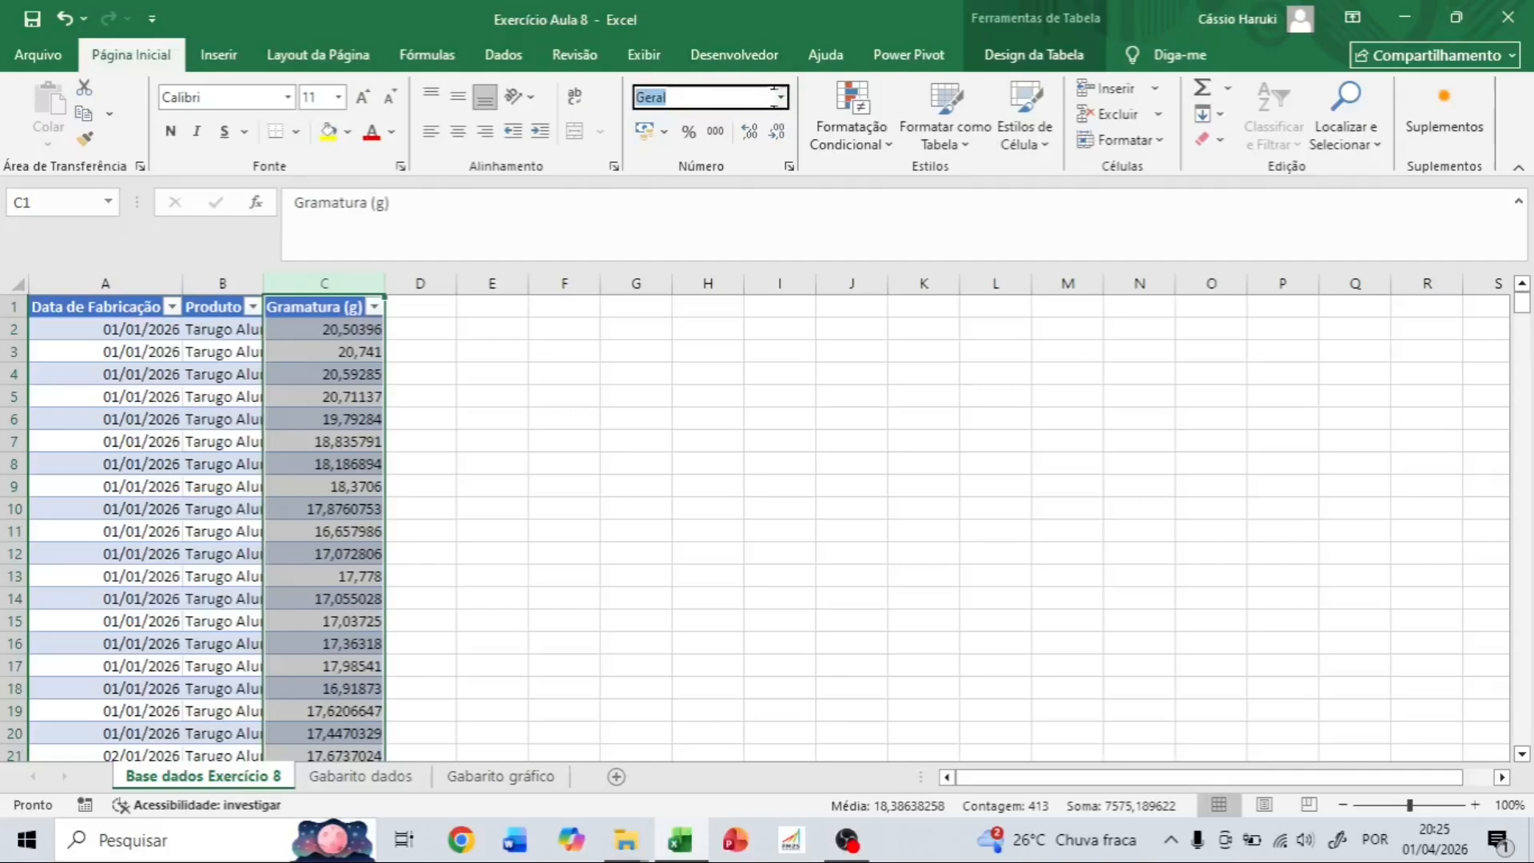
{"action": "left_click", "coordinate": [779, 97]}
{"action": "left_click", "coordinate": [727, 174]}
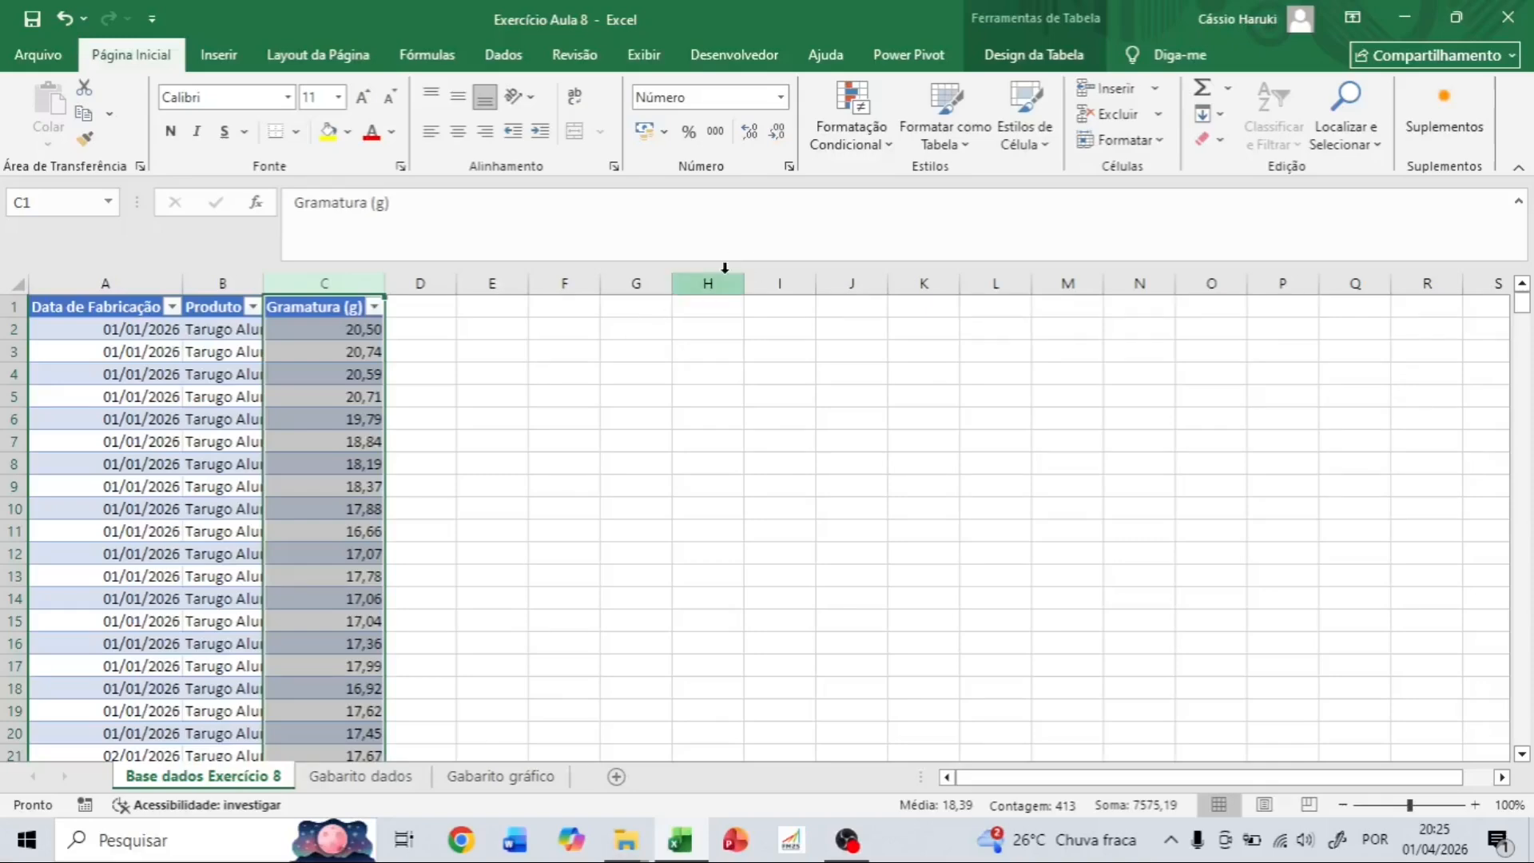
{"action": "left_click", "coordinate": [750, 131]}
{"action": "left_click", "coordinate": [749, 132]}
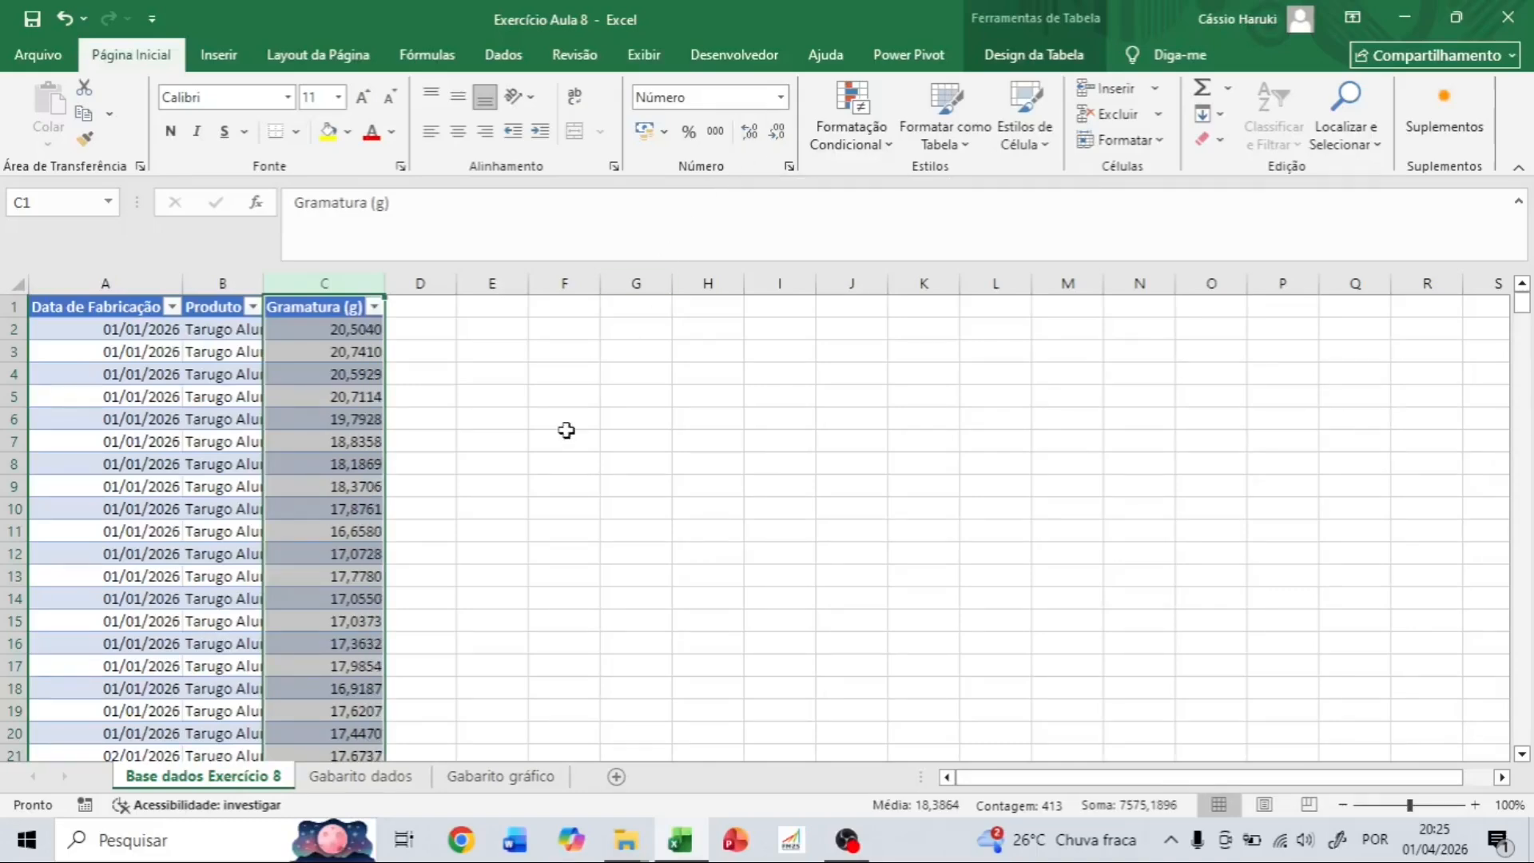
Fit the Produto column's width to its contents and add a table column headed LIE in D1.
{"action": "double_click", "coordinate": [259, 285]}
{"action": "key", "text": "Right"}
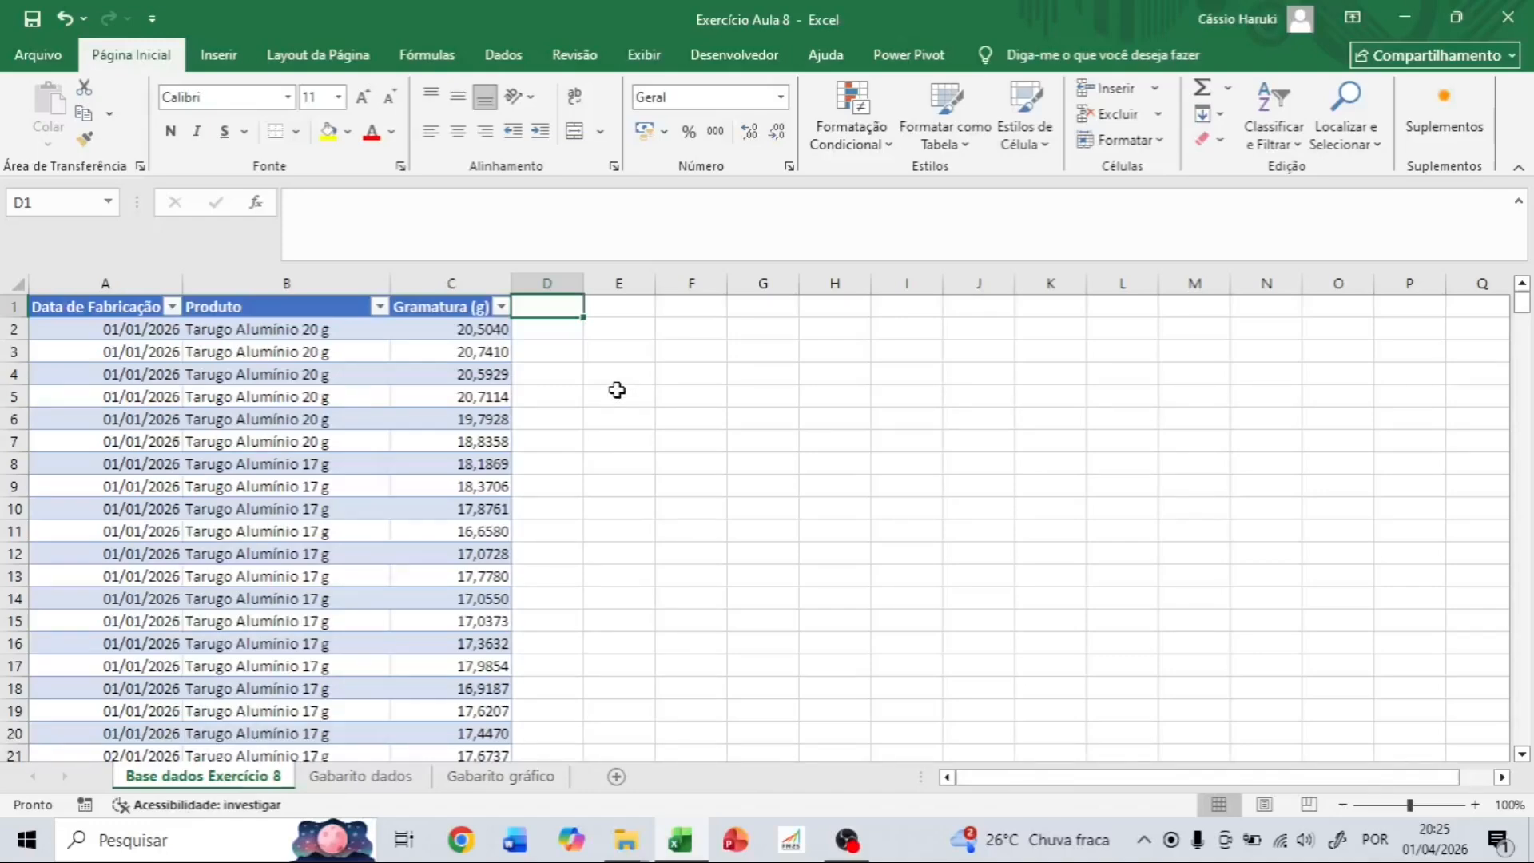
{"action": "type", "text": "LIE"}
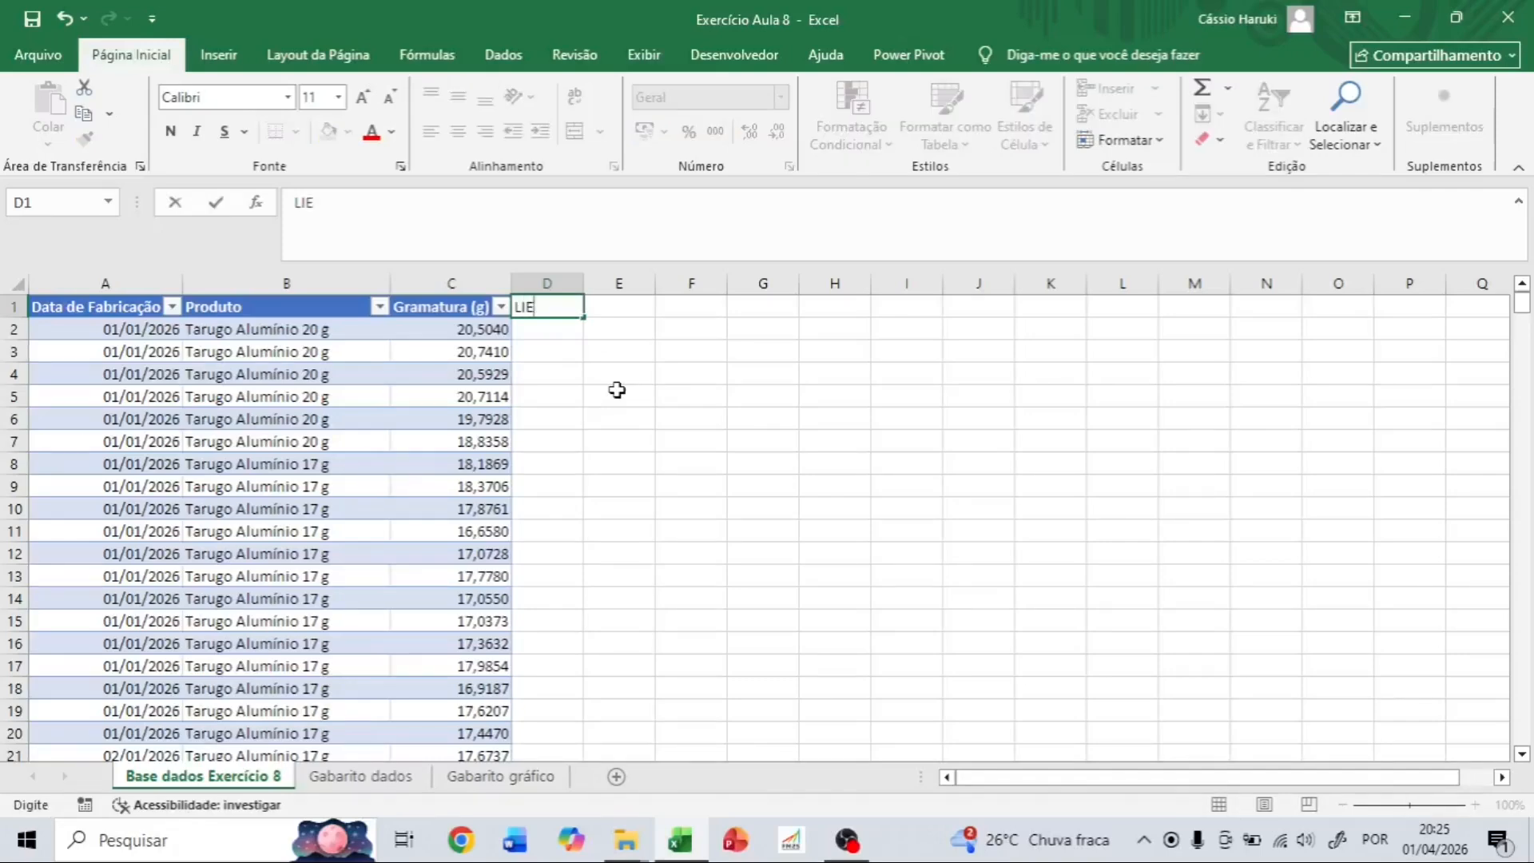
{"action": "key", "text": "Return"}
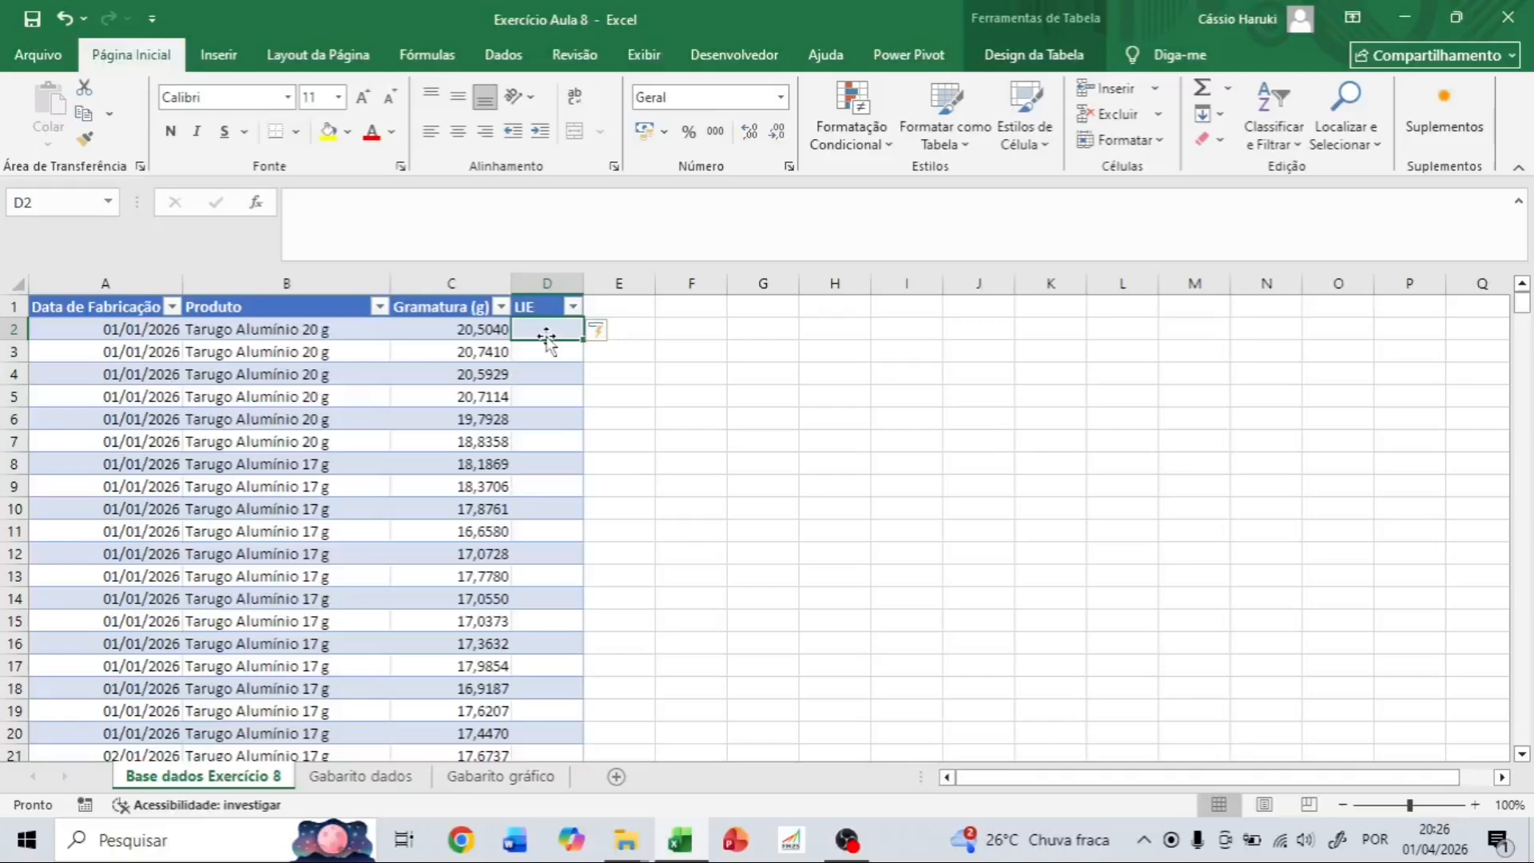
{"action": "left_click_drag", "start_coordinate": [548, 340], "coordinate": [585, 525]}
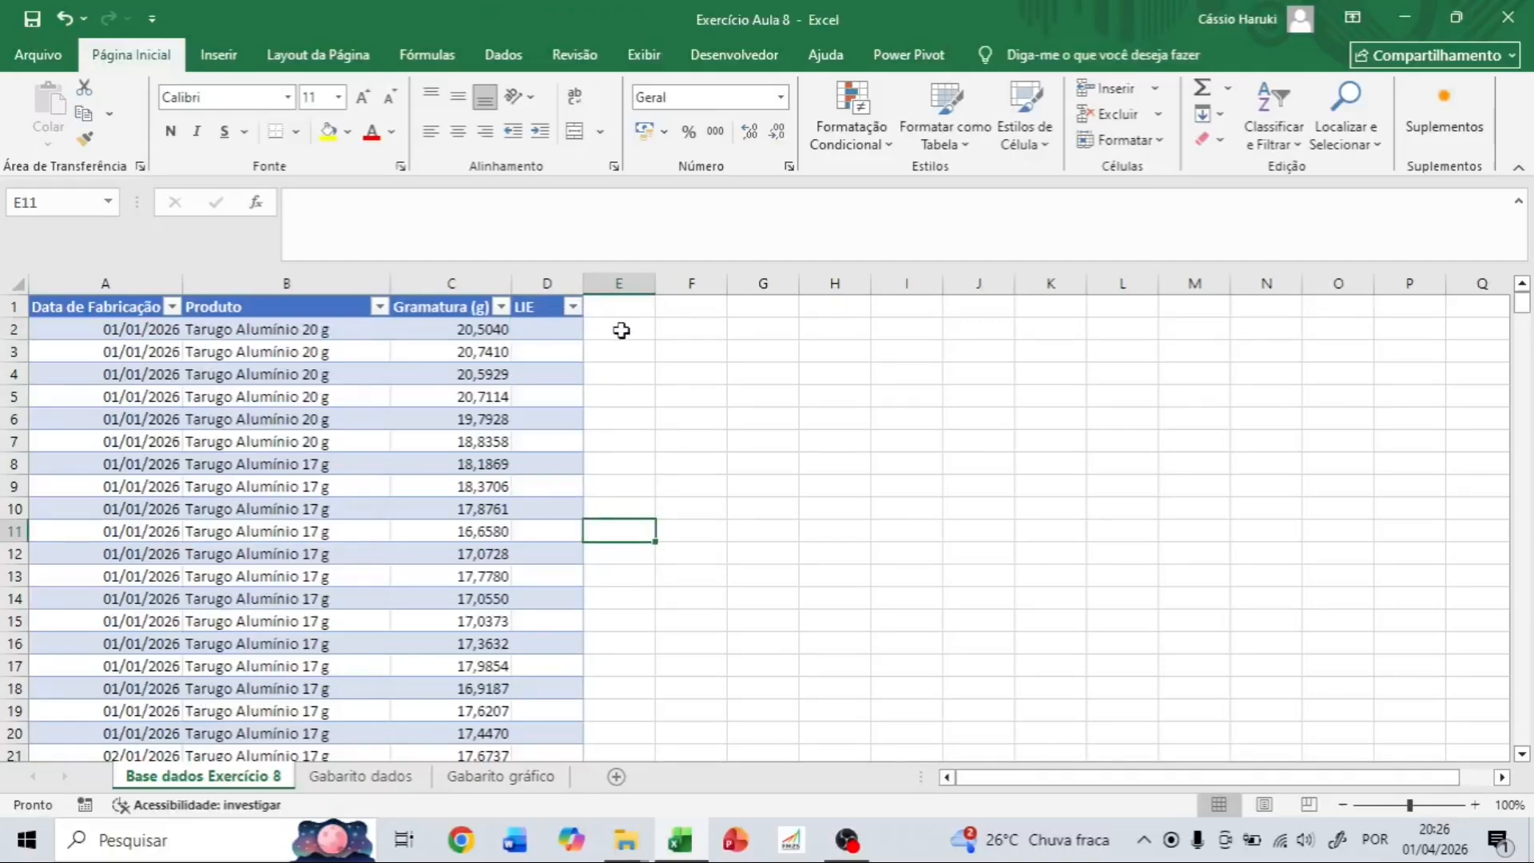
Add another table column headed LSE in E1, beside the LIE column.
{"action": "left_click", "coordinate": [625, 310]}
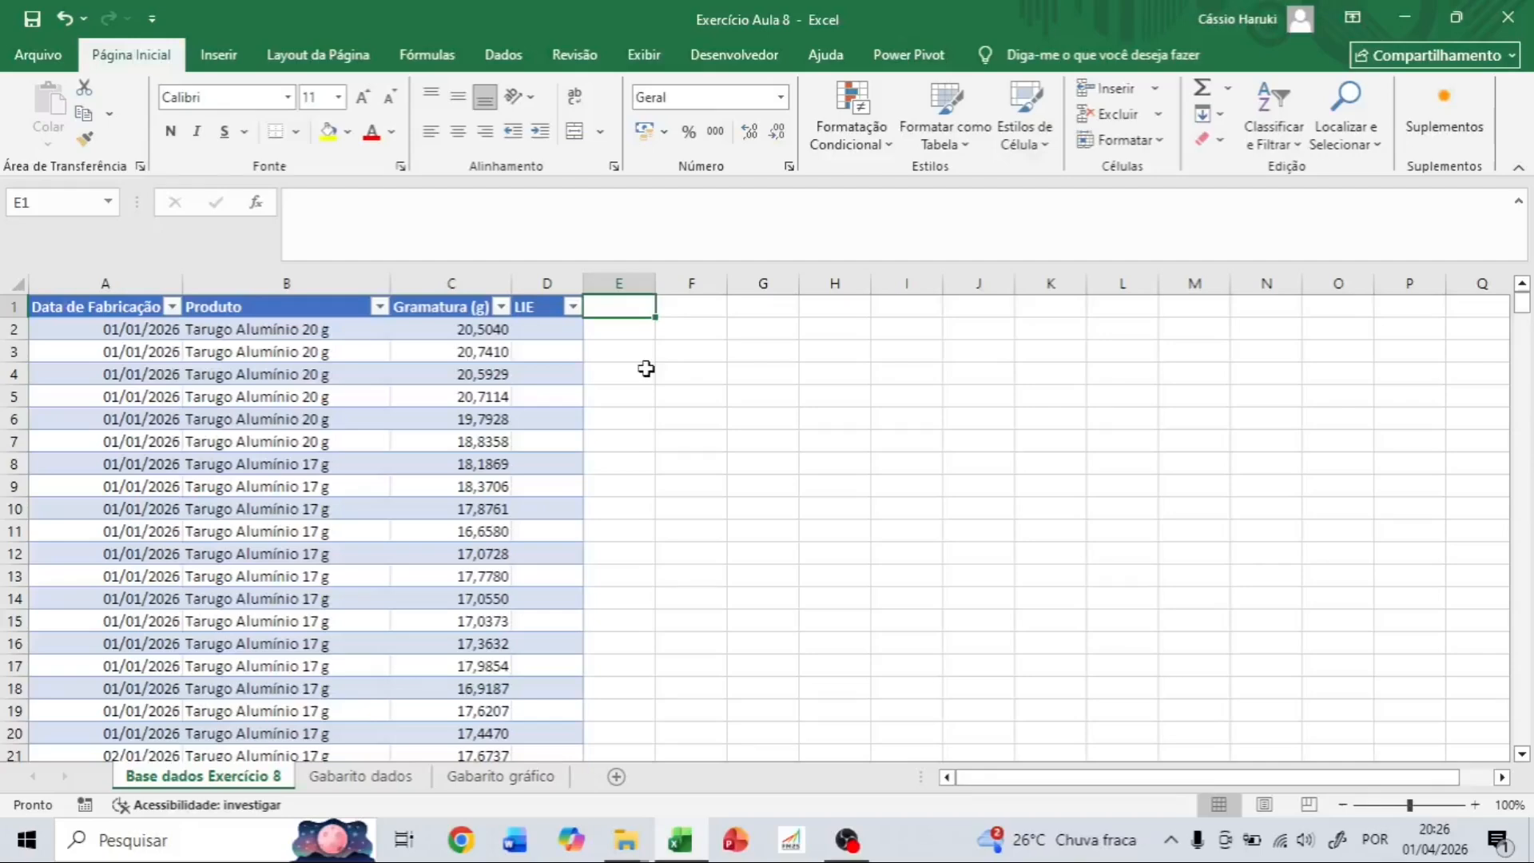
{"action": "type", "text": "LSE"}
{"action": "key", "text": "Return"}
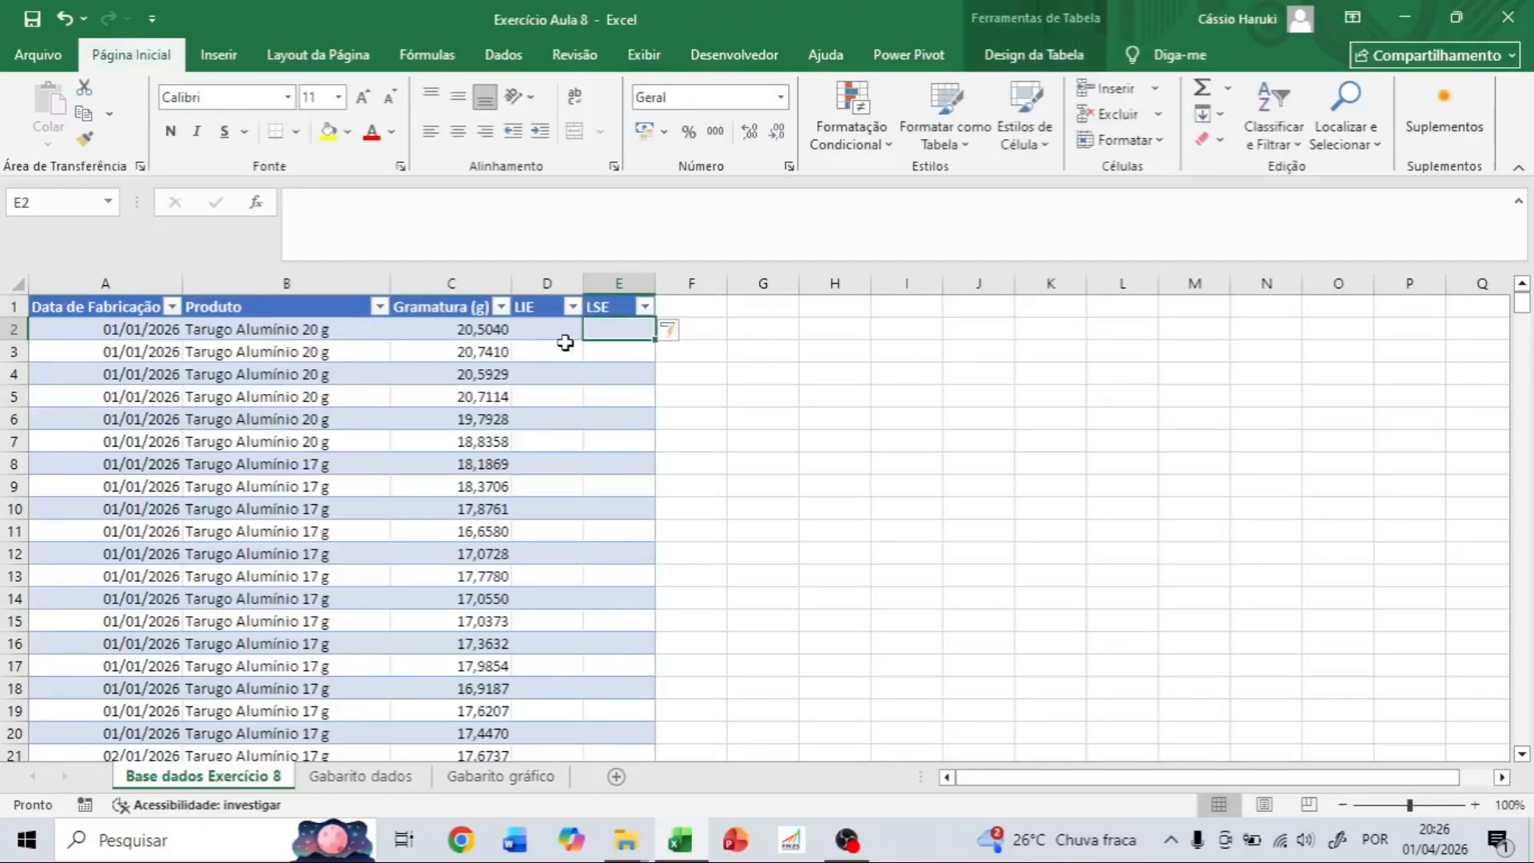
{"action": "left_click", "coordinate": [563, 334]}
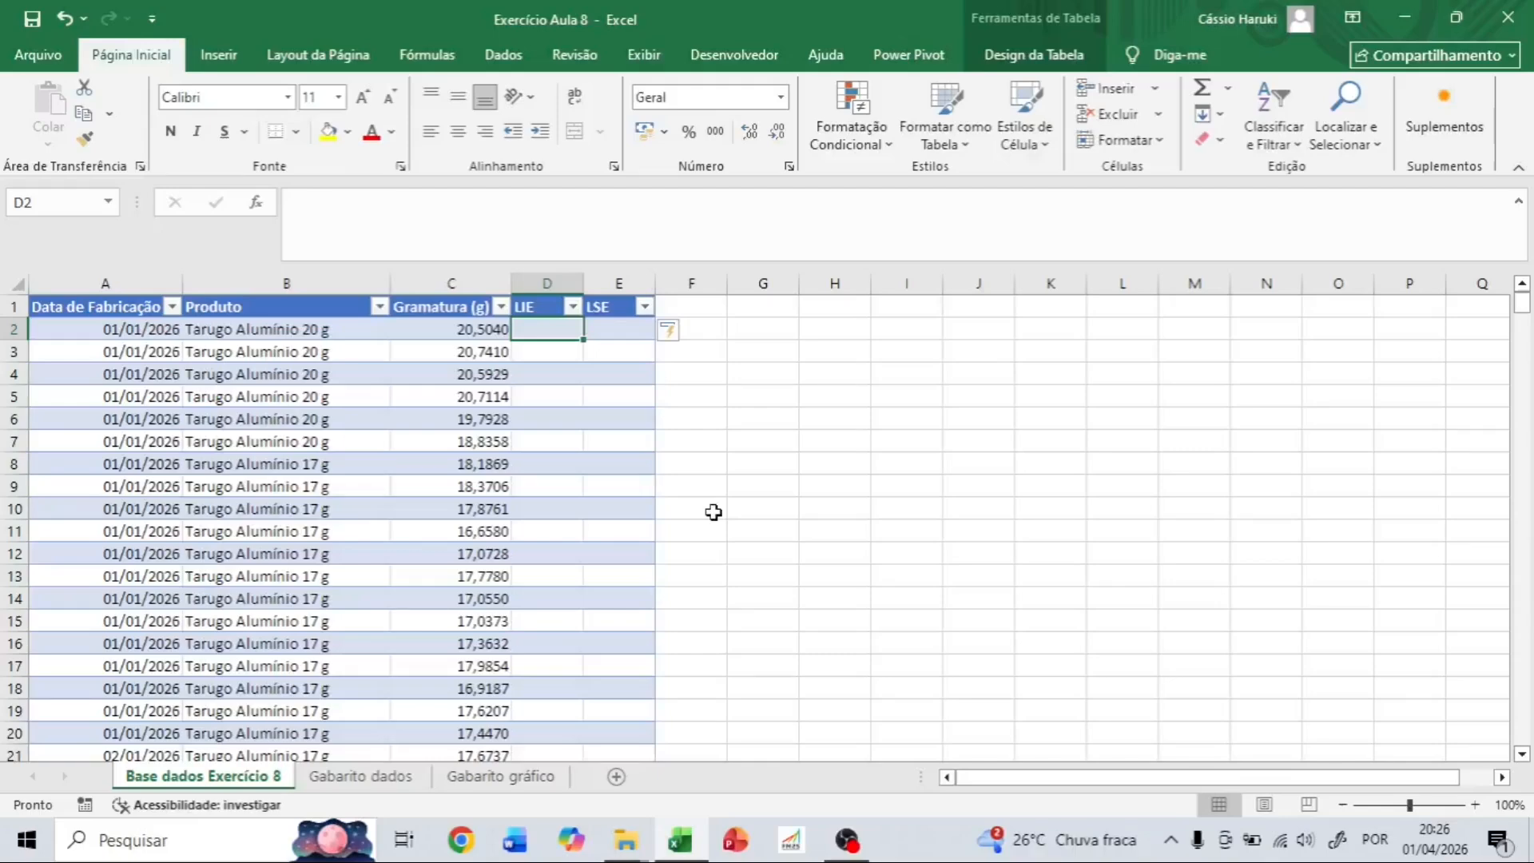
Enter the first row's specification limits: 19,5 under LIE in D2 and 20,5 under LSE in E2.
{"action": "type", "text": "20,"}
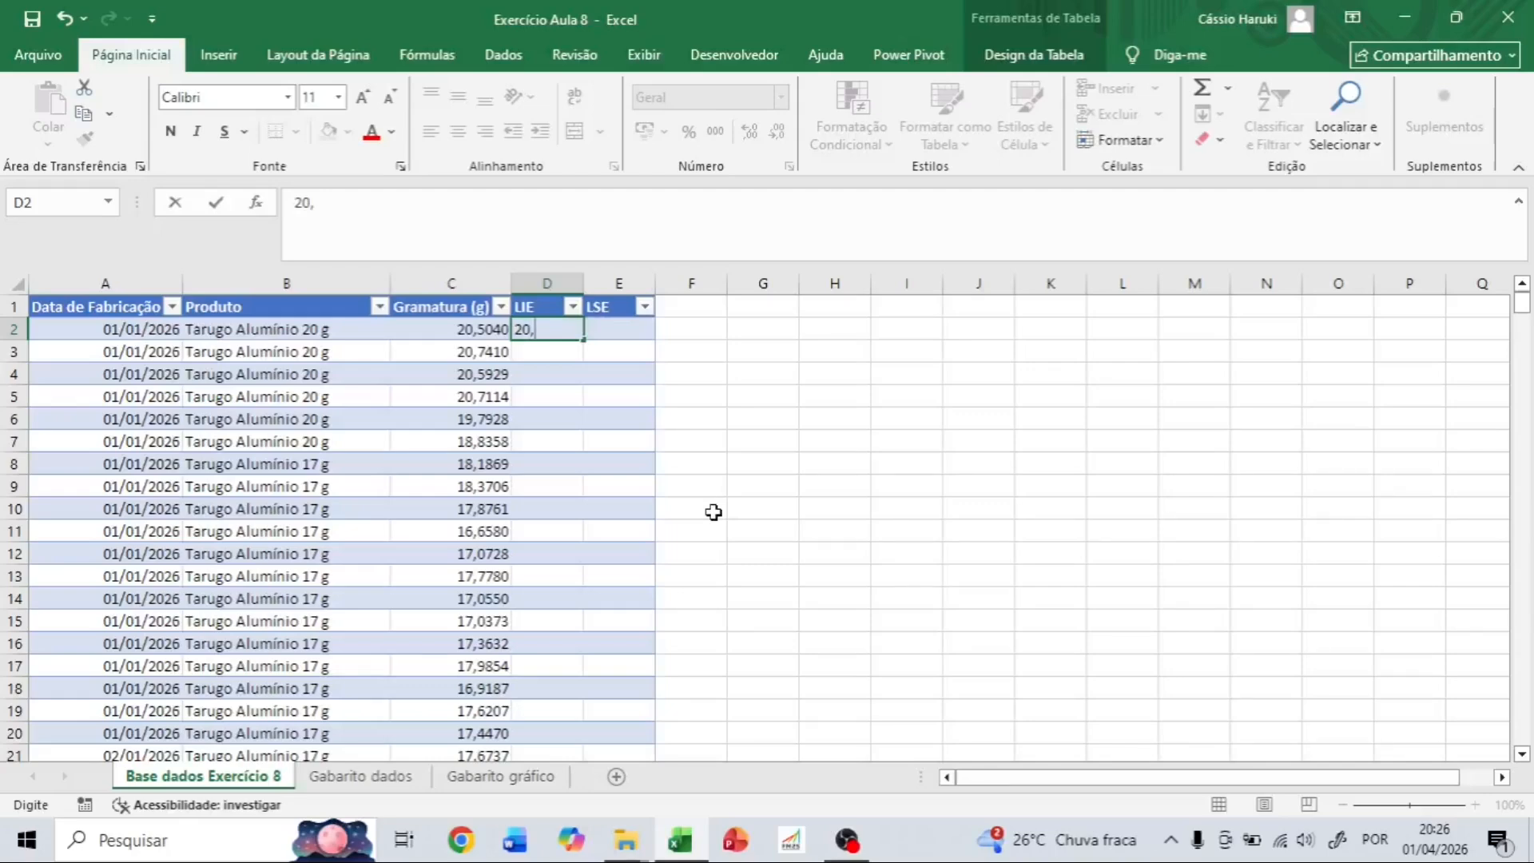
{"action": "key", "text": "BackSpace"}
{"action": "key", "text": "BackSpace"}
{"action": "key", "text": "BackSpace"}
{"action": "type", "text": "19,5"}
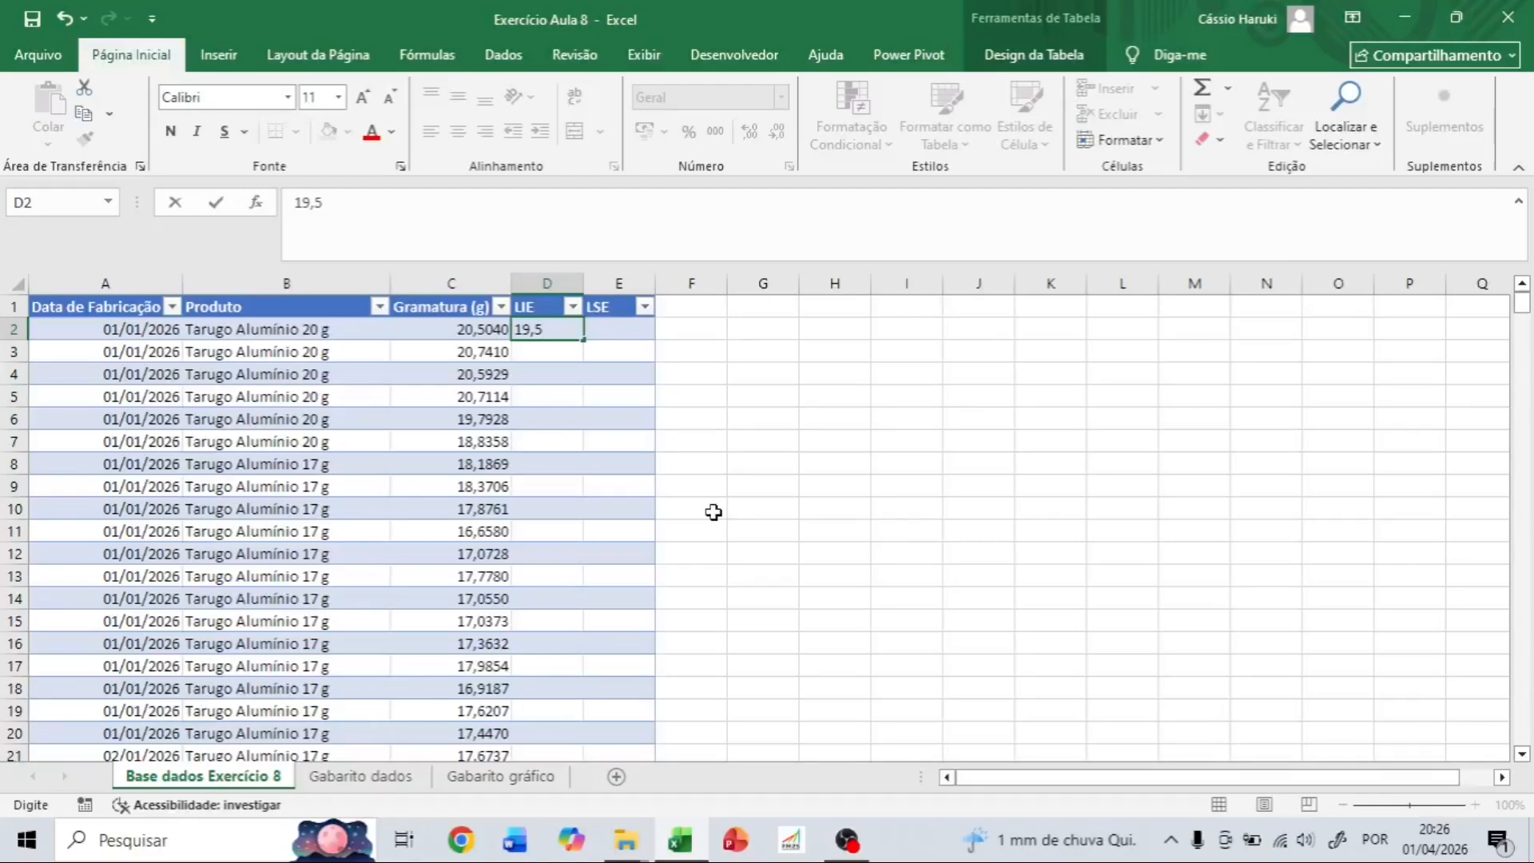
{"action": "key", "text": "Return"}
{"action": "key", "text": "Up"}
{"action": "key", "text": "Right"}
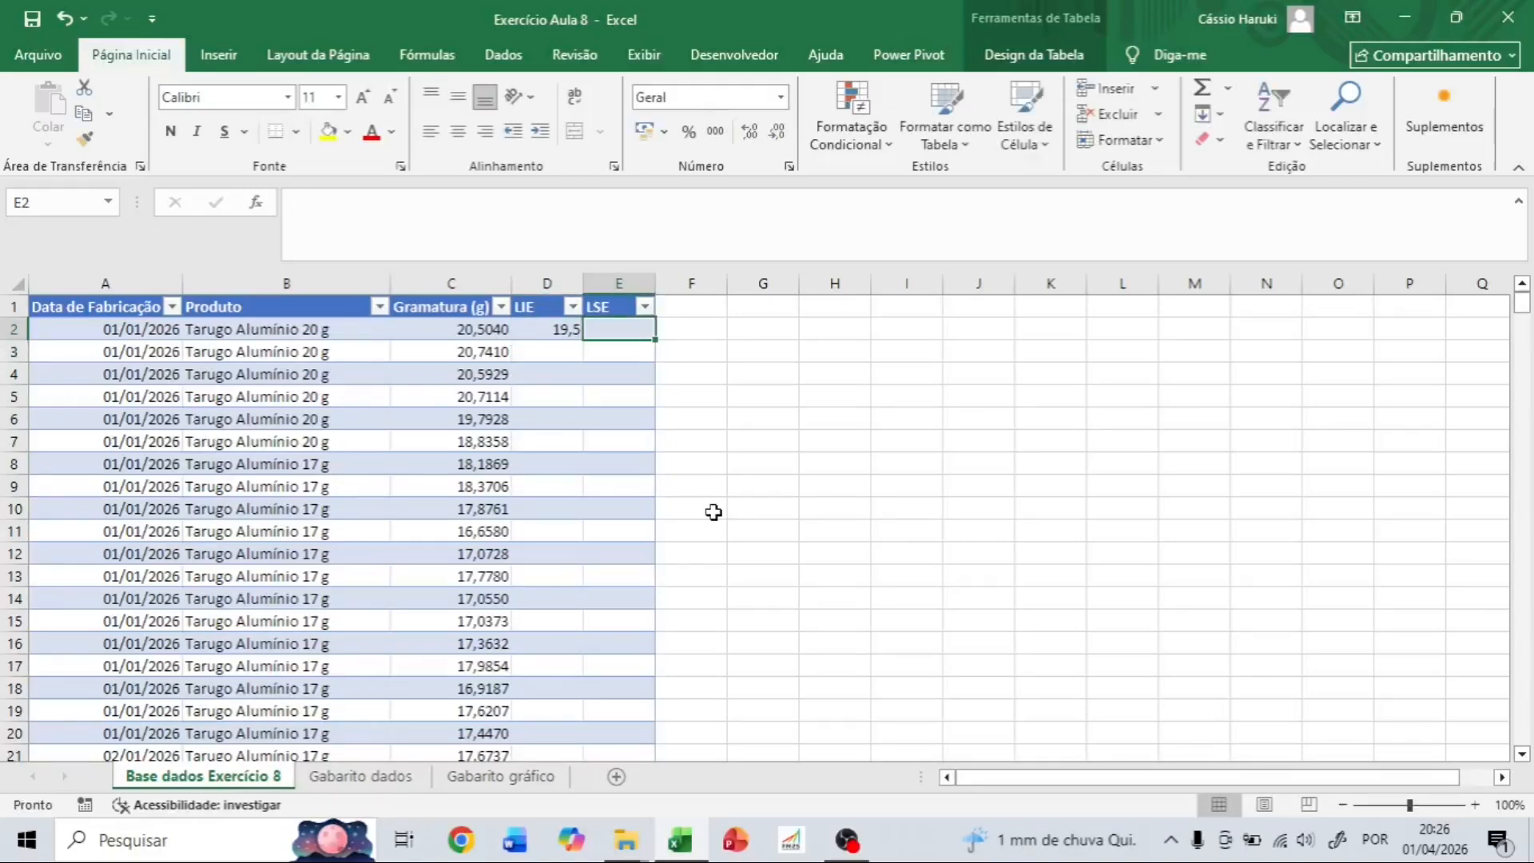
{"action": "type", "text": "20,5"}
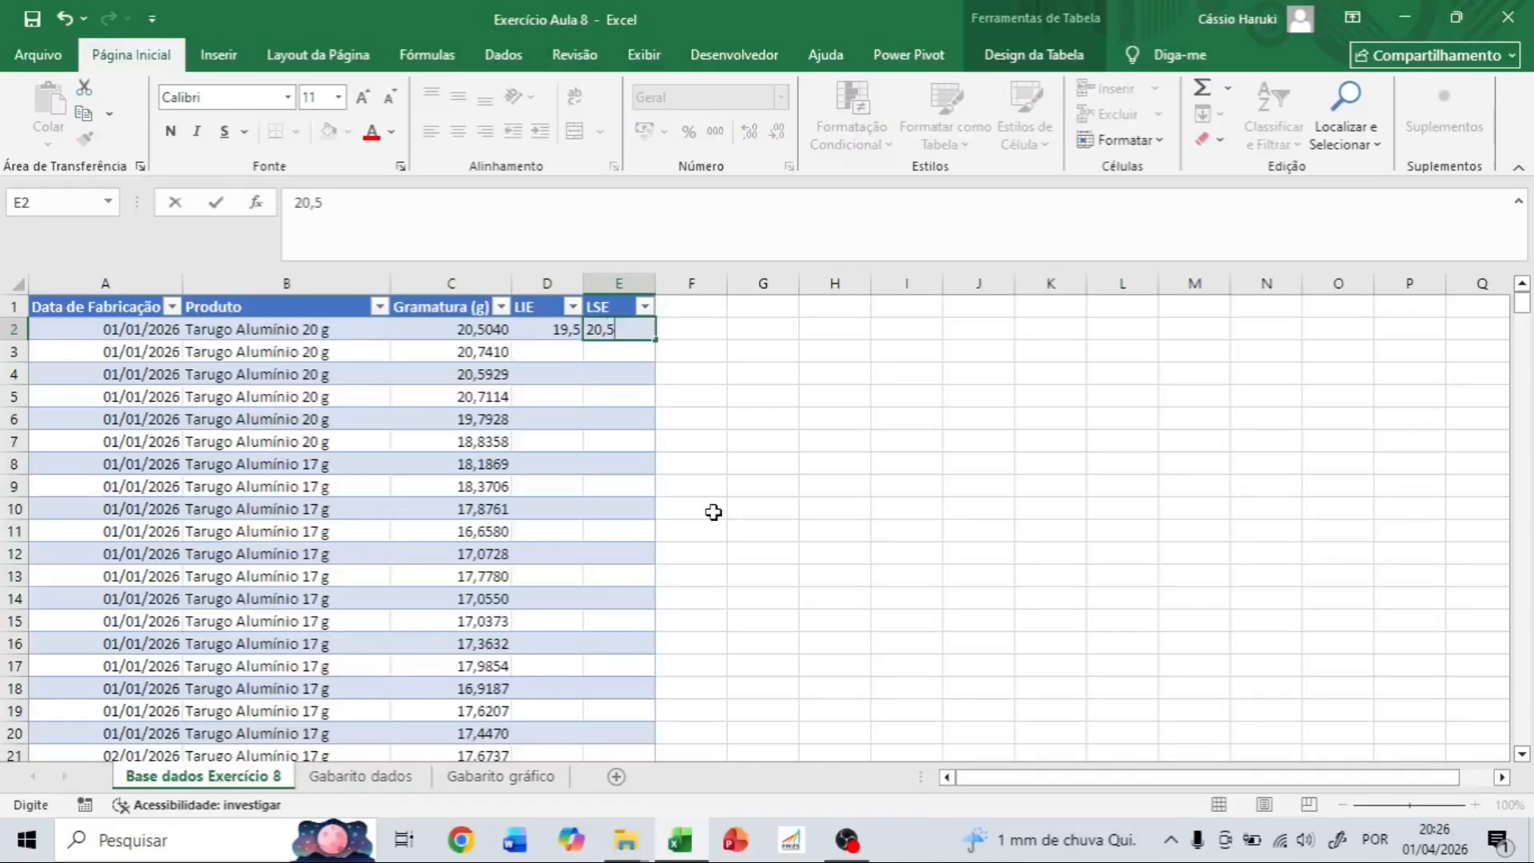
{"action": "key", "text": "Return"}
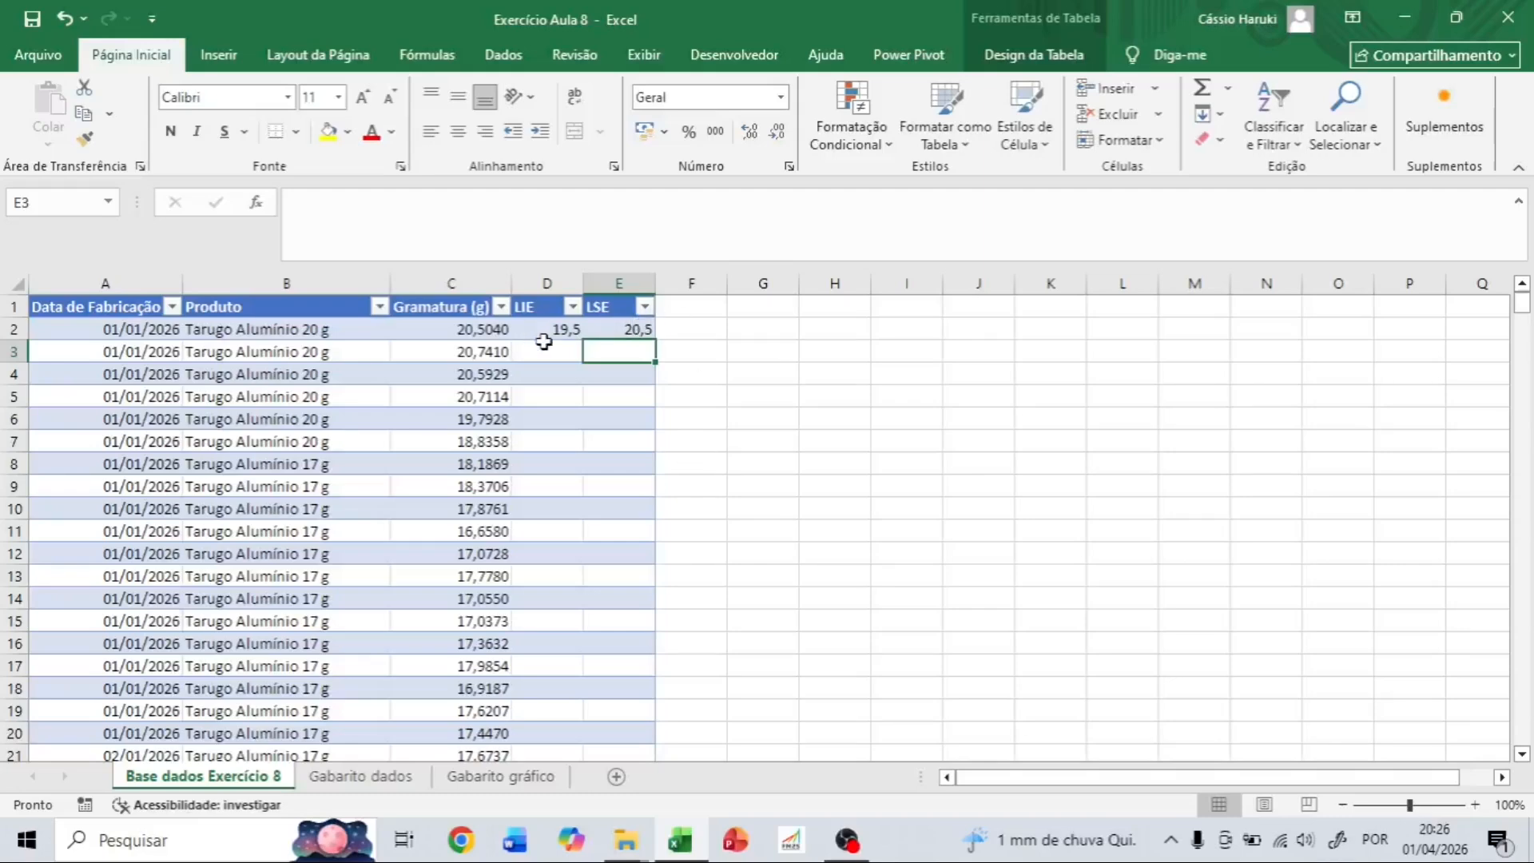
Examine how the products vary along the table and which LIE and LSE cells belong to the Tarugo Alumínio 17 g rows.
{"action": "left_click", "coordinate": [542, 334]}
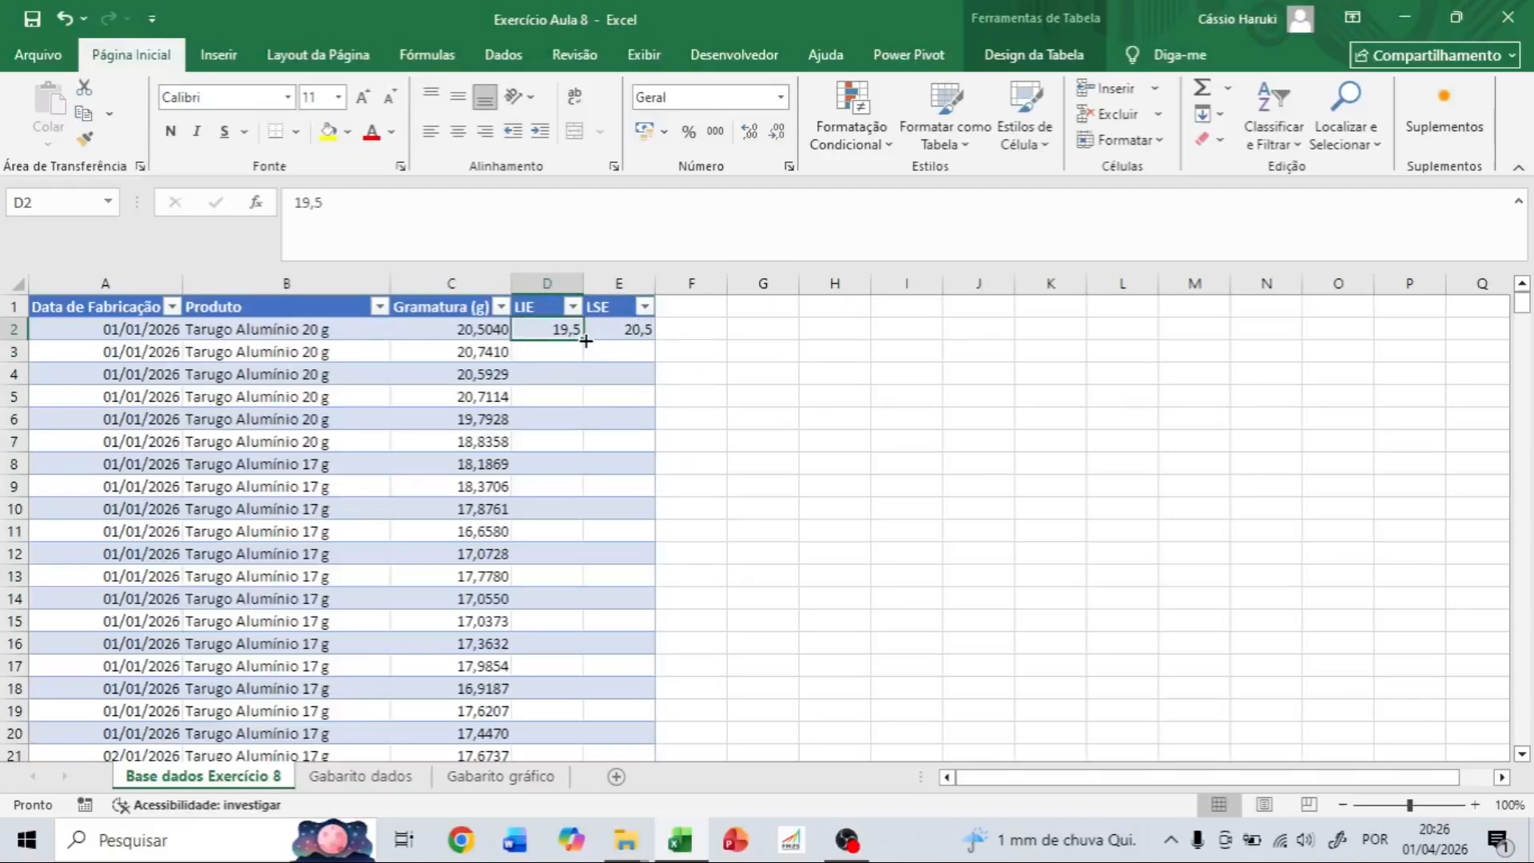
{"action": "scroll", "coordinate": [489, 439], "scroll_direction": "down", "scroll_amount": 5}
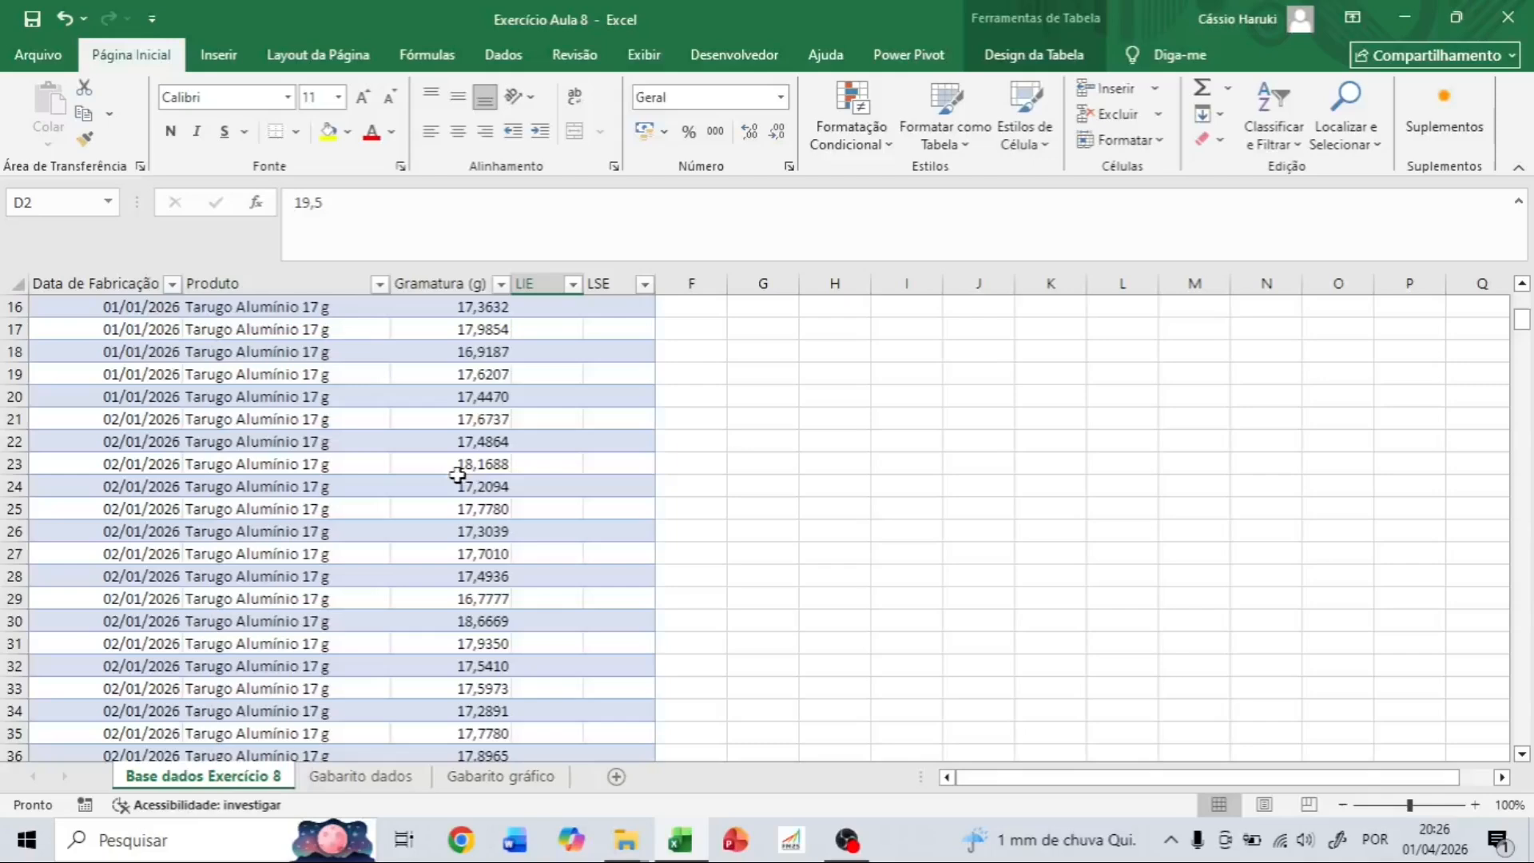
{"action": "scroll", "coordinate": [479, 482], "scroll_direction": "up", "scroll_amount": 5}
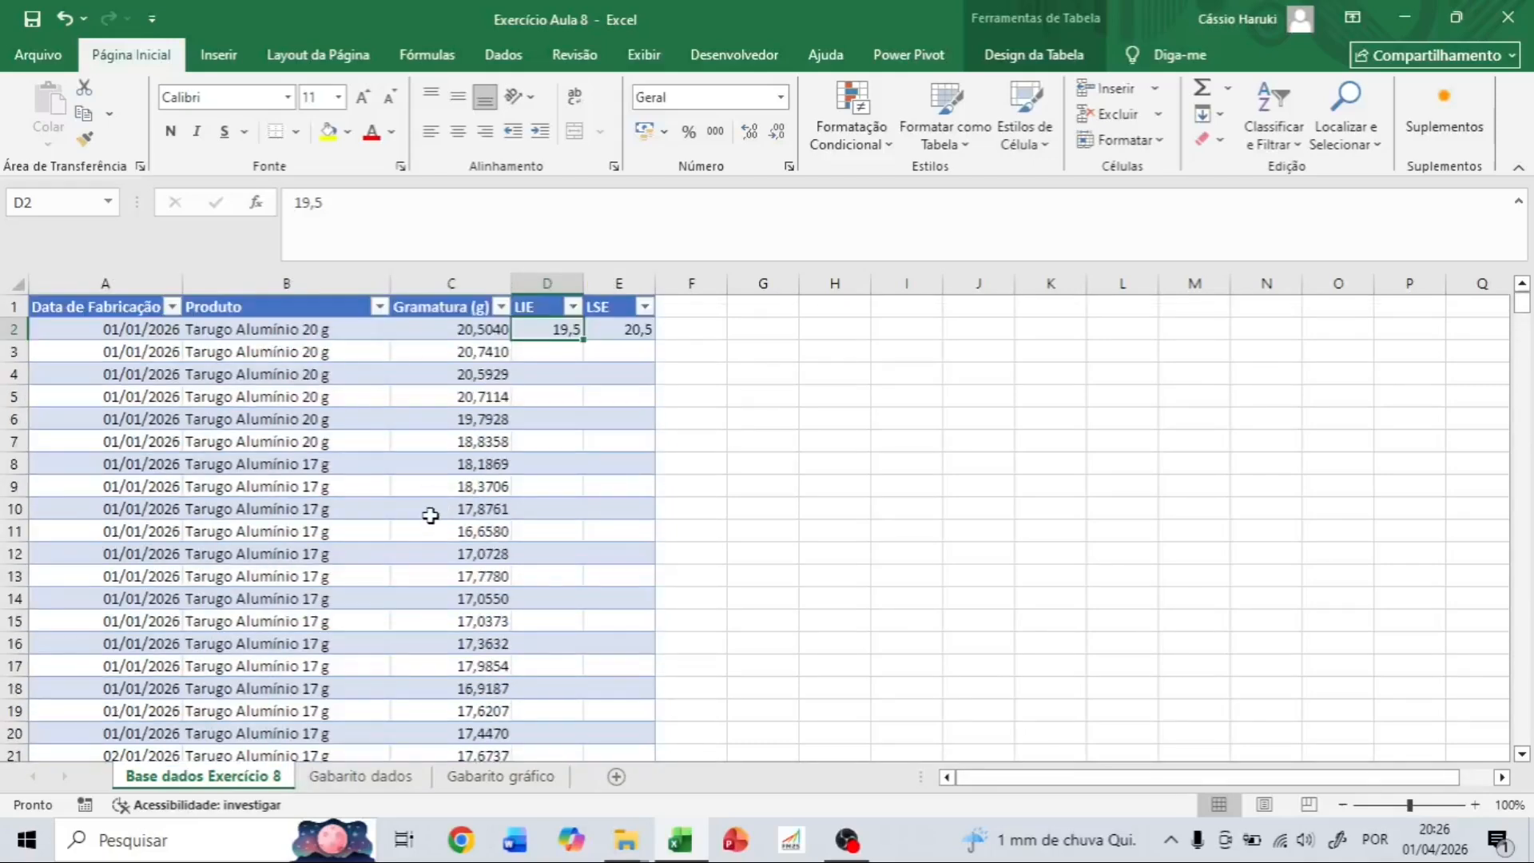
{"action": "left_click", "coordinate": [323, 488]}
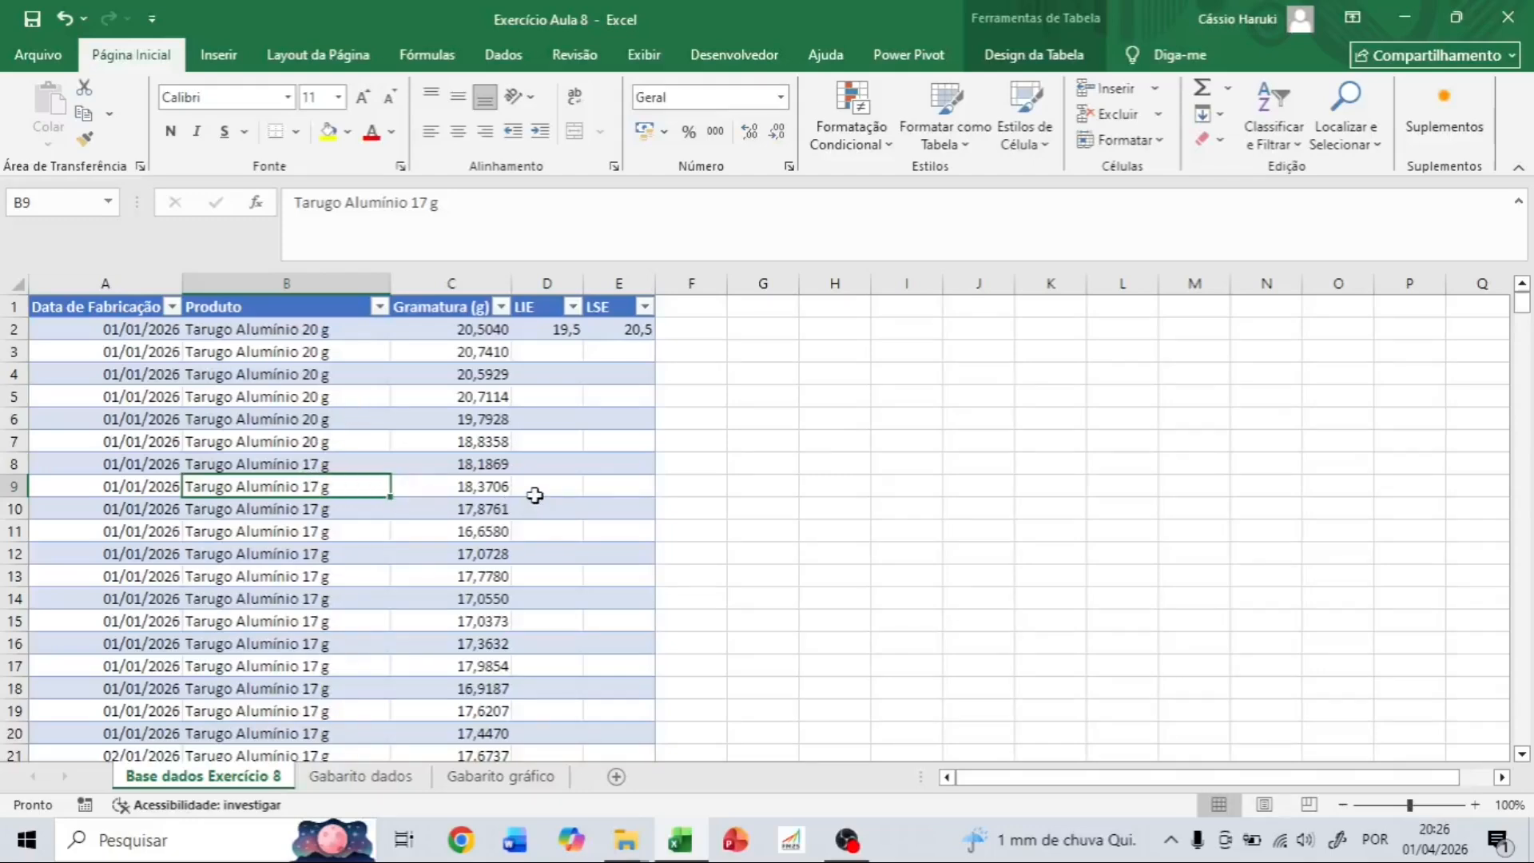
{"action": "left_click", "coordinate": [538, 493]}
{"action": "left_click", "coordinate": [613, 486]}
{"action": "left_click", "coordinate": [554, 487]}
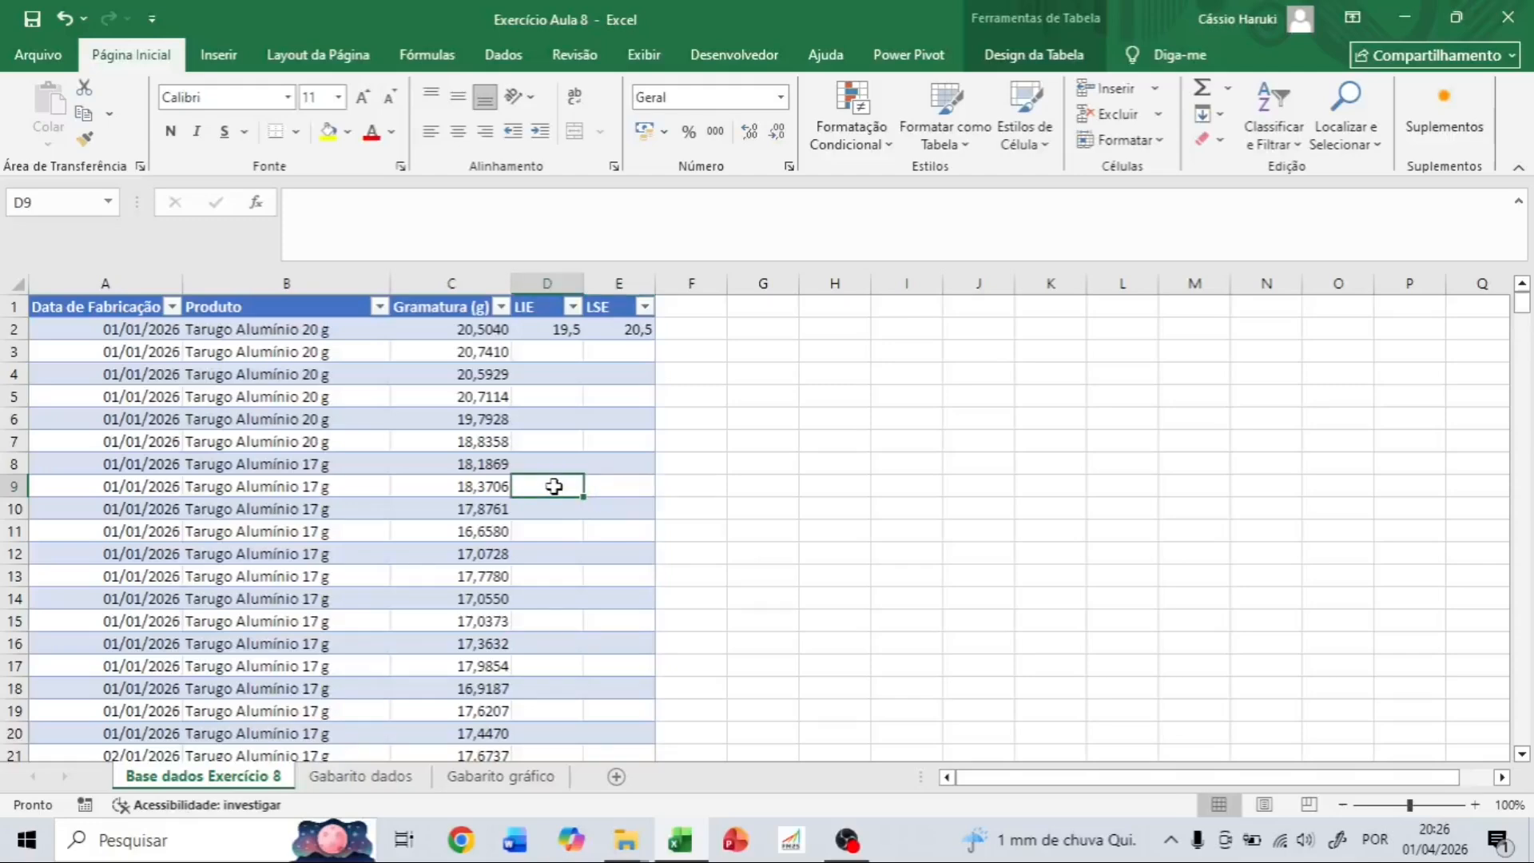
{"action": "left_click", "coordinate": [608, 489]}
{"action": "left_click", "coordinate": [555, 487]}
{"action": "left_click", "coordinate": [310, 488]}
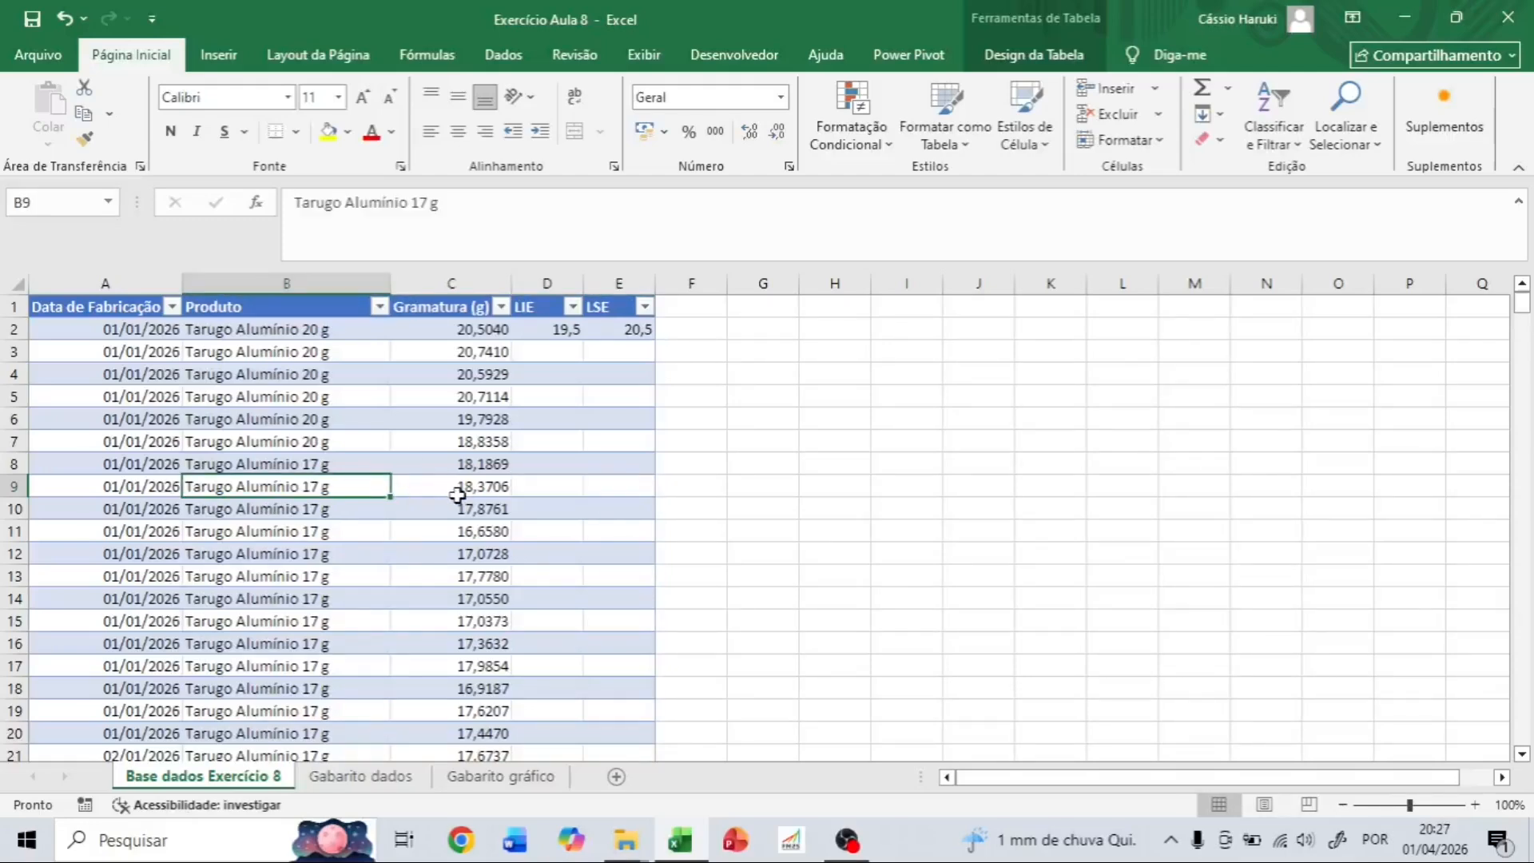
Filter the Produto column to show only Tarugo Alumínio 20 g.
{"action": "left_click", "coordinate": [379, 307]}
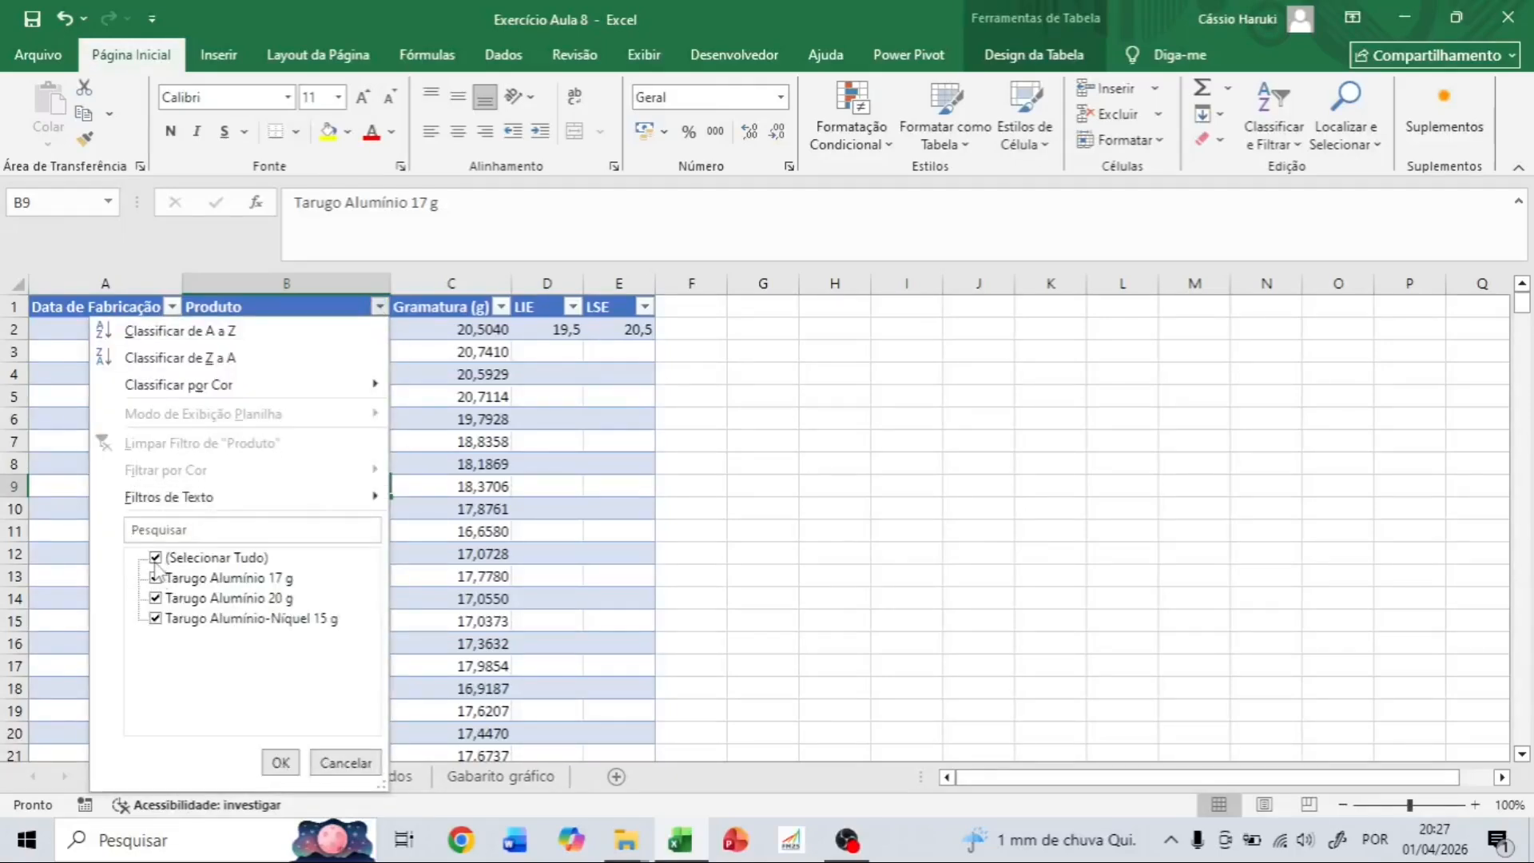
{"action": "left_click", "coordinate": [155, 558]}
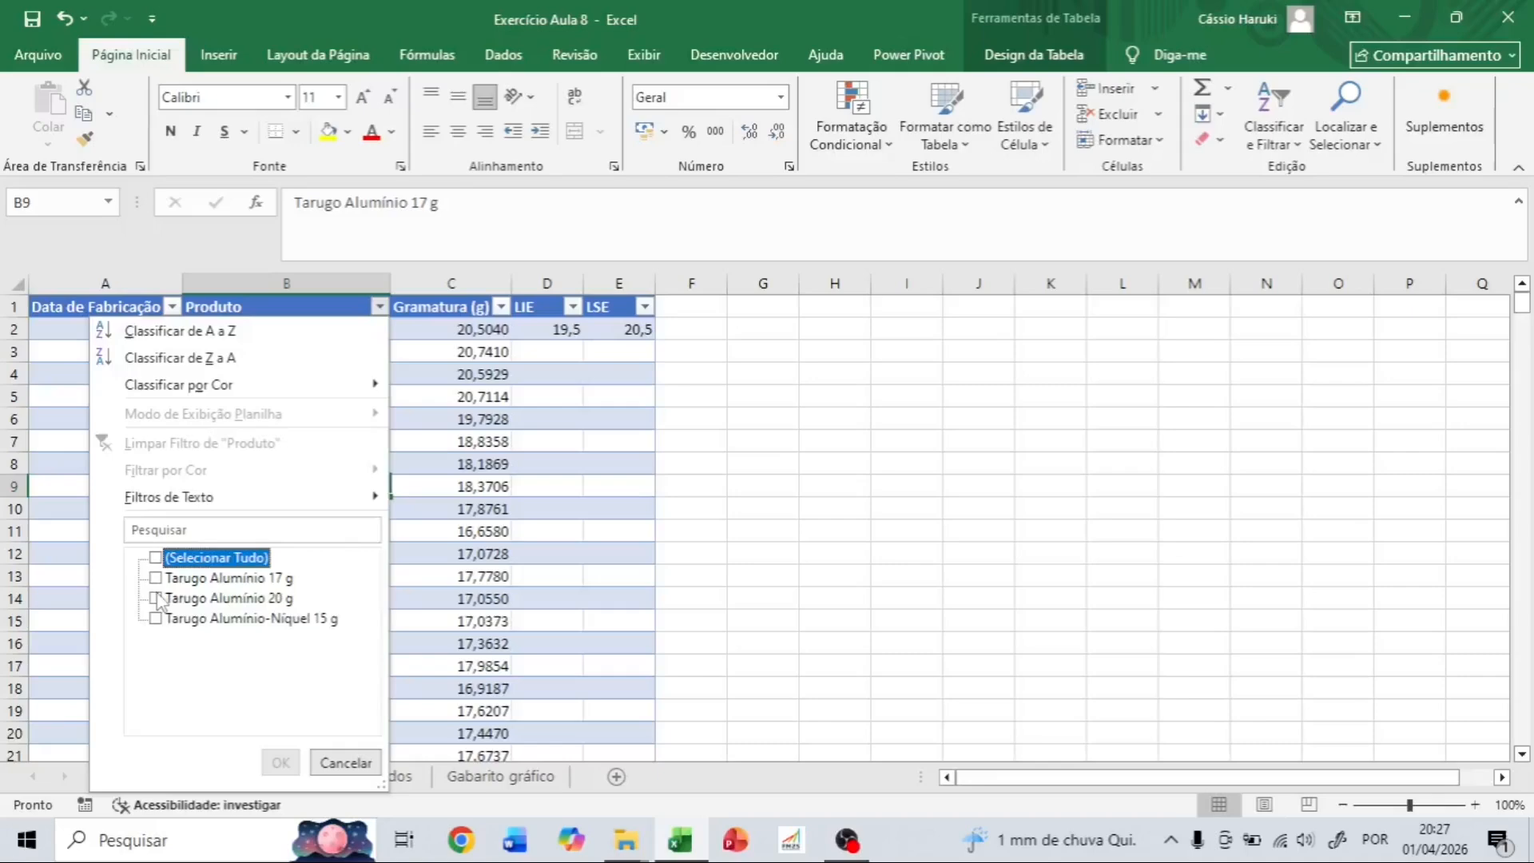
{"action": "left_click", "coordinate": [156, 598]}
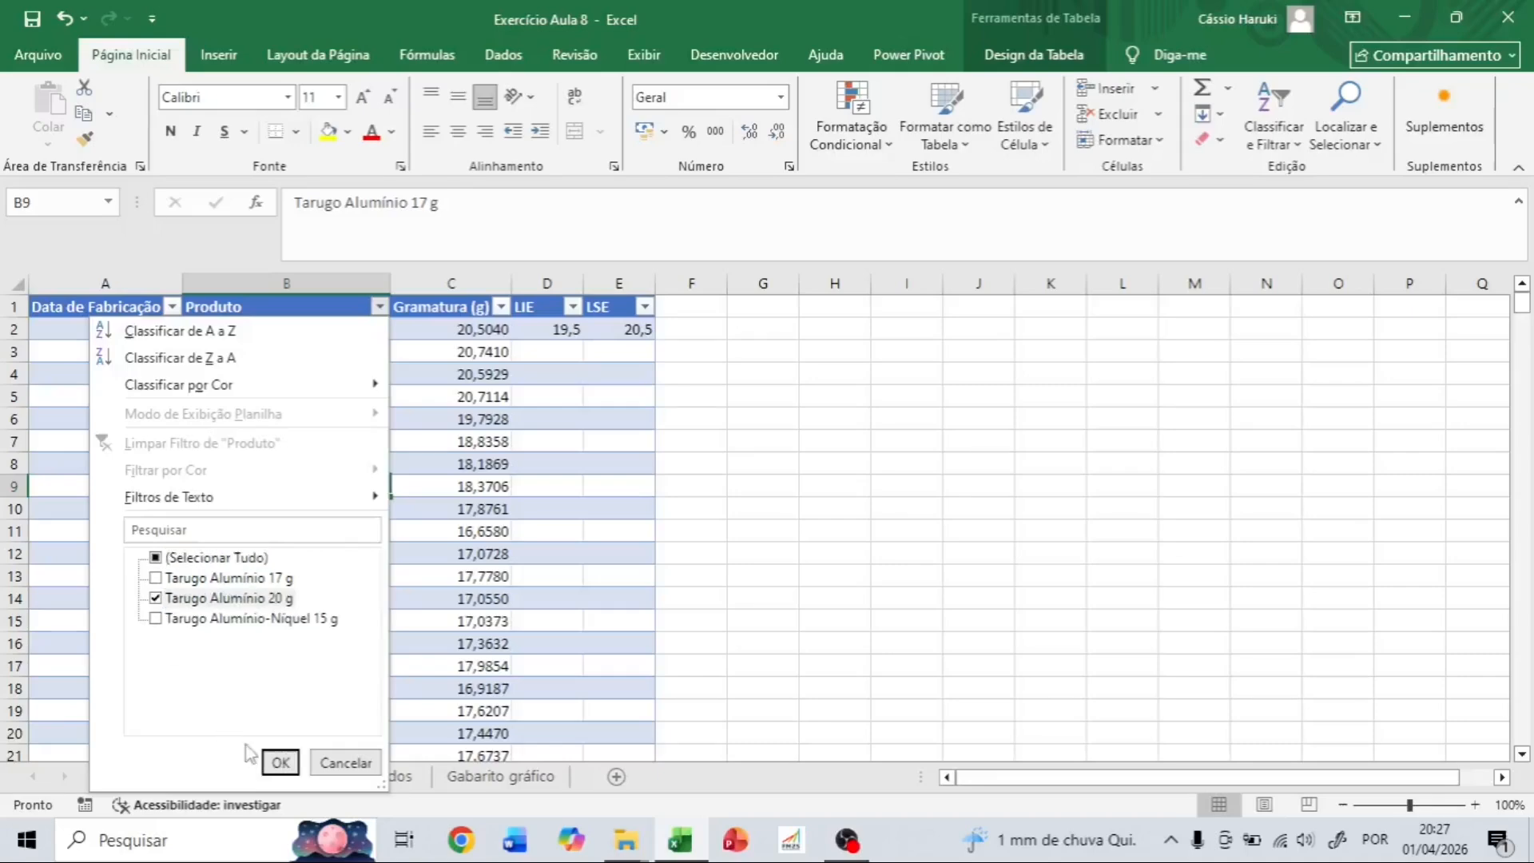
{"action": "left_click", "coordinate": [280, 762]}
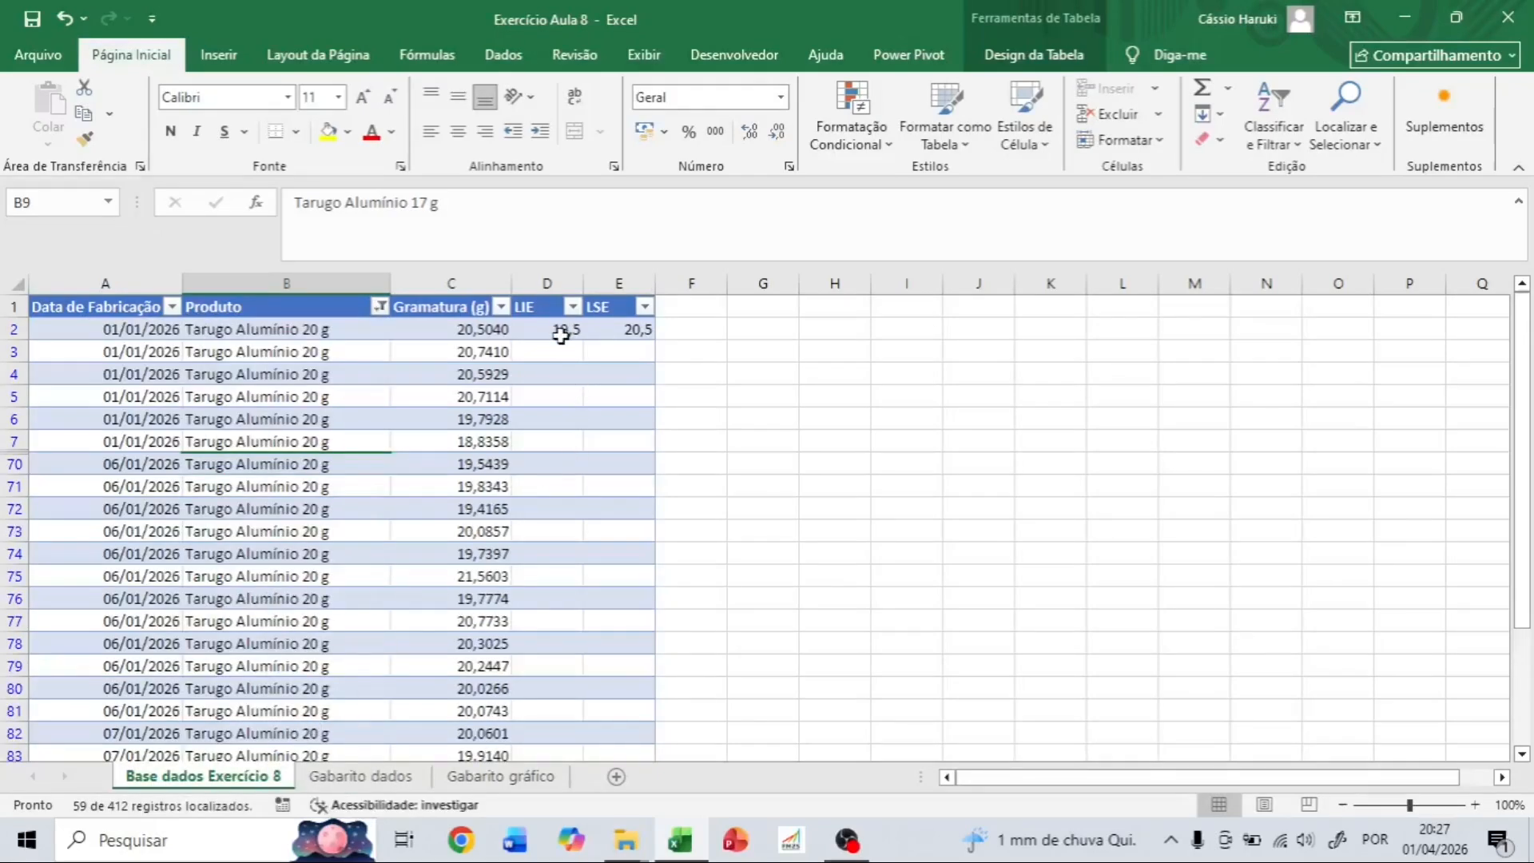
Copy the 19,5 LIE value from D2 into all remaining filtered Tarugo Alumínio 20 g rows.
{"action": "left_click", "coordinate": [559, 330]}
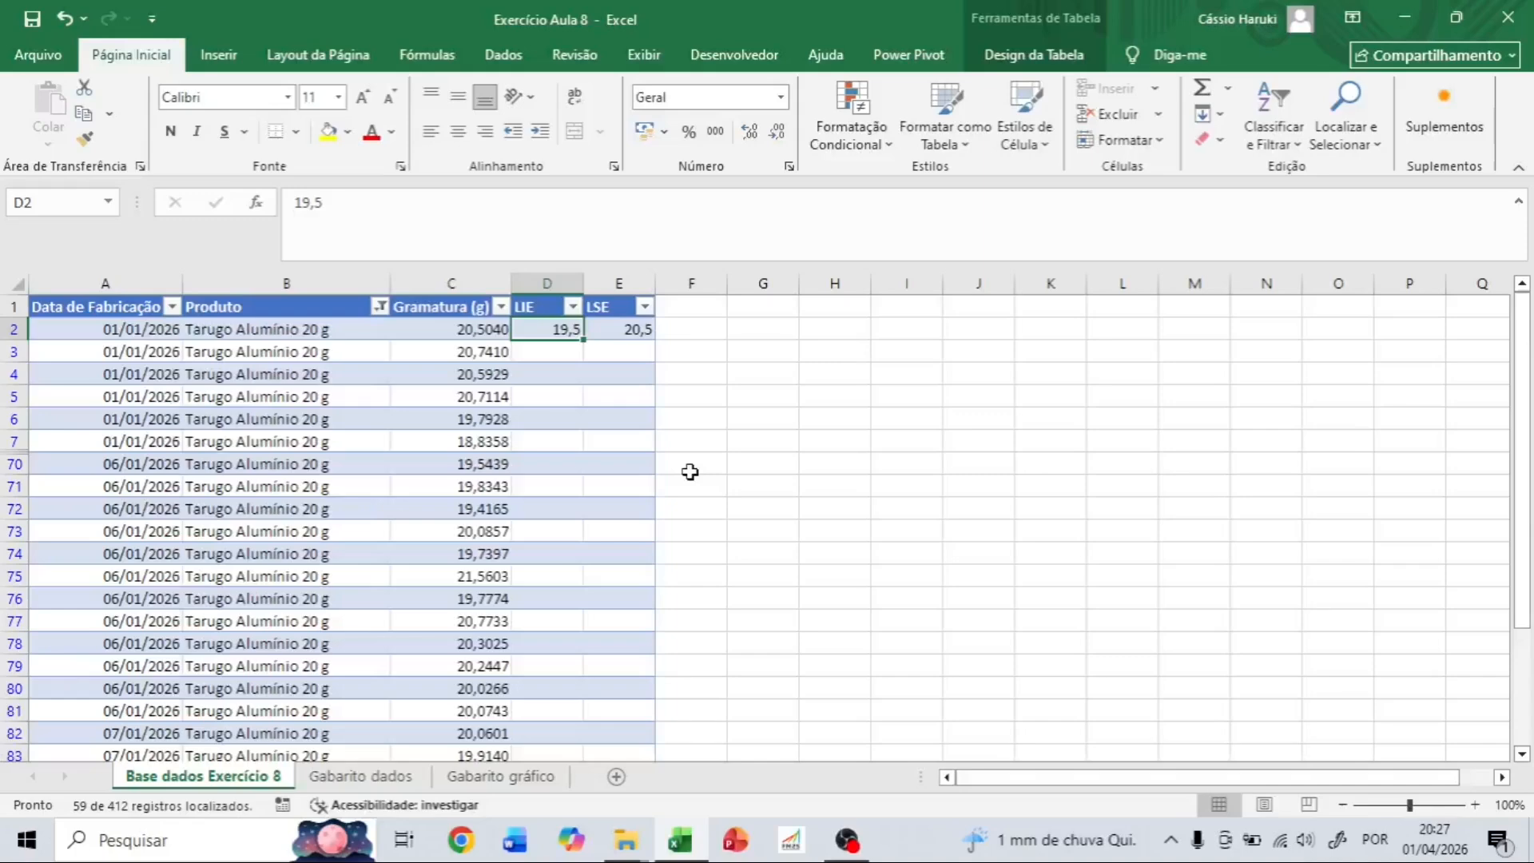
{"action": "key", "text": "ctrl+c"}
{"action": "key", "text": "Down"}
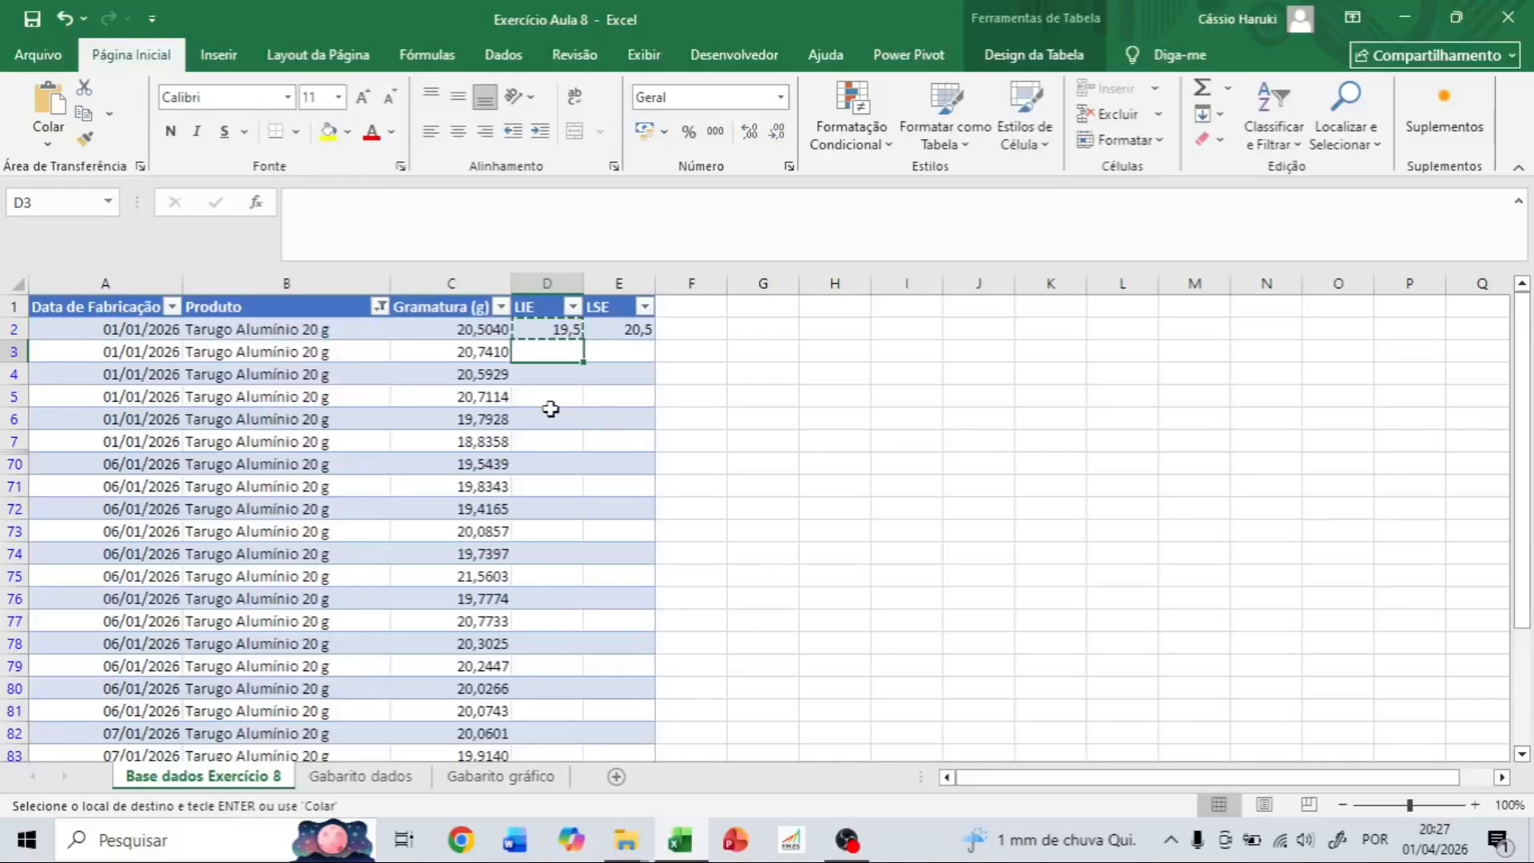
{"action": "key", "text": "ctrl+shift+Down"}
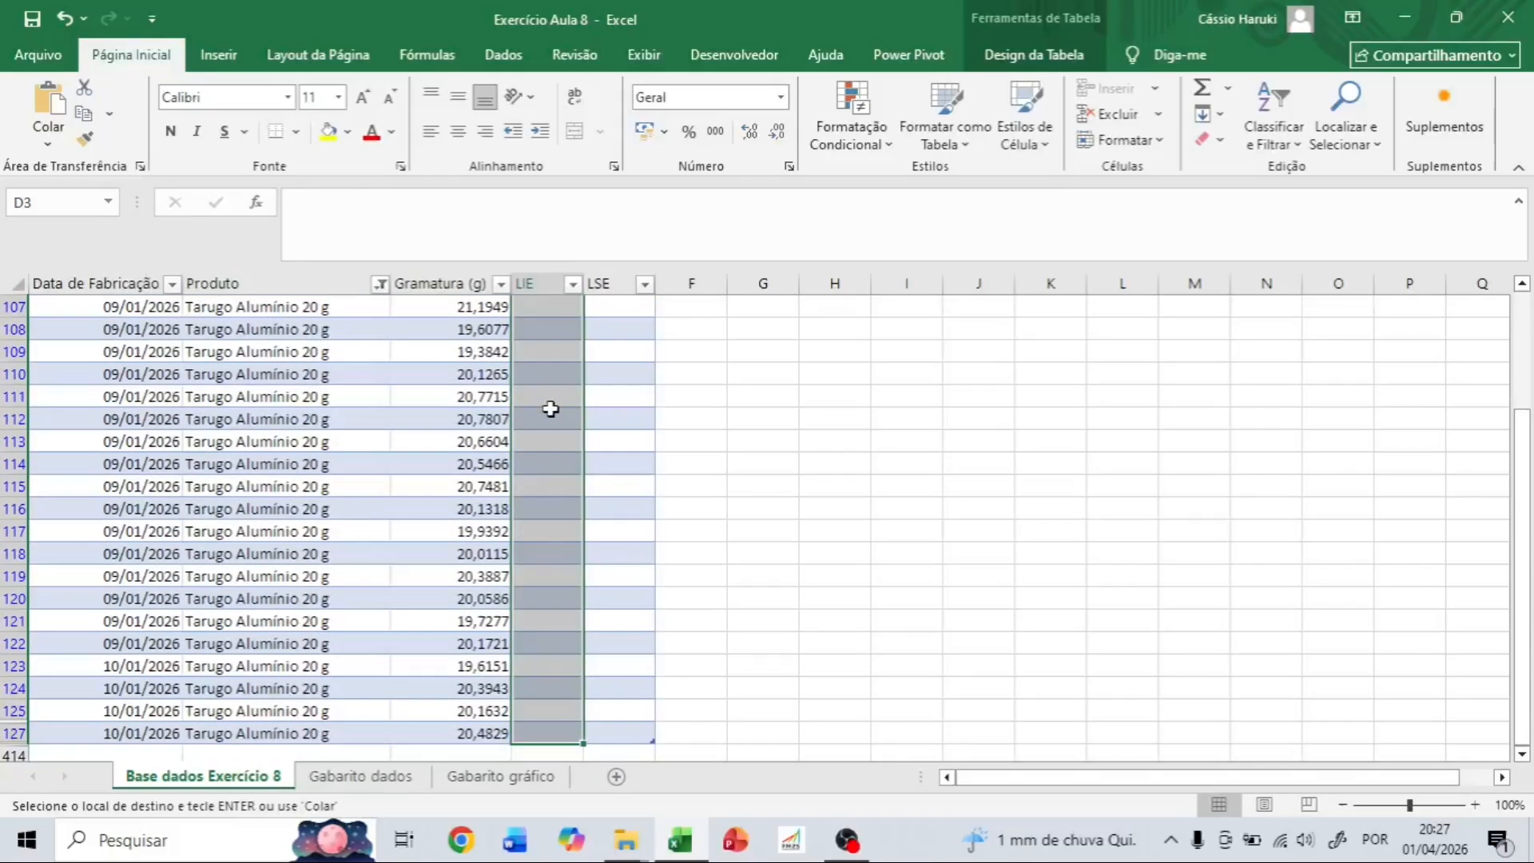
{"action": "key", "text": "ctrl+v"}
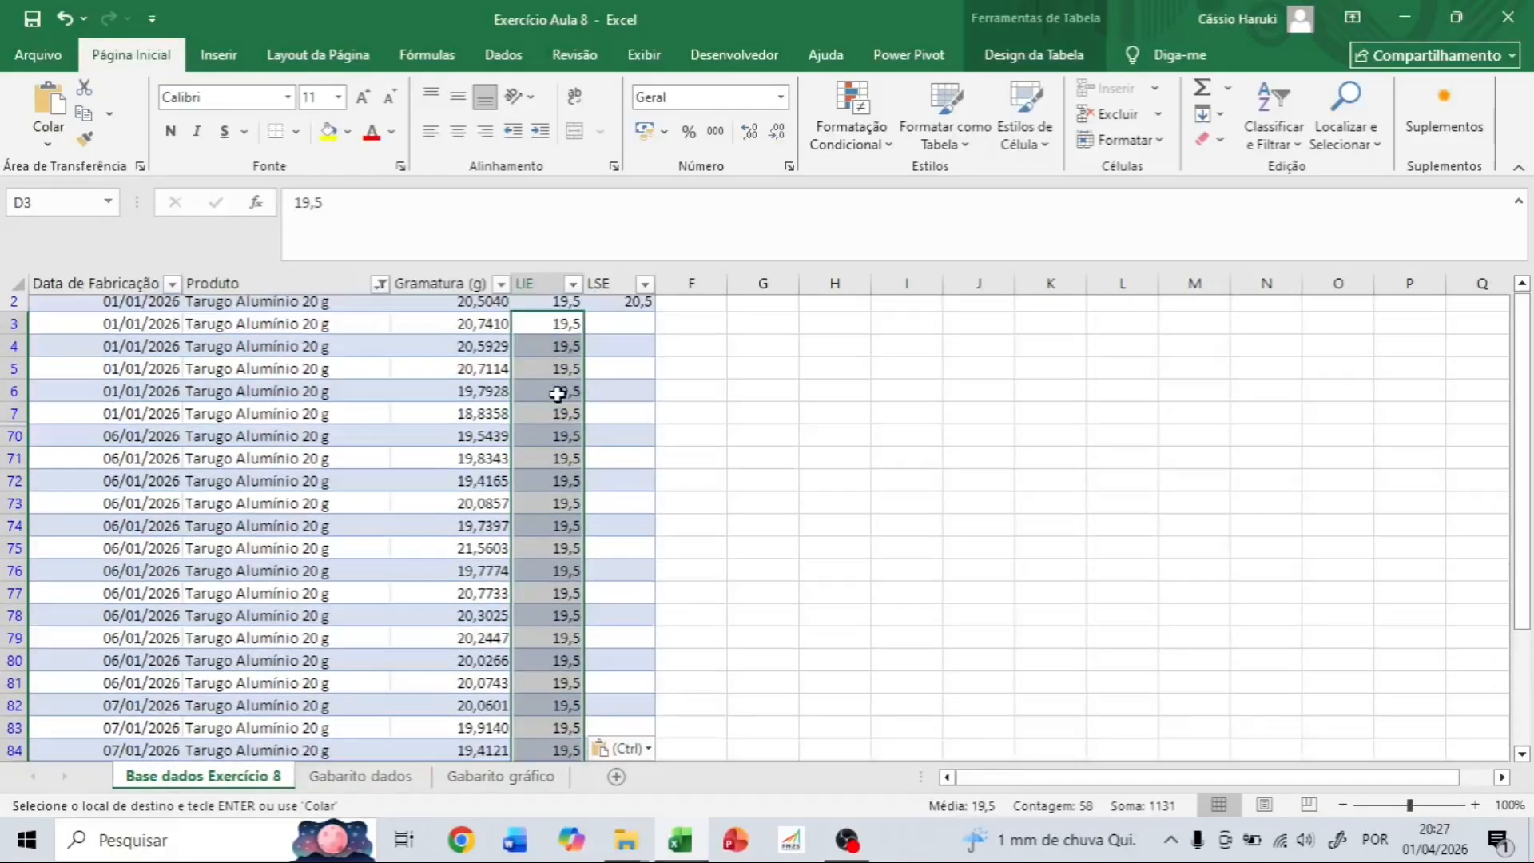
{"action": "scroll", "coordinate": [557, 393], "scroll_direction": "down", "scroll_amount": 15}
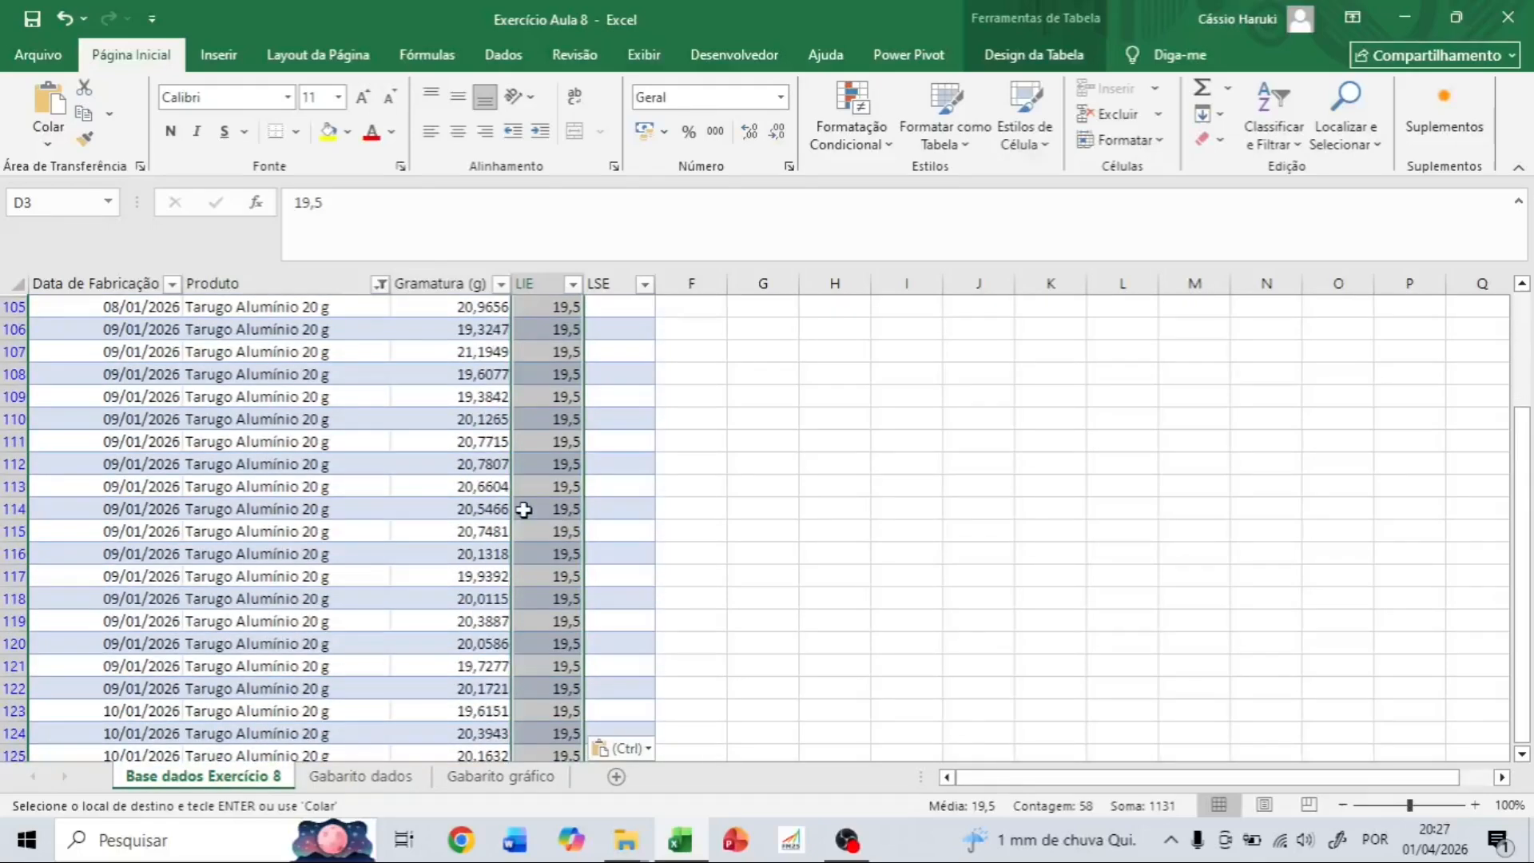
{"action": "scroll", "coordinate": [527, 519], "scroll_direction": "down", "scroll_amount": 6}
{"action": "scroll", "coordinate": [530, 530], "scroll_direction": "up", "scroll_amount": 15}
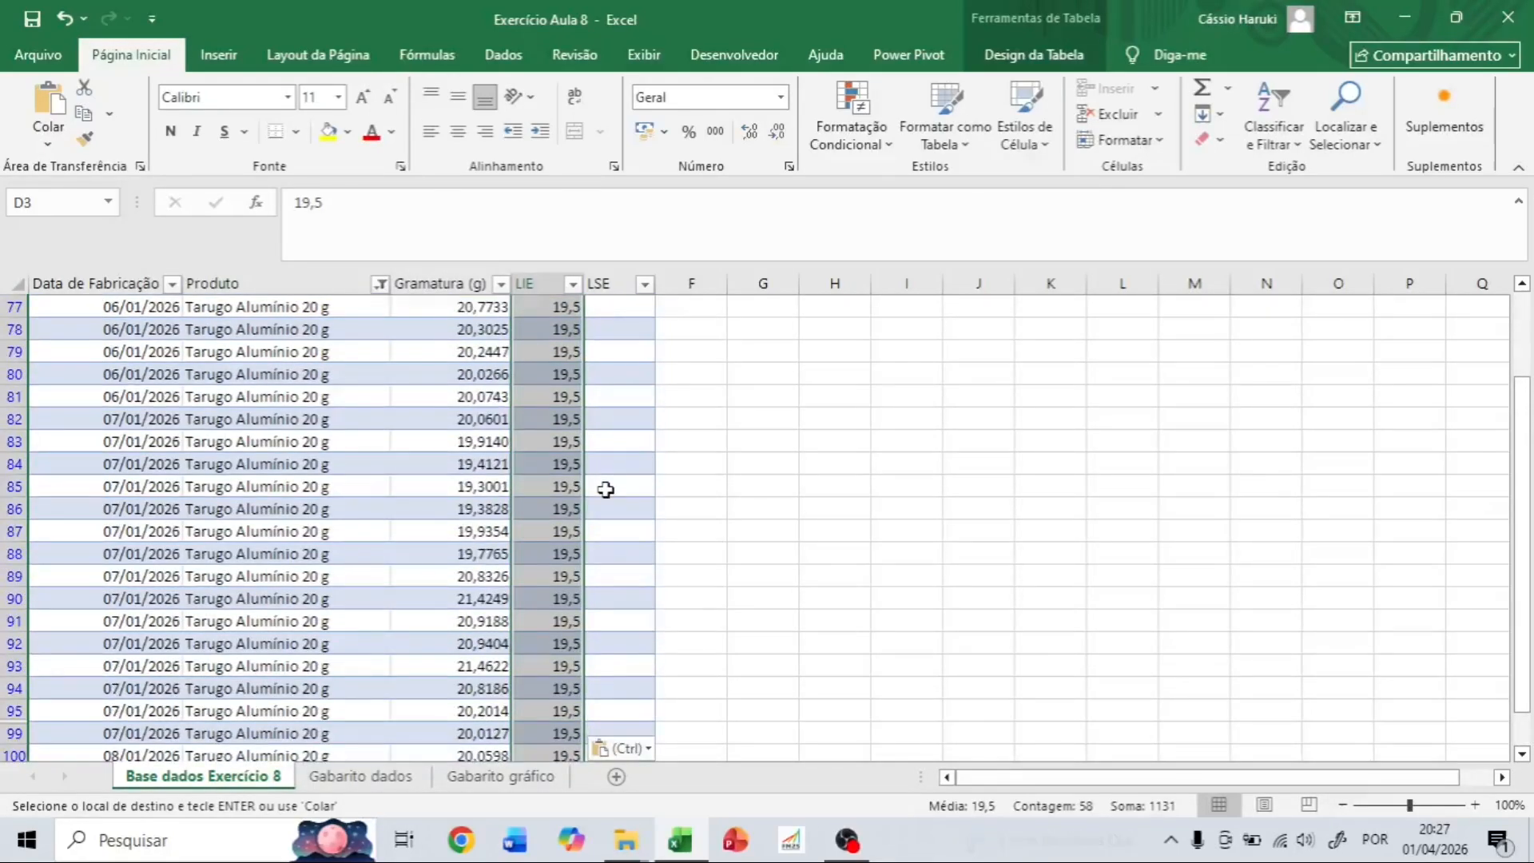
{"action": "scroll", "coordinate": [605, 489], "scroll_direction": "up", "scroll_amount": 5}
Copy the 20,5 LSE value from E2 into all remaining filtered Tarugo Alumínio 20 g rows.
{"action": "left_click", "coordinate": [640, 330]}
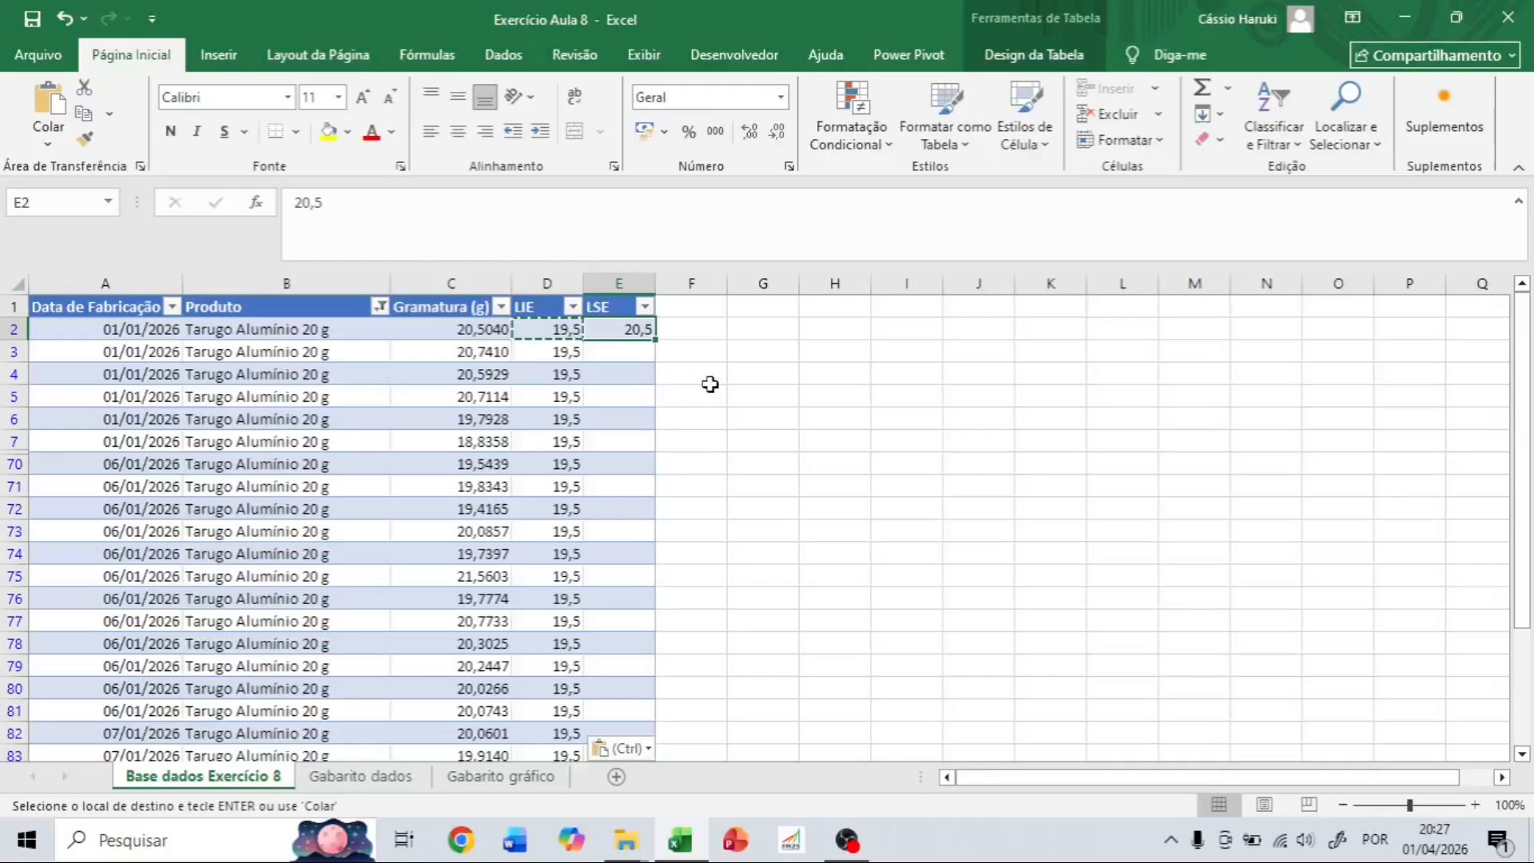
{"action": "key", "text": "ctrl+c"}
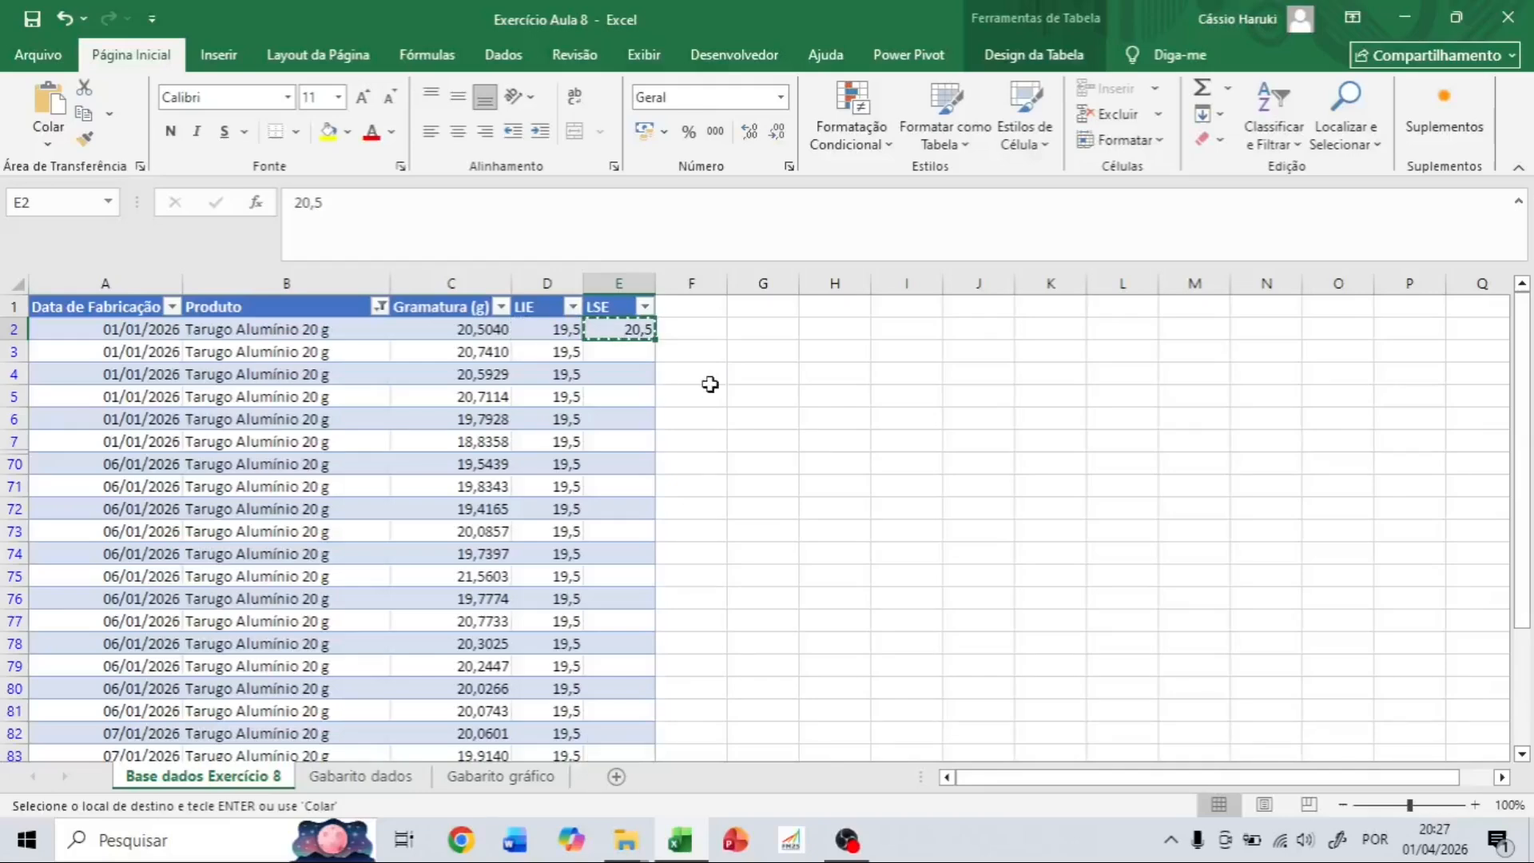
{"action": "key", "text": "Down"}
{"action": "key", "text": "ctrl+shift+Down"}
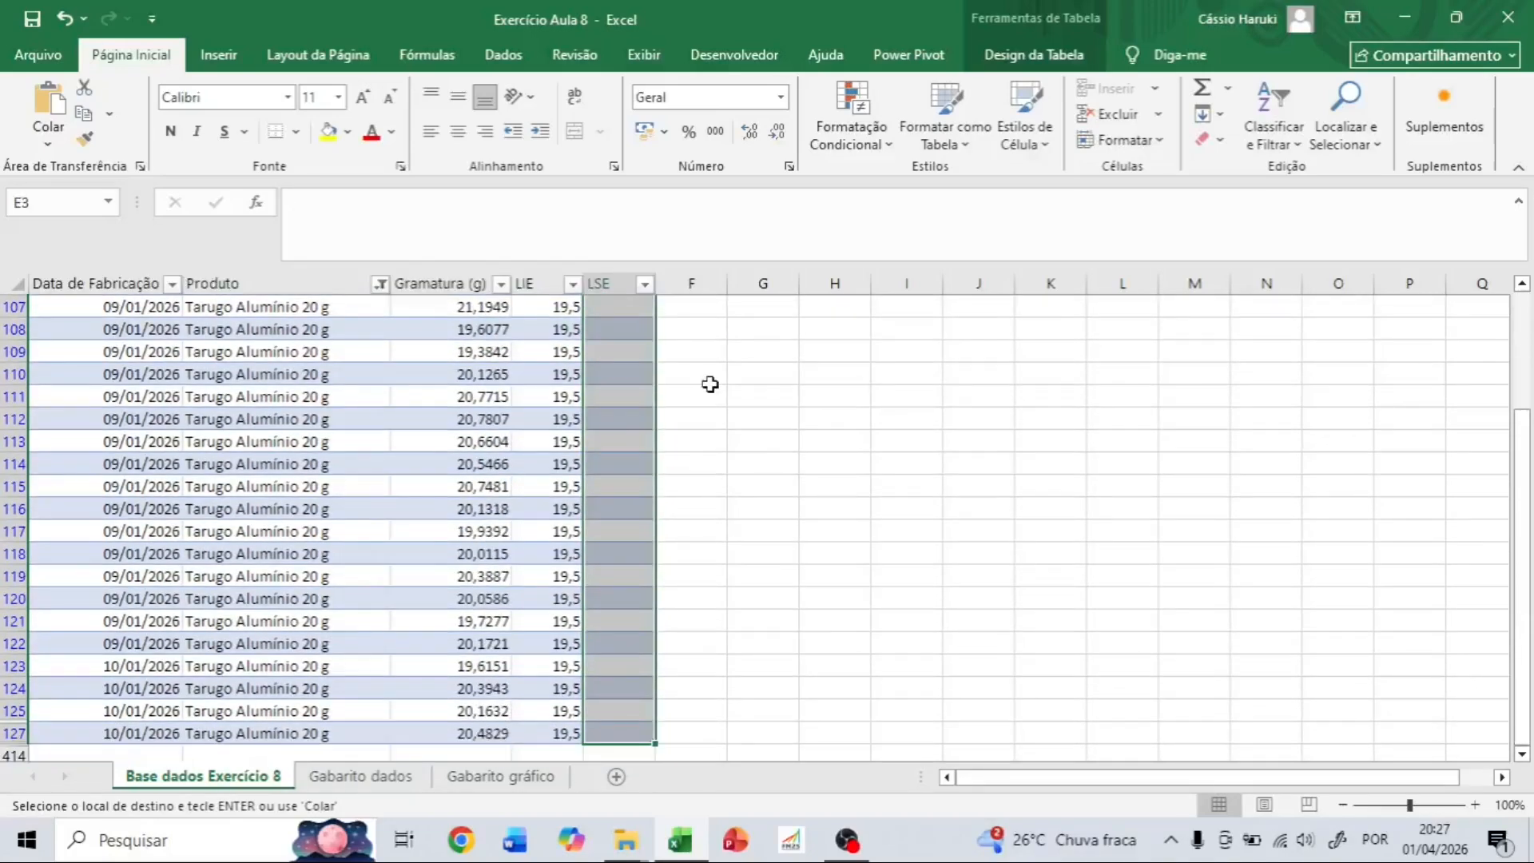
{"action": "key", "text": "ctrl+v"}
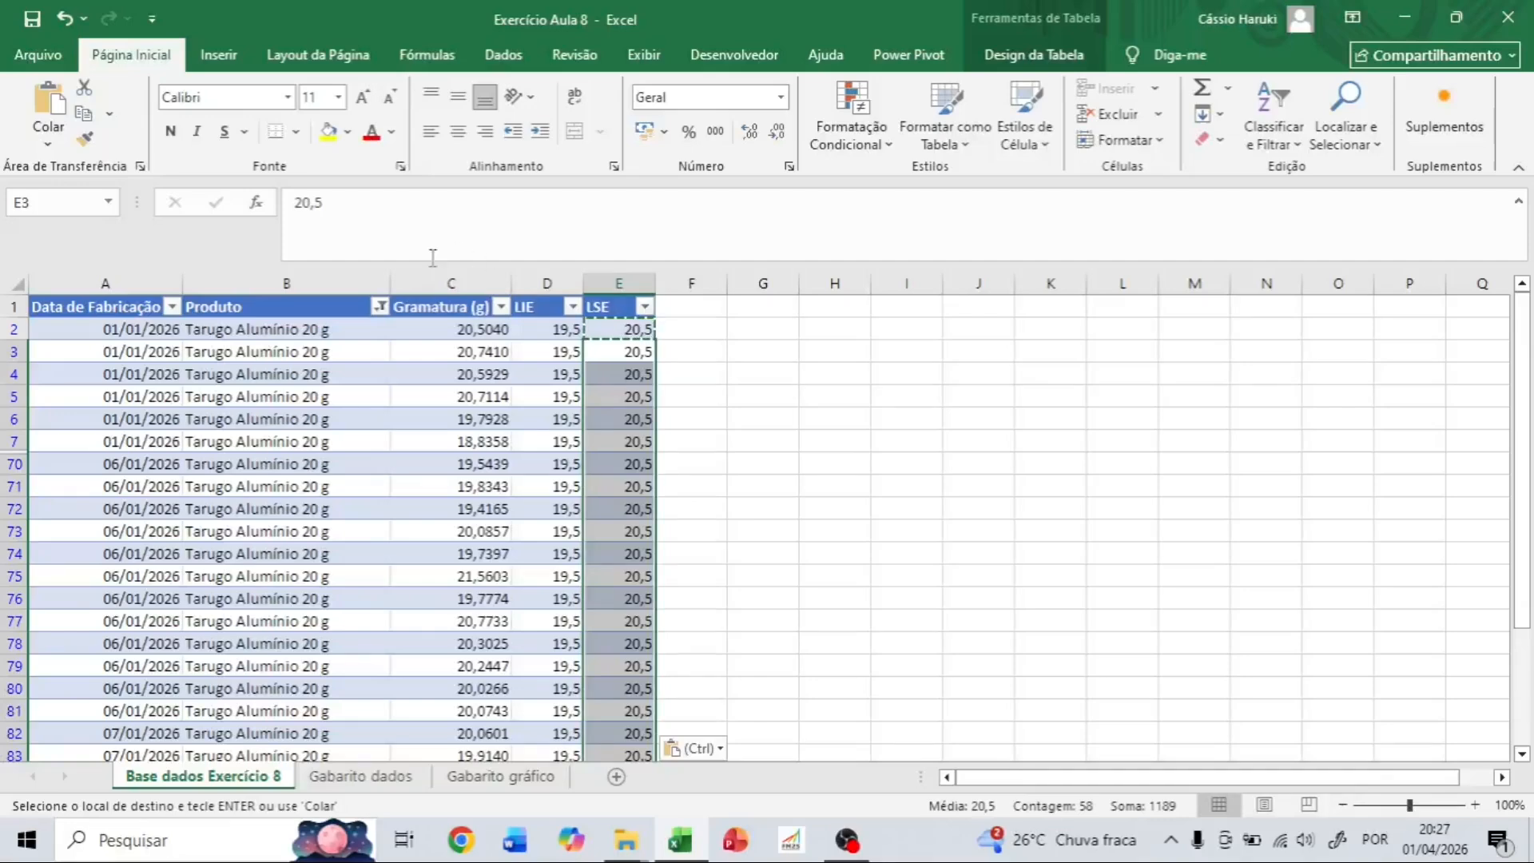
Clear the Produto filter to show all products again.
{"action": "left_click", "coordinate": [379, 307]}
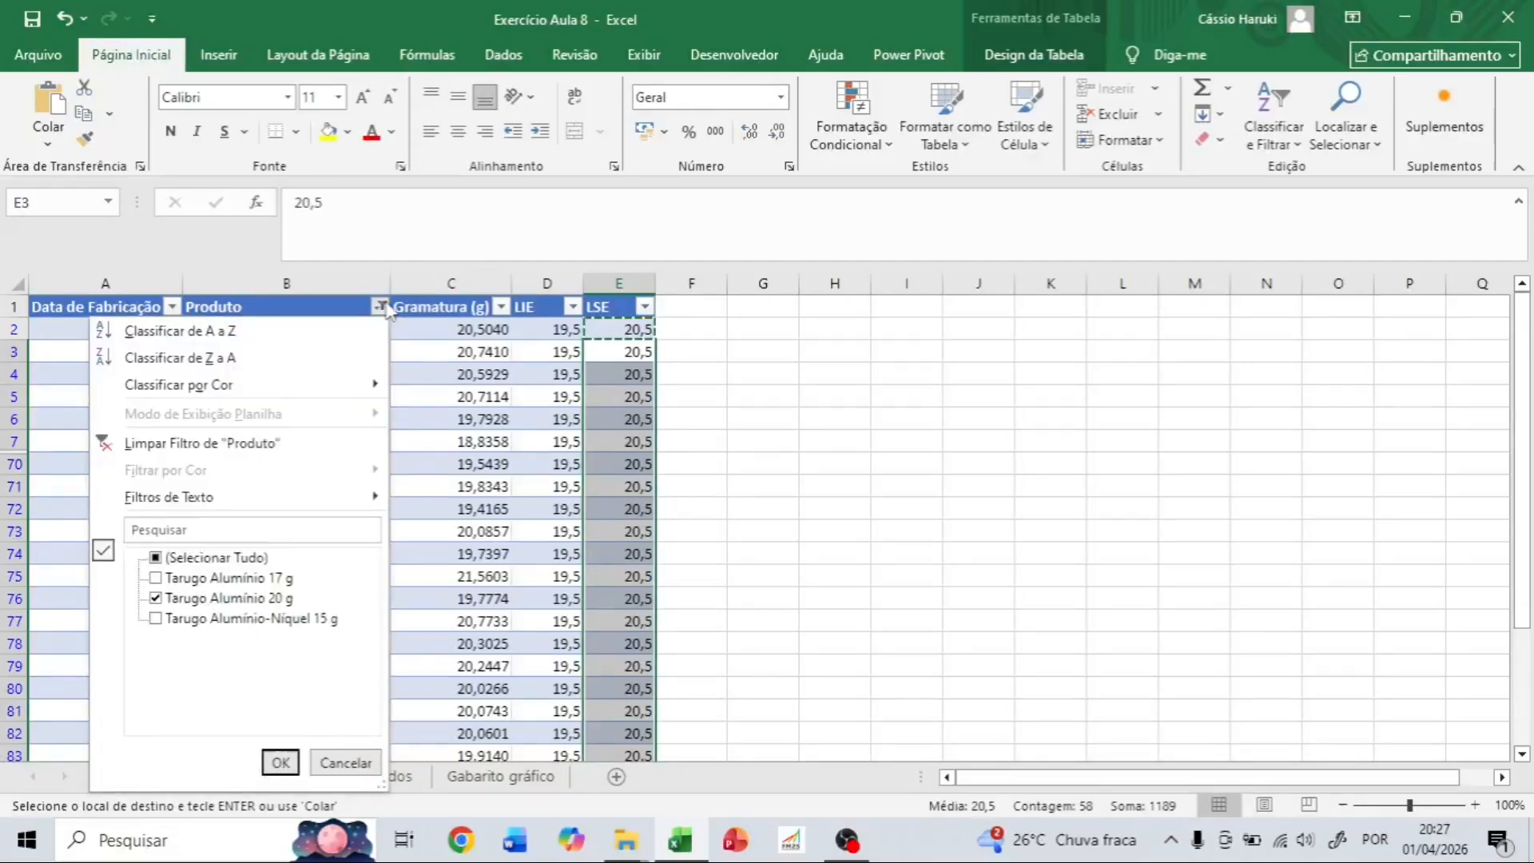
{"action": "left_click", "coordinate": [160, 443]}
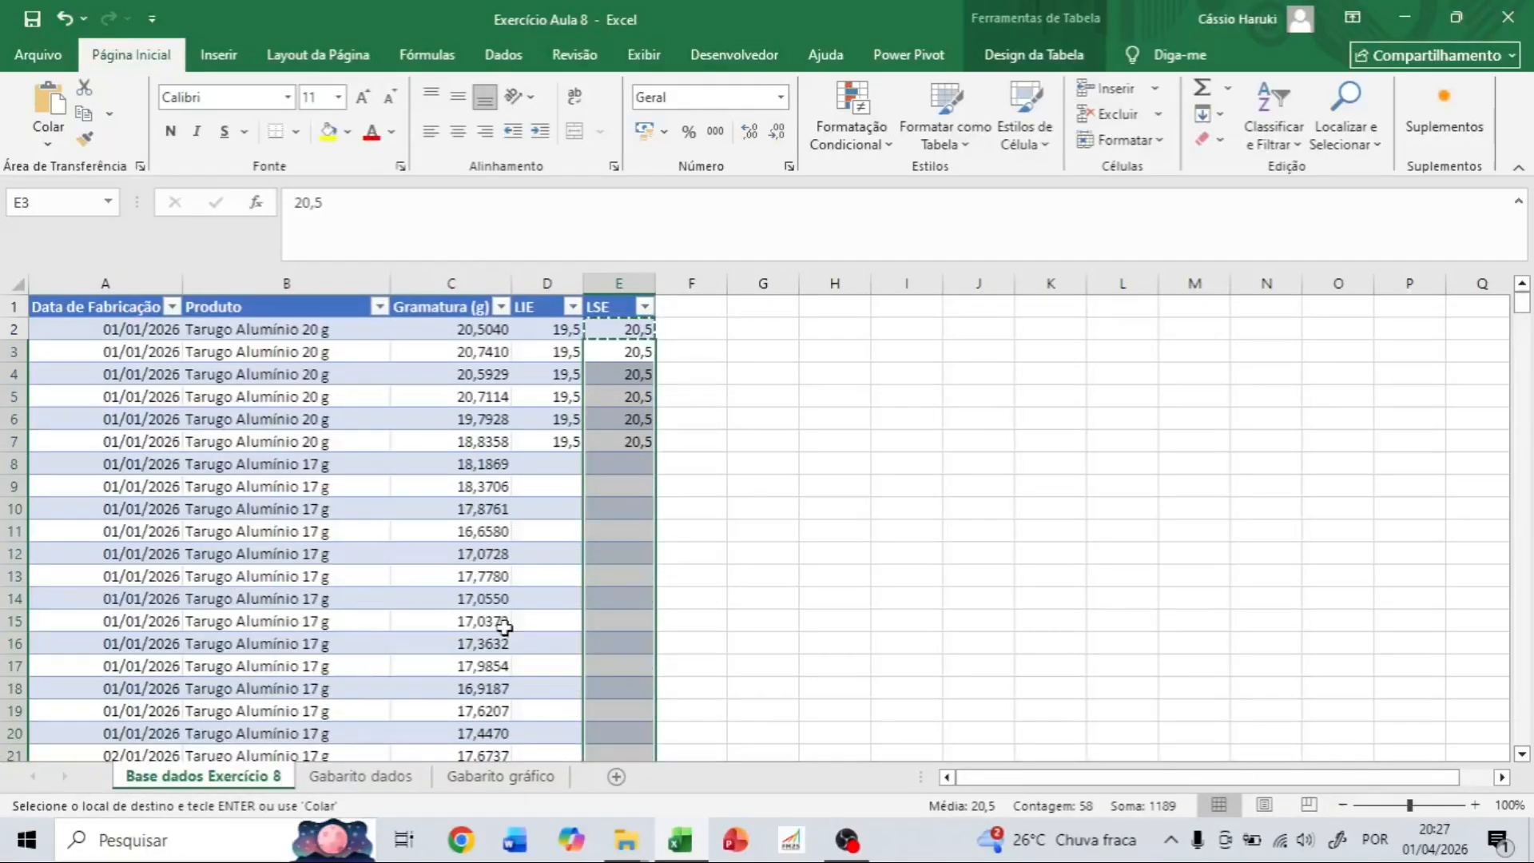
{"action": "left_click", "coordinate": [763, 472]}
Compare the LIE and LSE cells of the Tarugo Alumínio 20 g rows with those of the 17 g rows.
{"action": "left_click", "coordinate": [547, 461]}
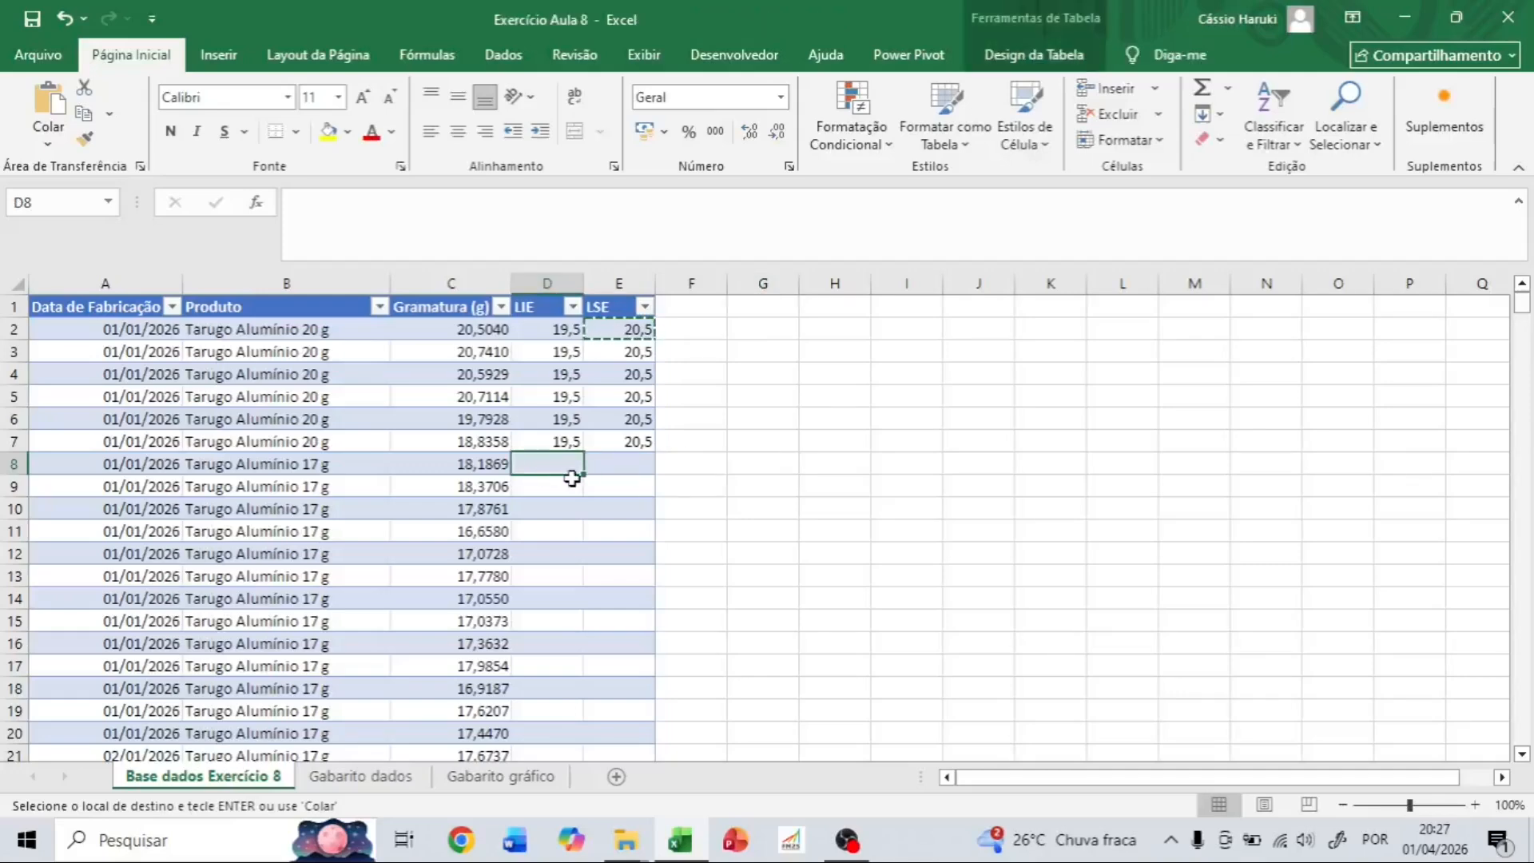
{"action": "left_click", "coordinate": [295, 464]}
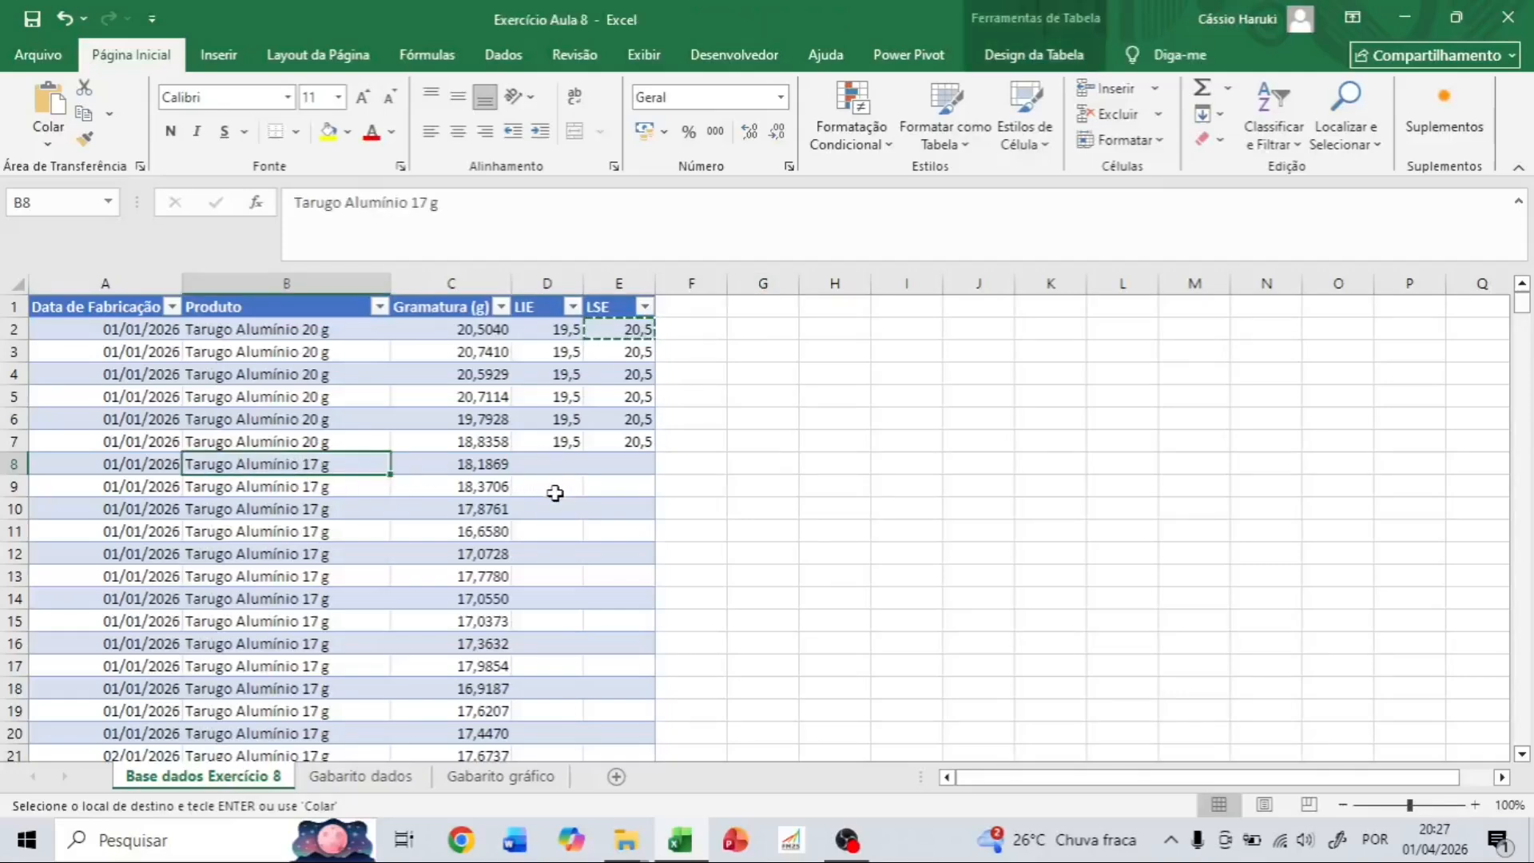
{"action": "left_click", "coordinate": [320, 442]}
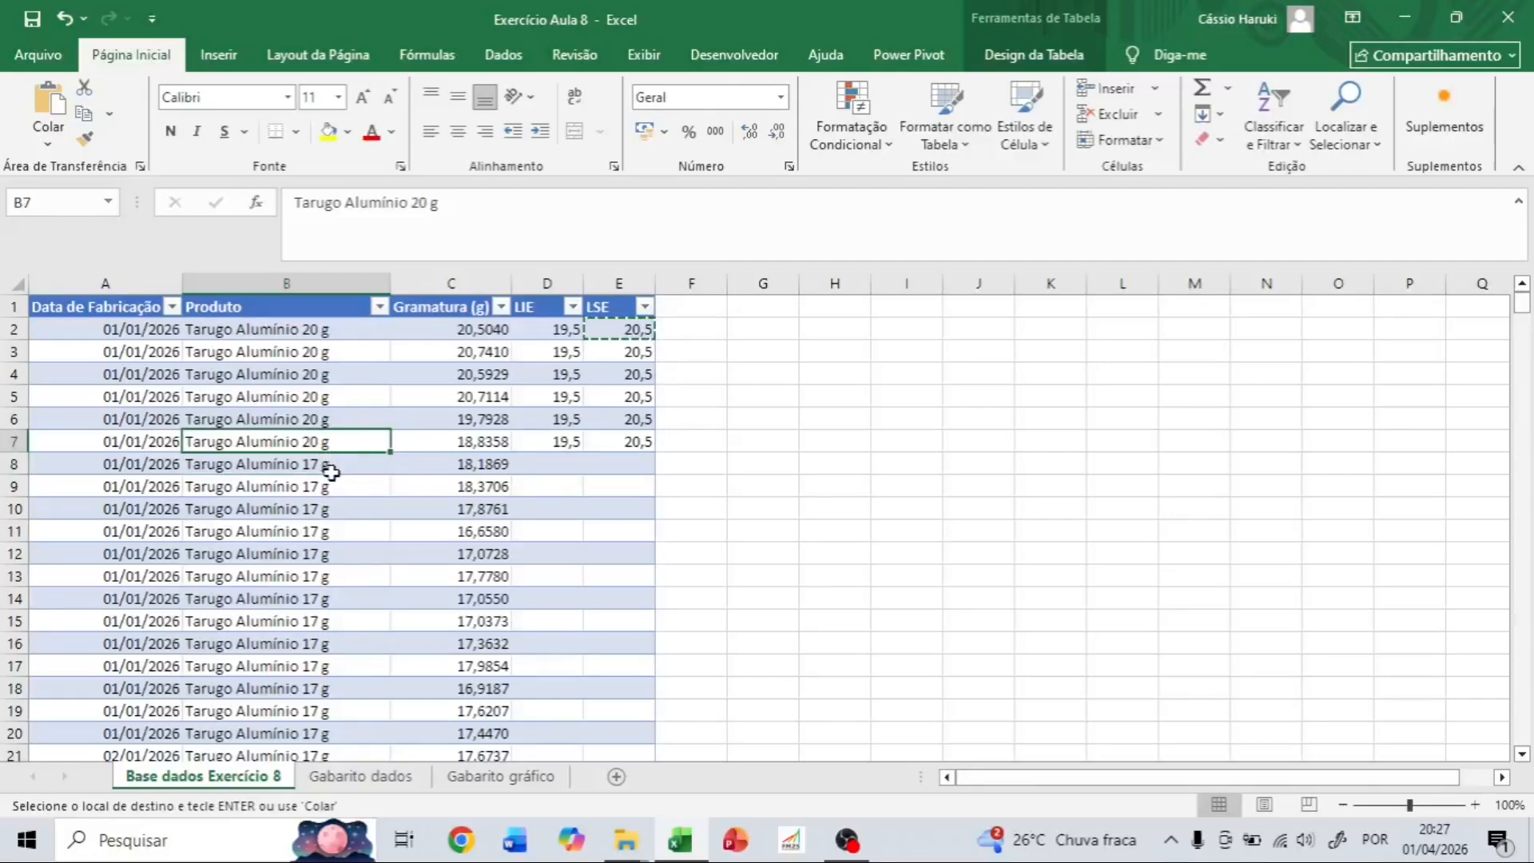
{"action": "left_click", "coordinate": [331, 467]}
{"action": "left_click", "coordinate": [551, 467]}
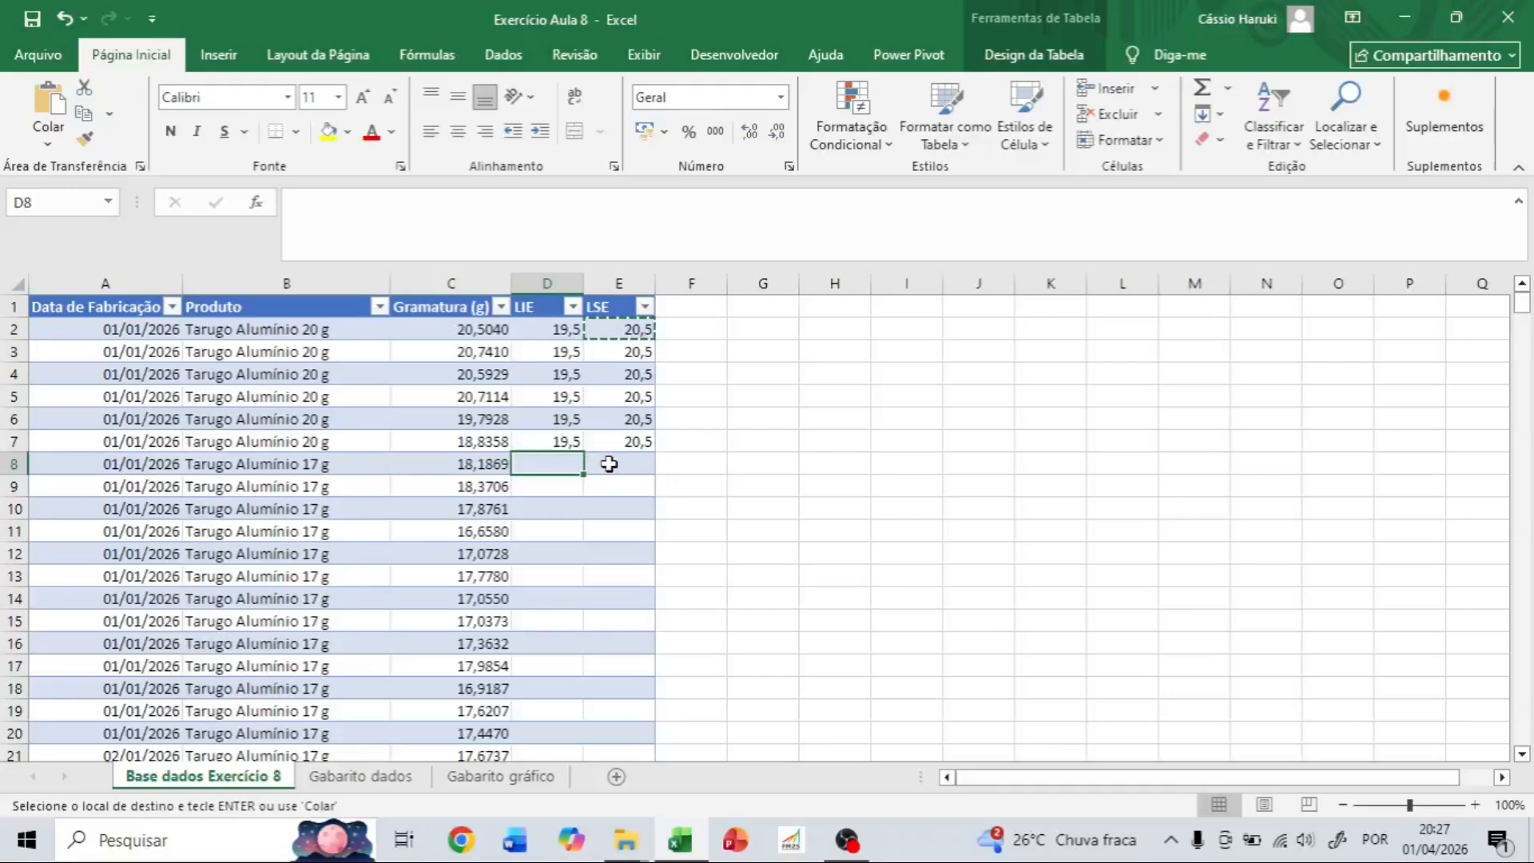
{"action": "left_click", "coordinate": [609, 463]}
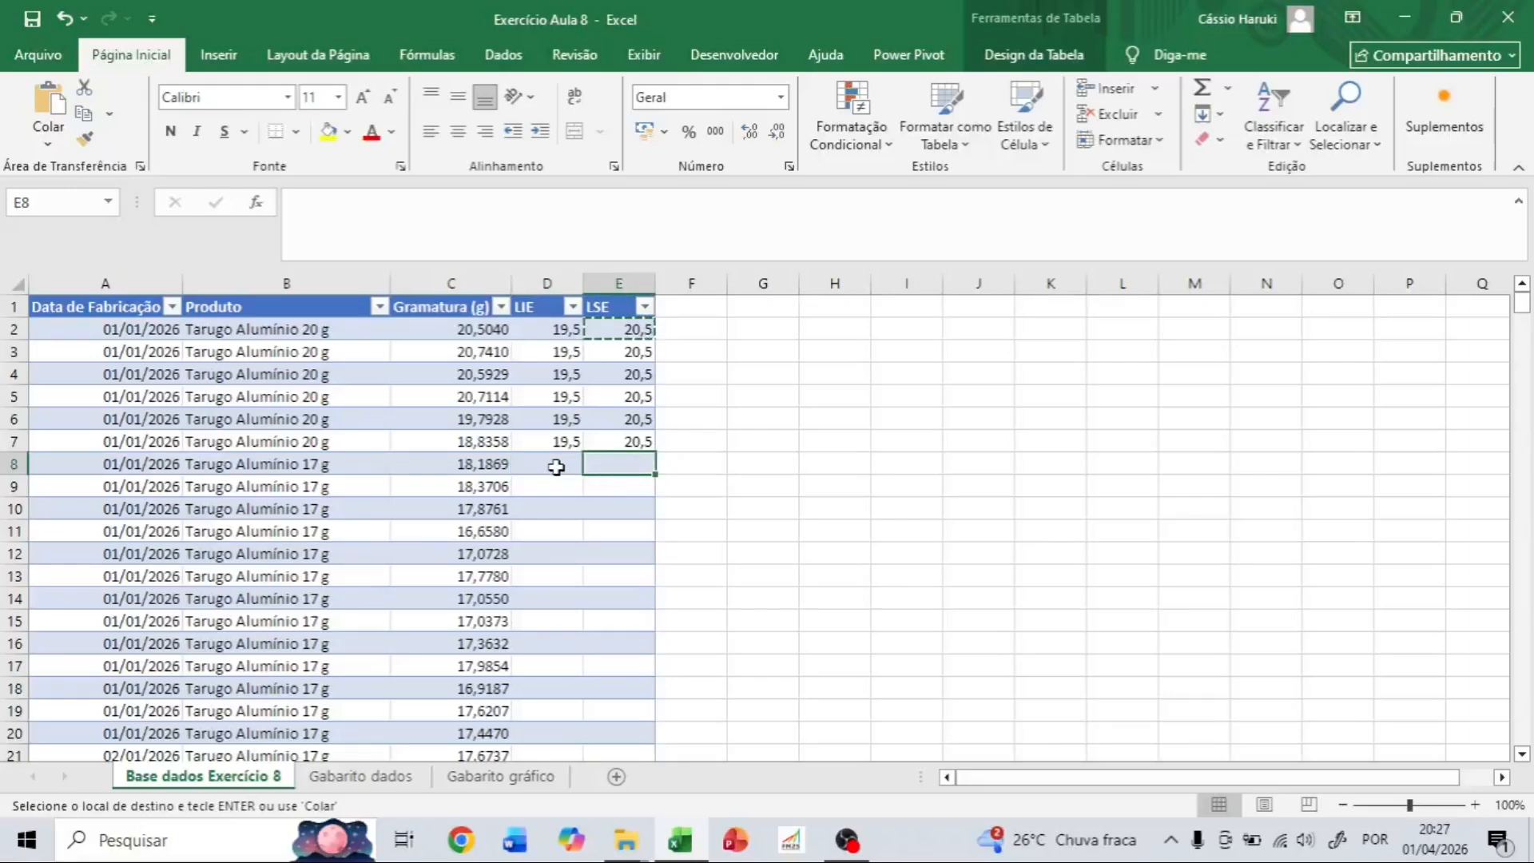
{"action": "left_click_drag", "start_coordinate": [551, 463], "coordinate": [556, 601]}
{"action": "left_click_drag", "start_coordinate": [635, 465], "coordinate": [615, 577]}
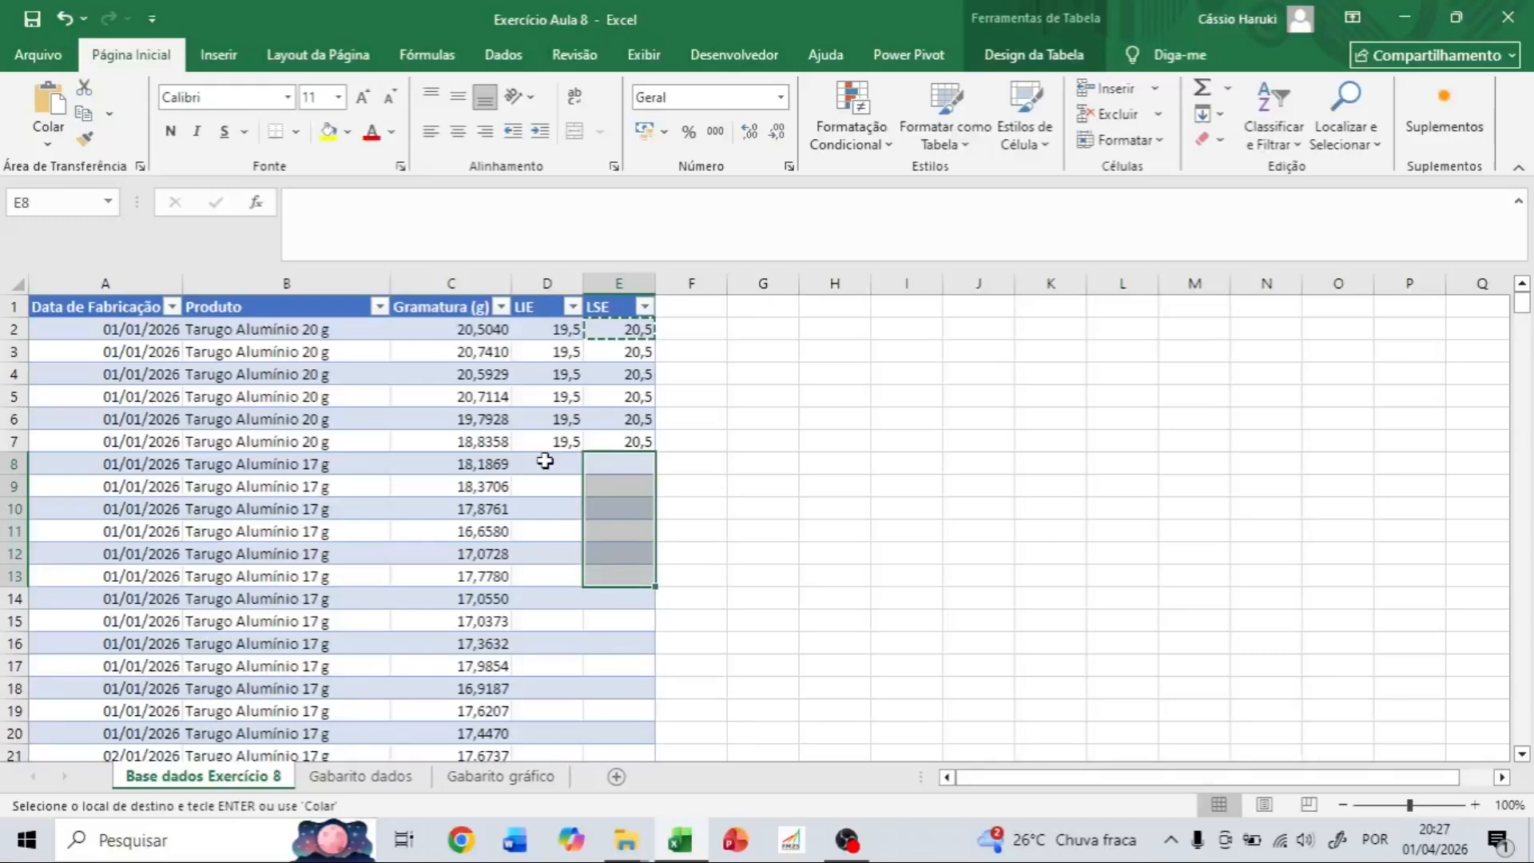
{"action": "left_click", "coordinate": [361, 448]}
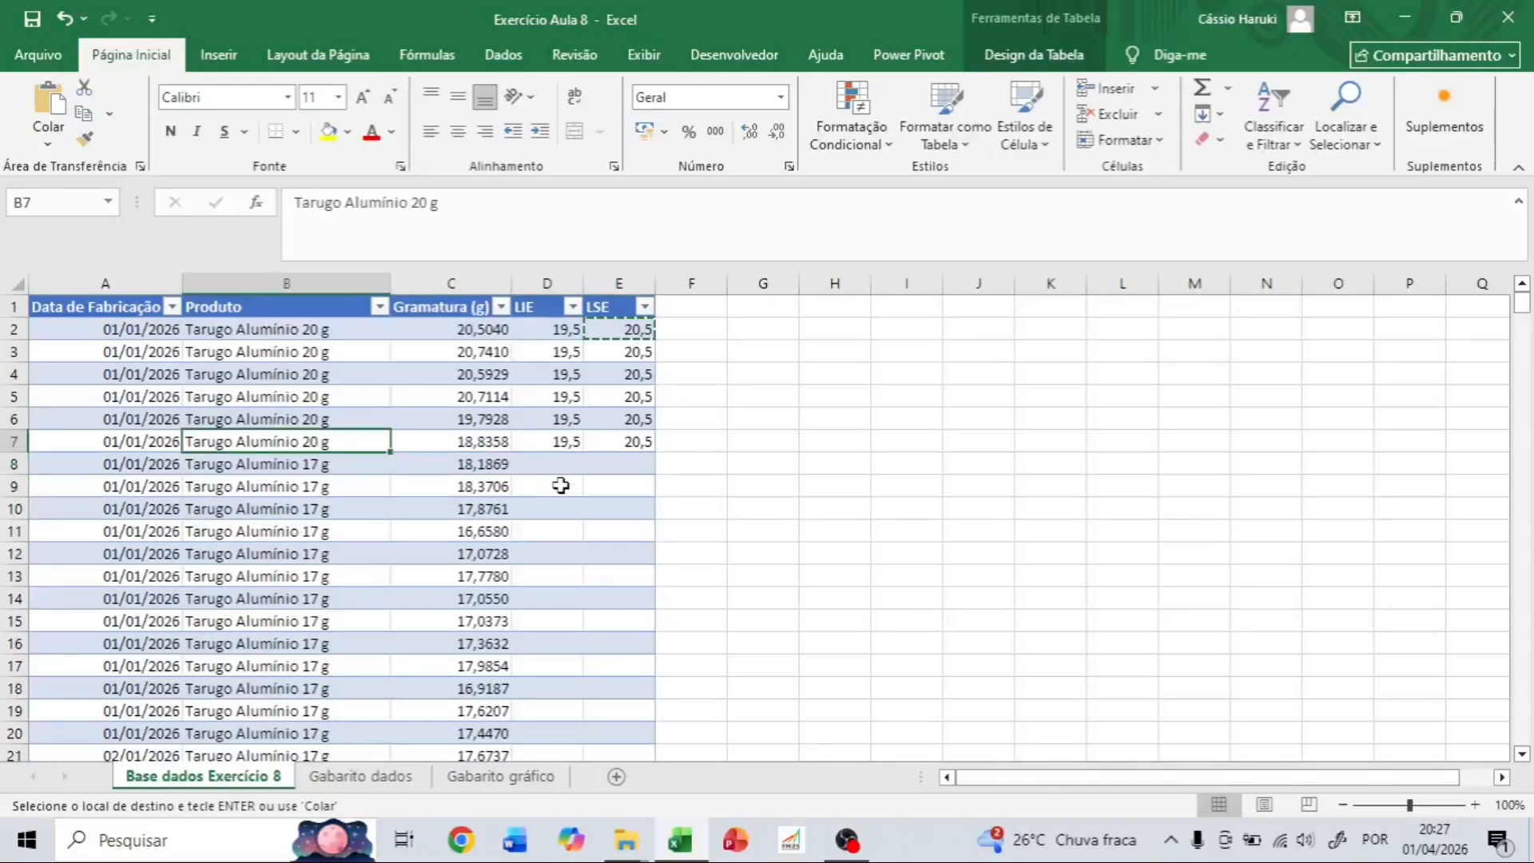
{"action": "left_click_drag", "start_coordinate": [573, 453], "coordinate": [611, 453]}
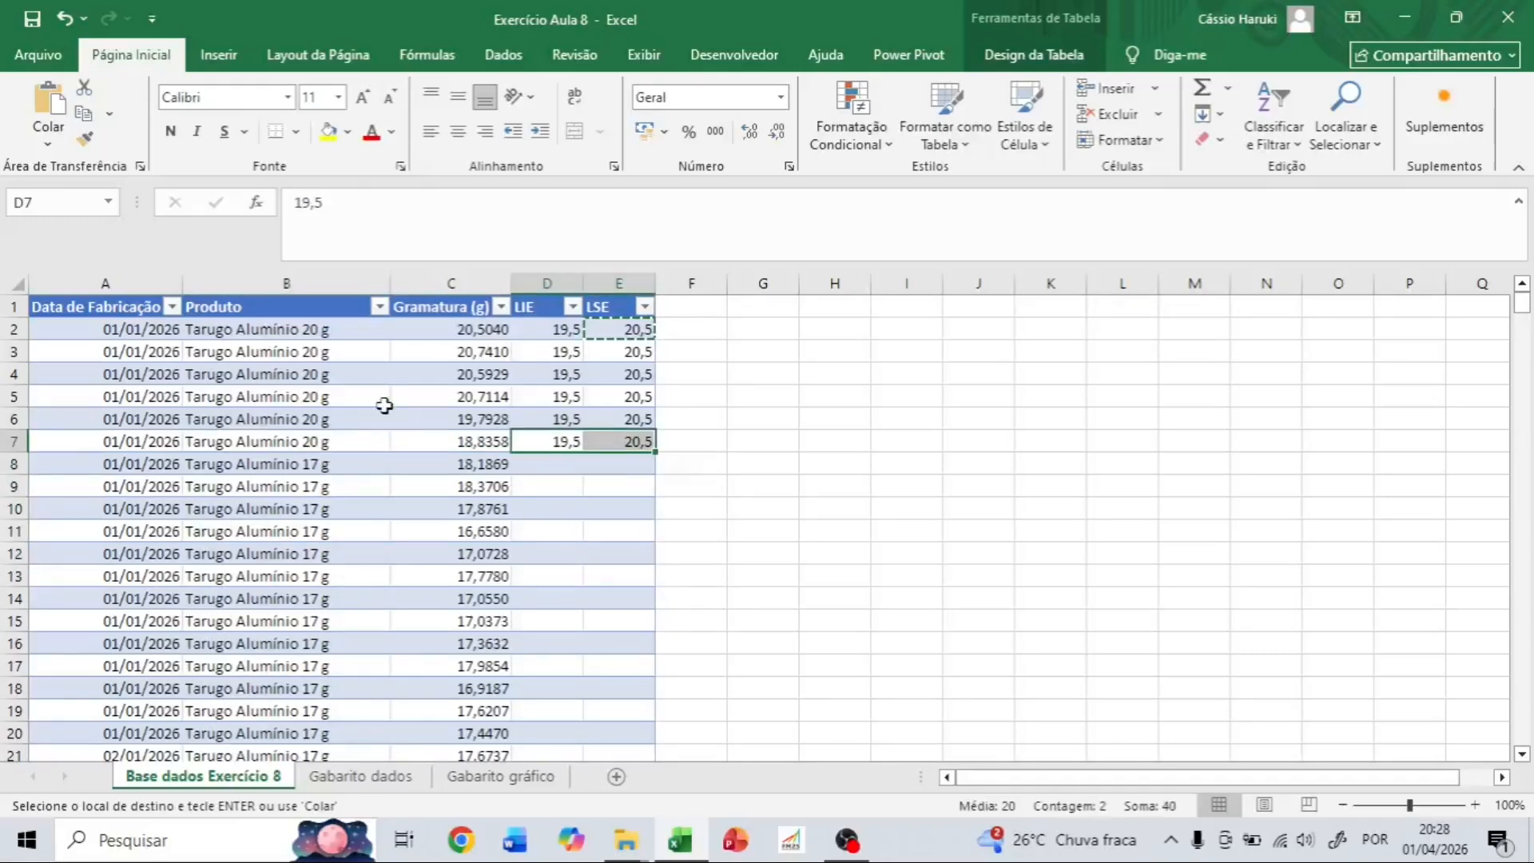
Filter the Produto column to show only the Tarugo Alumínio 17 g rows.
{"action": "left_click", "coordinate": [380, 308]}
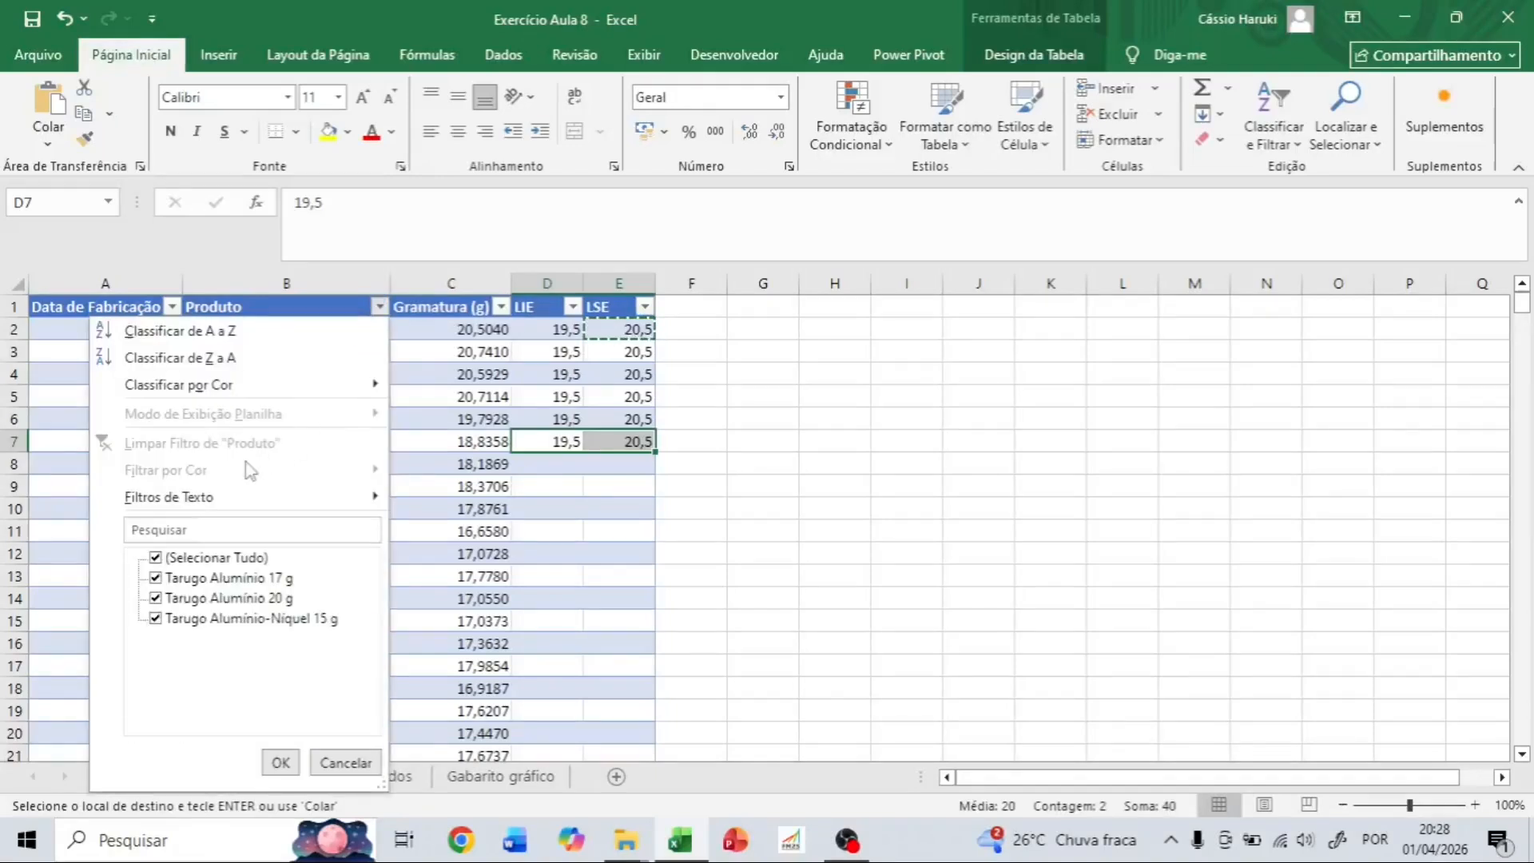
{"action": "left_click", "coordinate": [155, 598]}
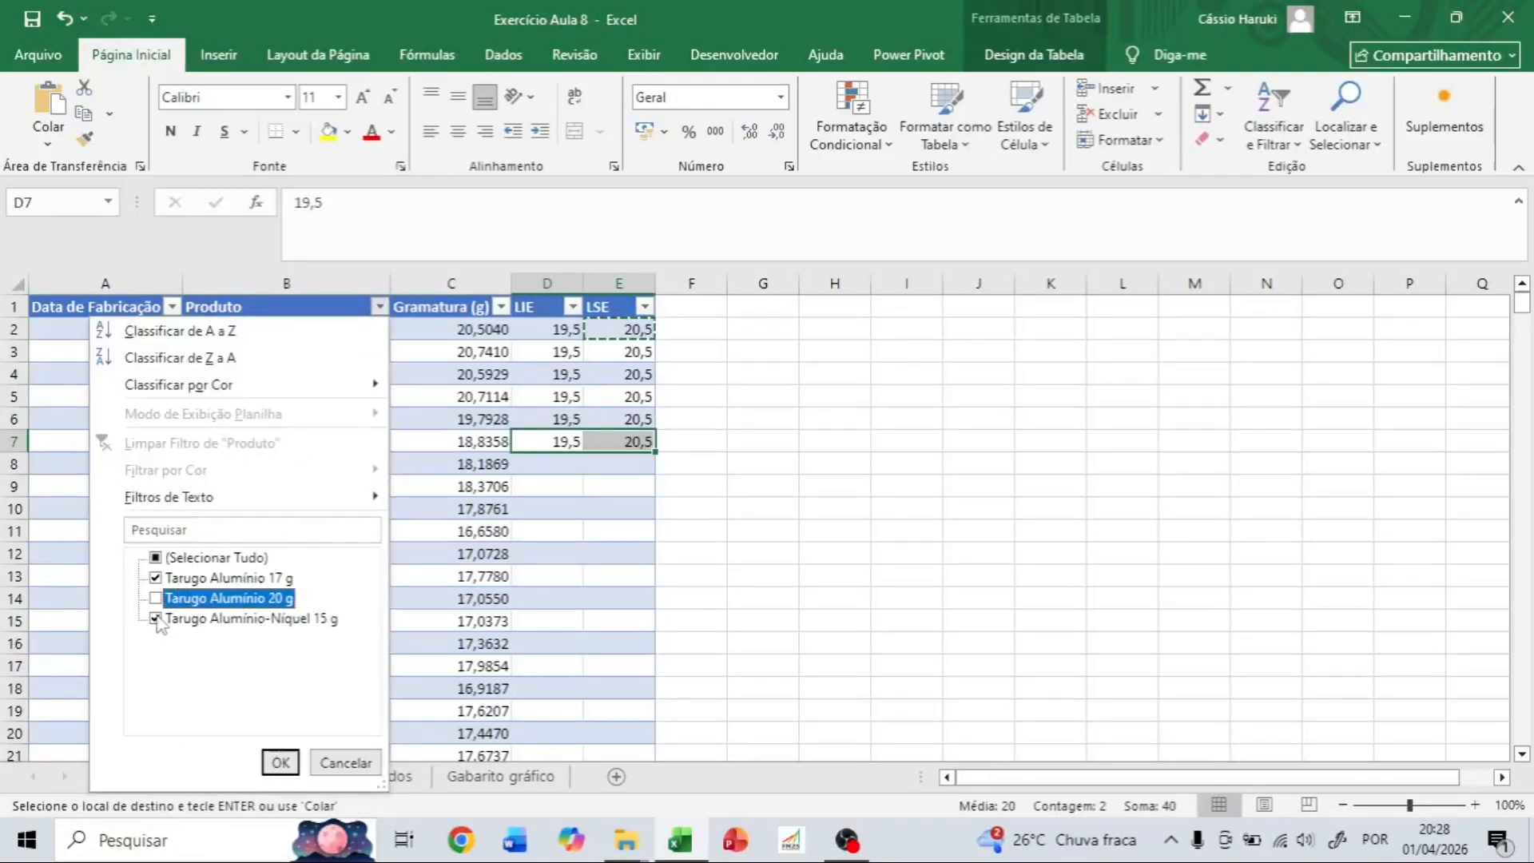
{"action": "left_click", "coordinate": [156, 619]}
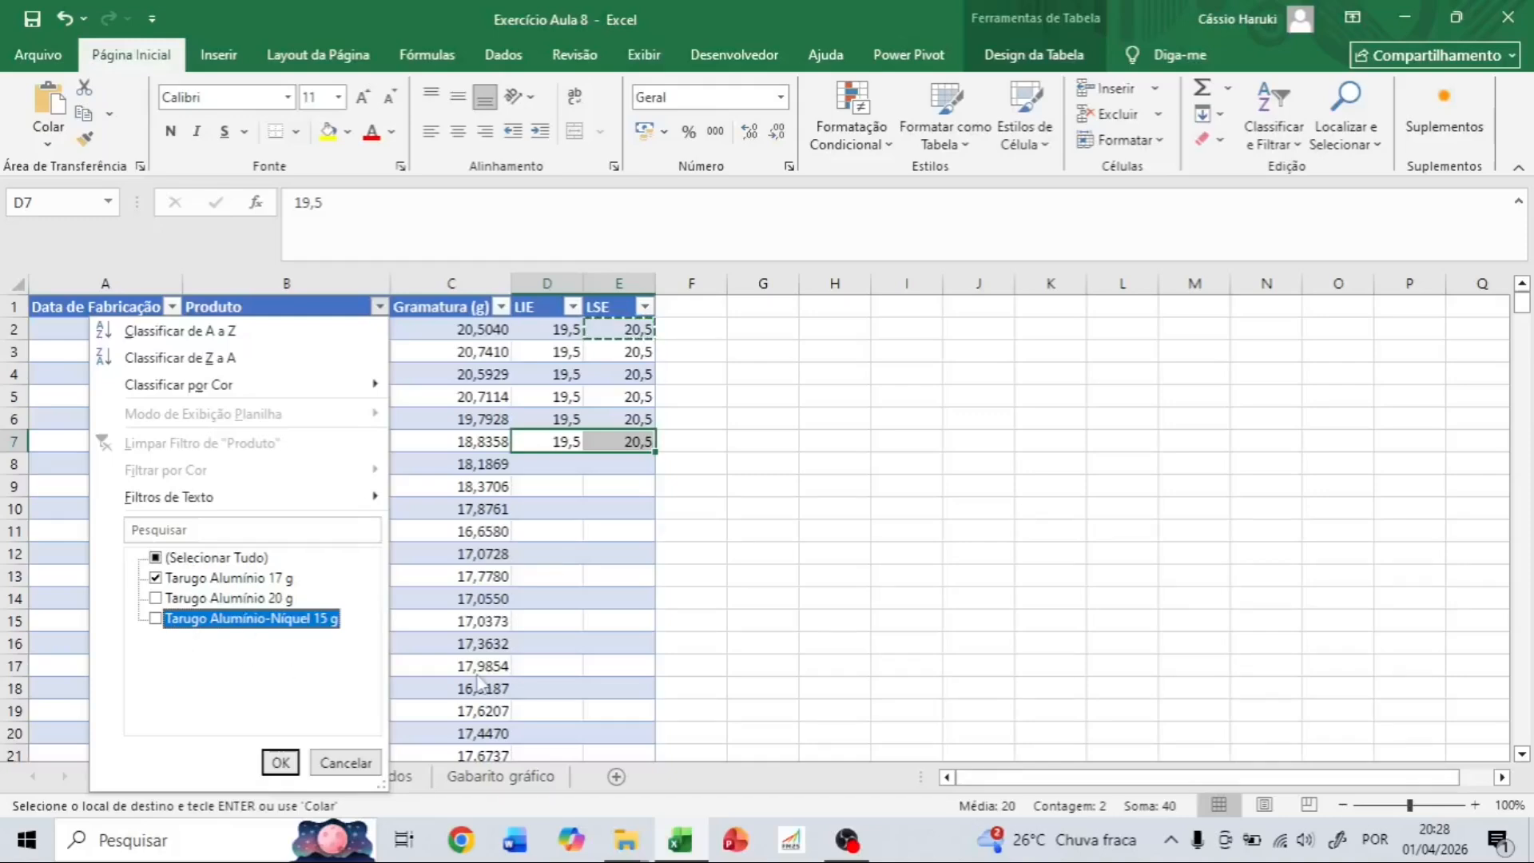
{"action": "left_click", "coordinate": [281, 763]}
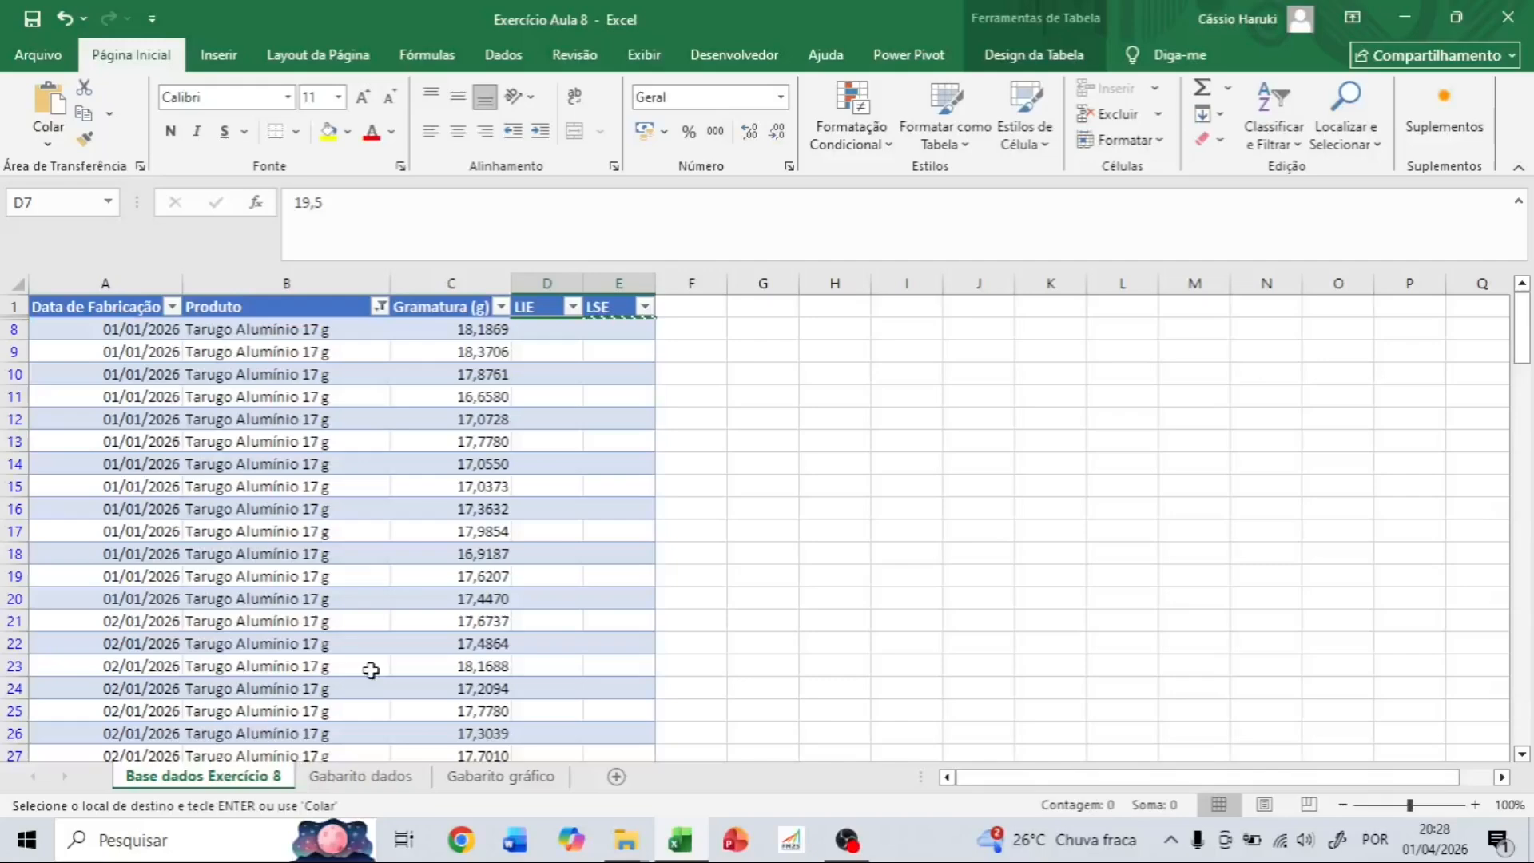
Enter 16,5 as LIE and 17,5 as LSE in row 8, the first Tarugo Alumínio 17 g row.
{"action": "left_click", "coordinate": [563, 329]}
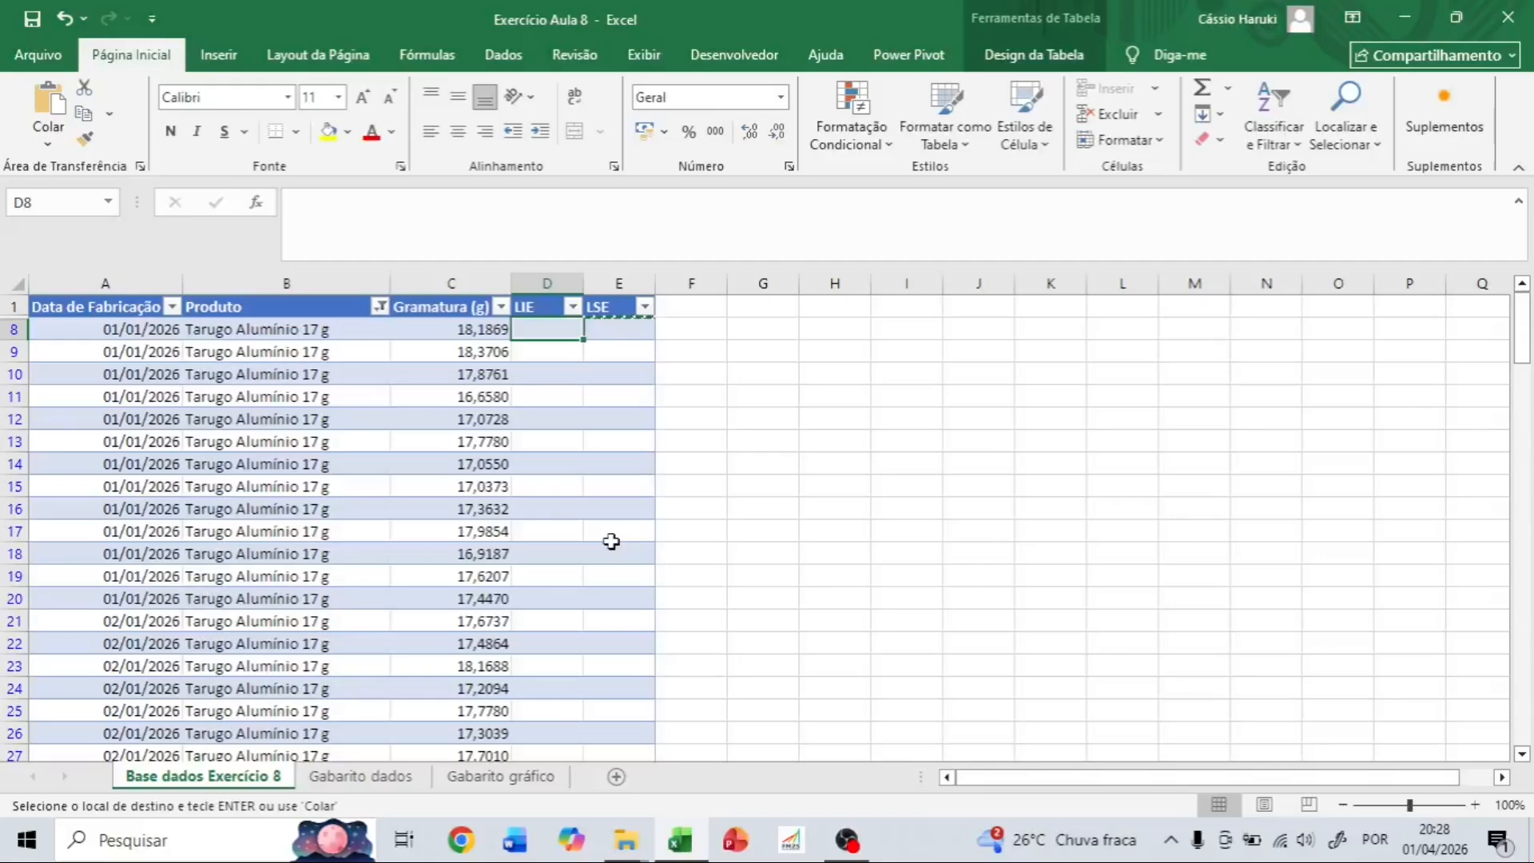
{"action": "type", "text": "16,"}
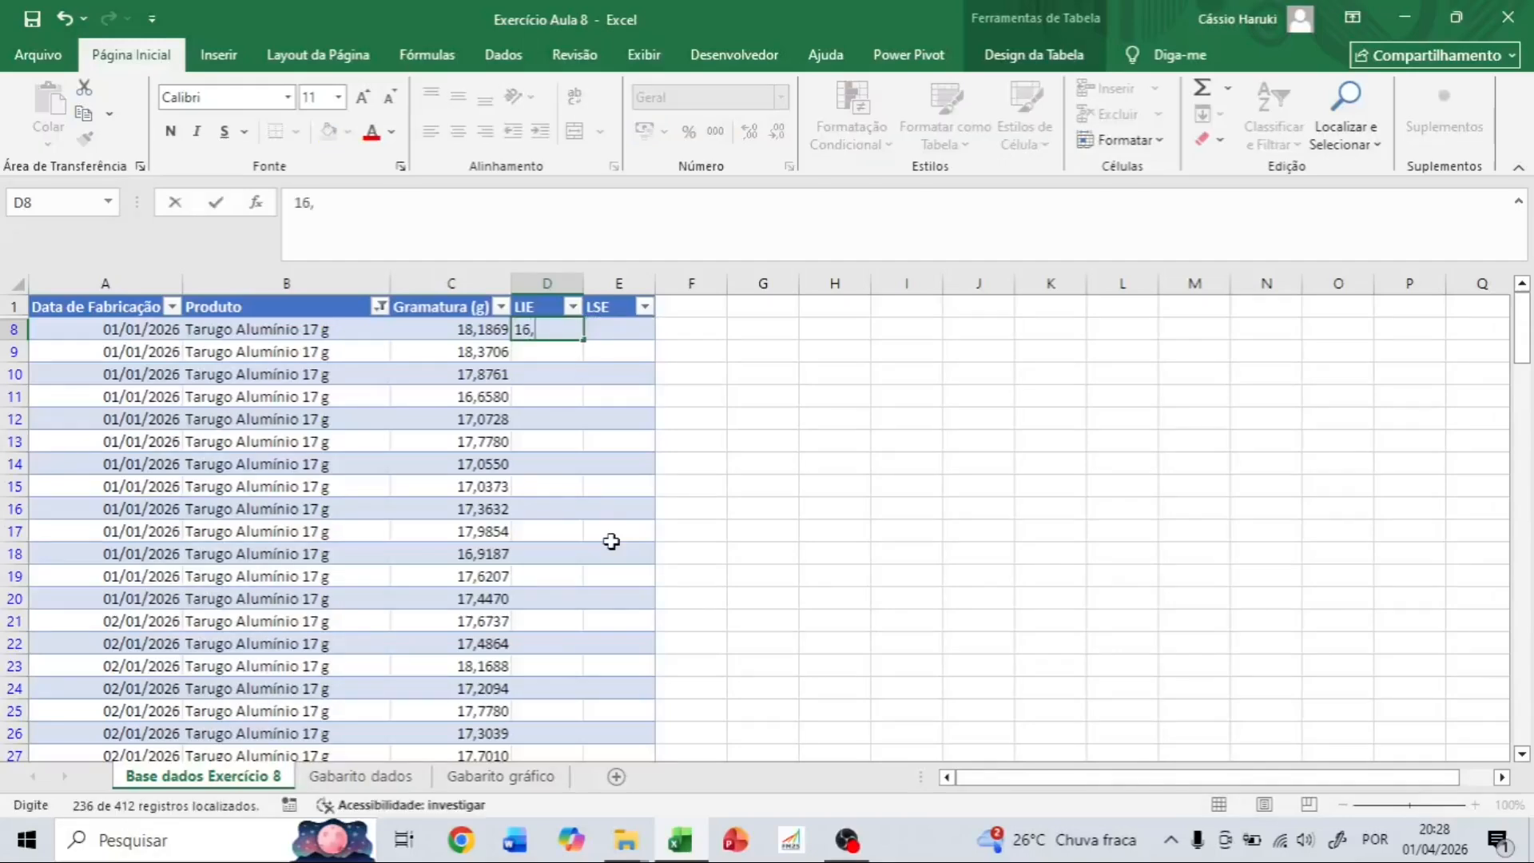
{"action": "type", "text": "5"}
{"action": "key", "text": "Tab"}
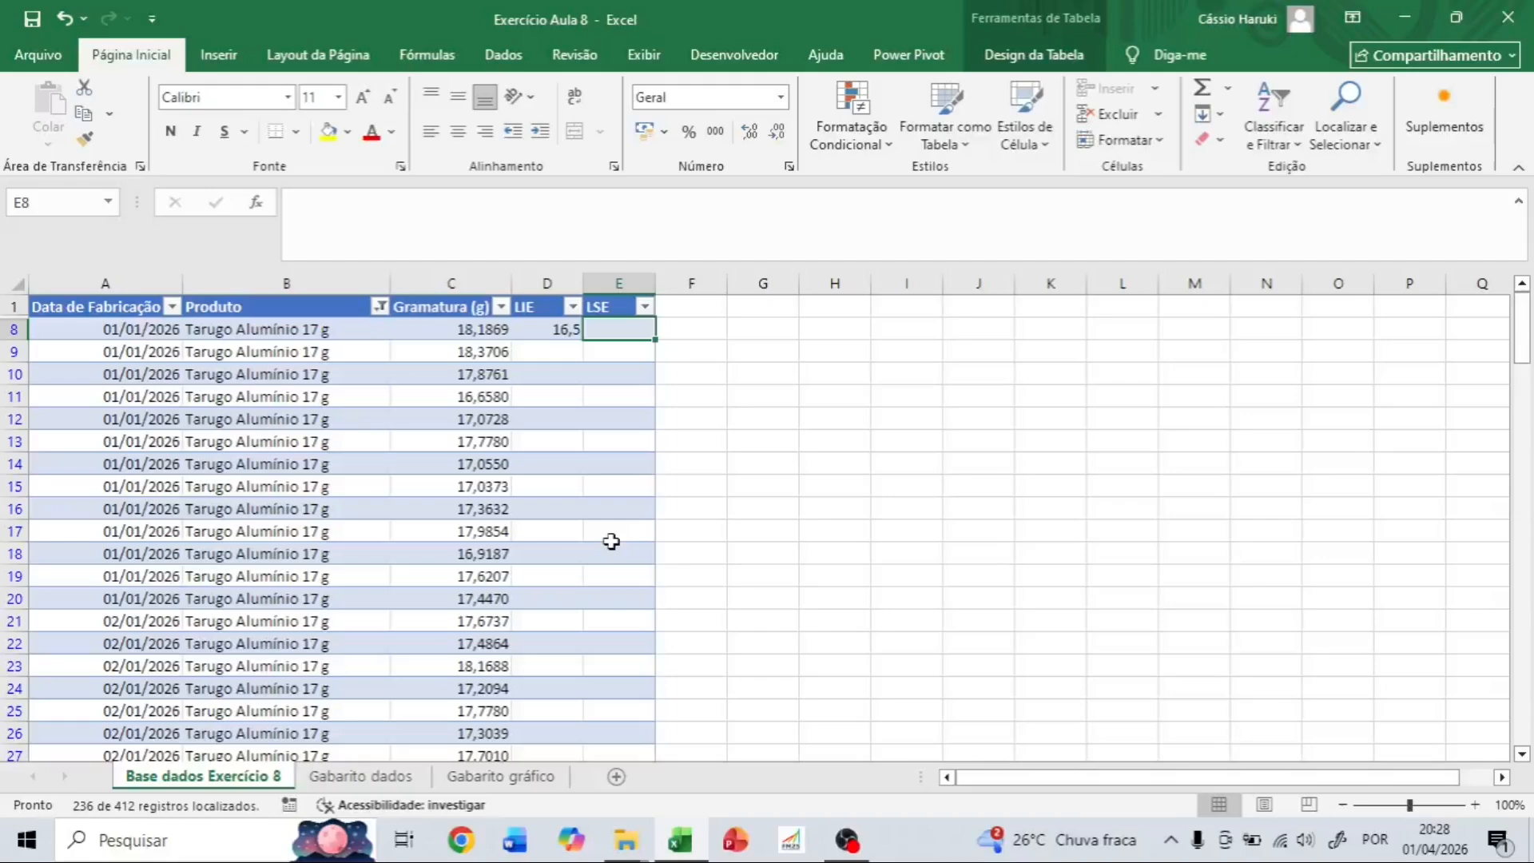
{"action": "type", "text": "17,5"}
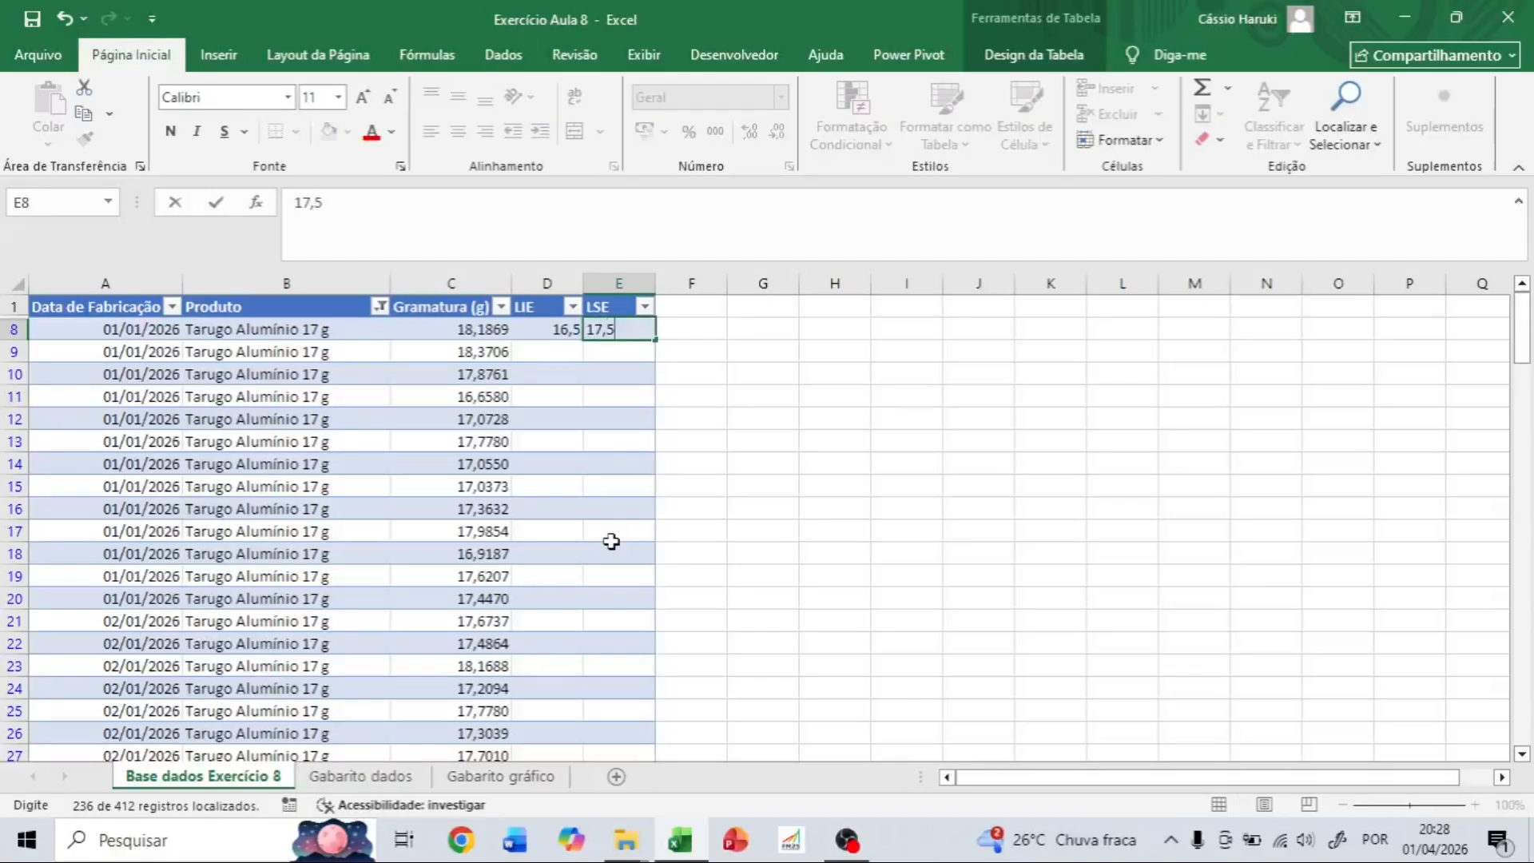
{"action": "key", "text": "Return"}
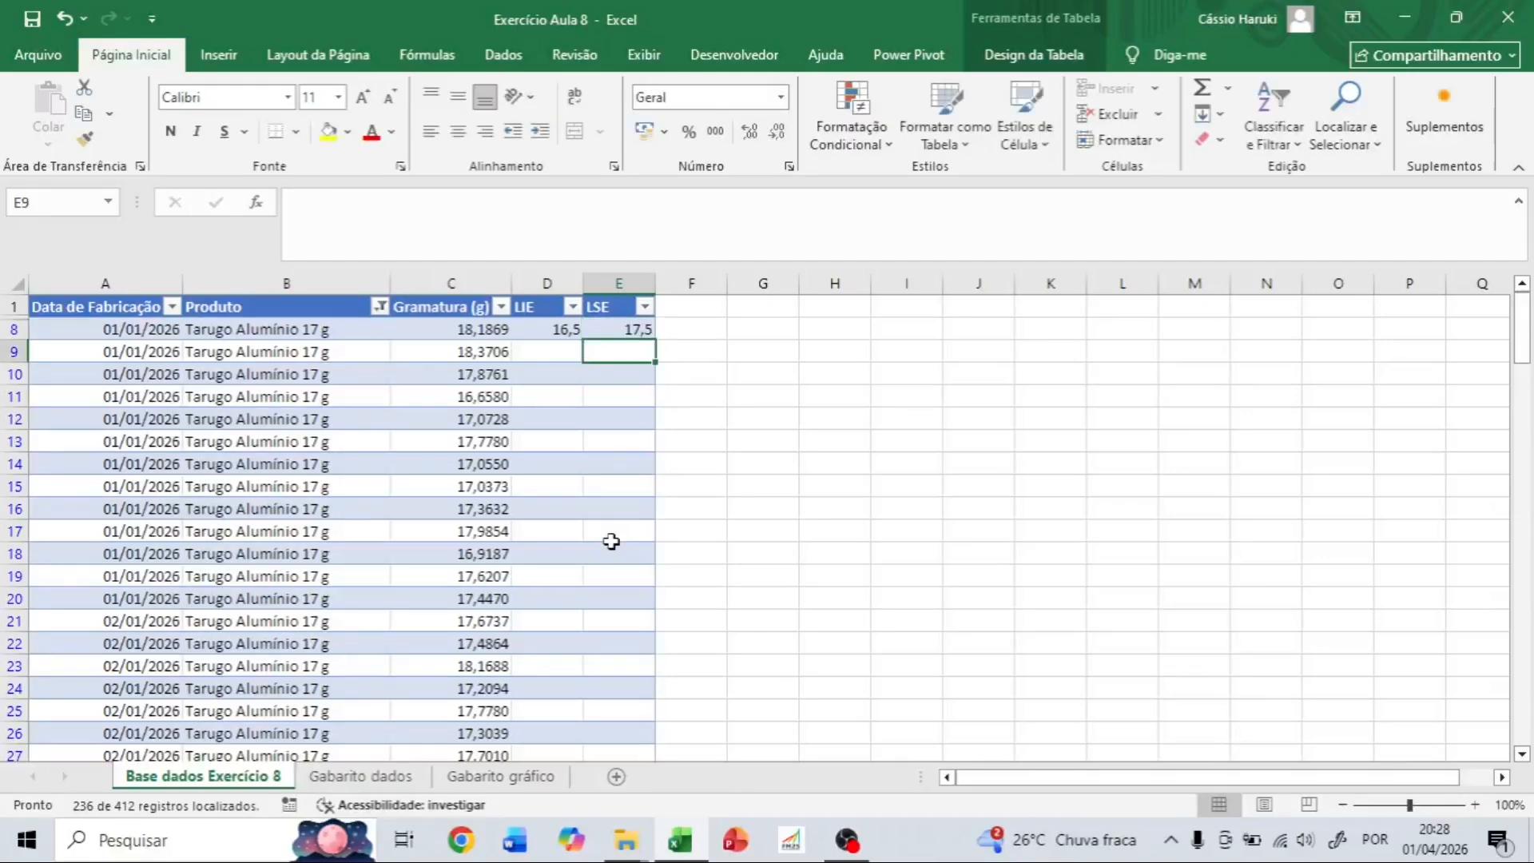
Copy the 16,5 LIE value from D8 into all remaining filtered Tarugo Alumínio 17 g rows.
{"action": "left_click", "coordinate": [551, 330]}
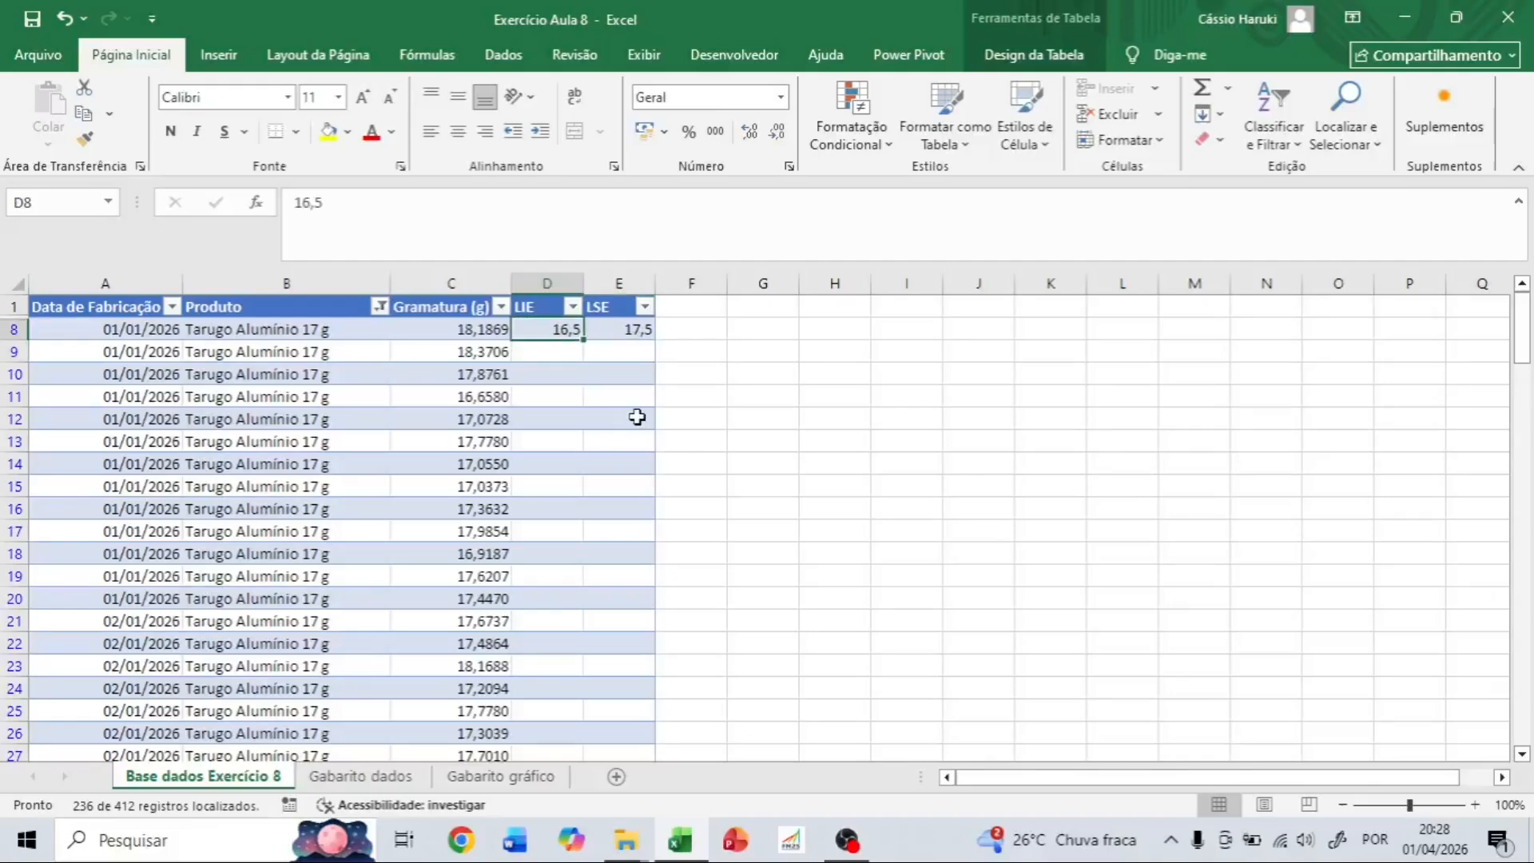
{"action": "key", "text": "ctrl+c"}
{"action": "key", "text": "Down"}
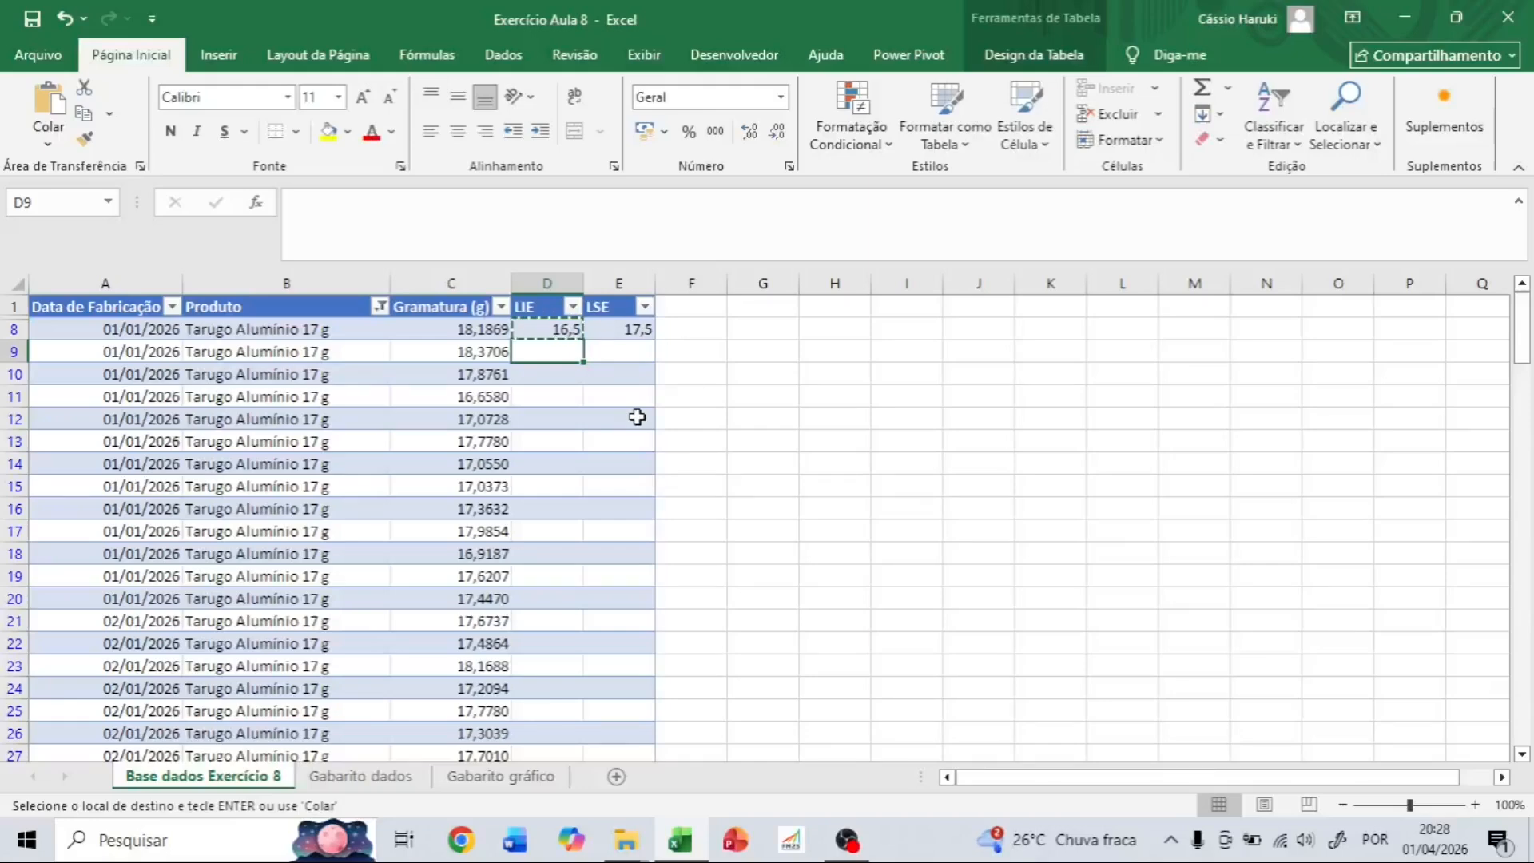
{"action": "key", "text": "ctrl+shift+Down"}
{"action": "key", "text": "ctrl+v"}
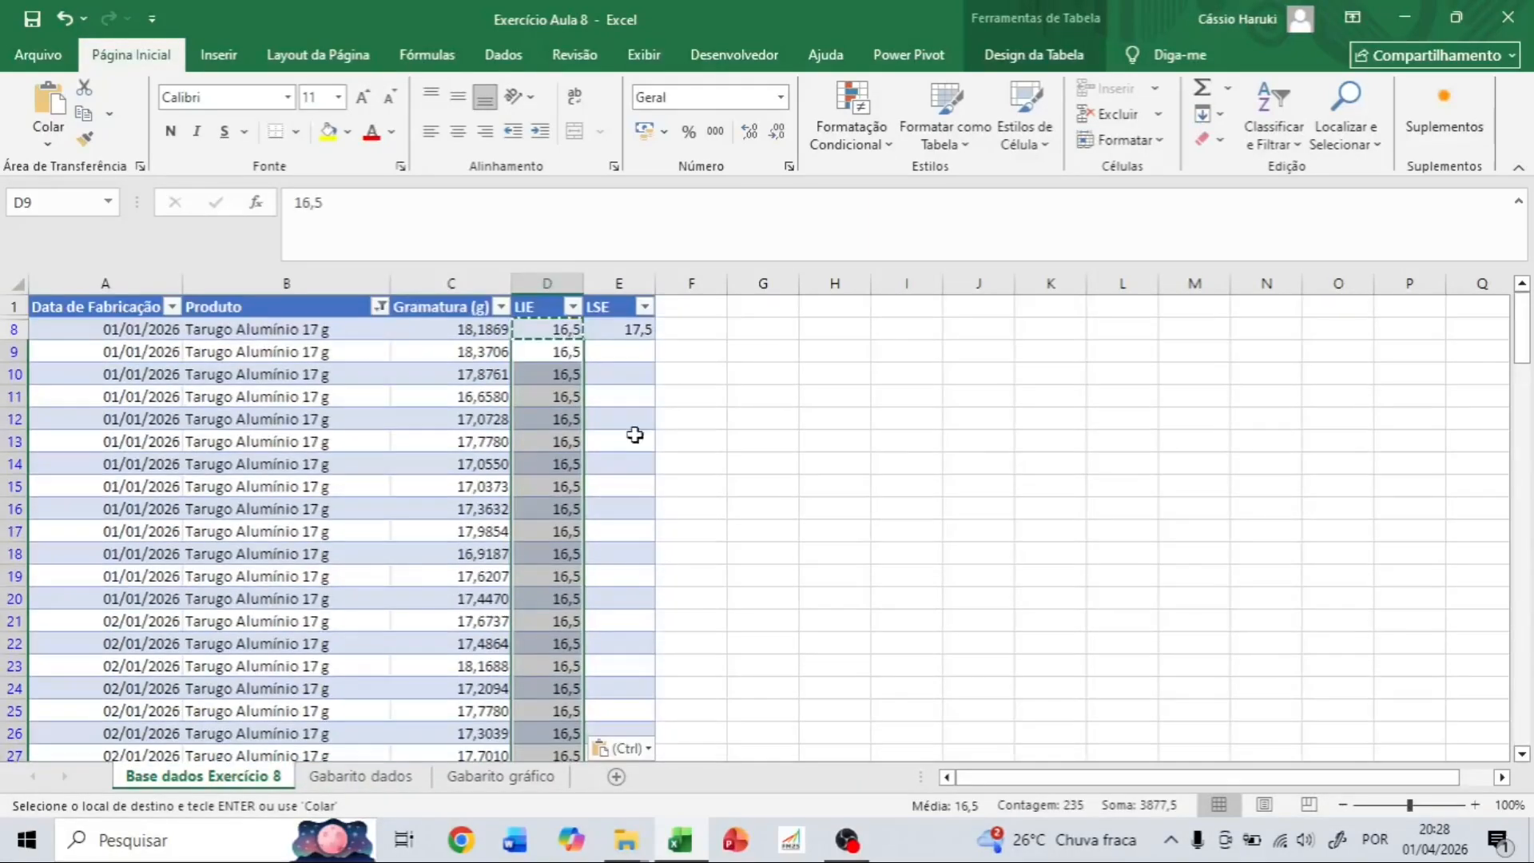
Copy the 17,5 LSE value from E8 into all remaining filtered Tarugo Alumínio 17 g rows.
{"action": "left_click", "coordinate": [637, 329]}
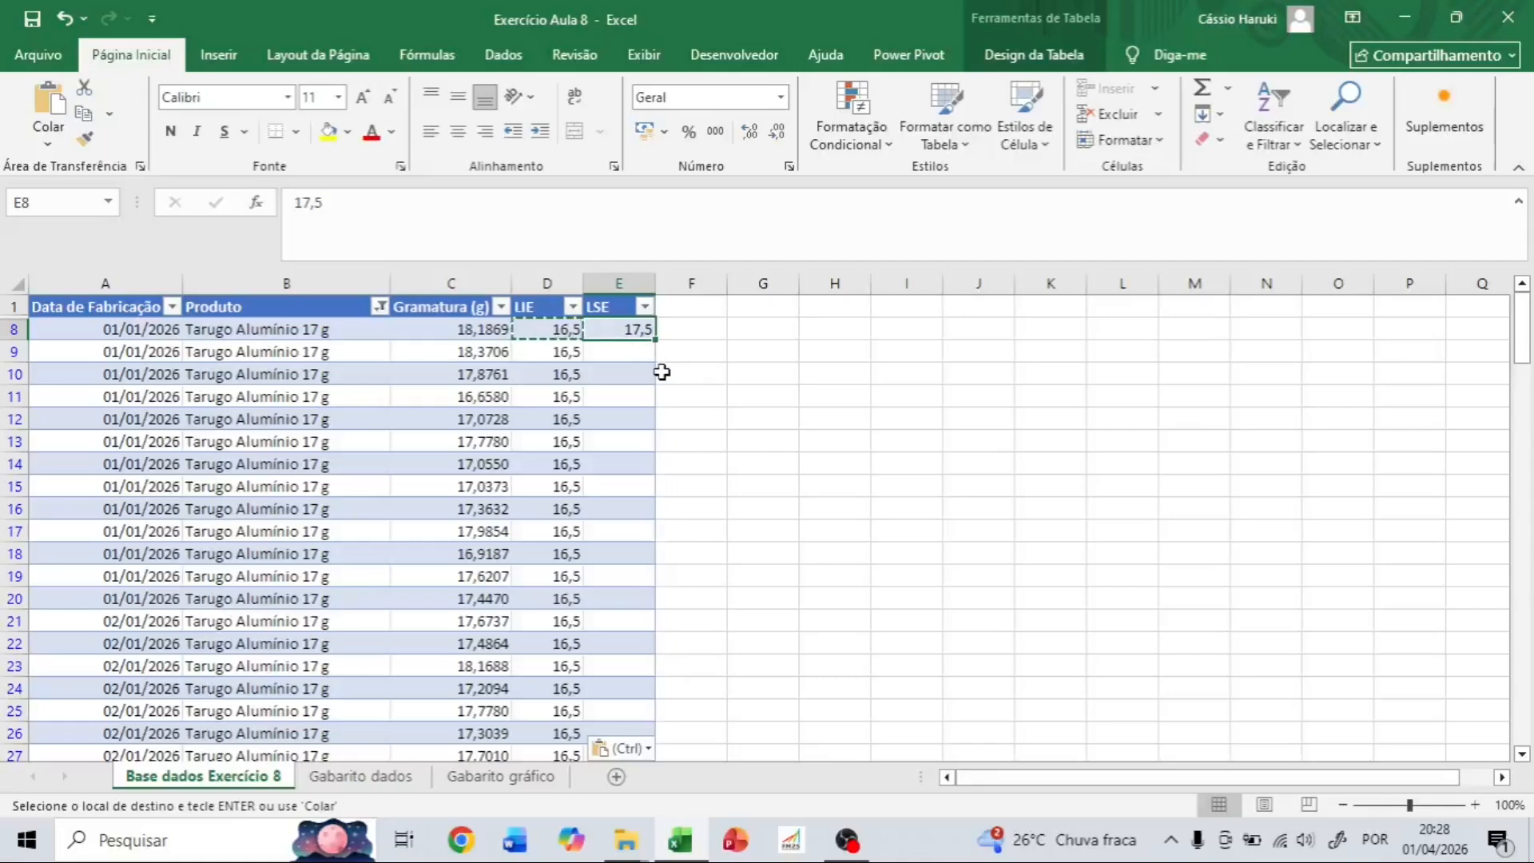
{"action": "key", "text": "ctrl+c"}
{"action": "key", "text": "Down"}
{"action": "key", "text": "ctrl+shift+Down"}
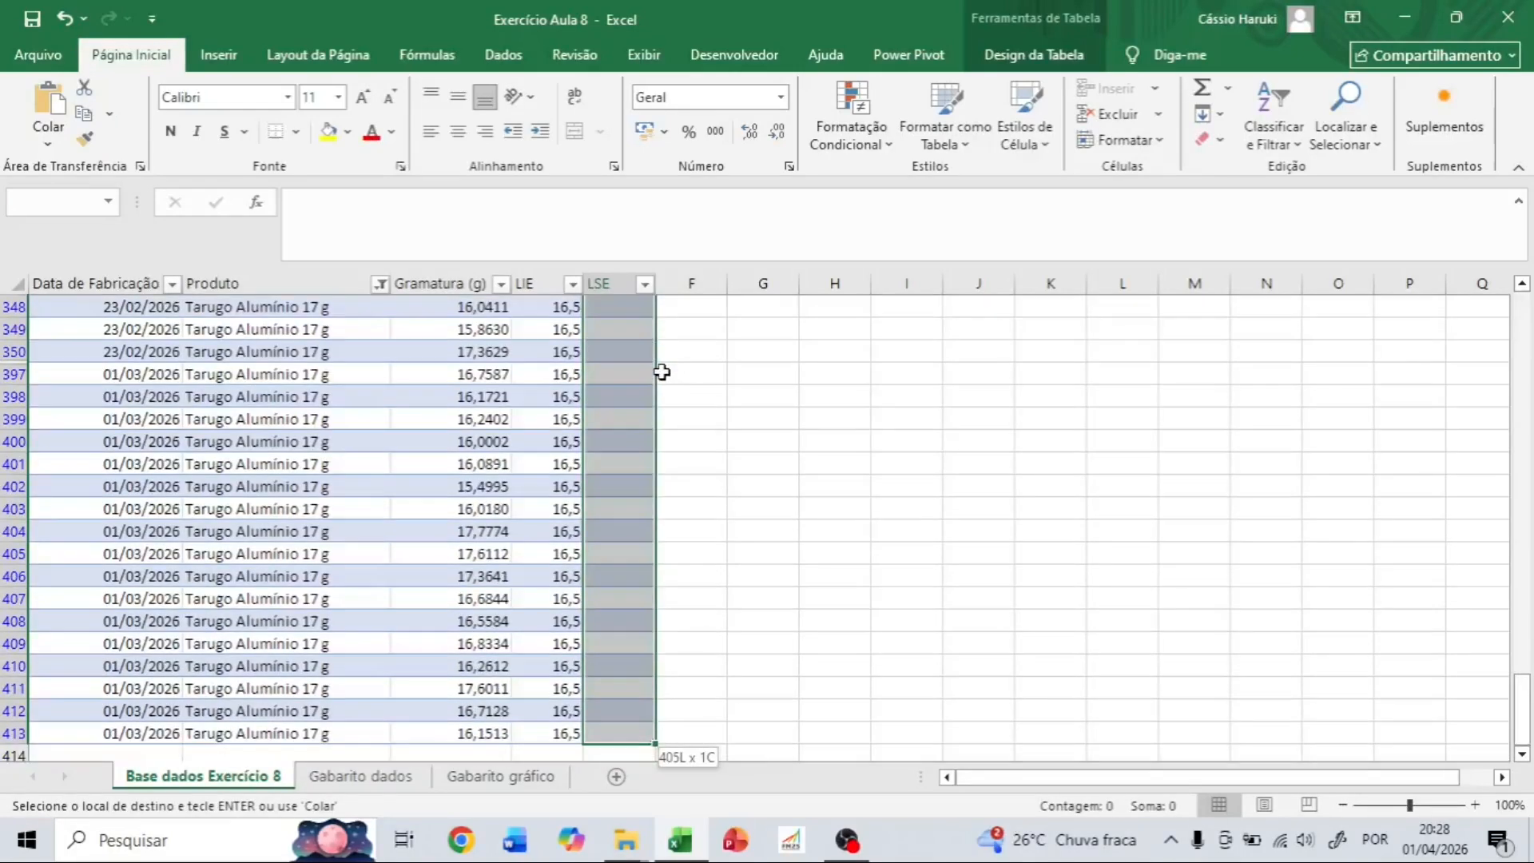
{"action": "key", "text": "ctrl+v"}
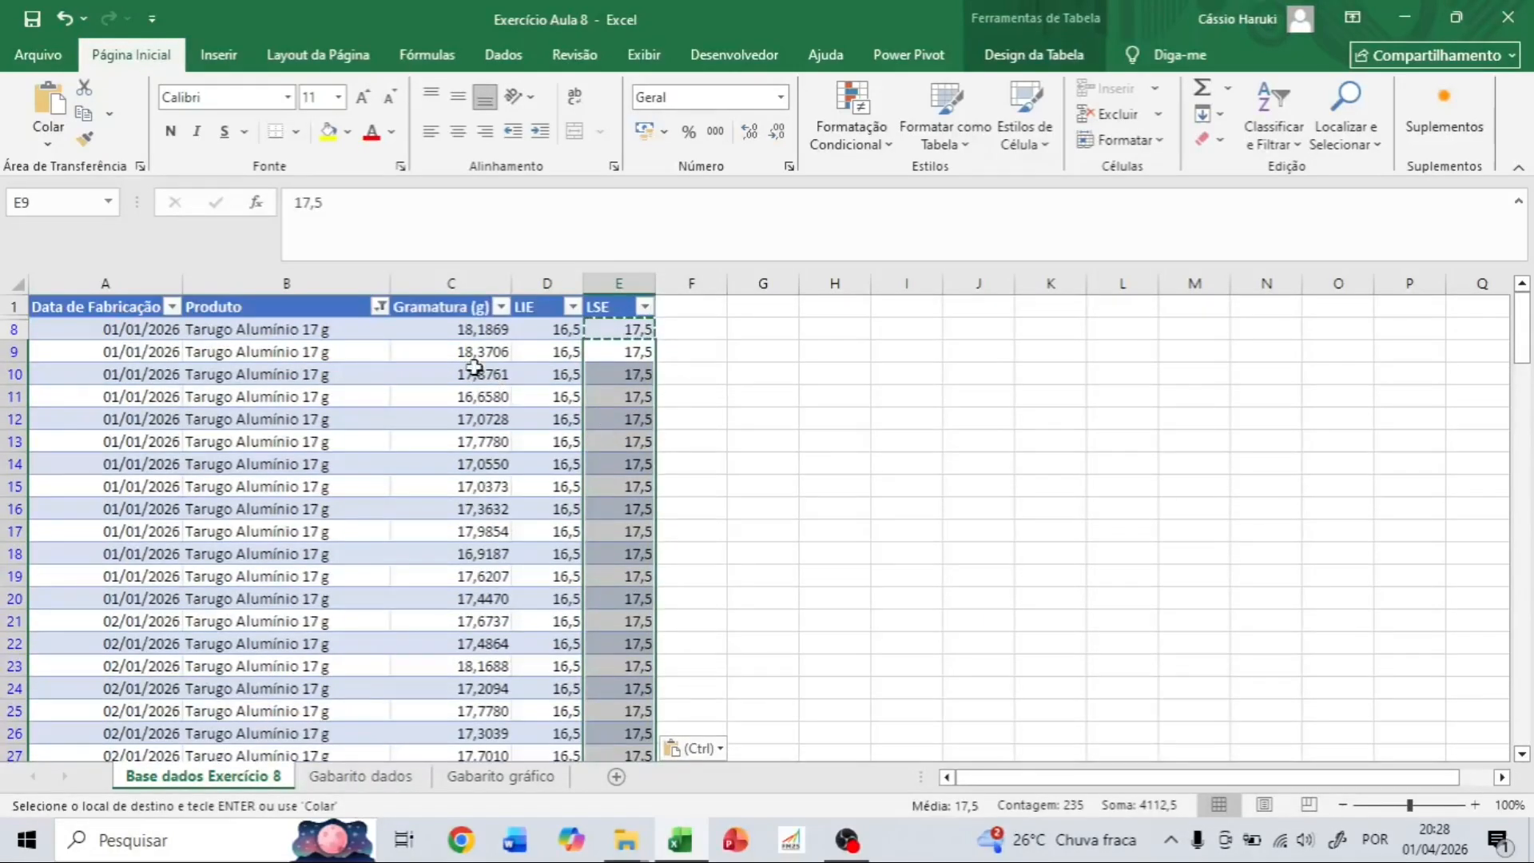
Change the Produto filter to show only the Tarugo Alumínio-Níquel 15 g rows.
{"action": "left_click", "coordinate": [379, 307]}
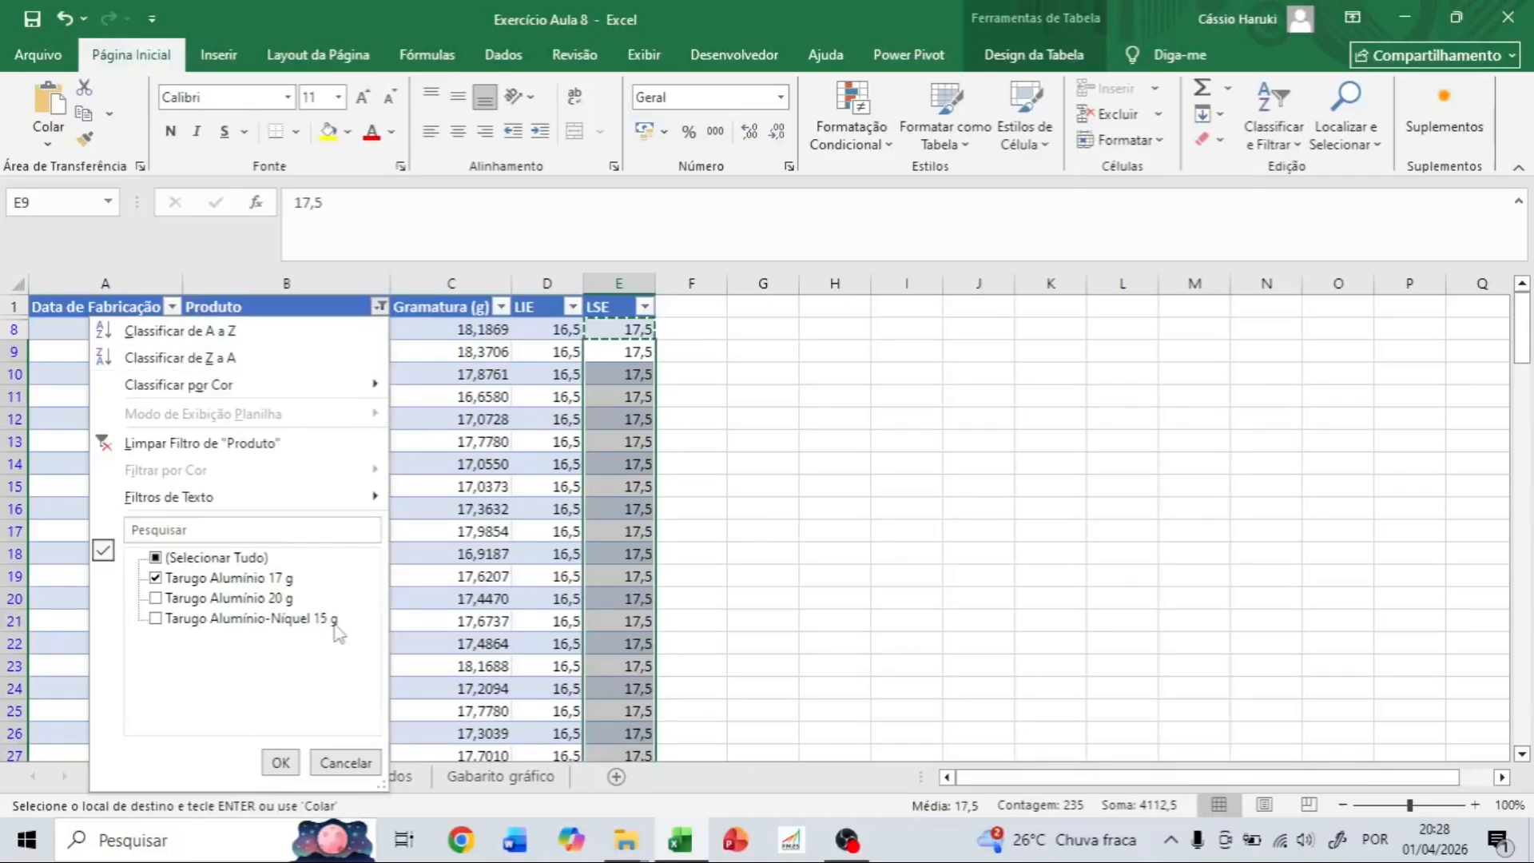
{"action": "left_click", "coordinate": [155, 619]}
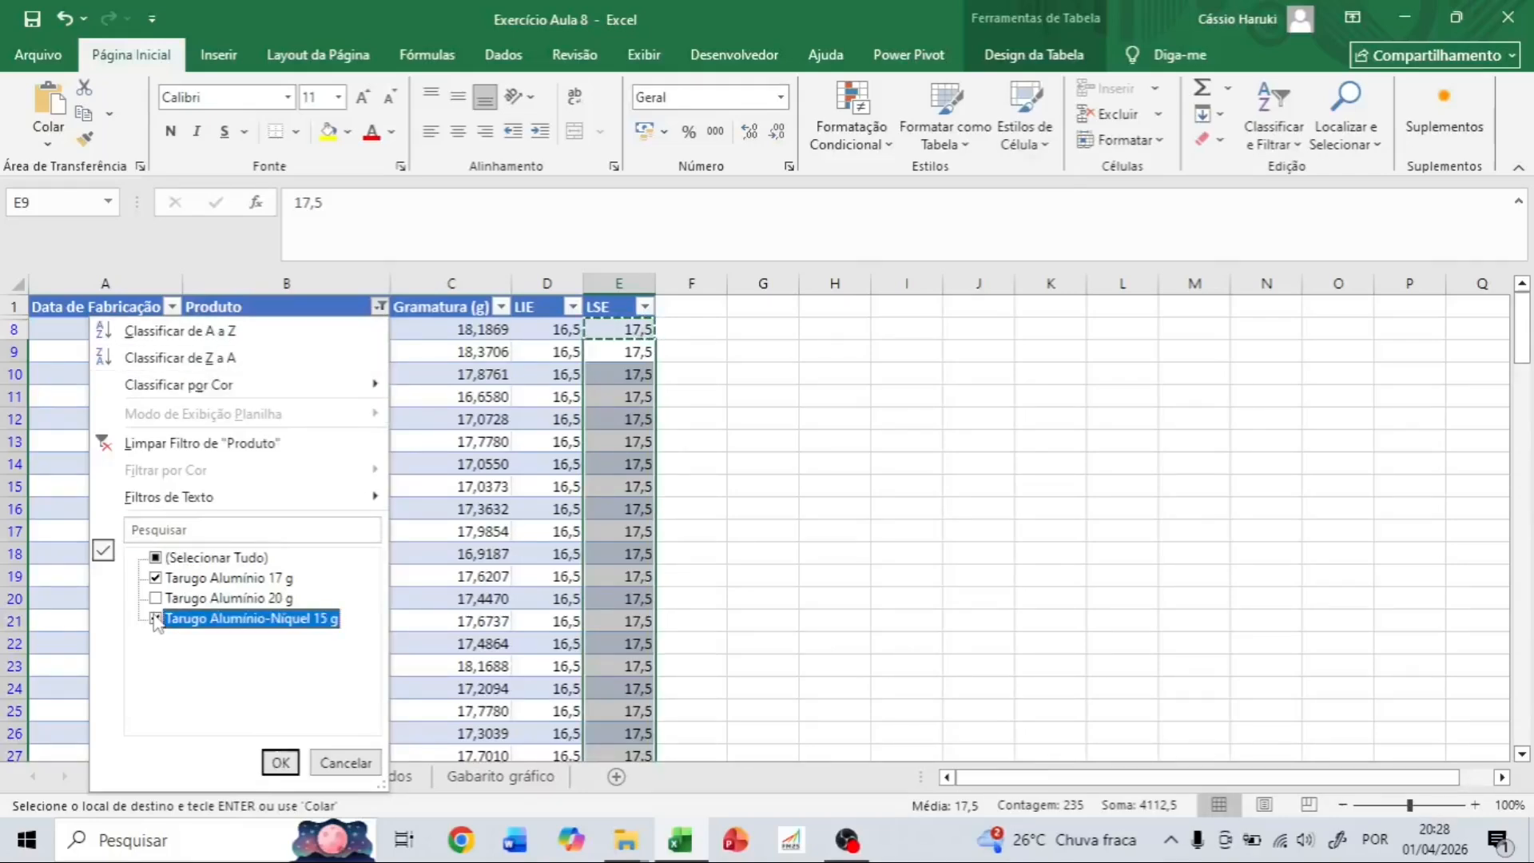
{"action": "left_click", "coordinate": [156, 579]}
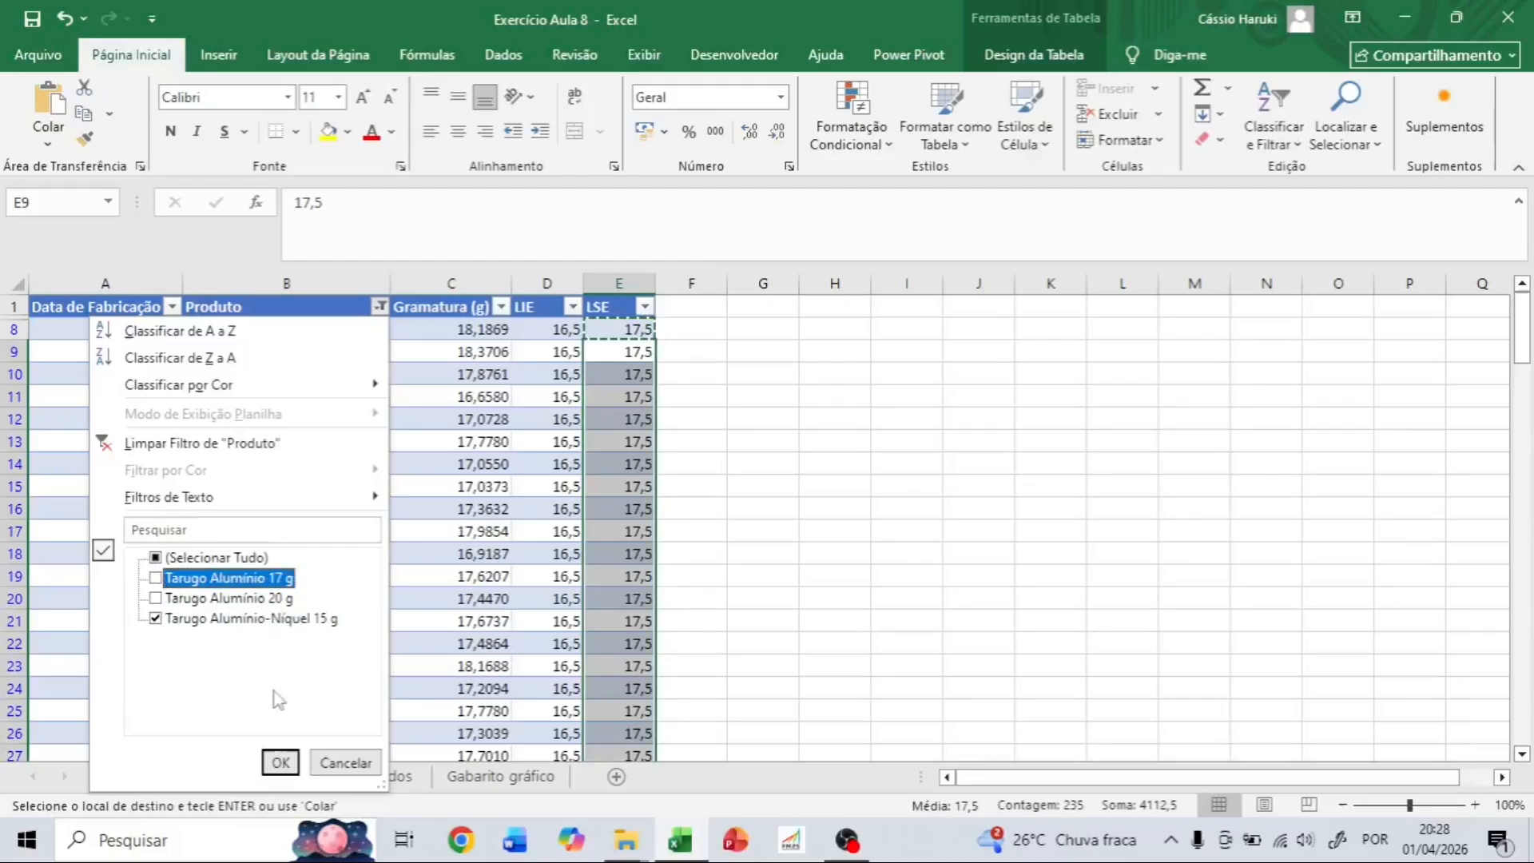
{"action": "left_click", "coordinate": [279, 760]}
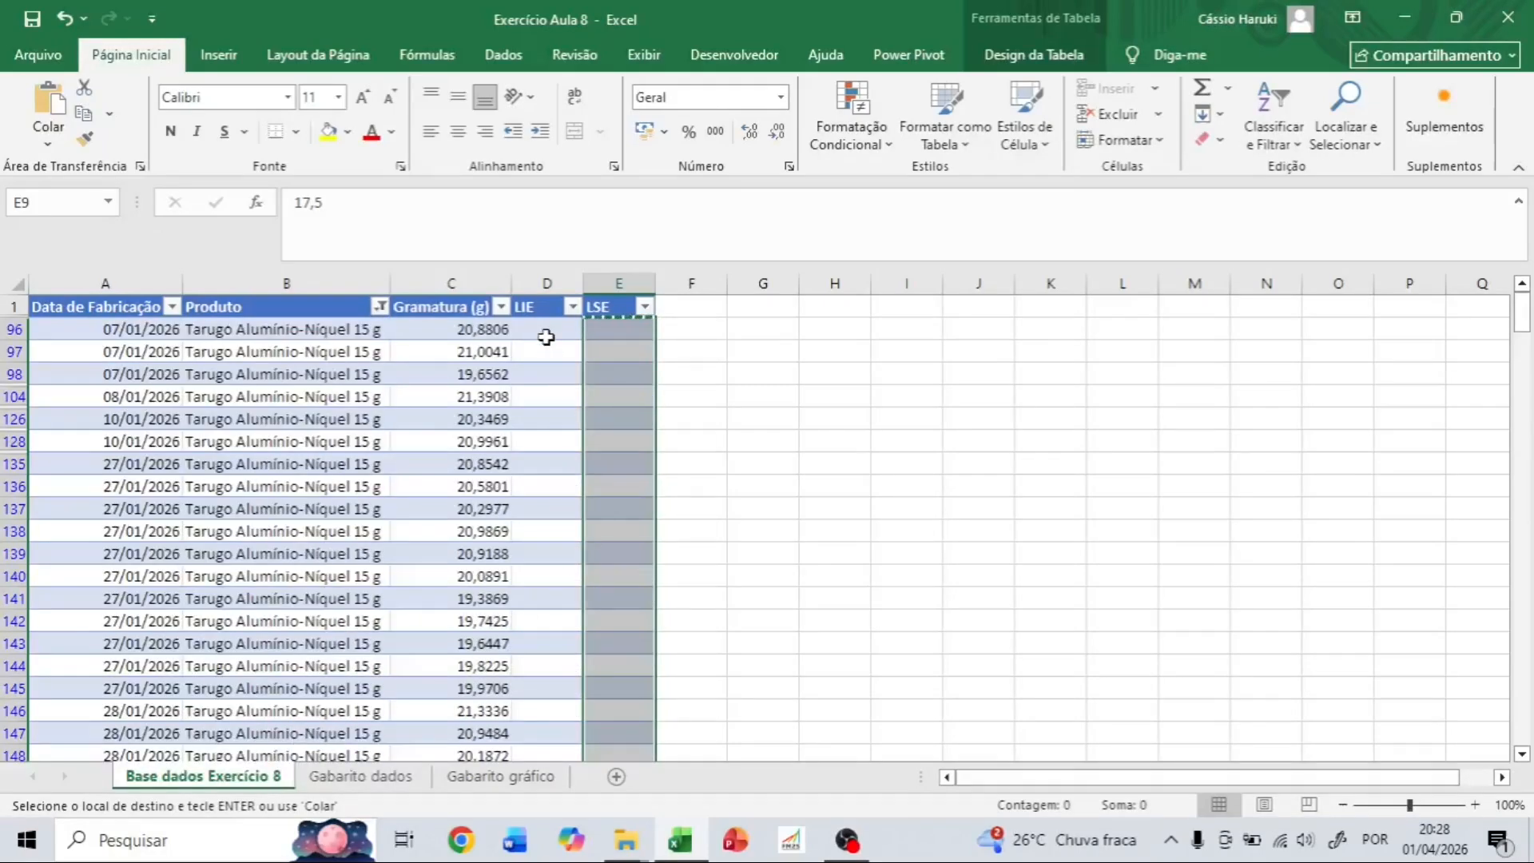
Enter 14,5 as LIE and 15,5 as LSE in row 96, the first Tarugo Alumínio-Níquel 15 g row.
{"action": "left_click", "coordinate": [546, 330]}
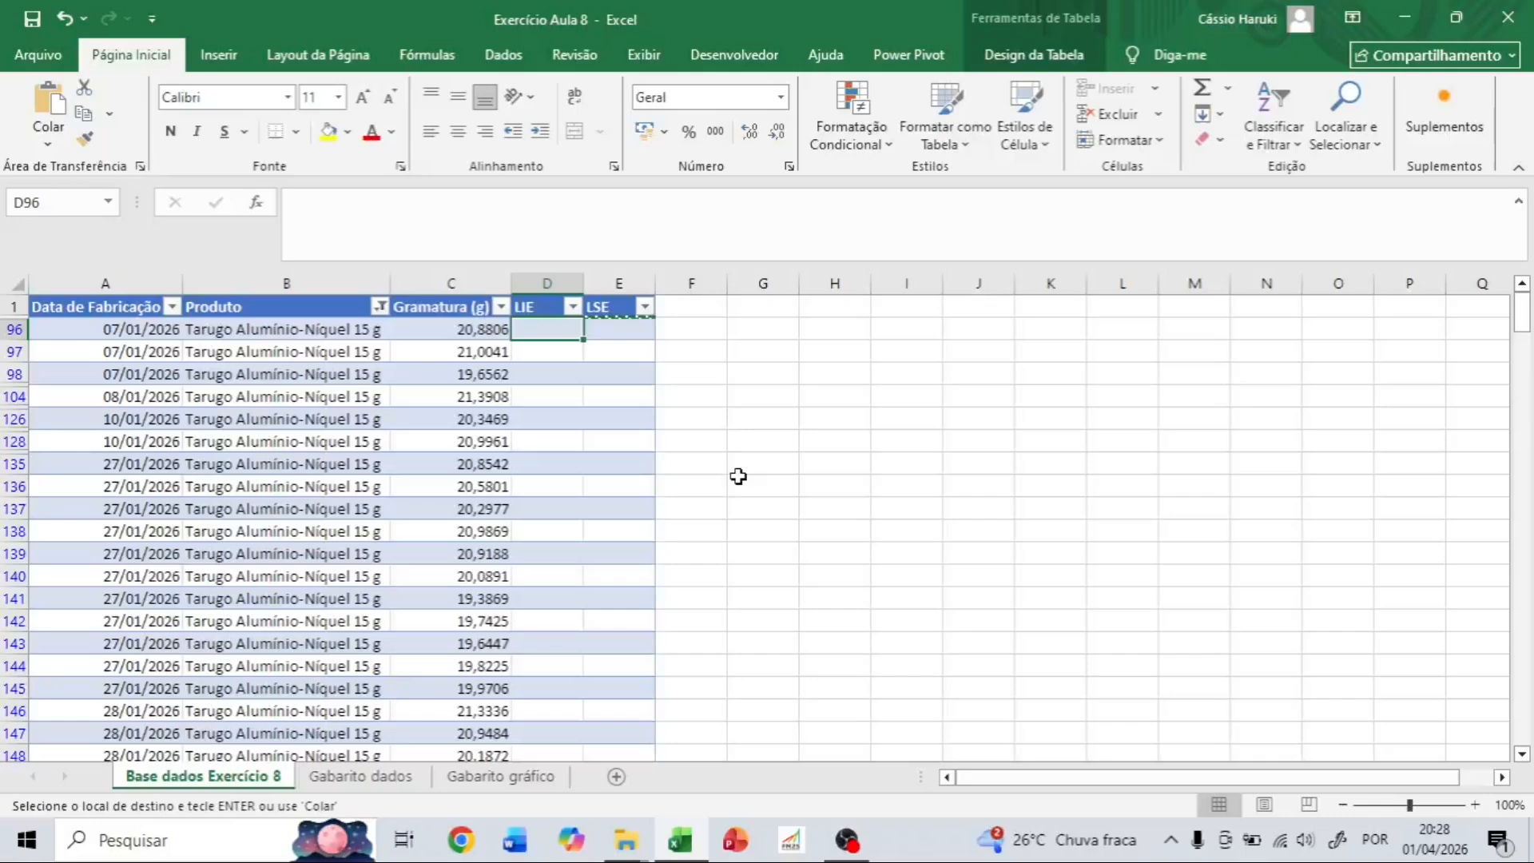
{"action": "type", "text": "1"}
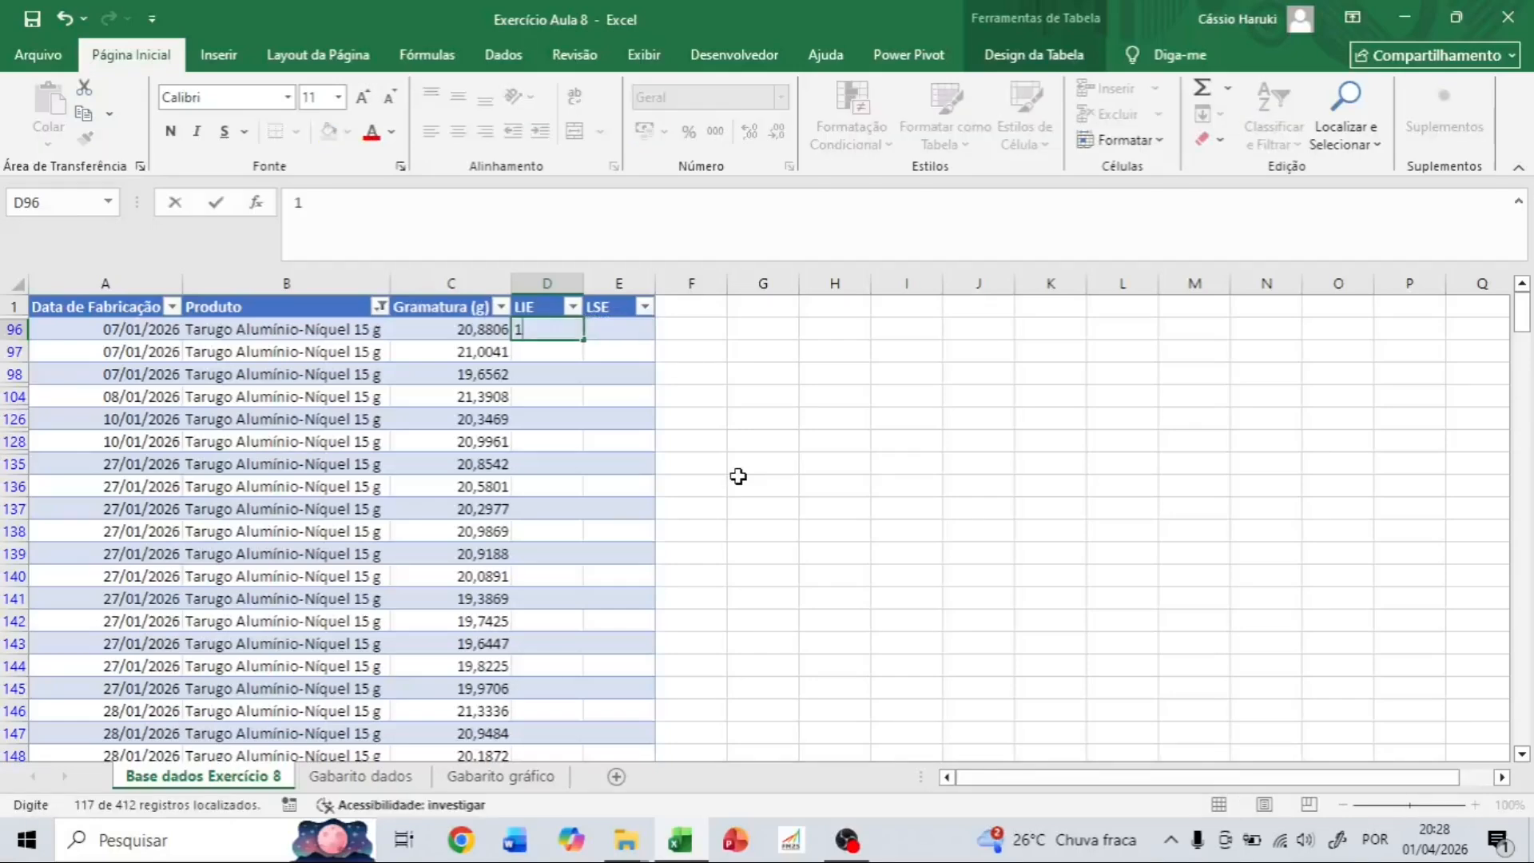
{"action": "type", "text": "4,5"}
{"action": "key", "text": "Tab"}
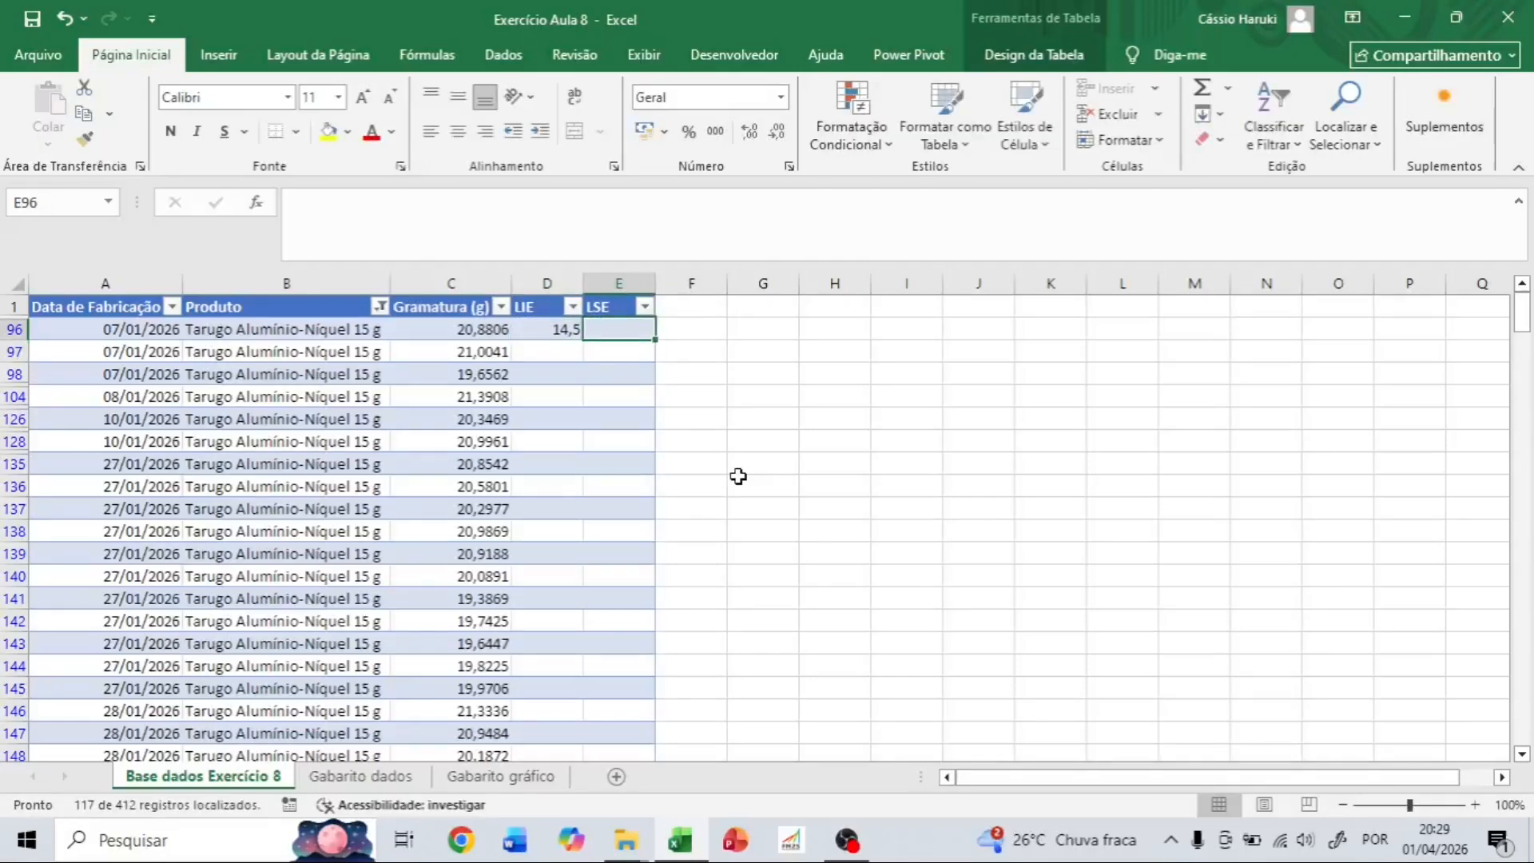
{"action": "type", "text": "15,5"}
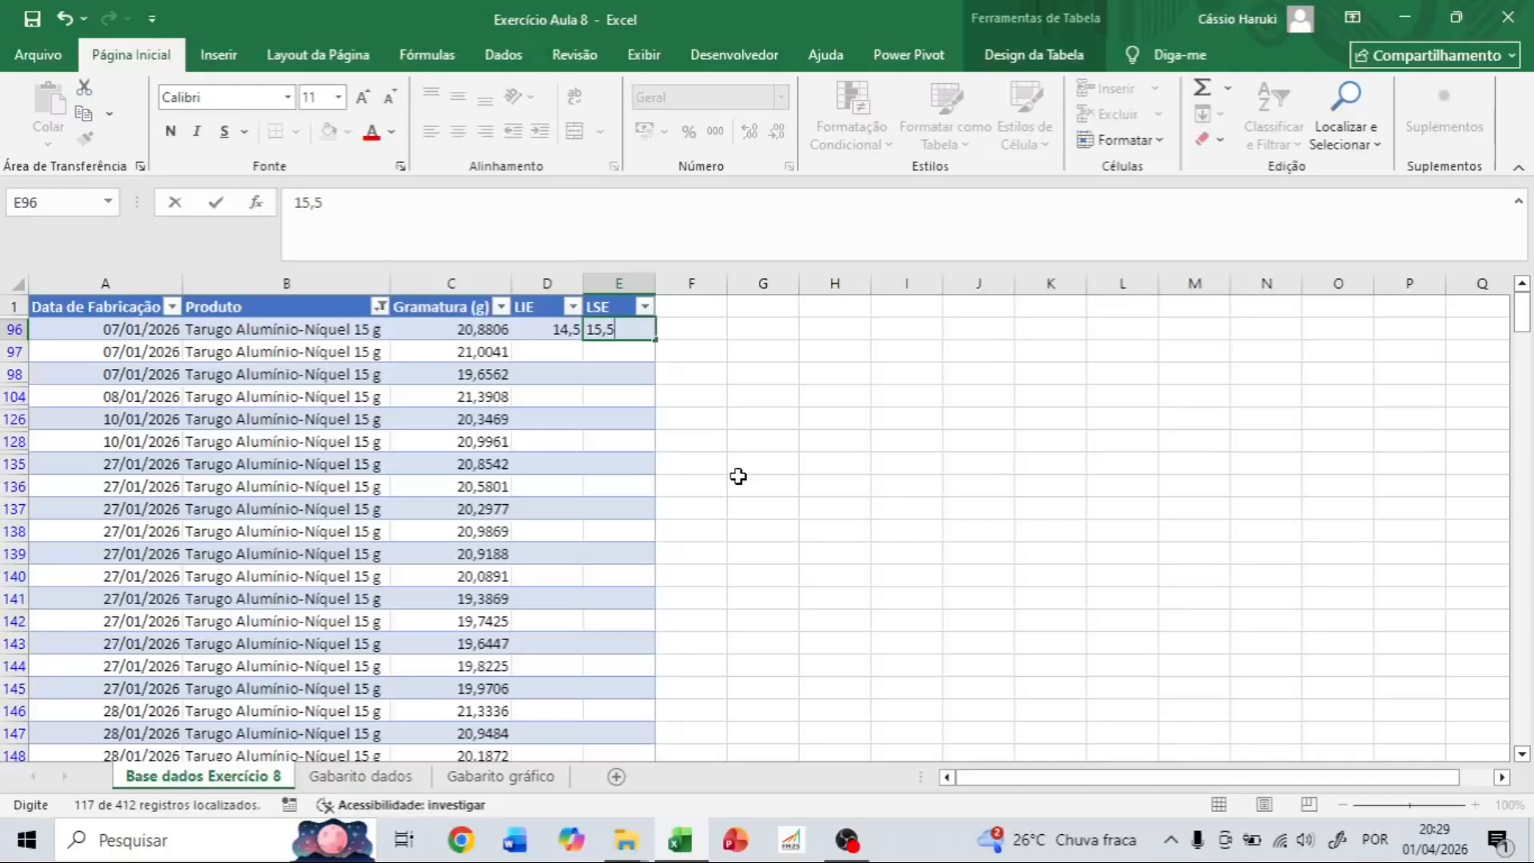
{"action": "key", "text": "Return"}
Copy the 14,5 LIE value from D96 into all remaining filtered Tarugo Alumínio-Níquel 15 g rows.
{"action": "key", "text": "Up"}
{"action": "key", "text": "Left"}
{"action": "key", "text": "ctrl+c"}
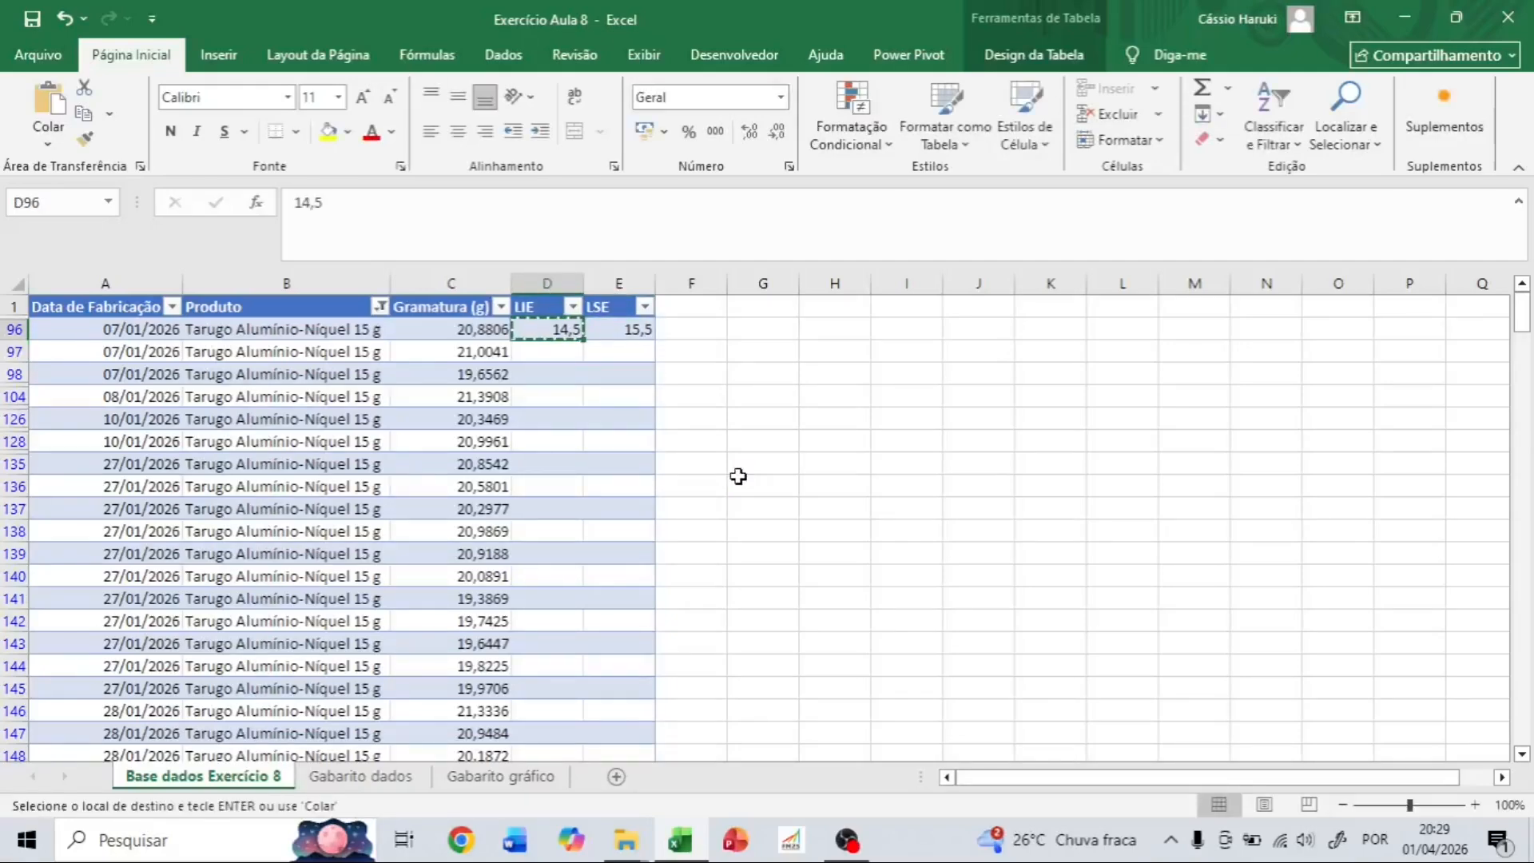
{"action": "key", "text": "Down"}
{"action": "key", "text": "ctrl+shift+Down"}
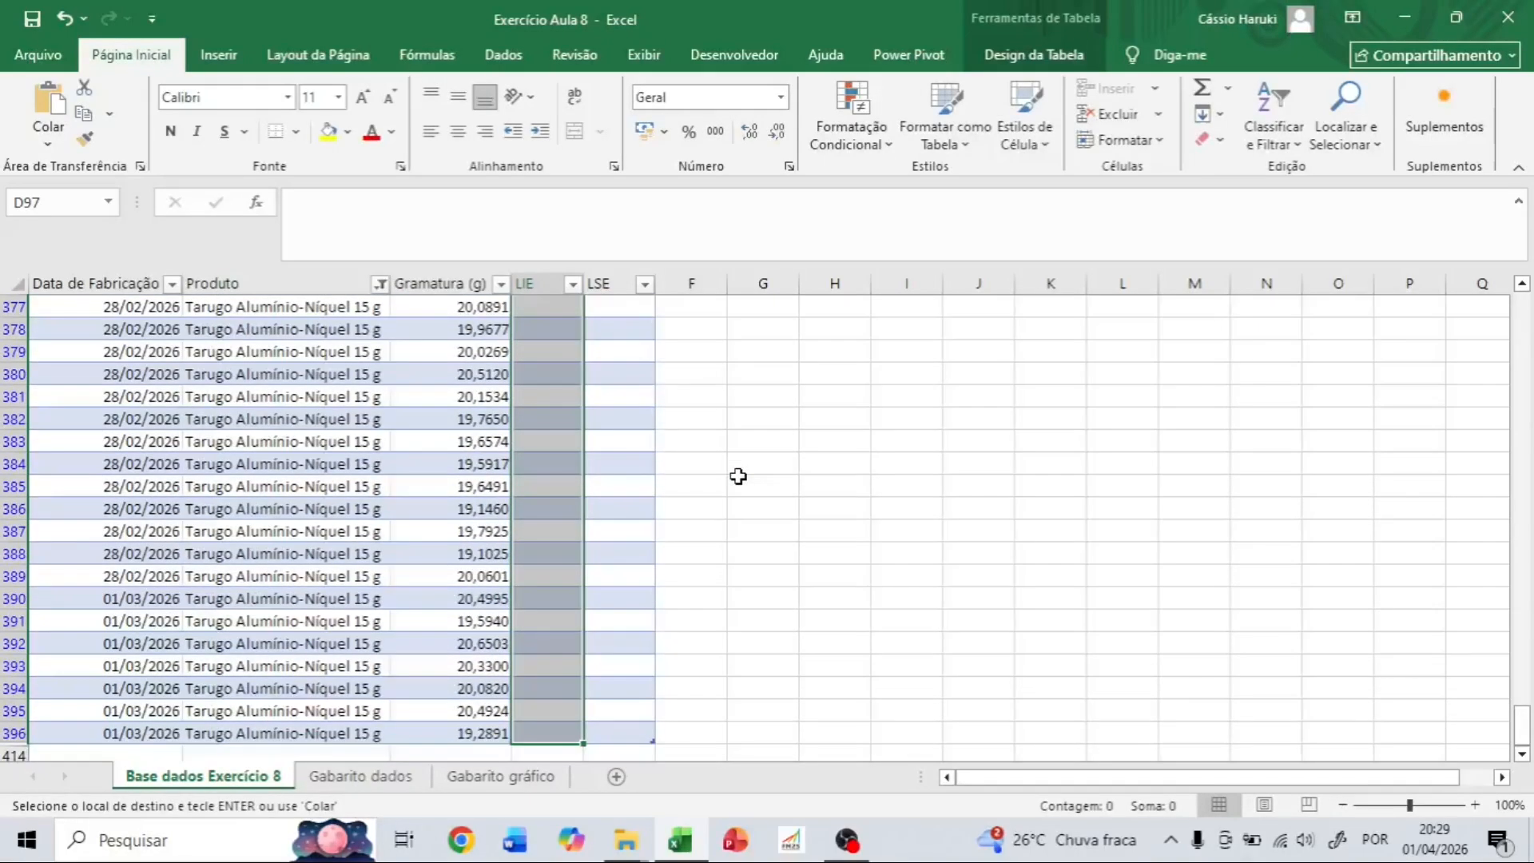
{"action": "key", "text": "ctrl+v"}
Copy the 15,5 LSE value from E96 into all remaining filtered Tarugo Alumínio-Níquel 15 g rows.
{"action": "key", "text": "Right"}
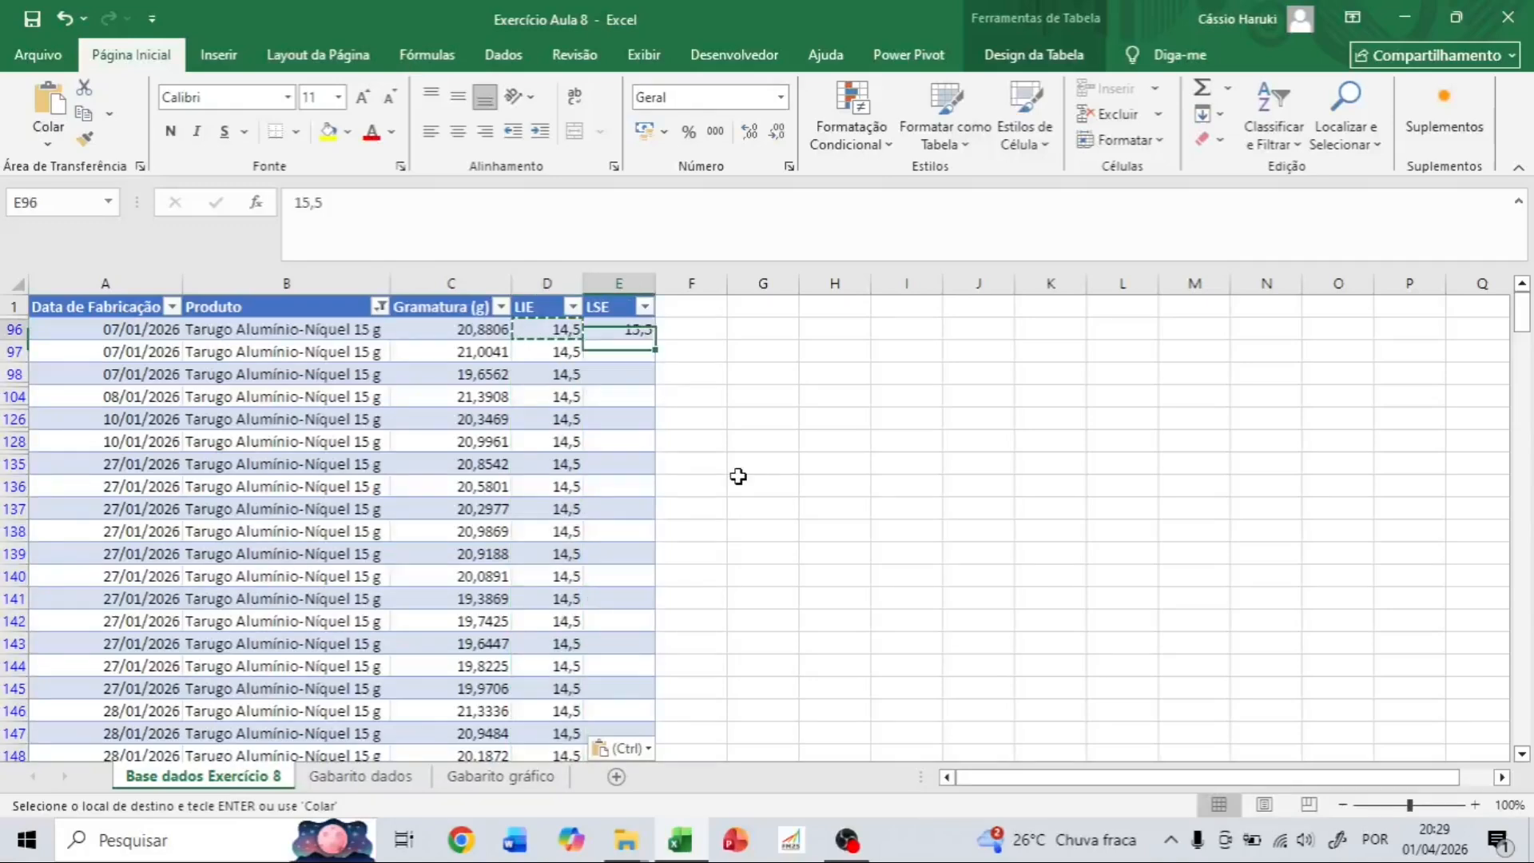
{"action": "key", "text": "Up"}
{"action": "key", "text": "ctrl+c"}
{"action": "key", "text": "Down"}
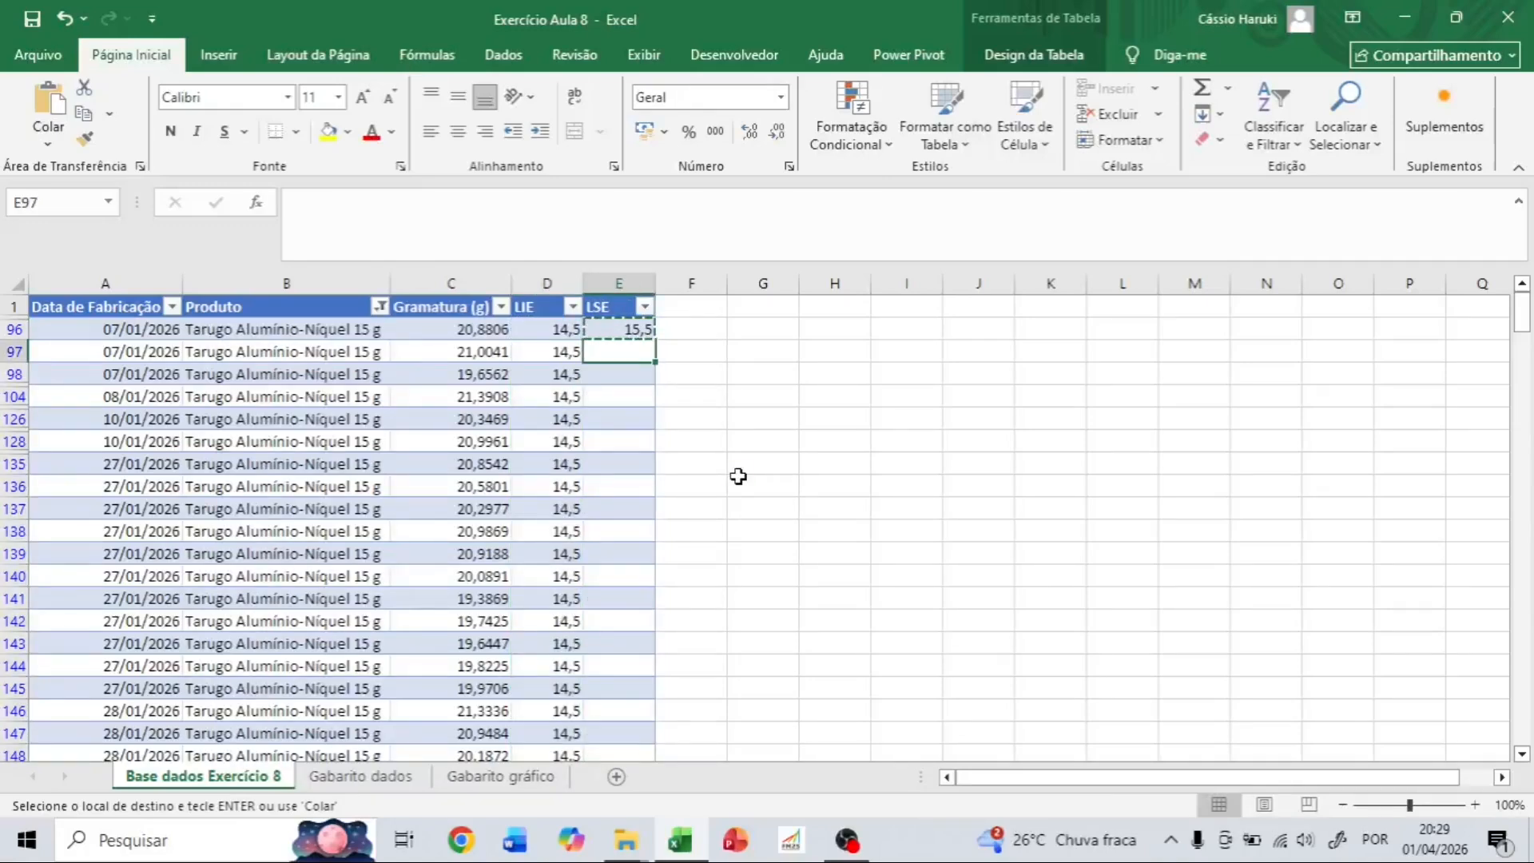
{"action": "key", "text": "ctrl+shift+Down"}
{"action": "key", "text": "ctrl+v"}
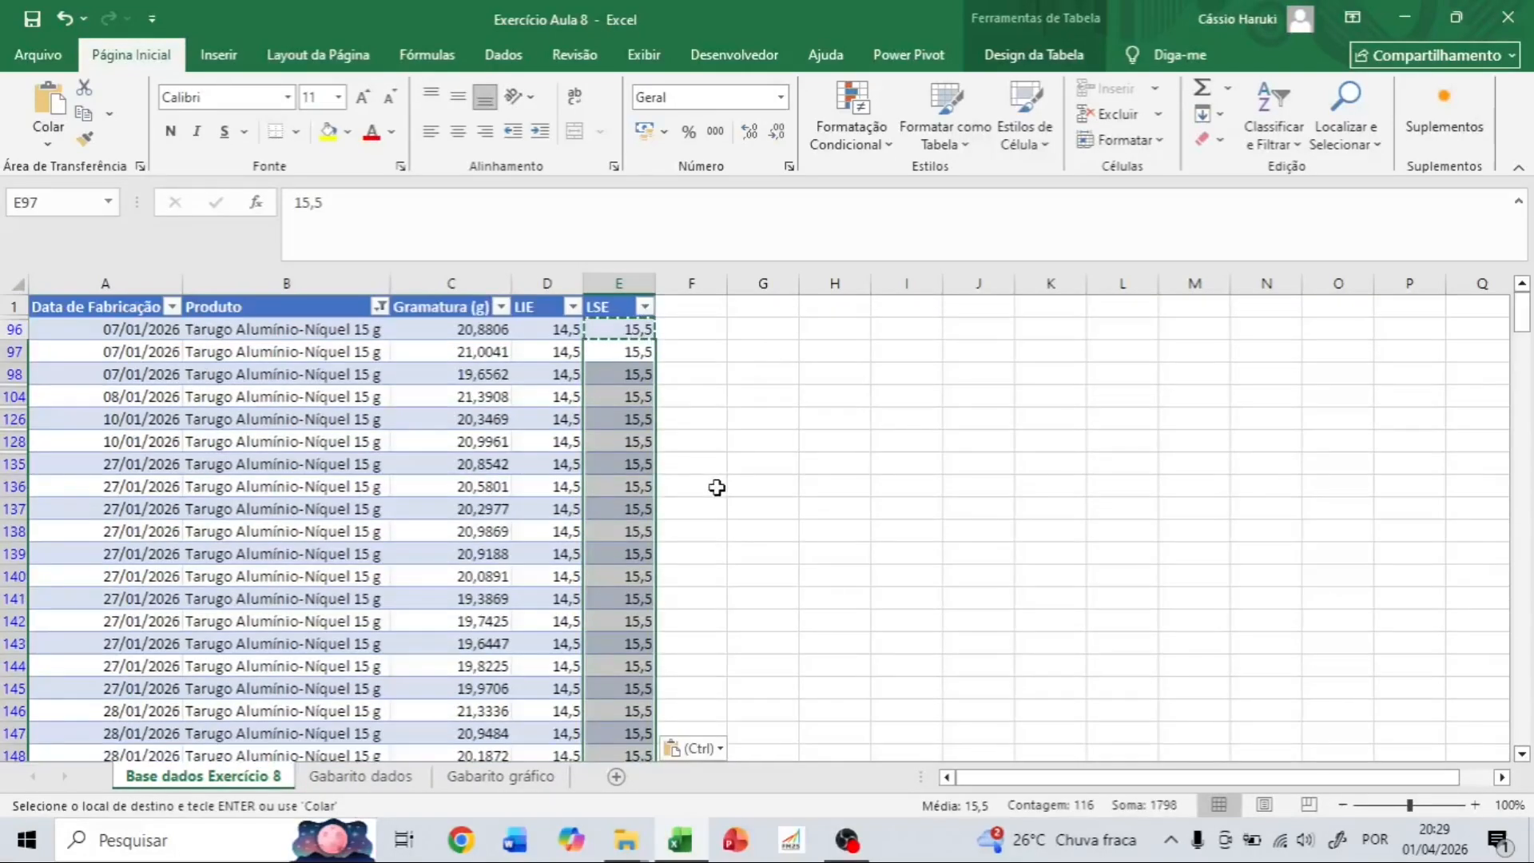
Clear the Produto filter so the table lists the rows of all three products.
{"action": "left_click", "coordinate": [739, 462]}
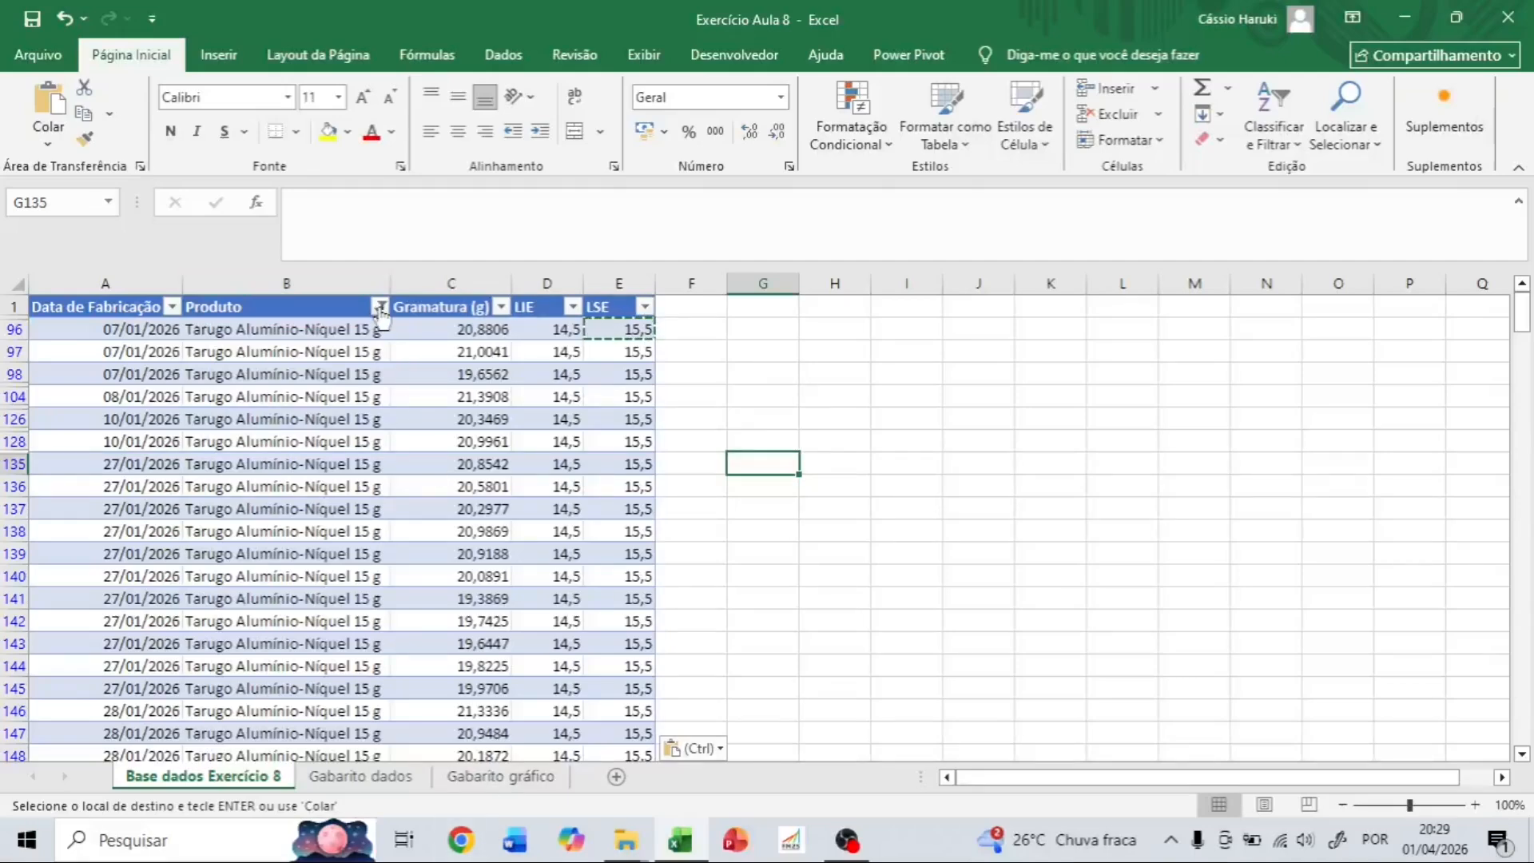
{"action": "left_click", "coordinate": [380, 307]}
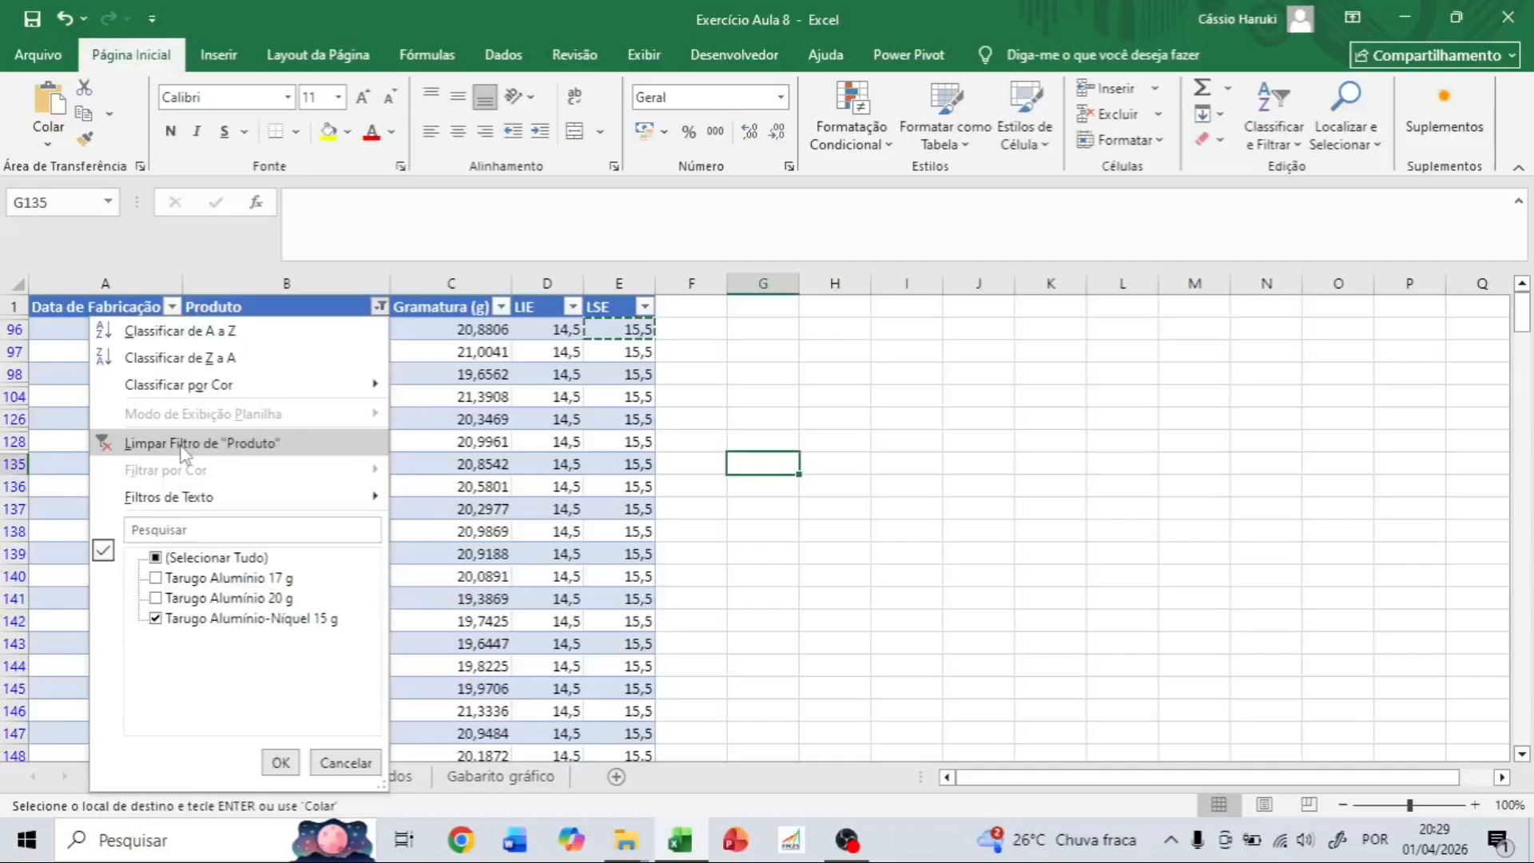
{"action": "left_click", "coordinate": [183, 447]}
Check the LIE and LSE columns against the product in each row throughout the unfiltered table.
{"action": "scroll", "coordinate": [584, 609], "scroll_direction": "down", "scroll_amount": 5}
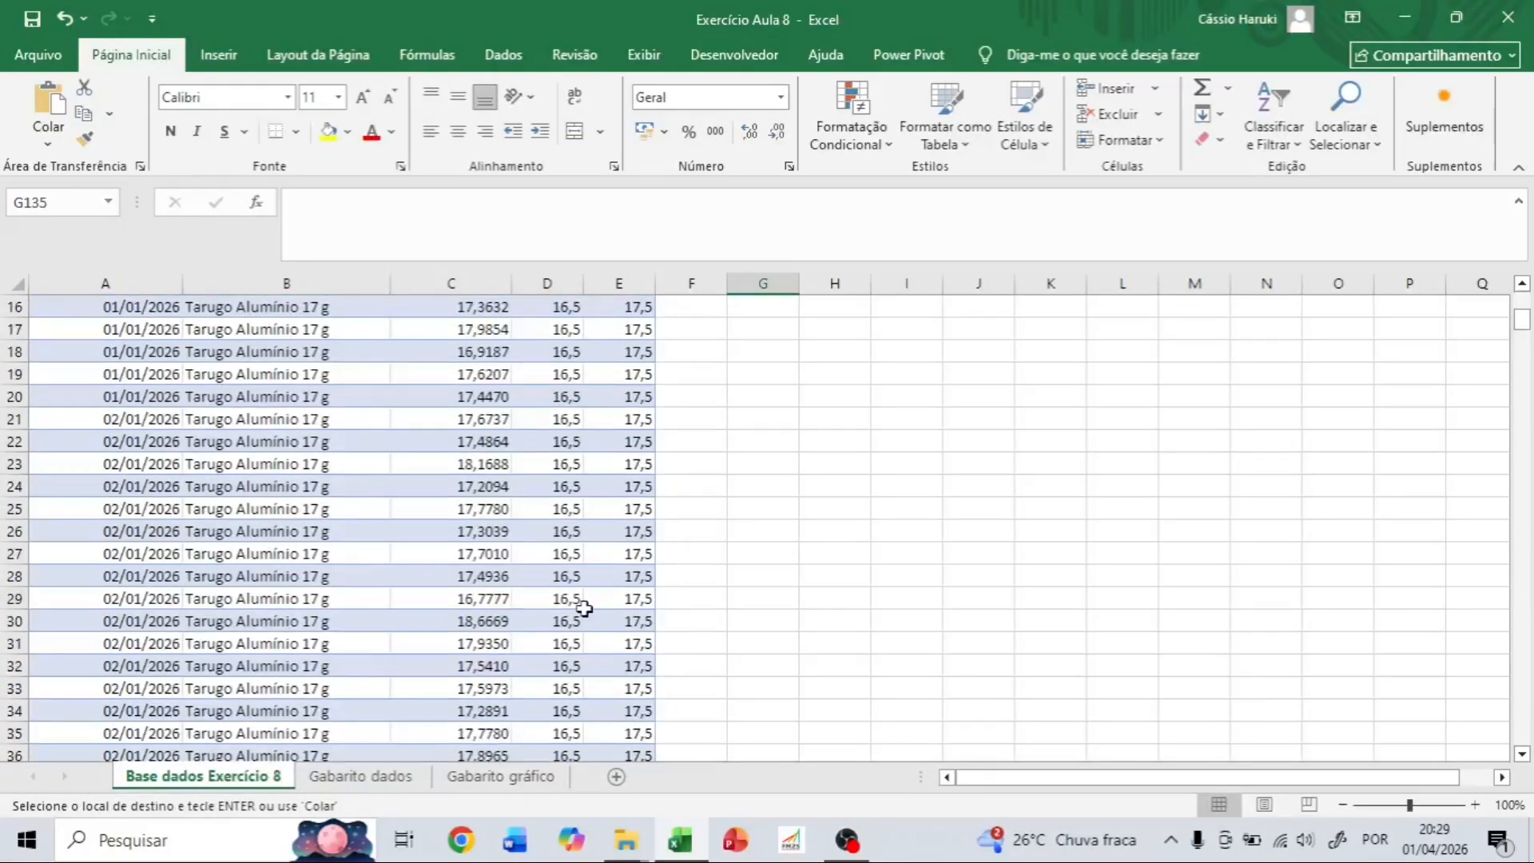
{"action": "scroll", "coordinate": [584, 609], "scroll_direction": "down", "scroll_amount": 13}
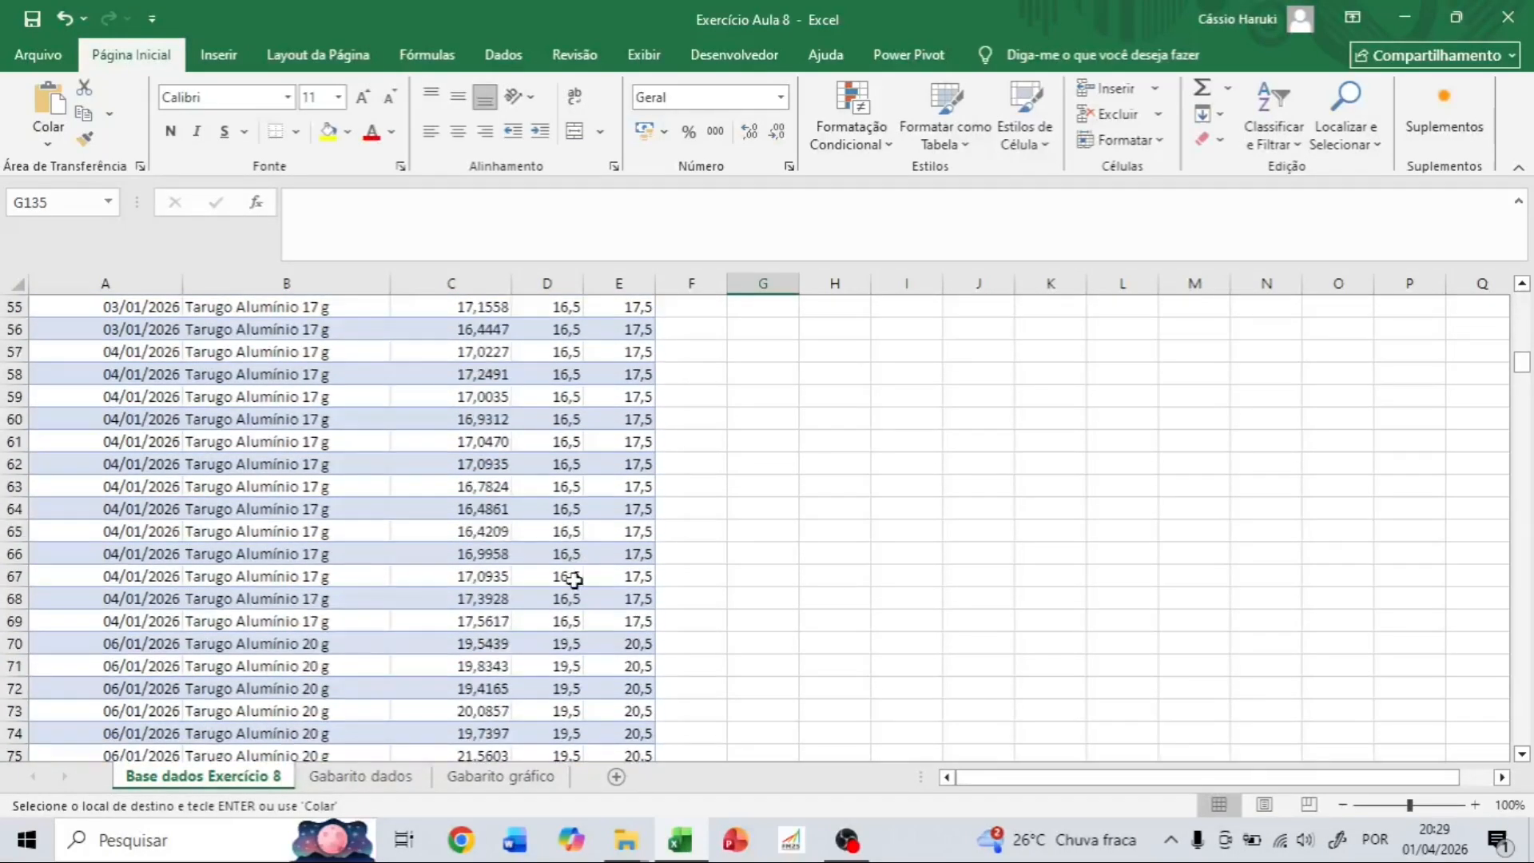
{"action": "scroll", "coordinate": [573, 579], "scroll_direction": "down", "scroll_amount": 7}
{"action": "scroll", "coordinate": [585, 625], "scroll_direction": "up", "scroll_amount": 12}
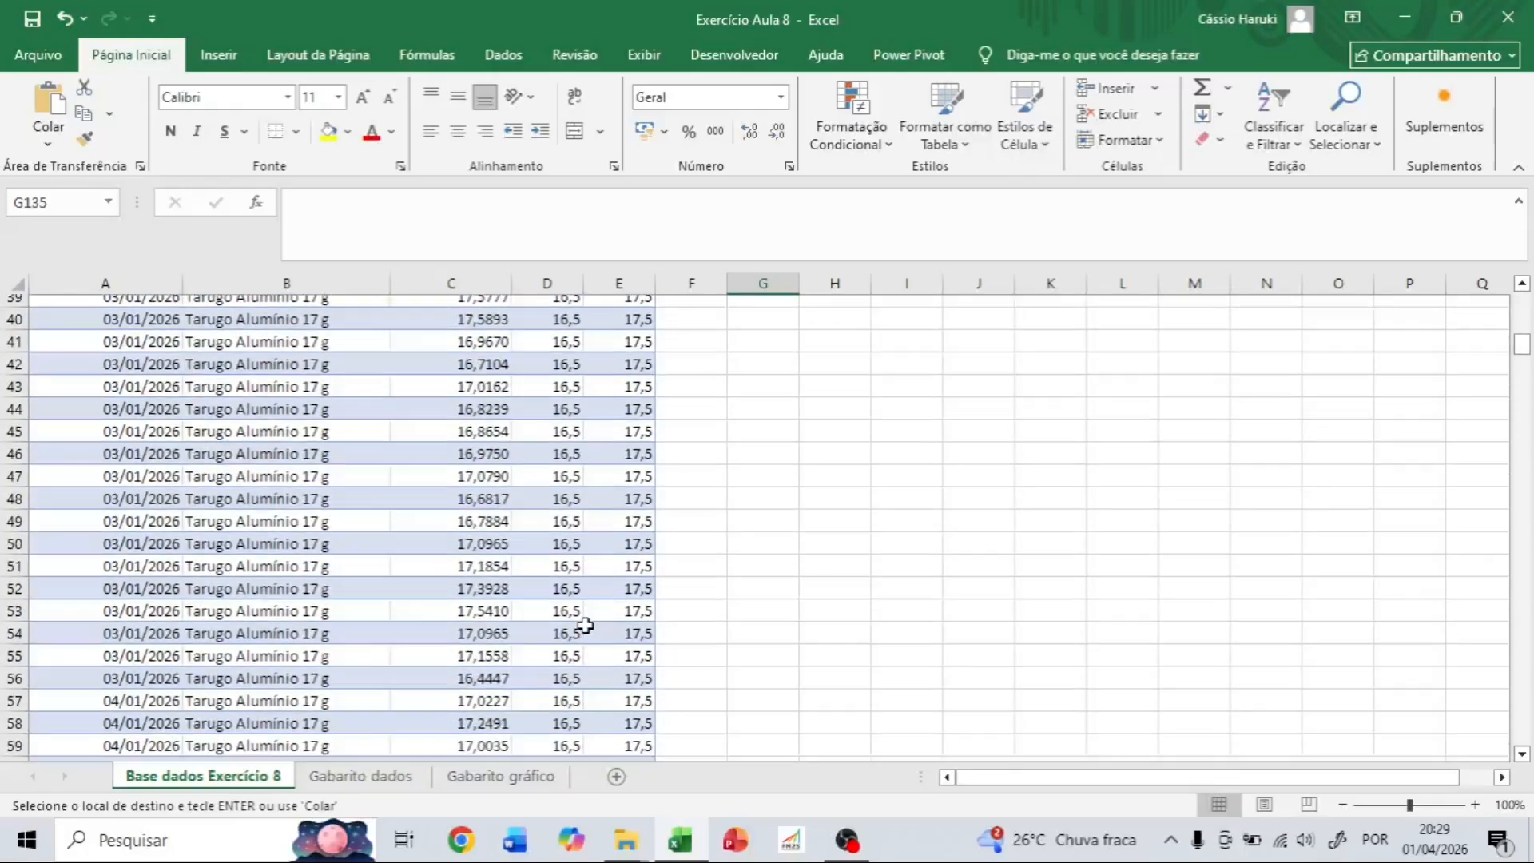
{"action": "scroll", "coordinate": [585, 625], "scroll_direction": "down", "scroll_amount": 20}
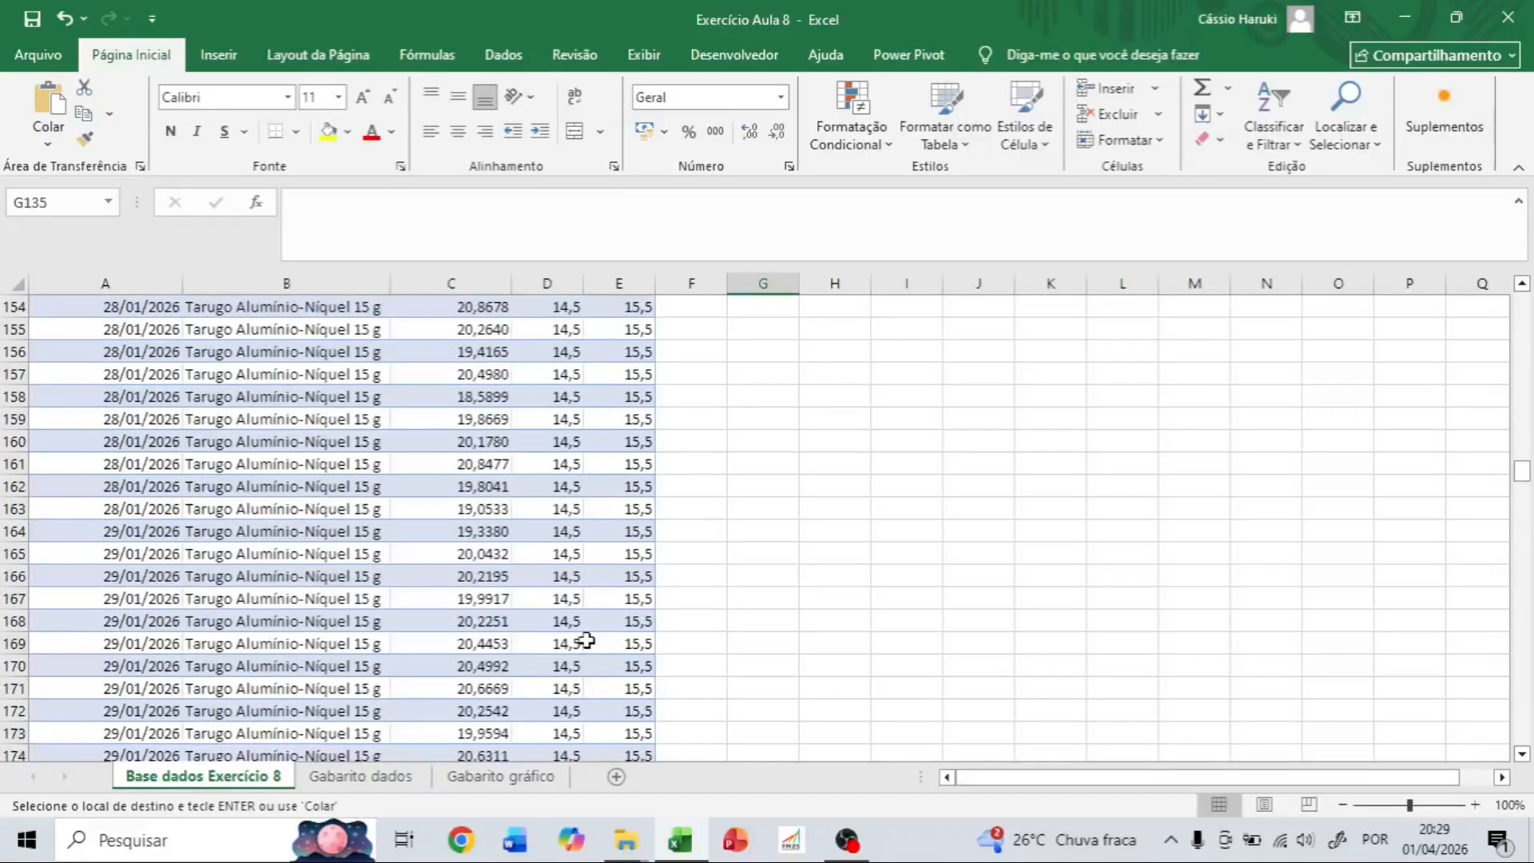
{"action": "scroll", "coordinate": [587, 640], "scroll_direction": "up", "scroll_amount": 20}
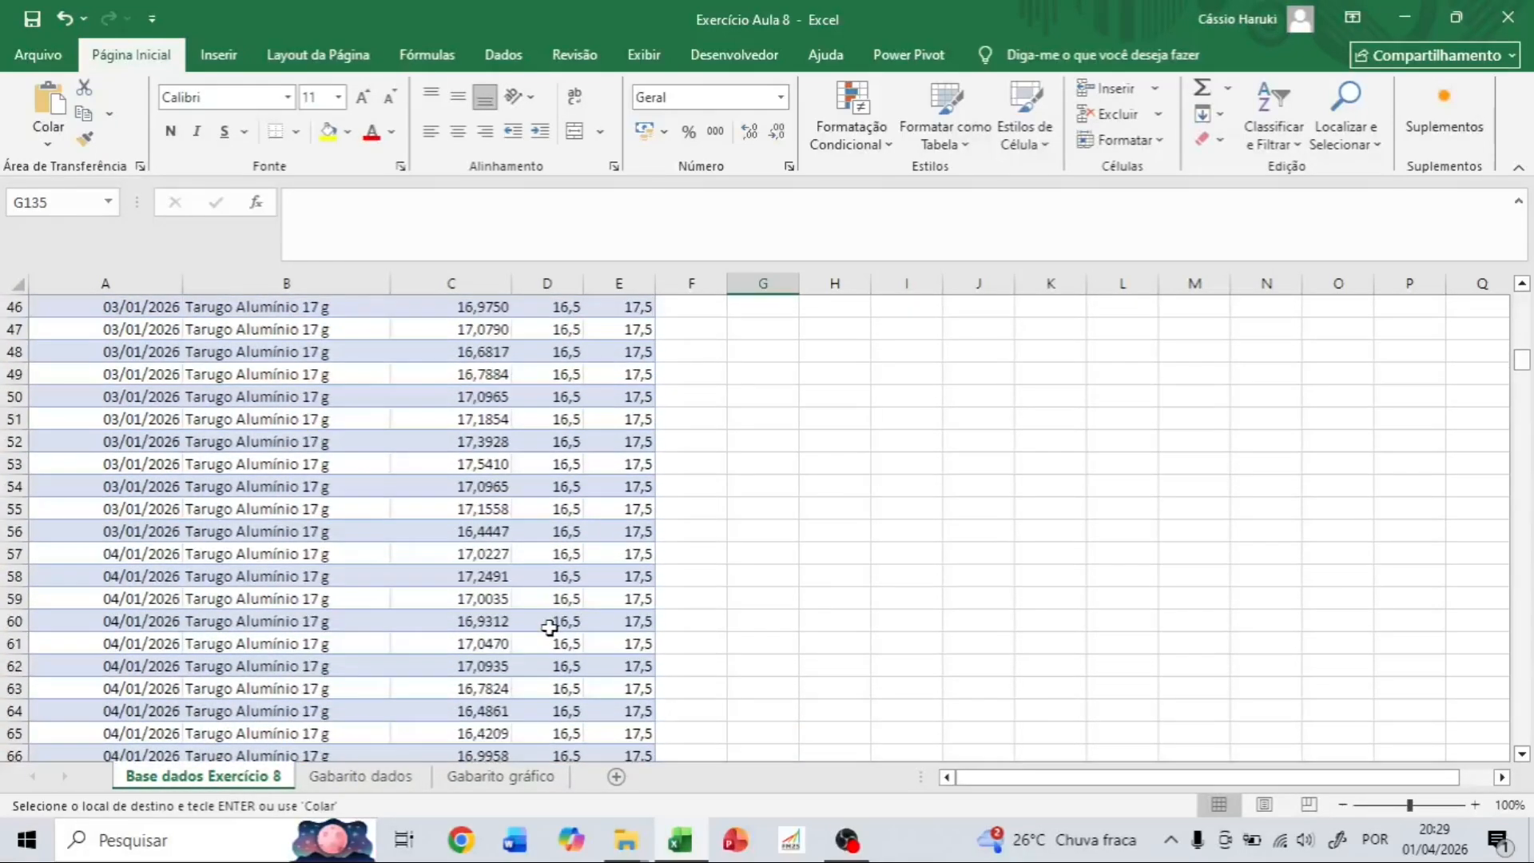
Create a pivot table on a new worksheet from the entire Tabela2 range, including its headers.
{"action": "scroll", "coordinate": [549, 627], "scroll_direction": "up", "scroll_amount": 15}
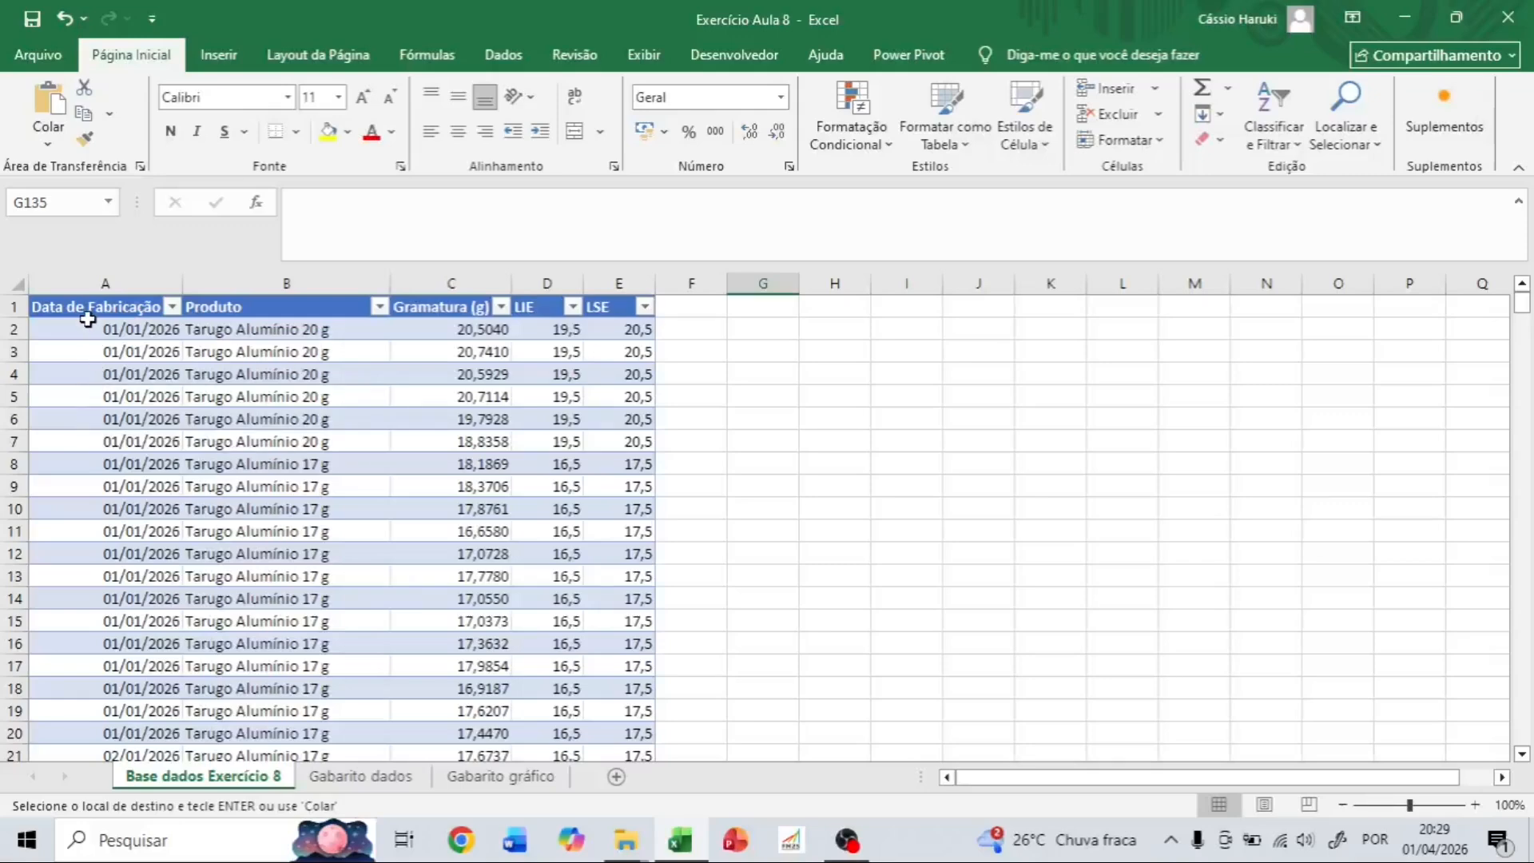
{"action": "left_click", "coordinate": [76, 312]}
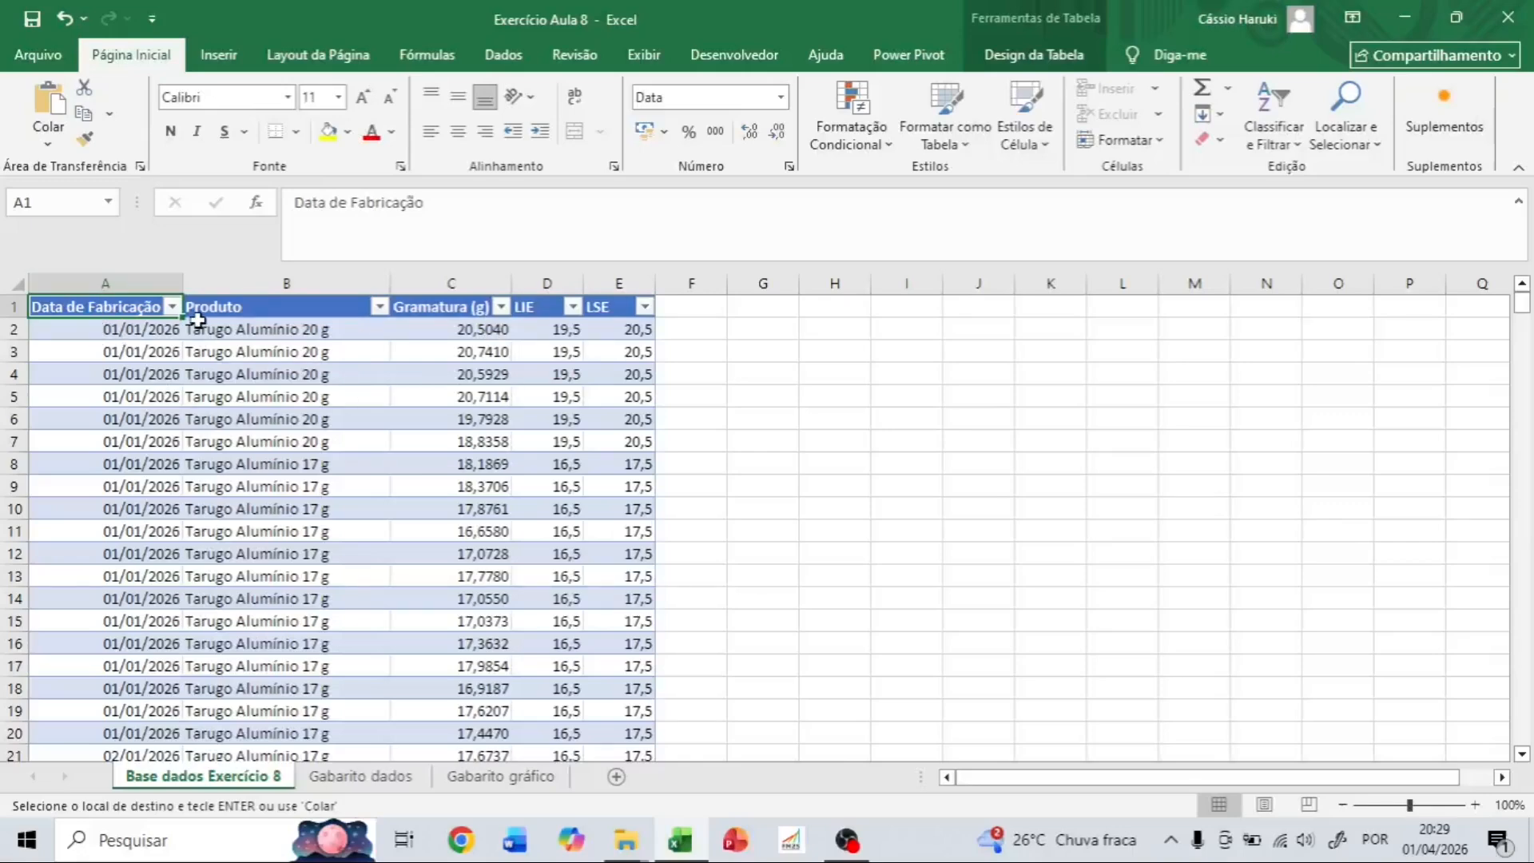
{"action": "key", "text": "ctrl+v"}
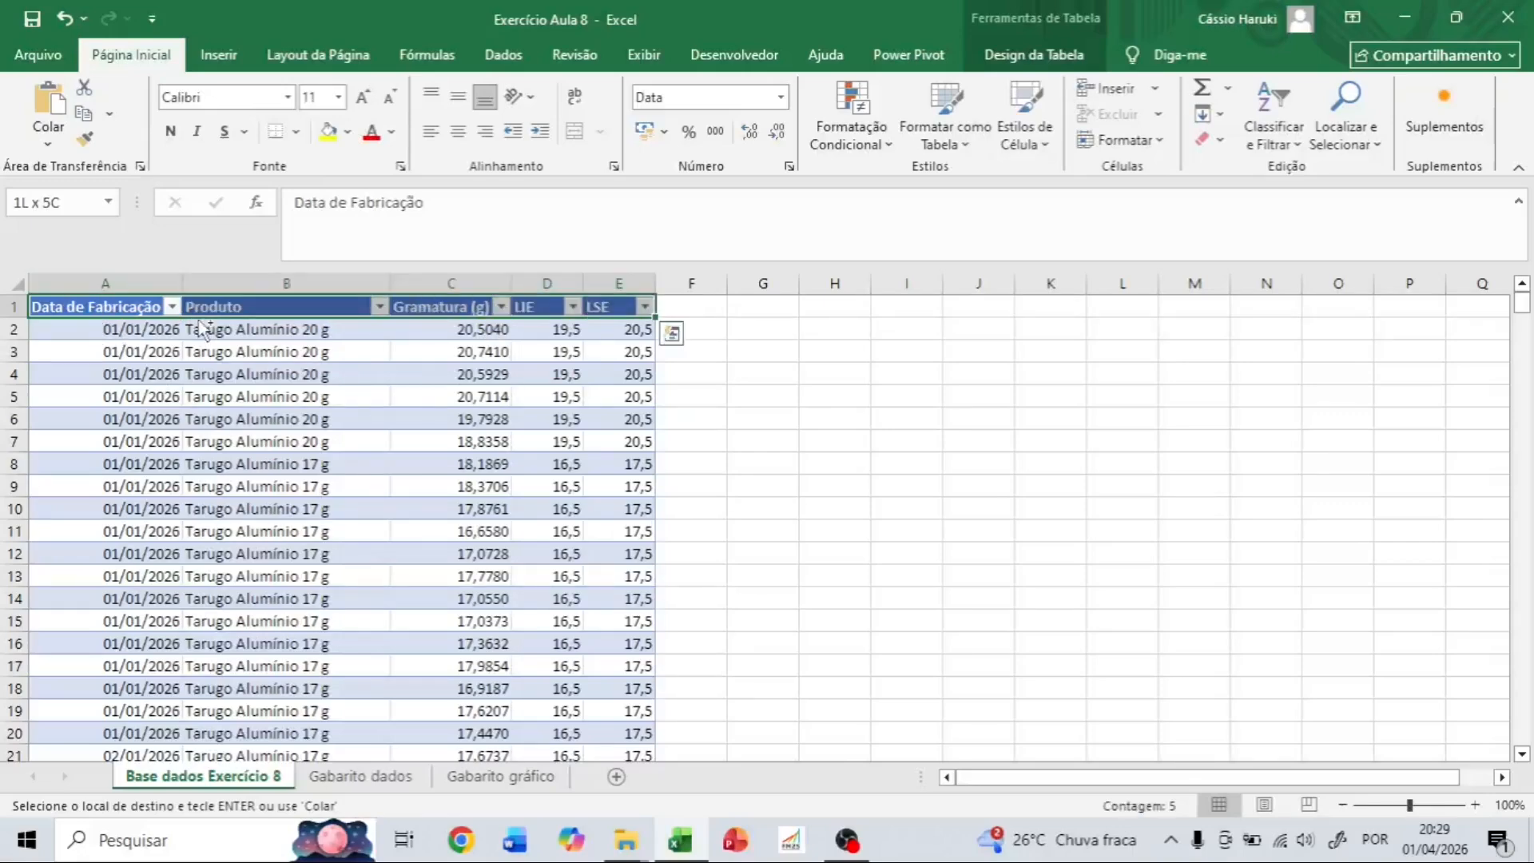
{"action": "key", "text": "ctrl+shift+Down"}
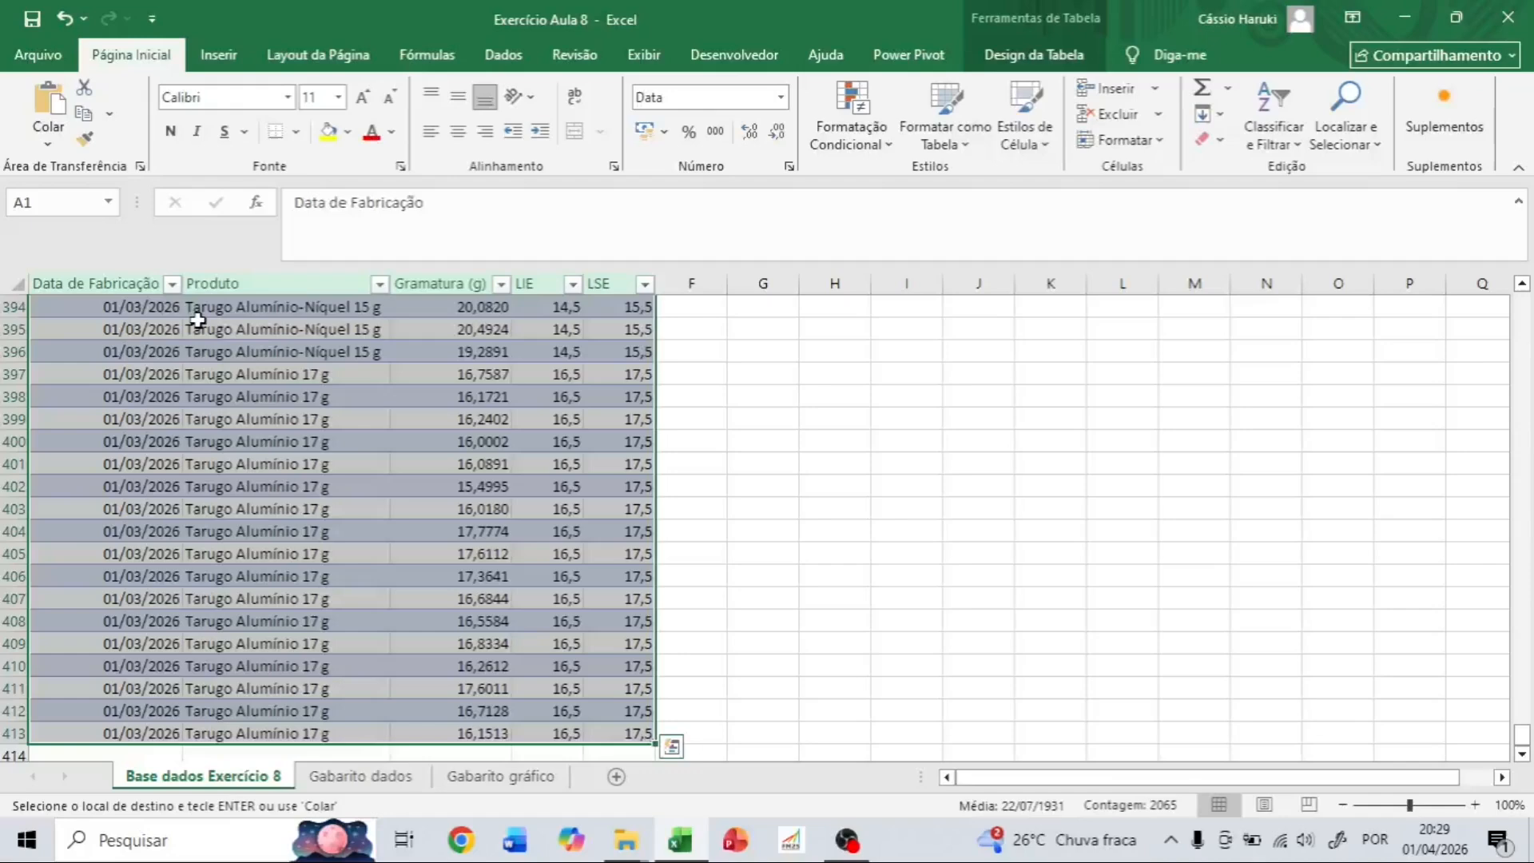
{"action": "left_click", "coordinate": [200, 54]}
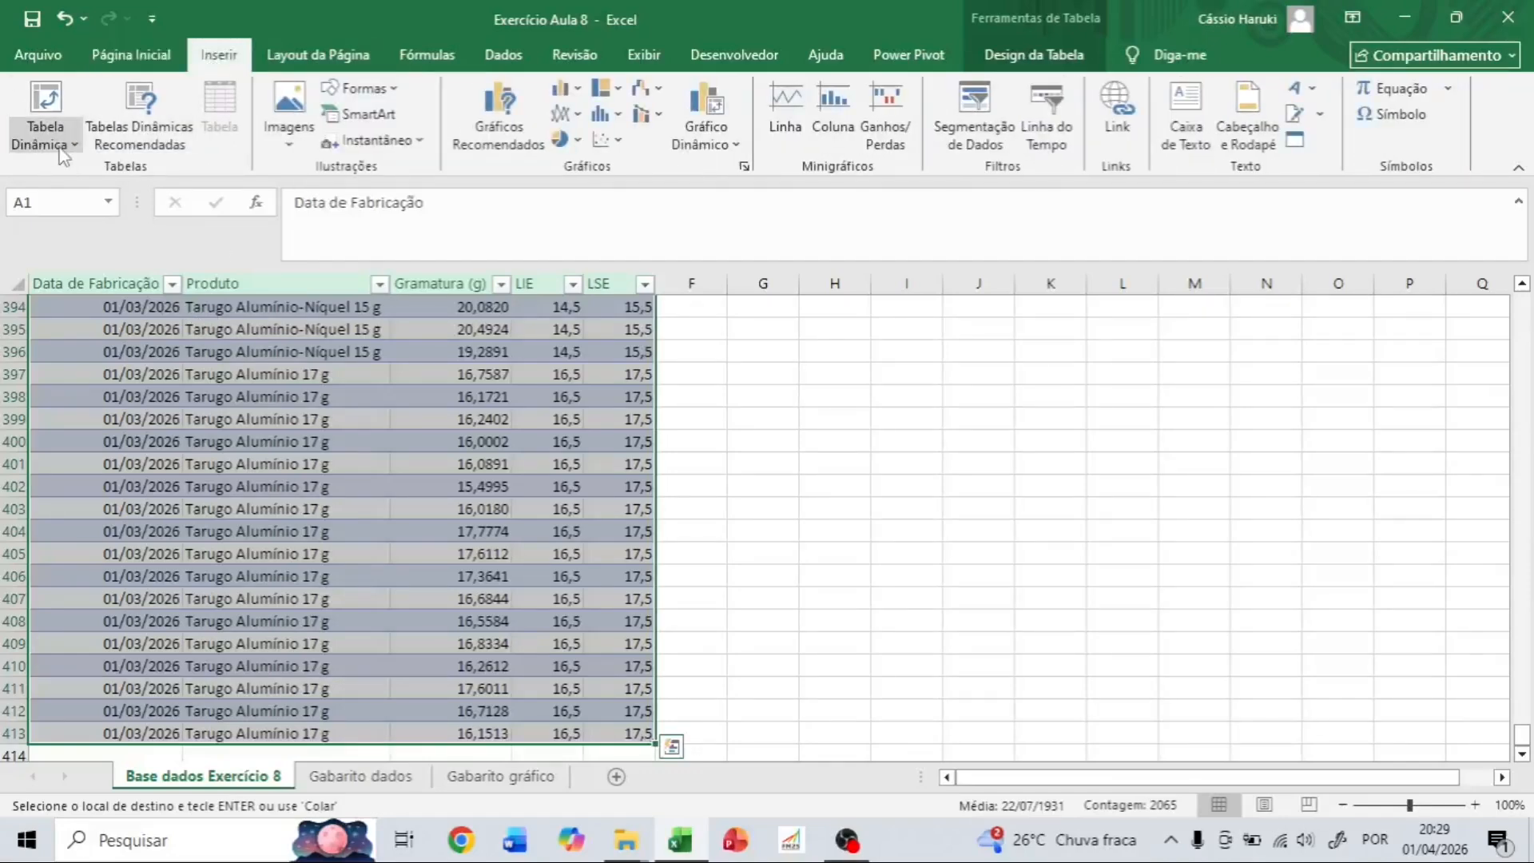
{"action": "left_click", "coordinate": [60, 94]}
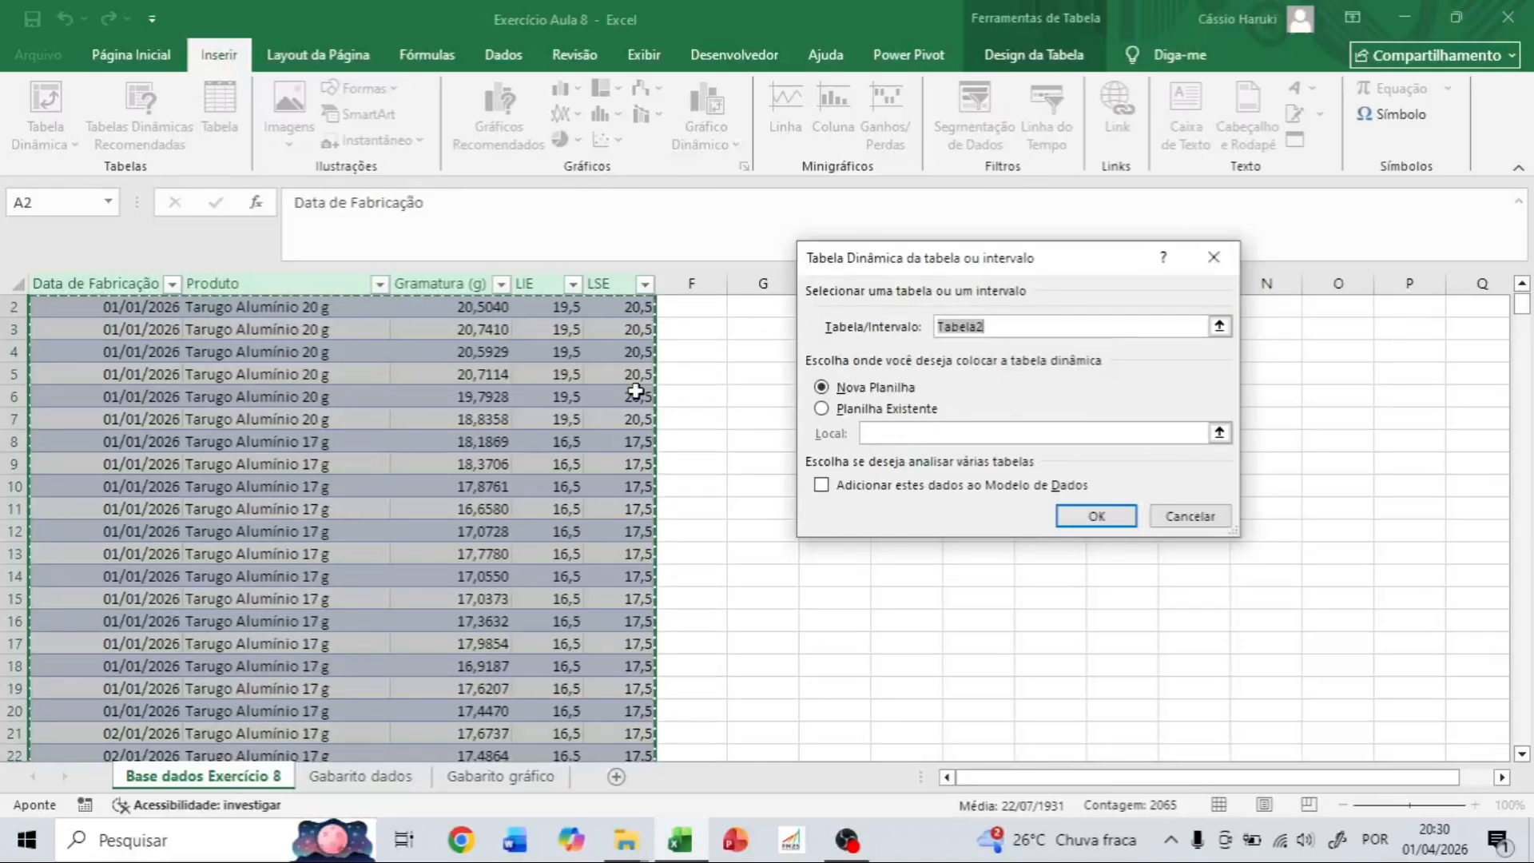
{"action": "scroll", "coordinate": [199, 397], "scroll_direction": "up", "scroll_amount": 1}
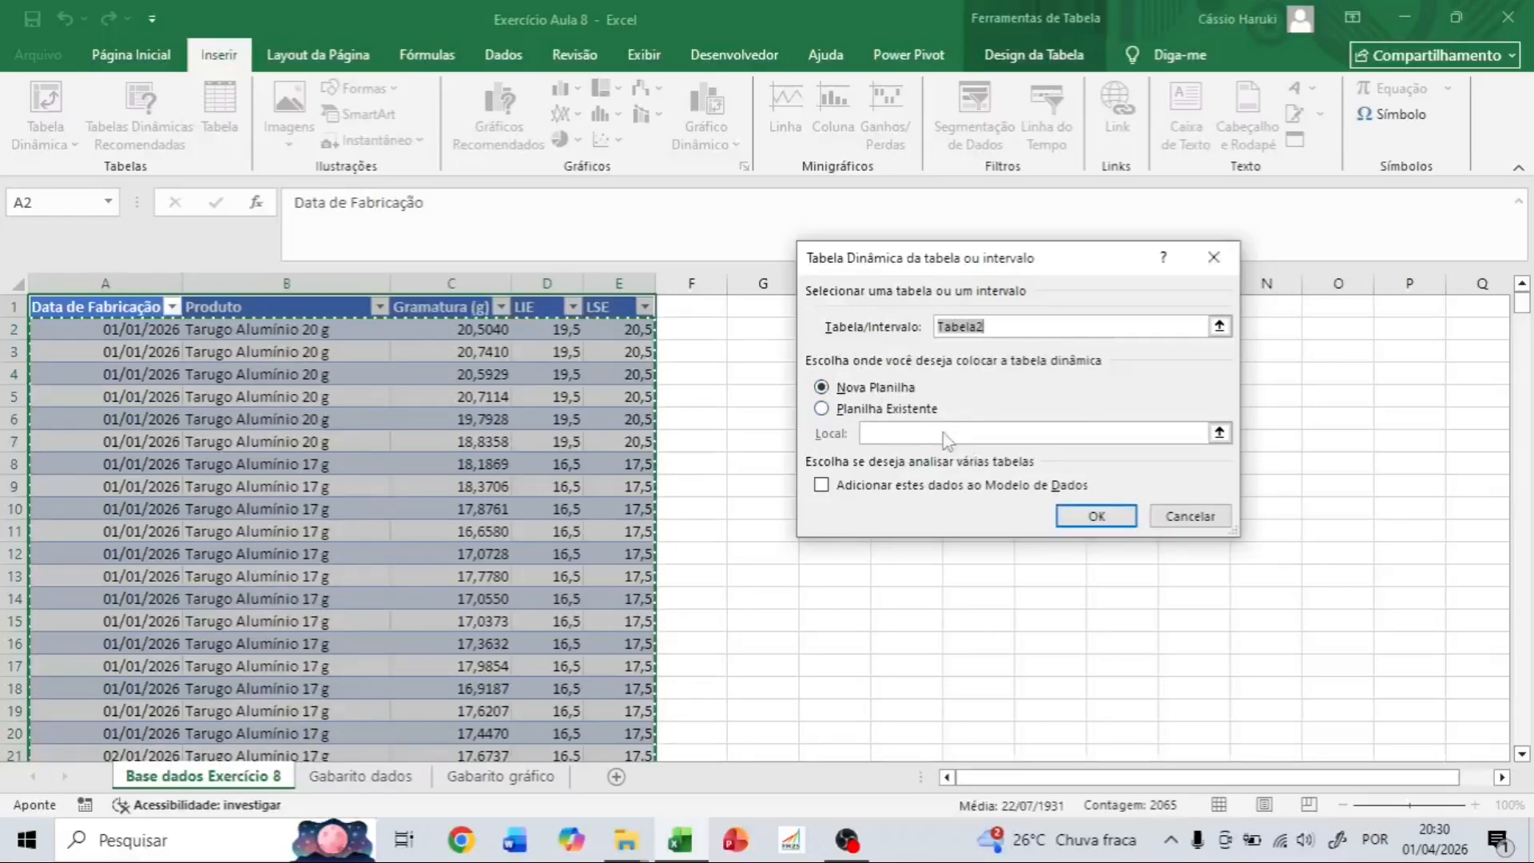
{"action": "left_click", "coordinate": [1080, 515]}
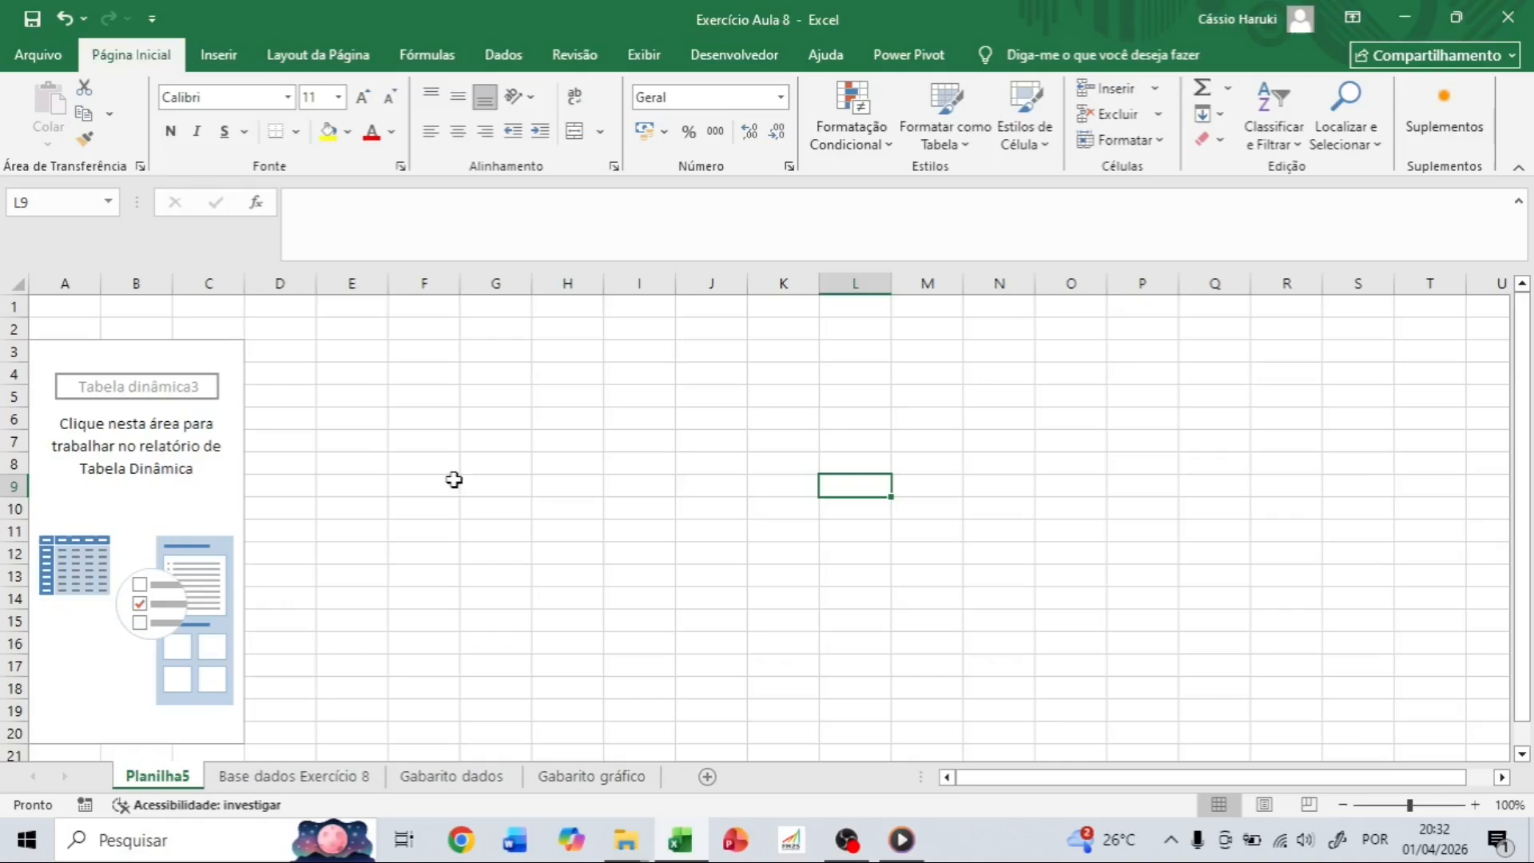
Place Data de Fabricação in the pivot table's rows and Gramatura (g) in its values.
{"action": "left_click", "coordinate": [130, 445]}
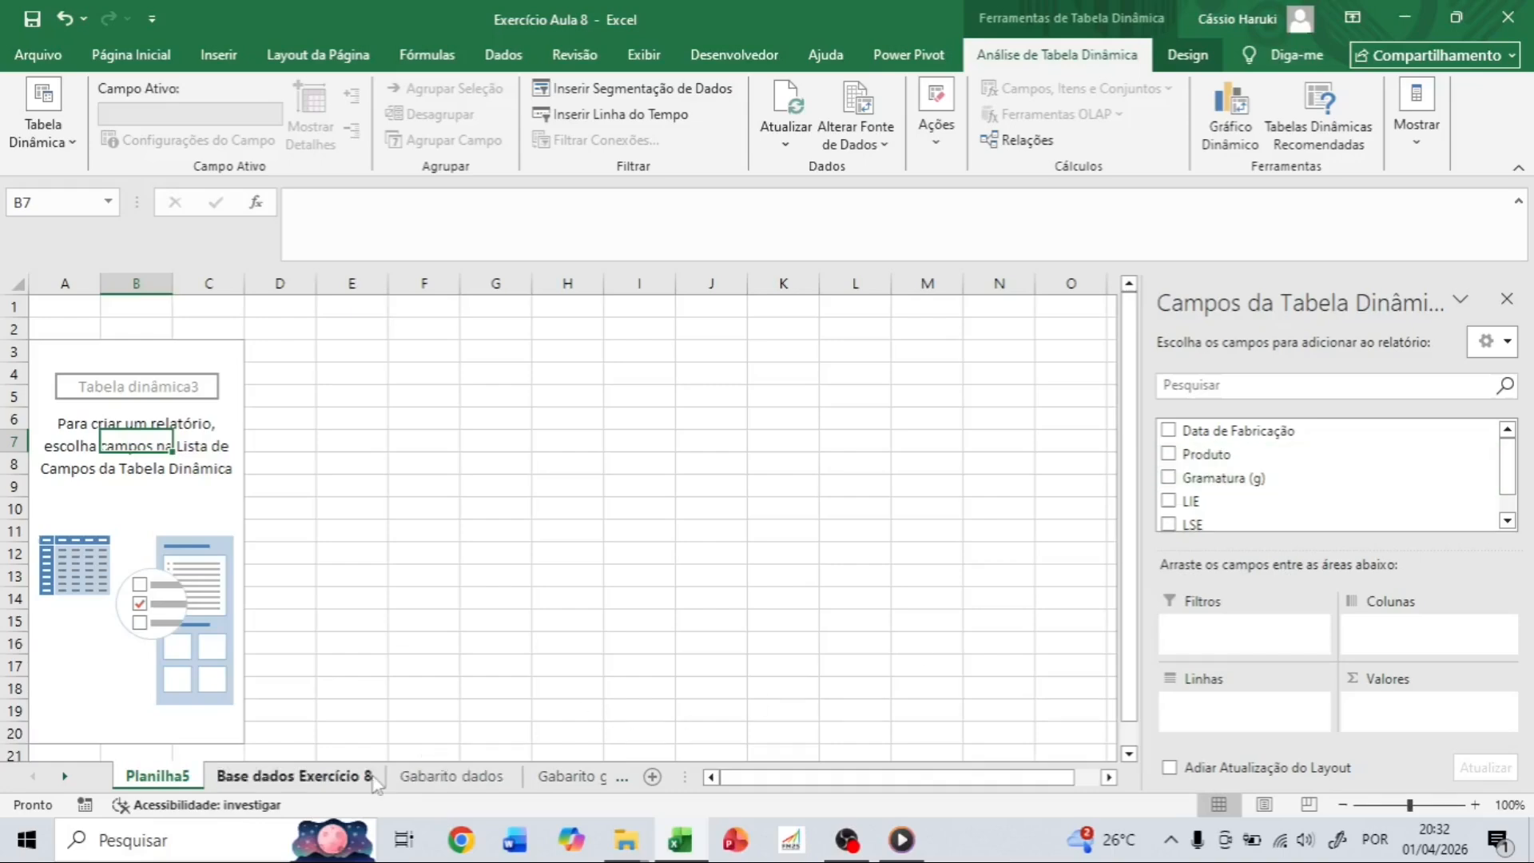
{"action": "left_click", "coordinate": [347, 777]}
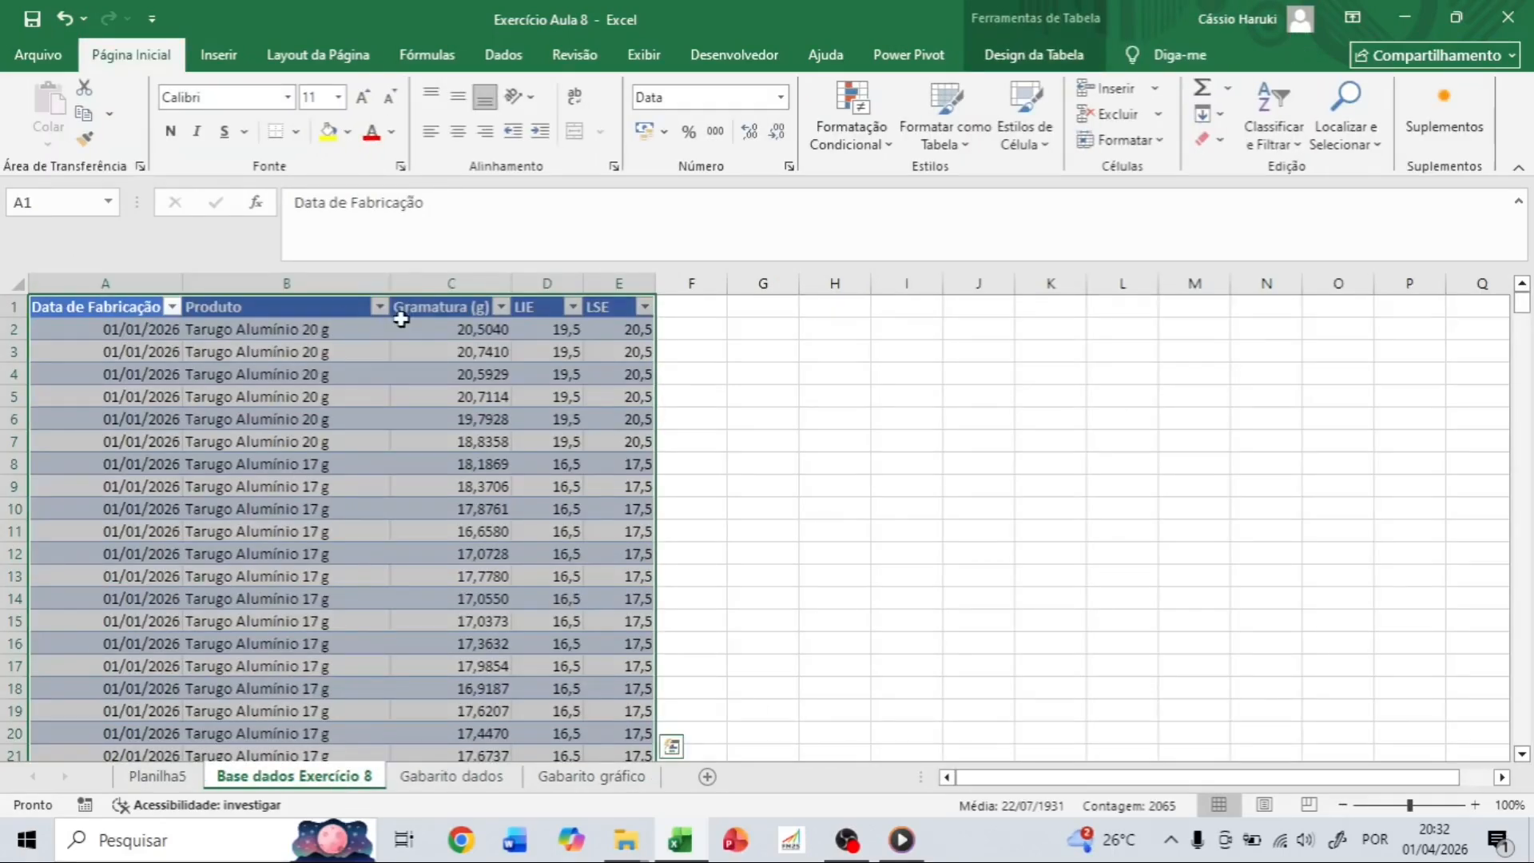
{"action": "left_click", "coordinate": [120, 777]}
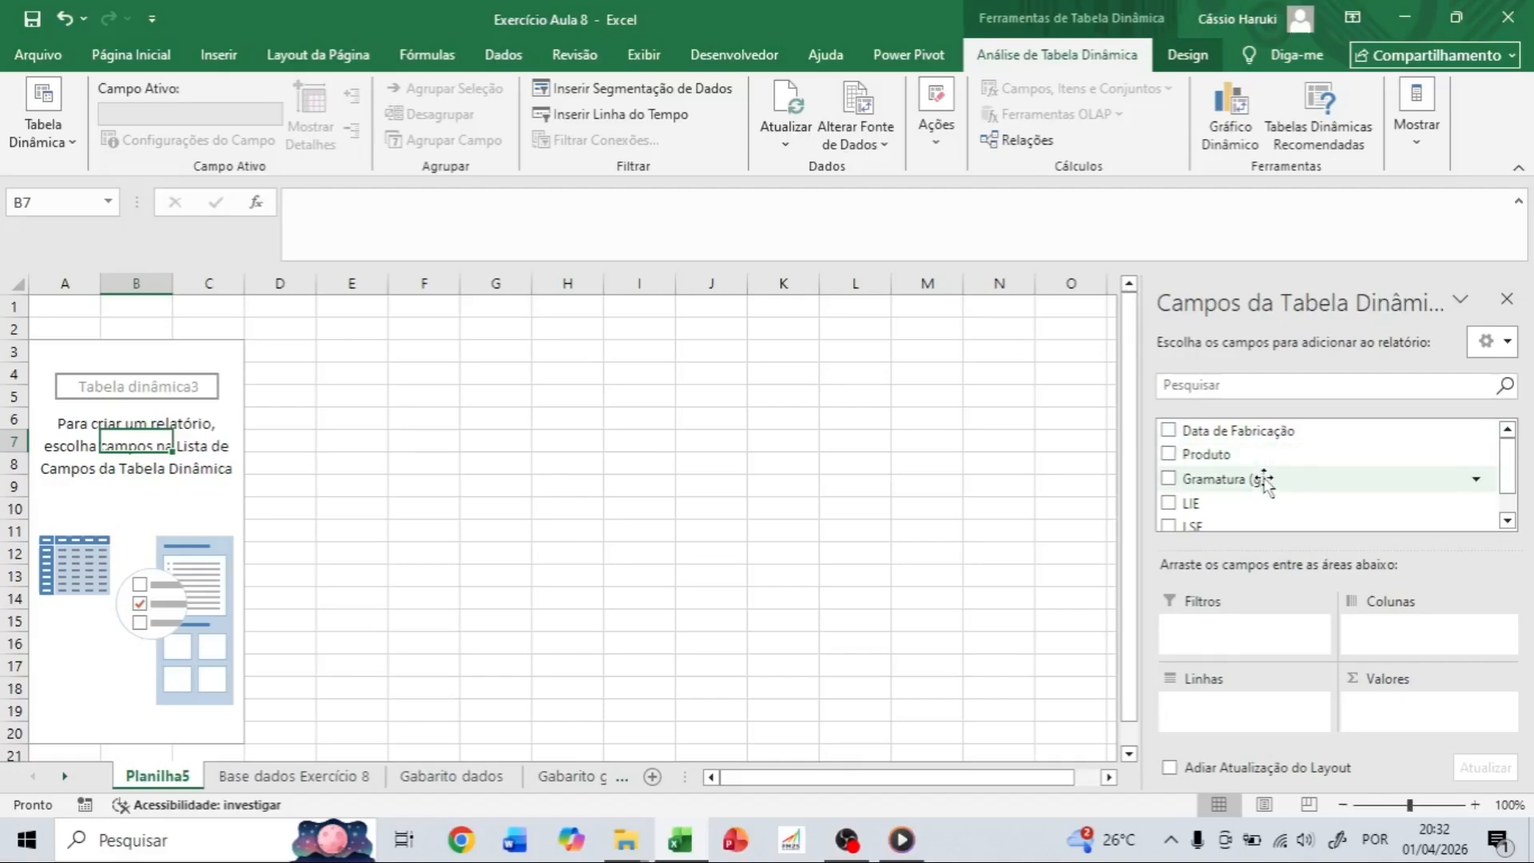
{"action": "scroll", "coordinate": [1264, 479], "scroll_direction": "down", "scroll_amount": 1}
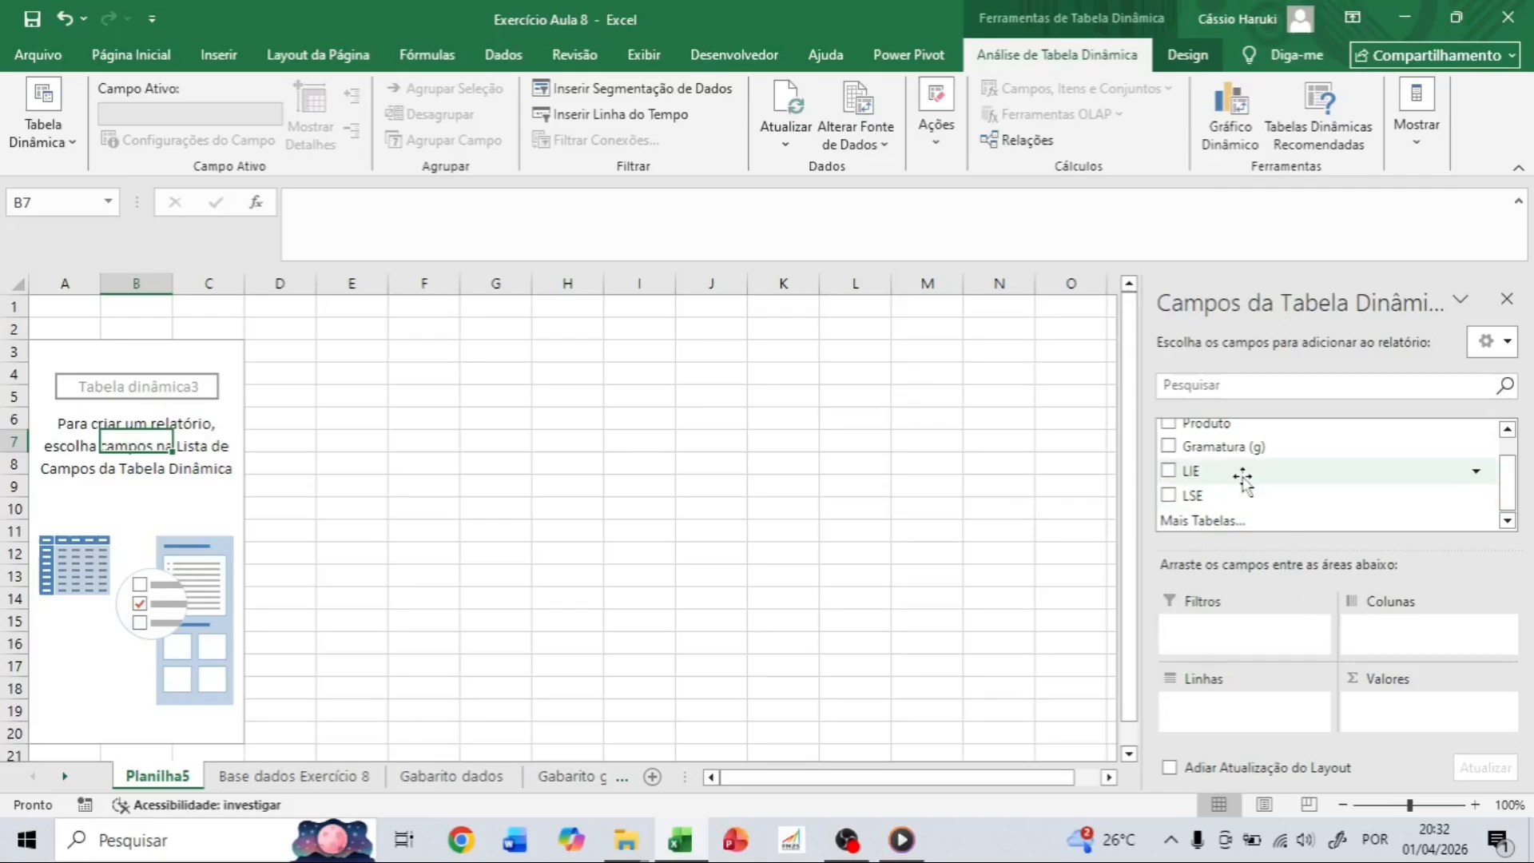
{"action": "scroll", "coordinate": [1250, 481], "scroll_direction": "up", "scroll_amount": 1}
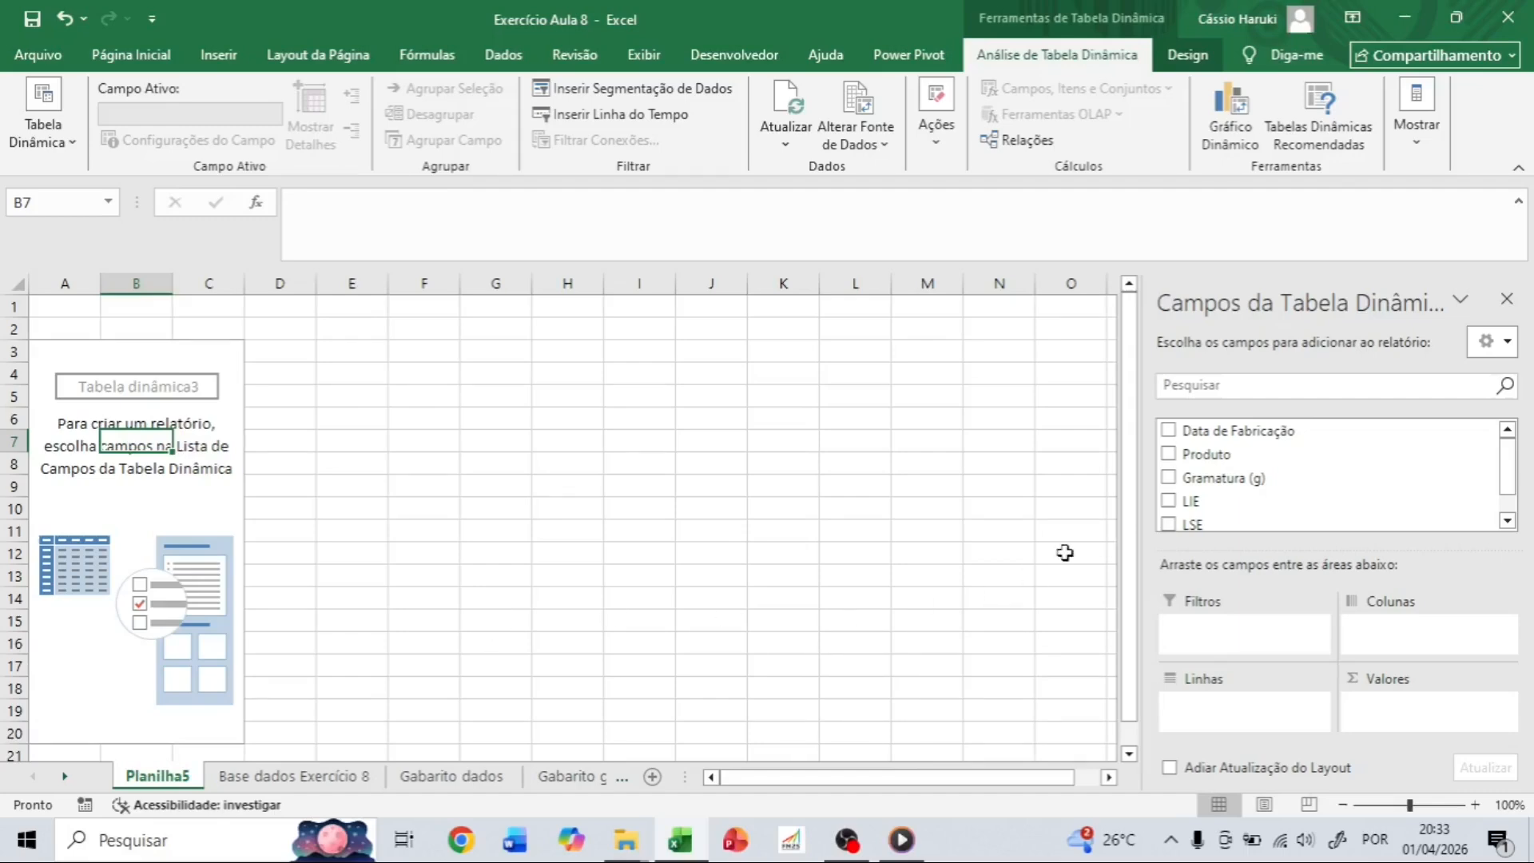
{"action": "scroll", "coordinate": [1254, 491], "scroll_direction": "down", "scroll_amount": 1}
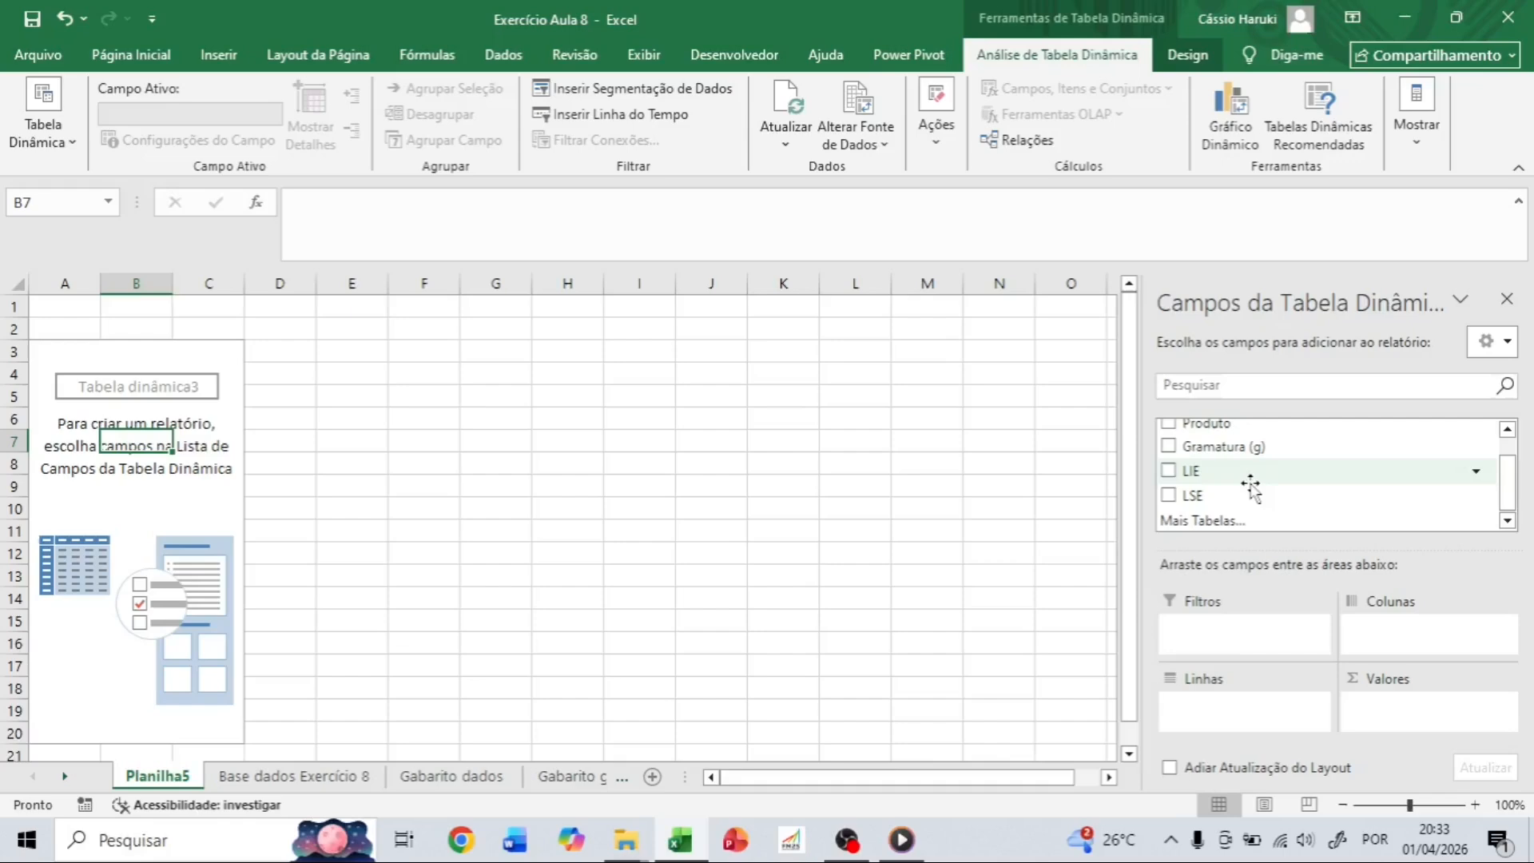
{"action": "scroll", "coordinate": [1254, 483], "scroll_direction": "up", "scroll_amount": 1}
{"action": "left_click_drag", "start_coordinate": [1269, 438], "coordinate": [1248, 705]}
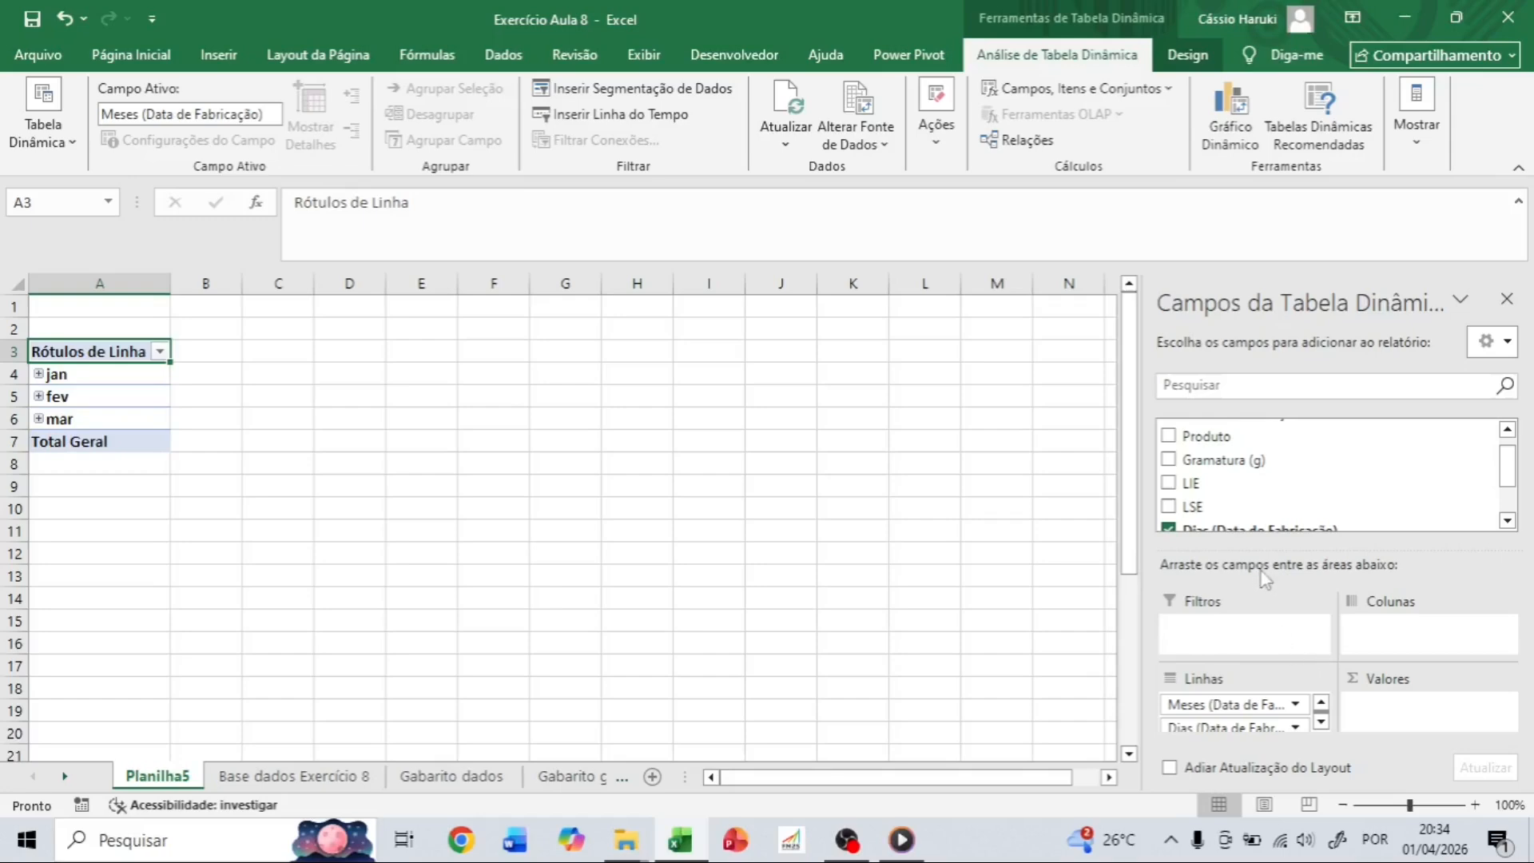
{"action": "left_click_drag", "start_coordinate": [1248, 461], "coordinate": [1423, 715]}
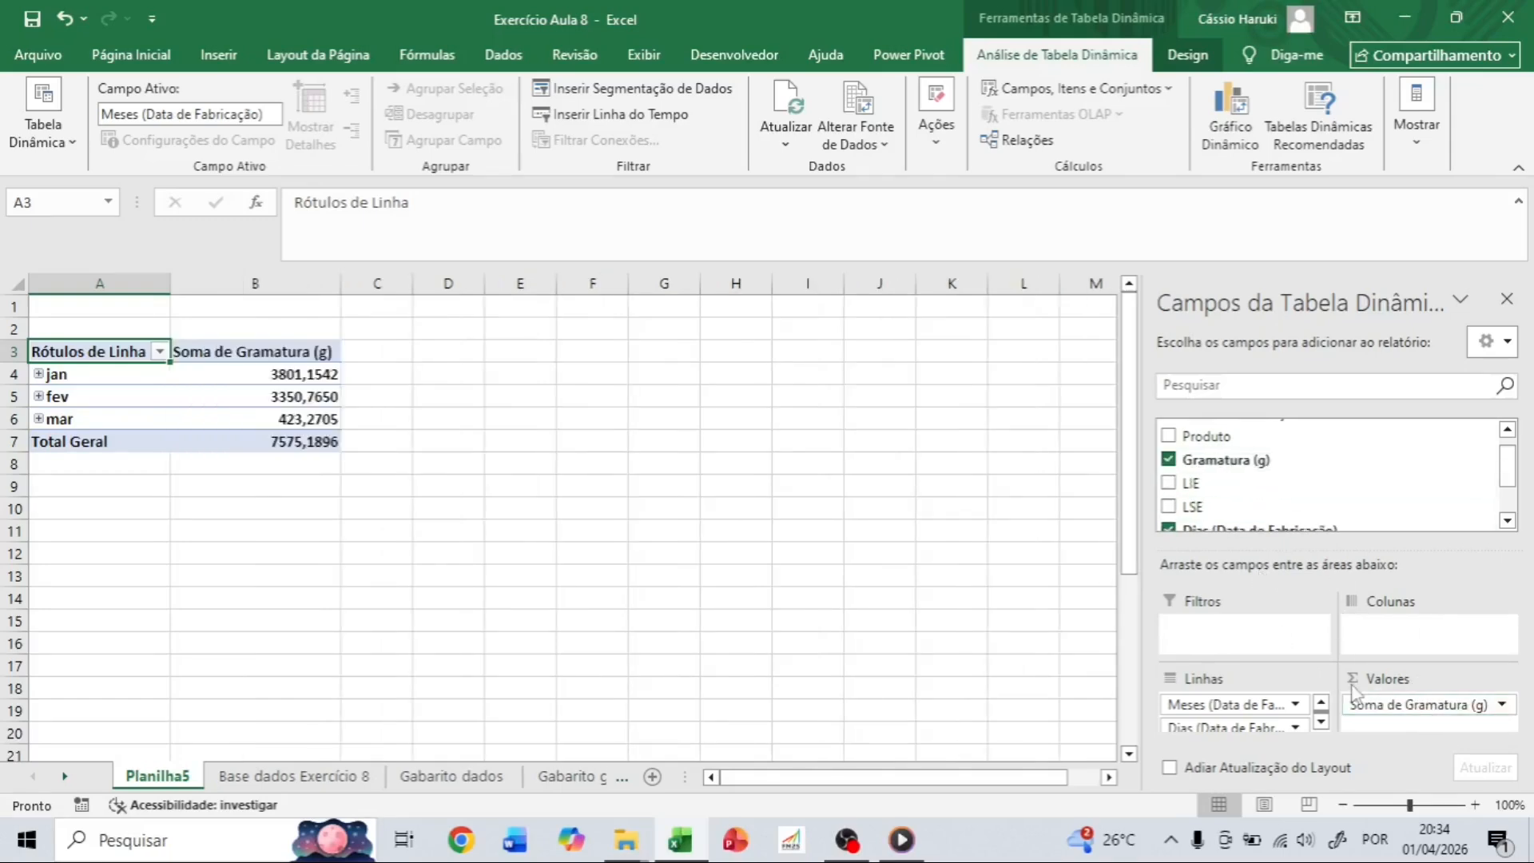
Expand the jan group and its 01/jan entry down to the 01/01/2026 row, and inspect that row's summed weight.
{"action": "left_click", "coordinate": [43, 378]}
{"action": "left_click", "coordinate": [38, 373]}
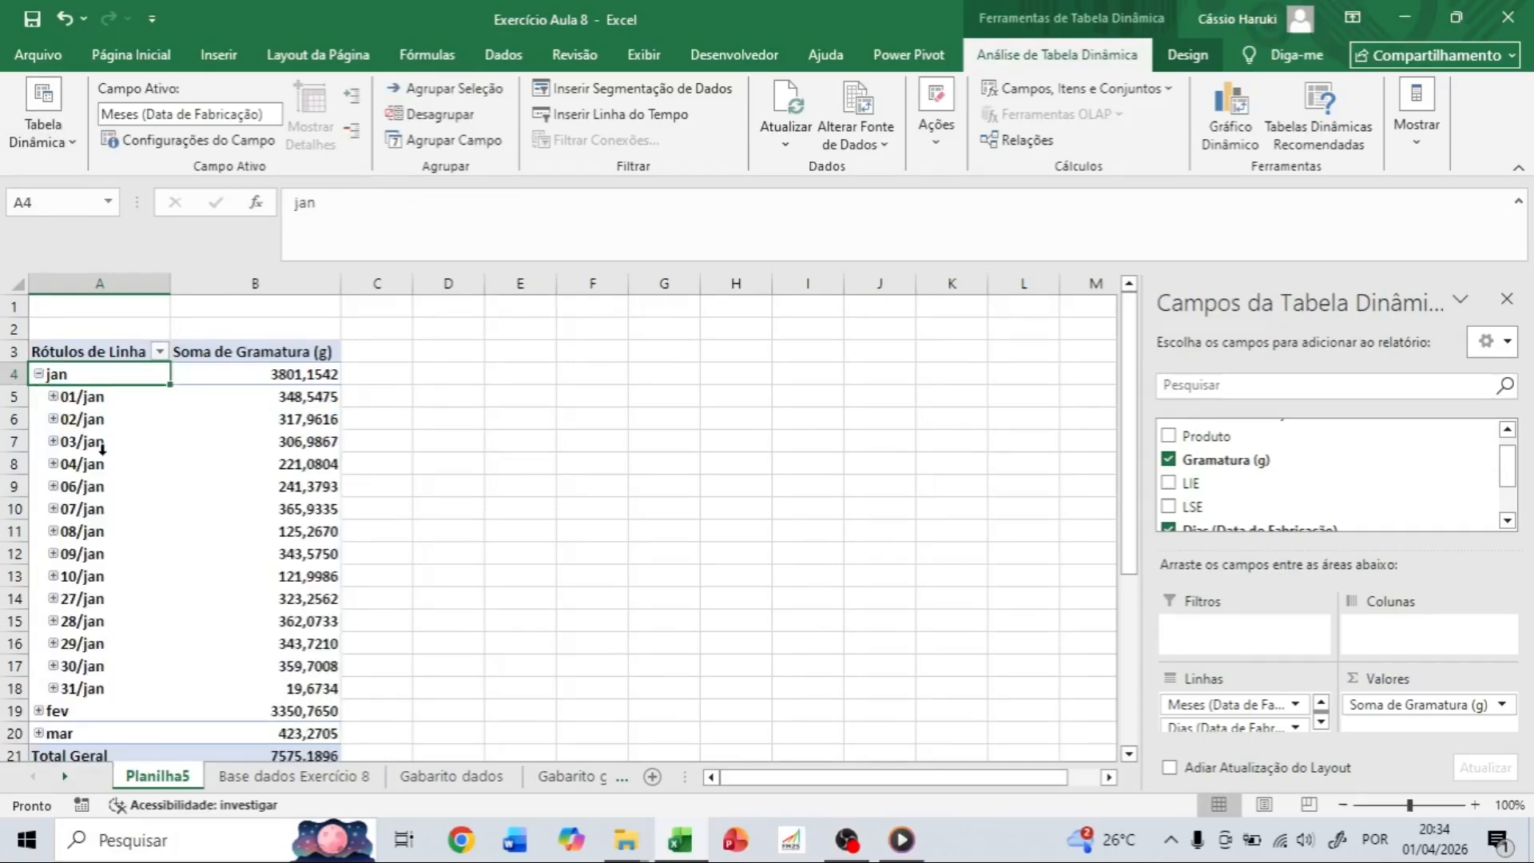
{"action": "left_click", "coordinate": [53, 397]}
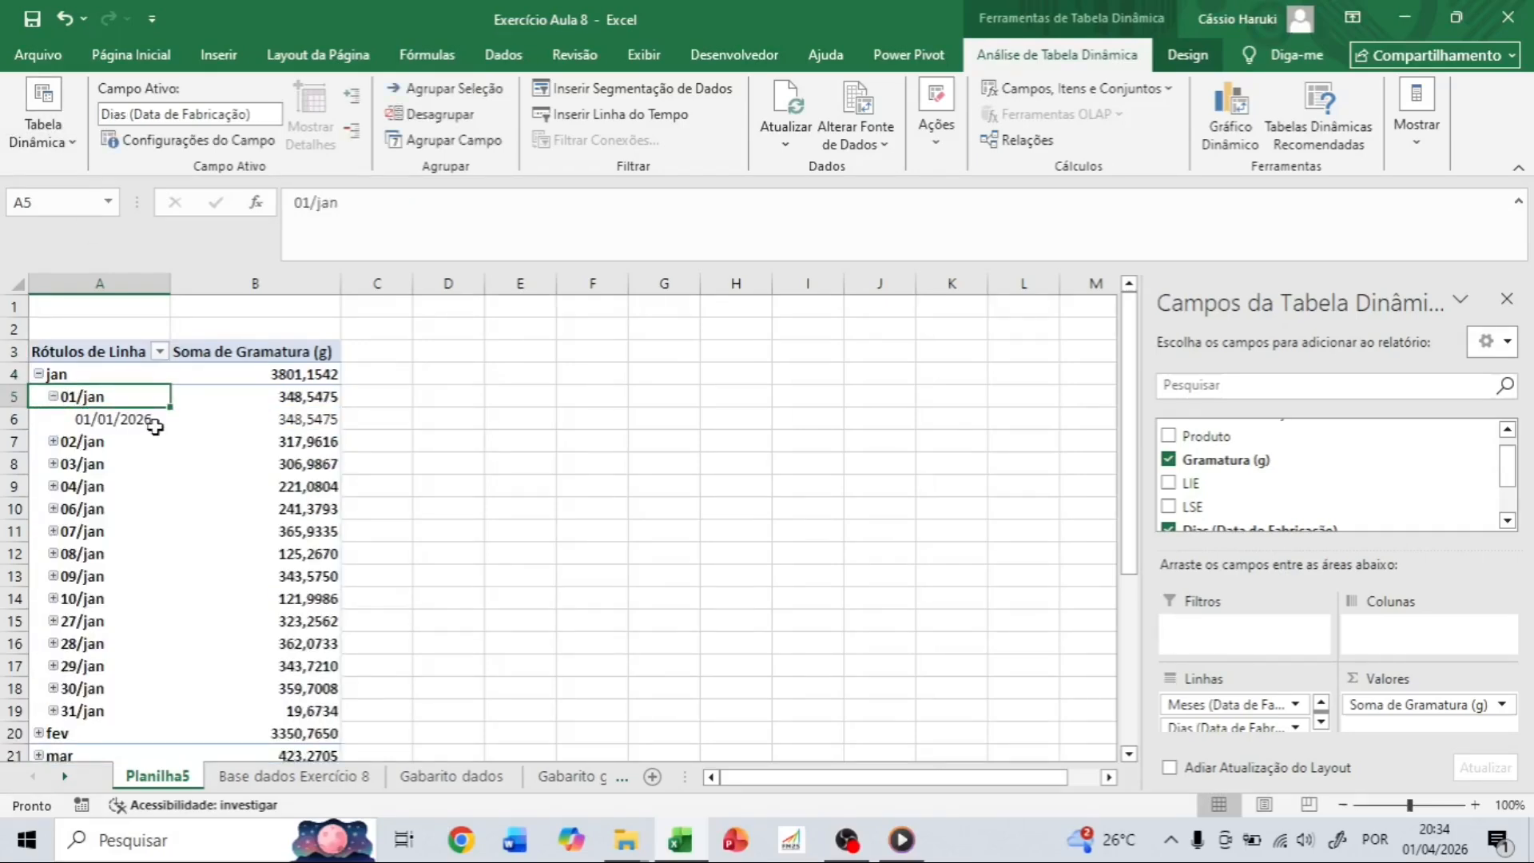
{"action": "left_click", "coordinate": [292, 420]}
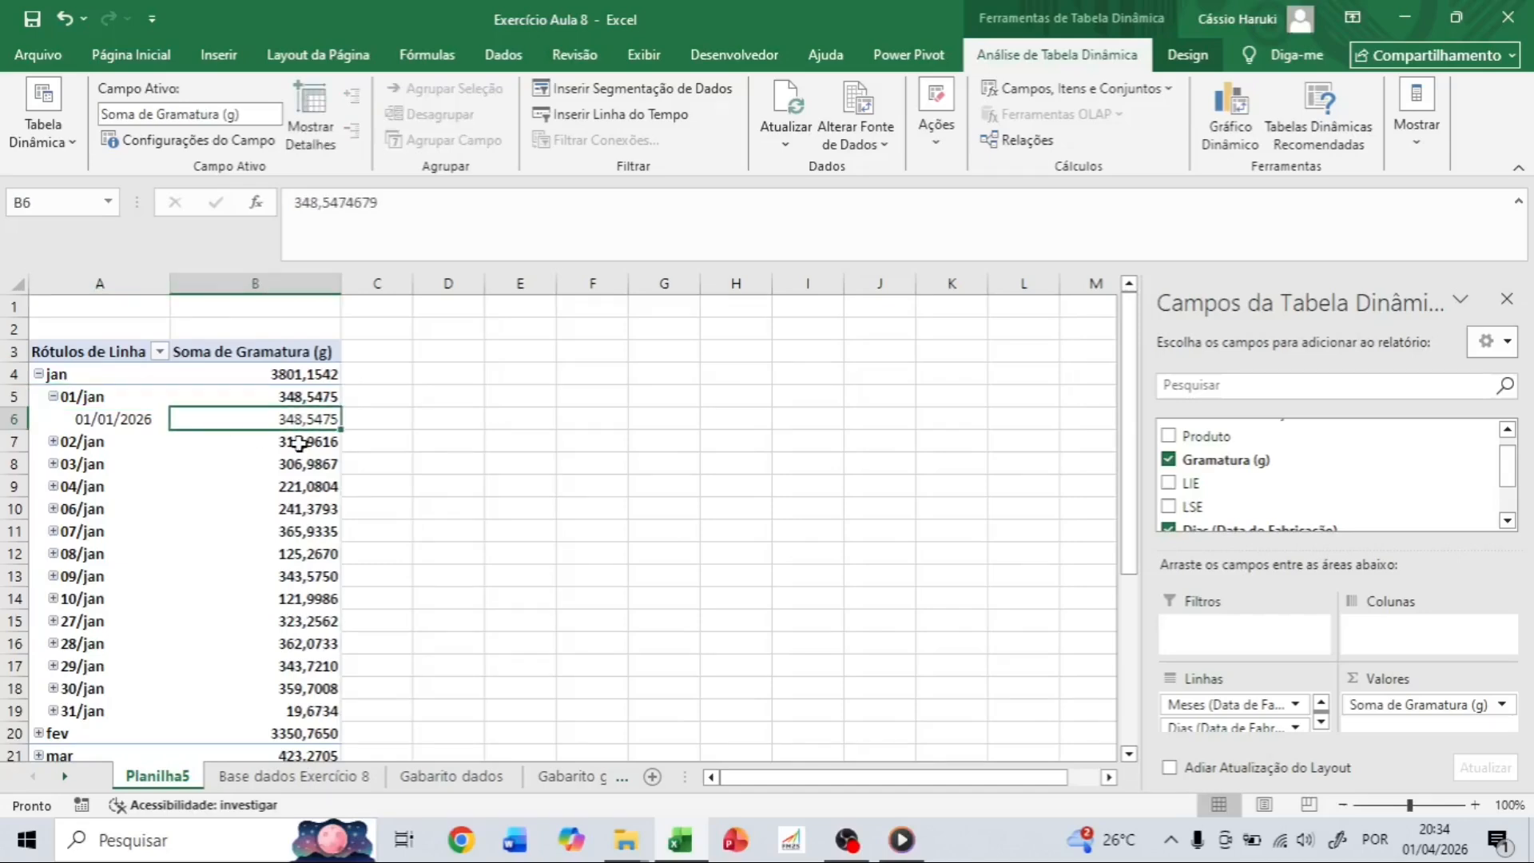
{"action": "left_click", "coordinate": [114, 421]}
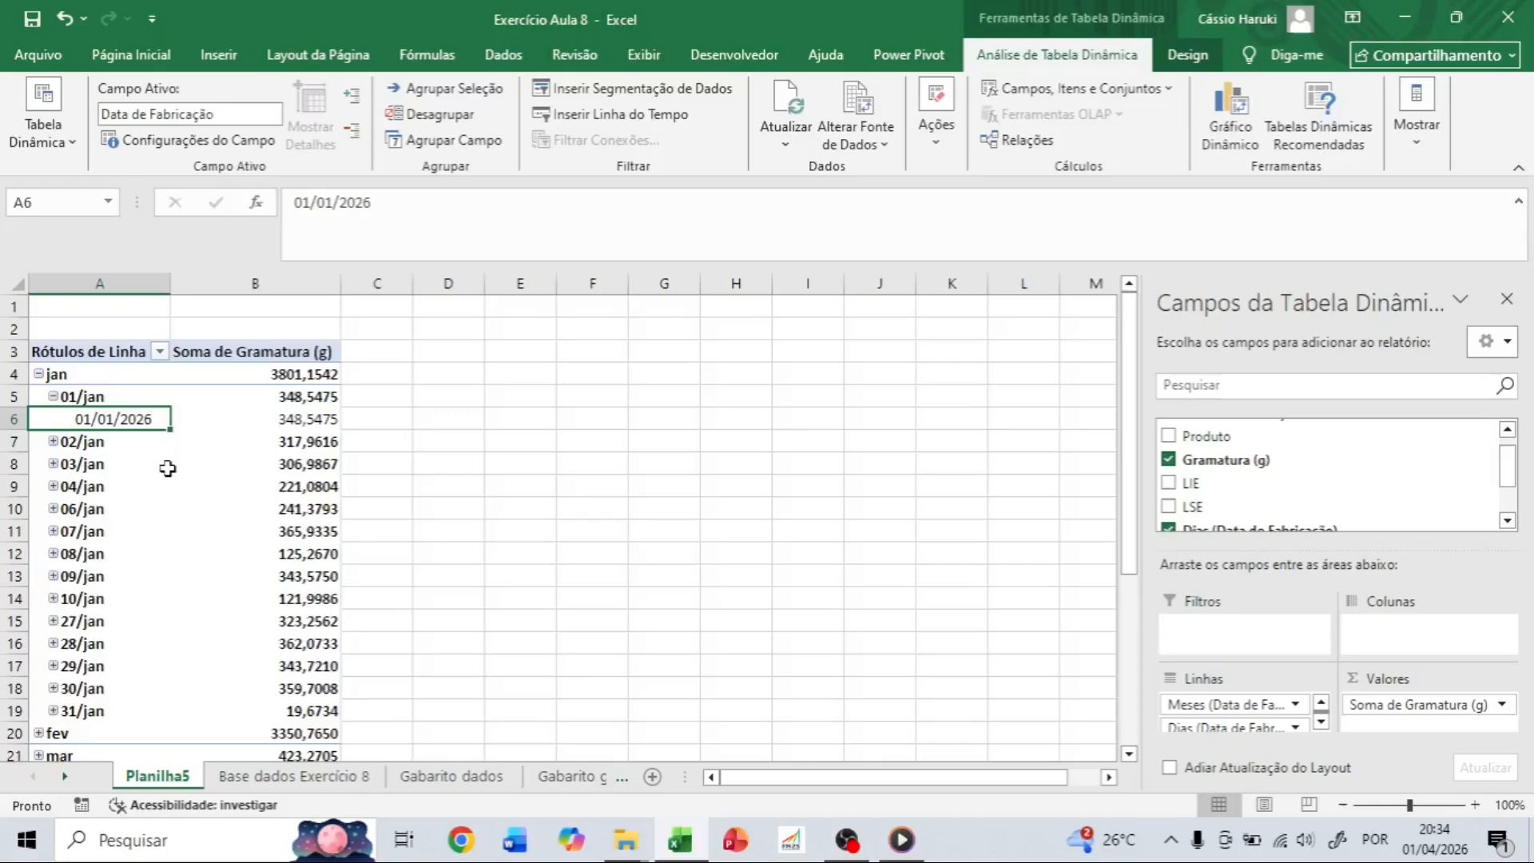
{"action": "left_click", "coordinate": [320, 422]}
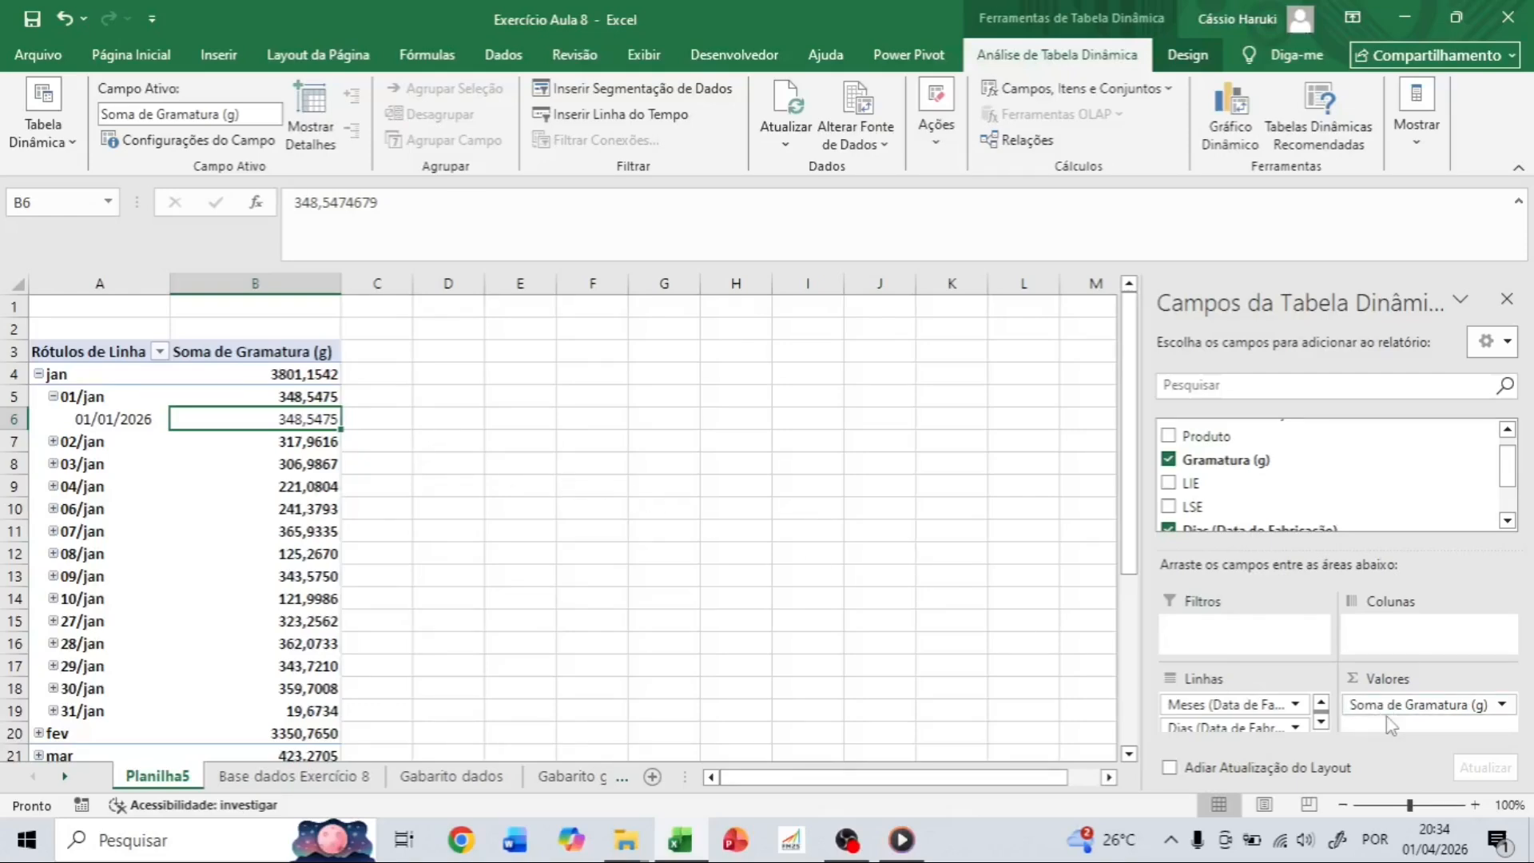
Change the Gramatura (g) value field's summary calculation to Média.
{"action": "left_click", "coordinate": [1502, 704]}
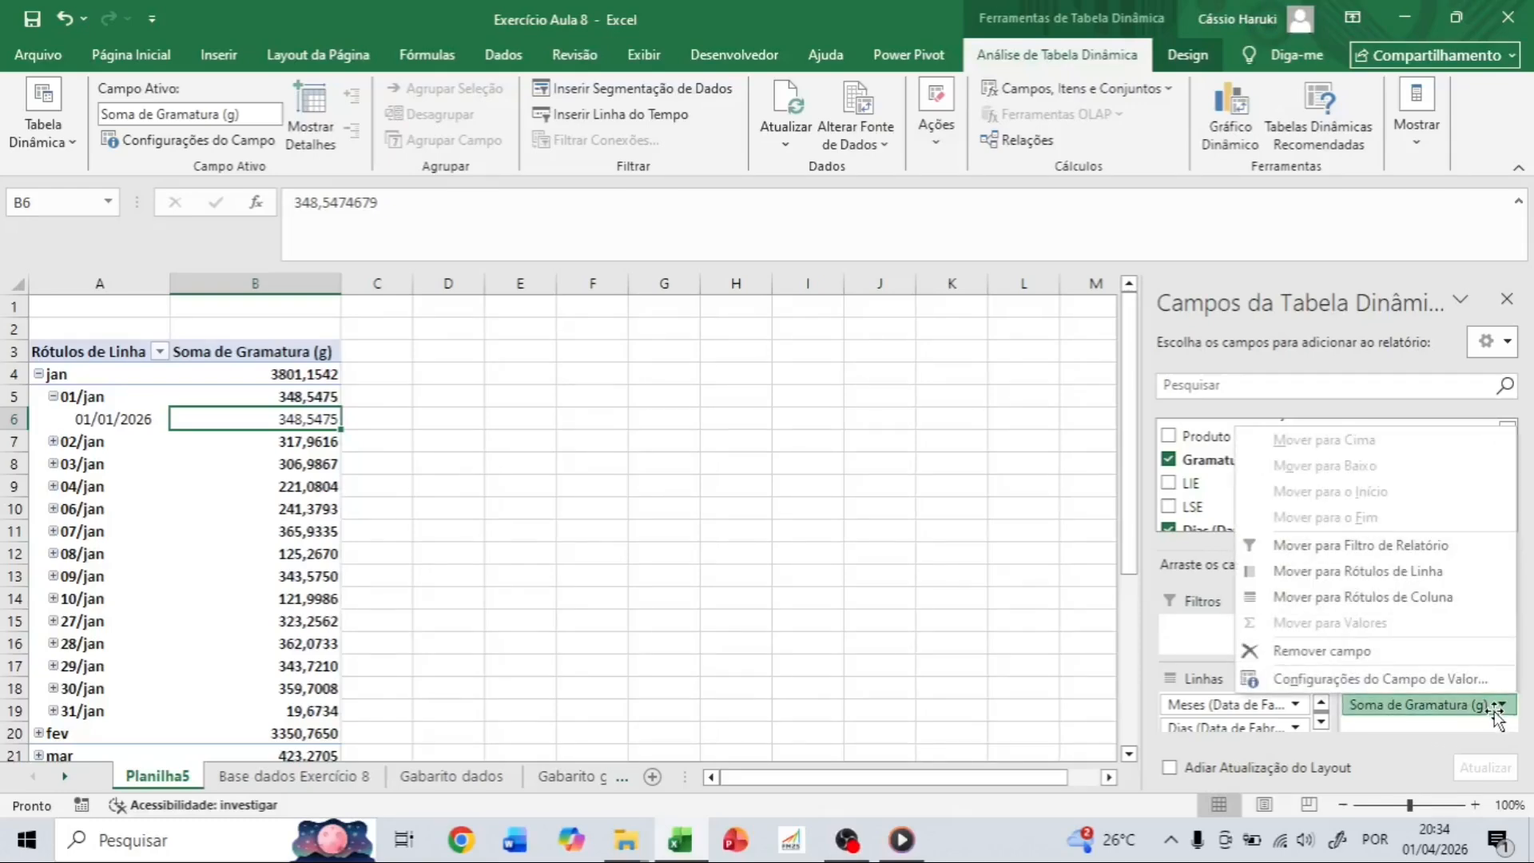
{"action": "left_click", "coordinate": [1345, 679]}
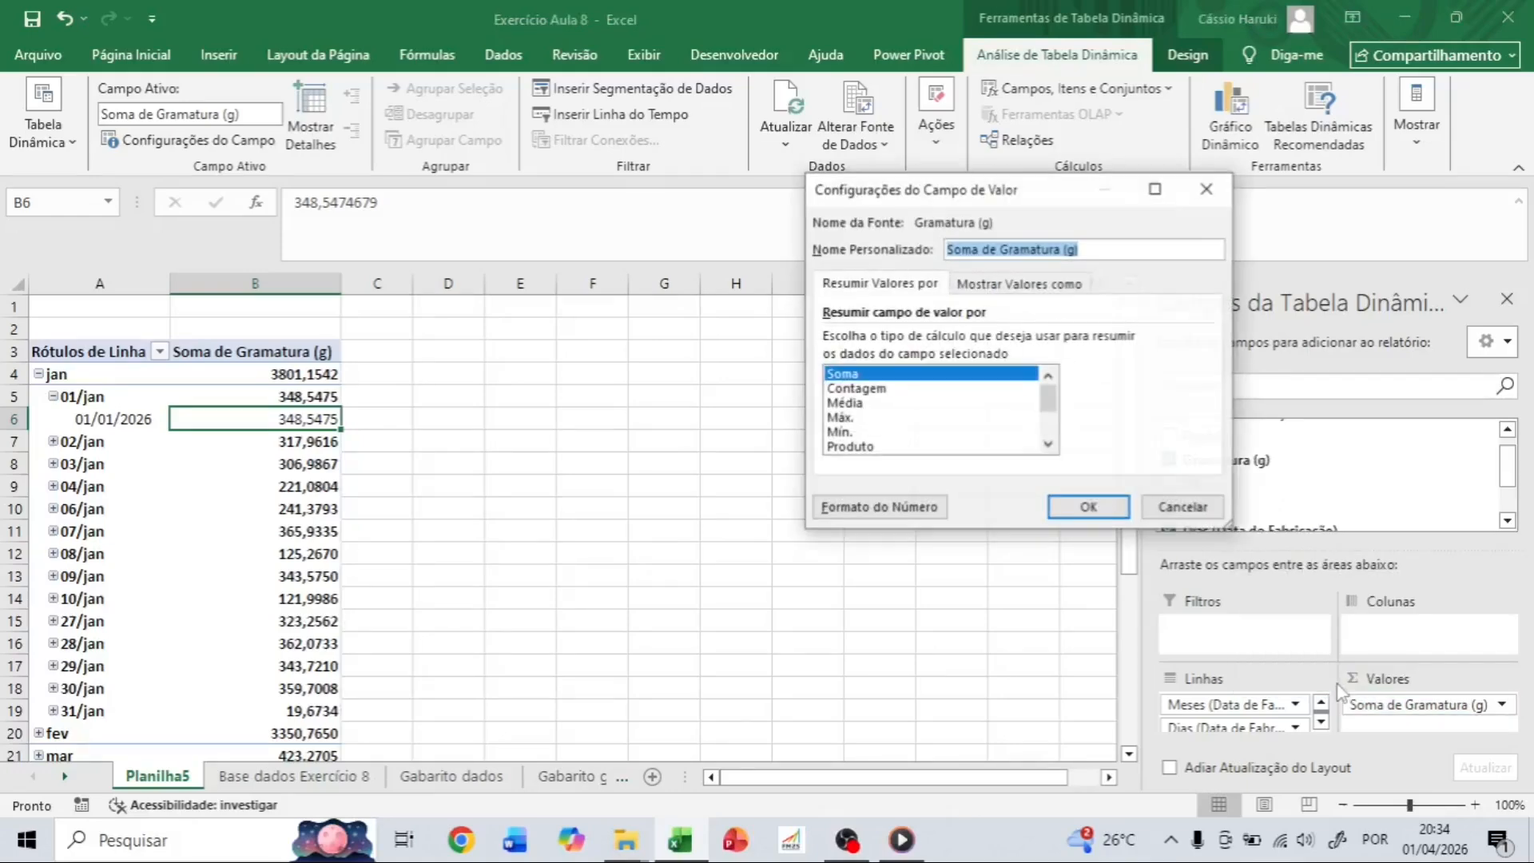
{"action": "left_click", "coordinate": [844, 403]}
{"action": "left_click", "coordinate": [1089, 507]}
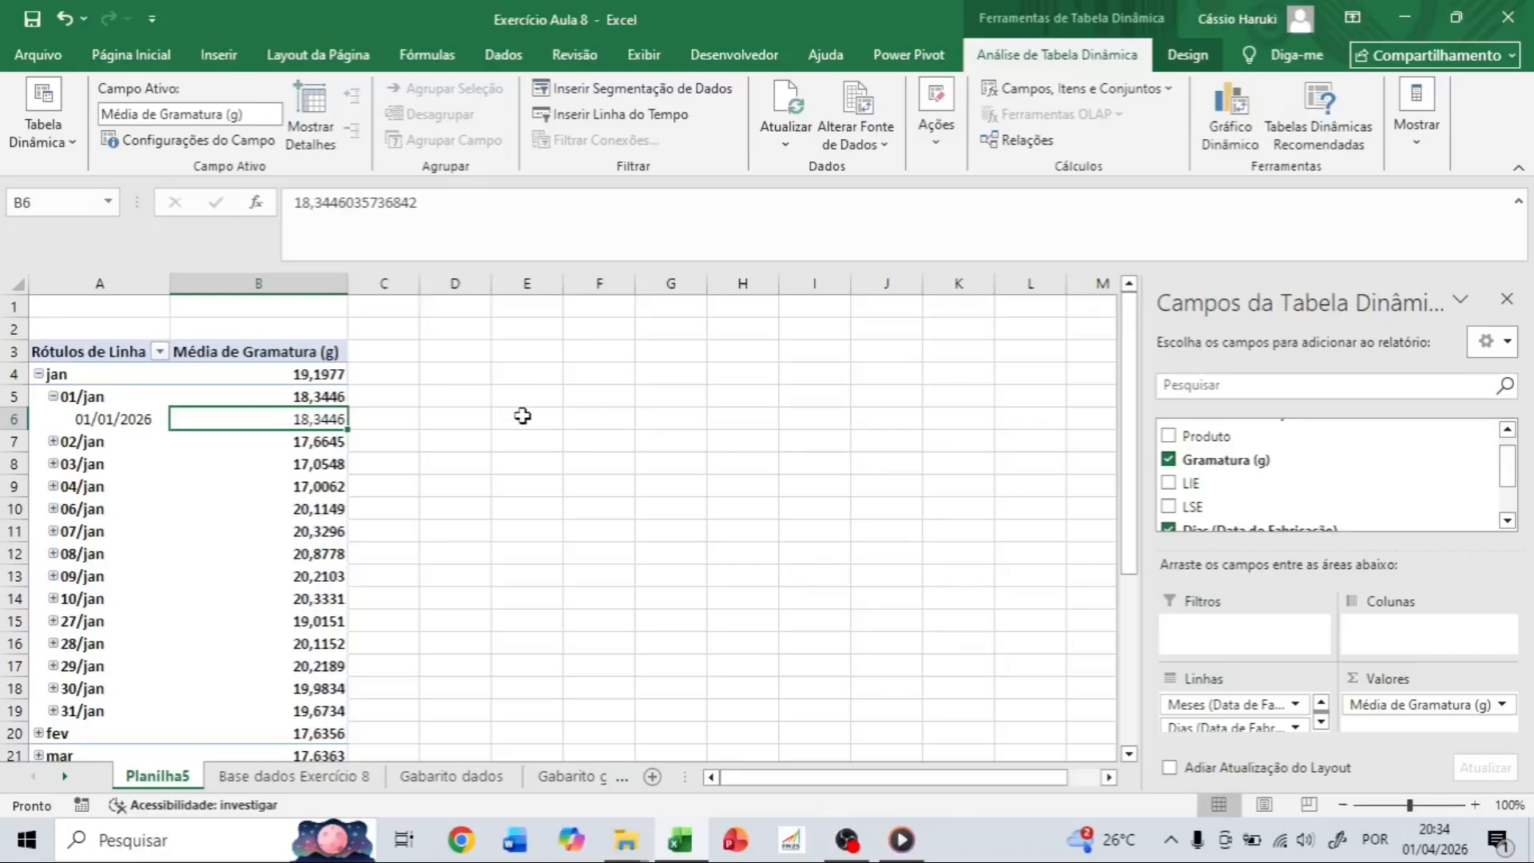
{"action": "scroll", "coordinate": [319, 524], "scroll_direction": "down", "scroll_amount": 1}
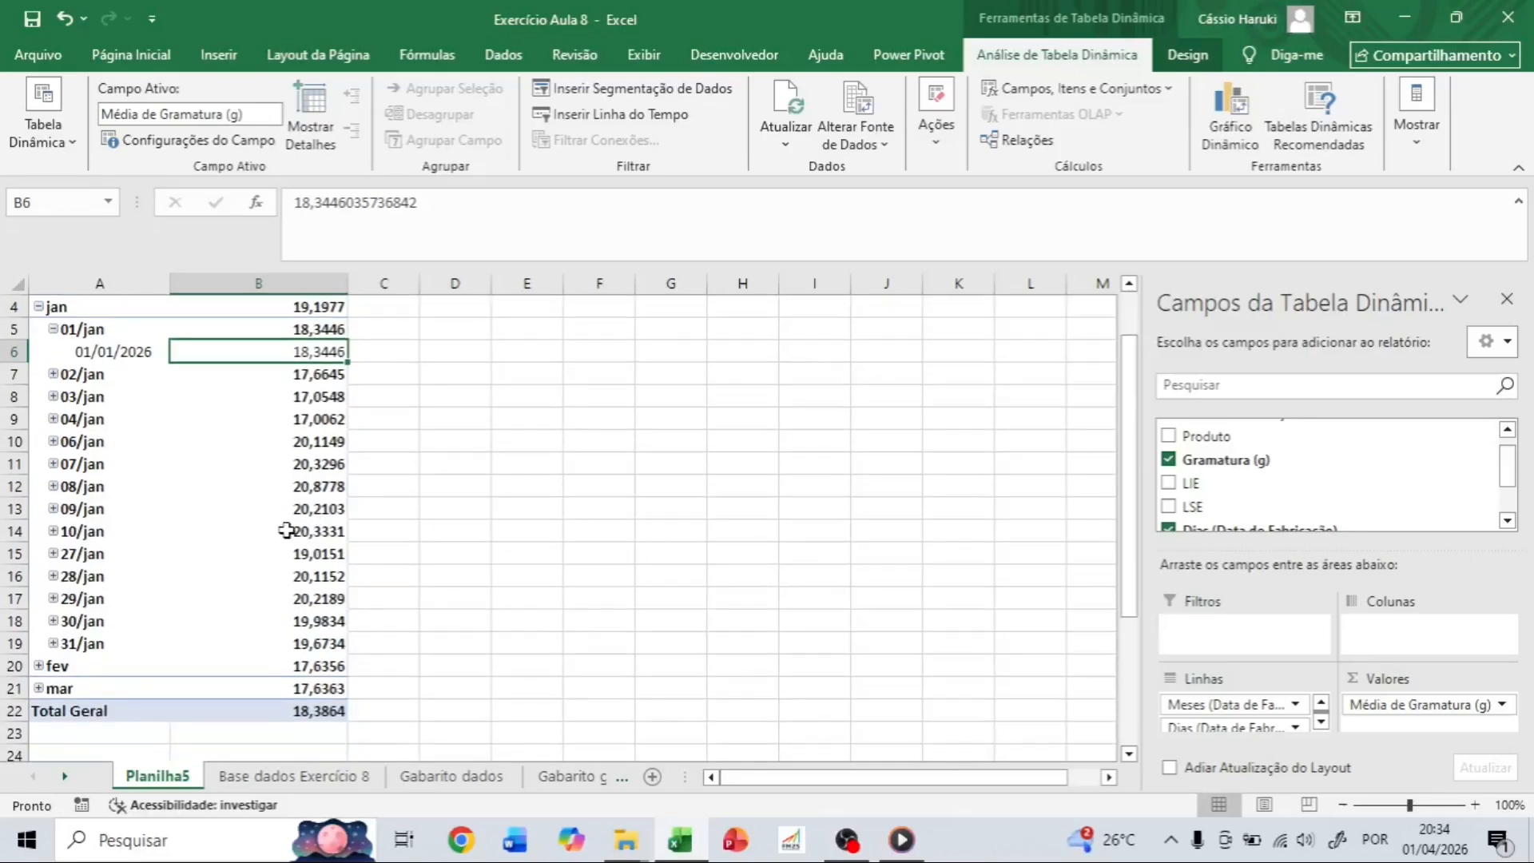
{"action": "scroll", "coordinate": [285, 530], "scroll_direction": "up", "scroll_amount": 1}
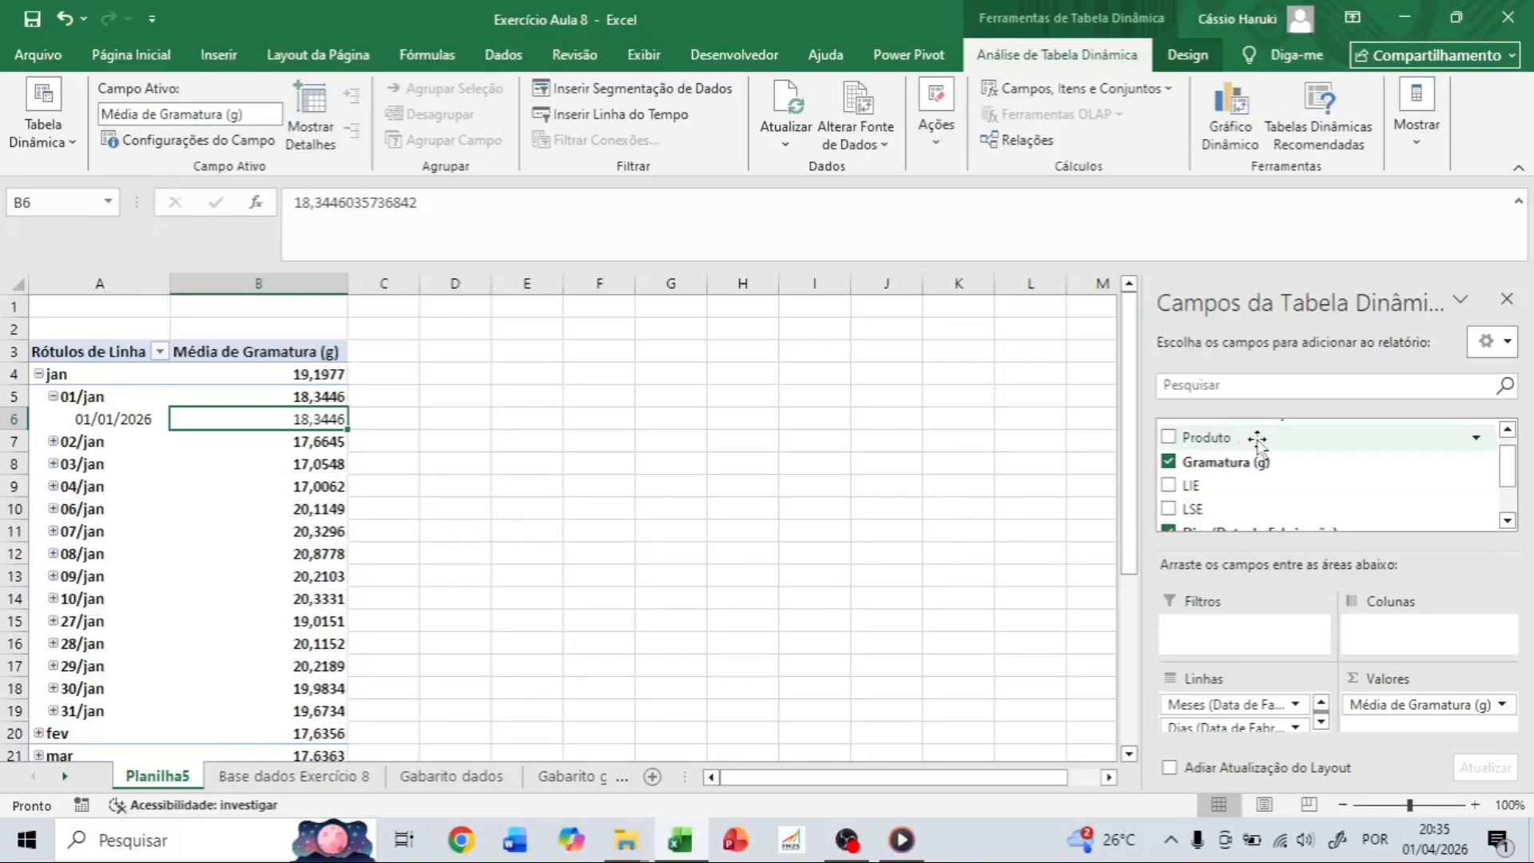
Try Produto as a report filter with Tarugo Alumínio 17 g and Tarugo Alumínio 20 g, and remove the field from the pivot table.
{"action": "left_click_drag", "start_coordinate": [1256, 437], "coordinate": [1236, 639]}
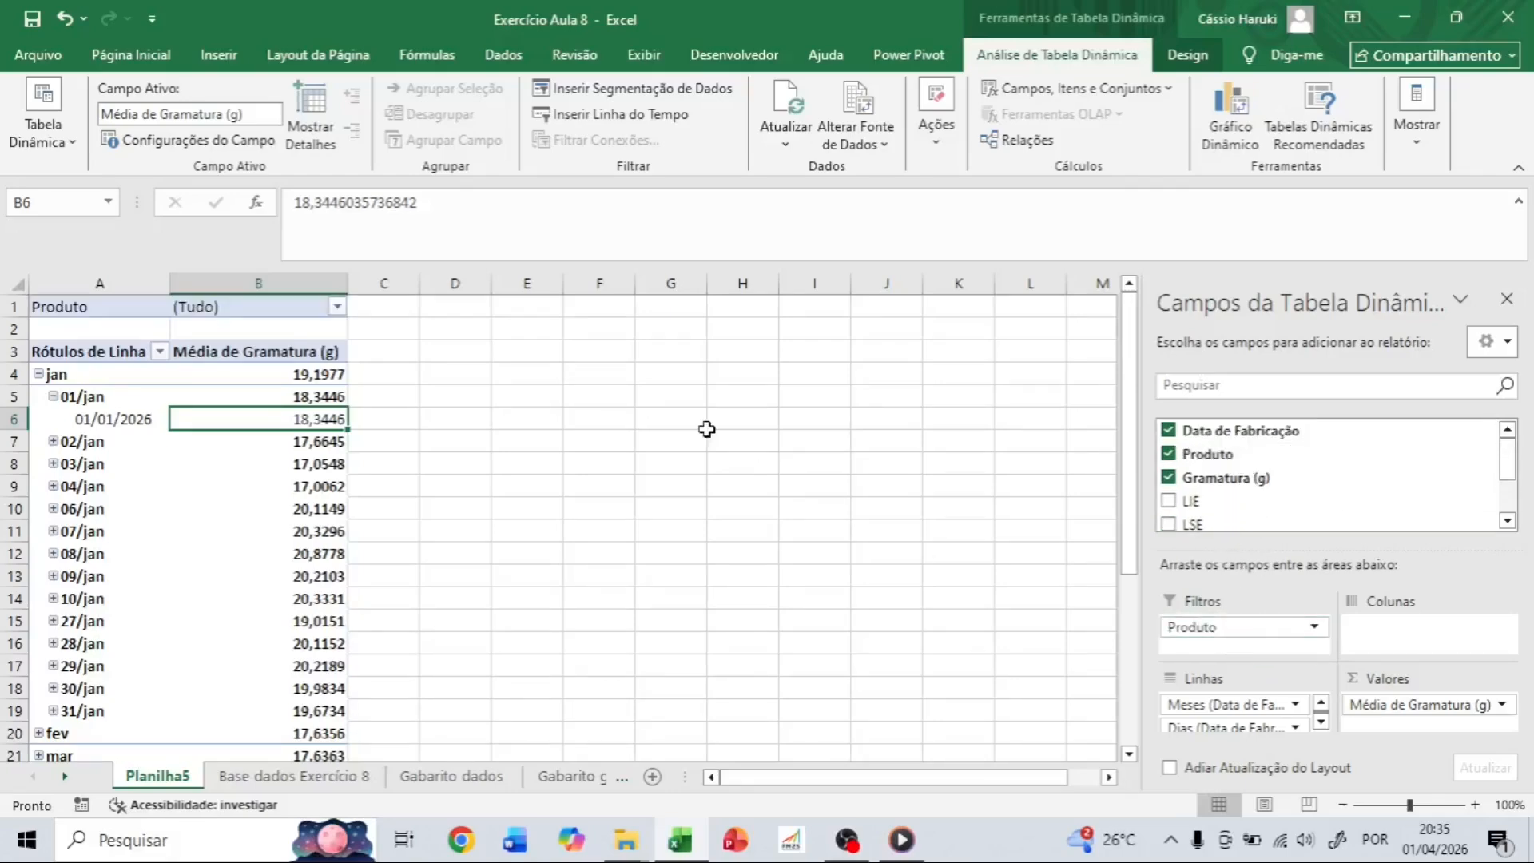
{"action": "left_click", "coordinate": [336, 307]}
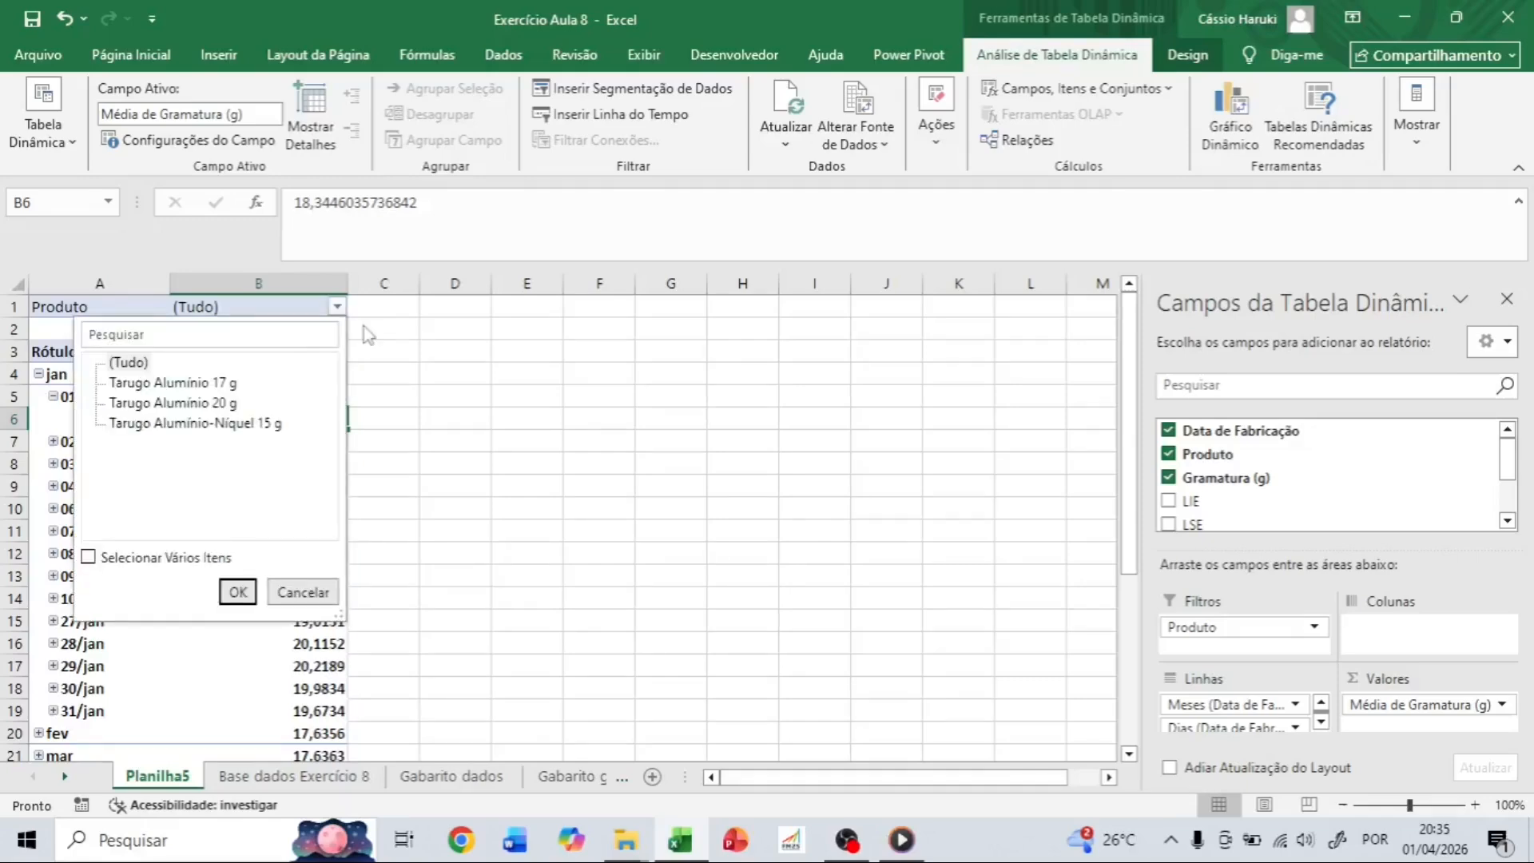
{"action": "left_click", "coordinate": [171, 383]}
{"action": "left_click", "coordinate": [238, 592]}
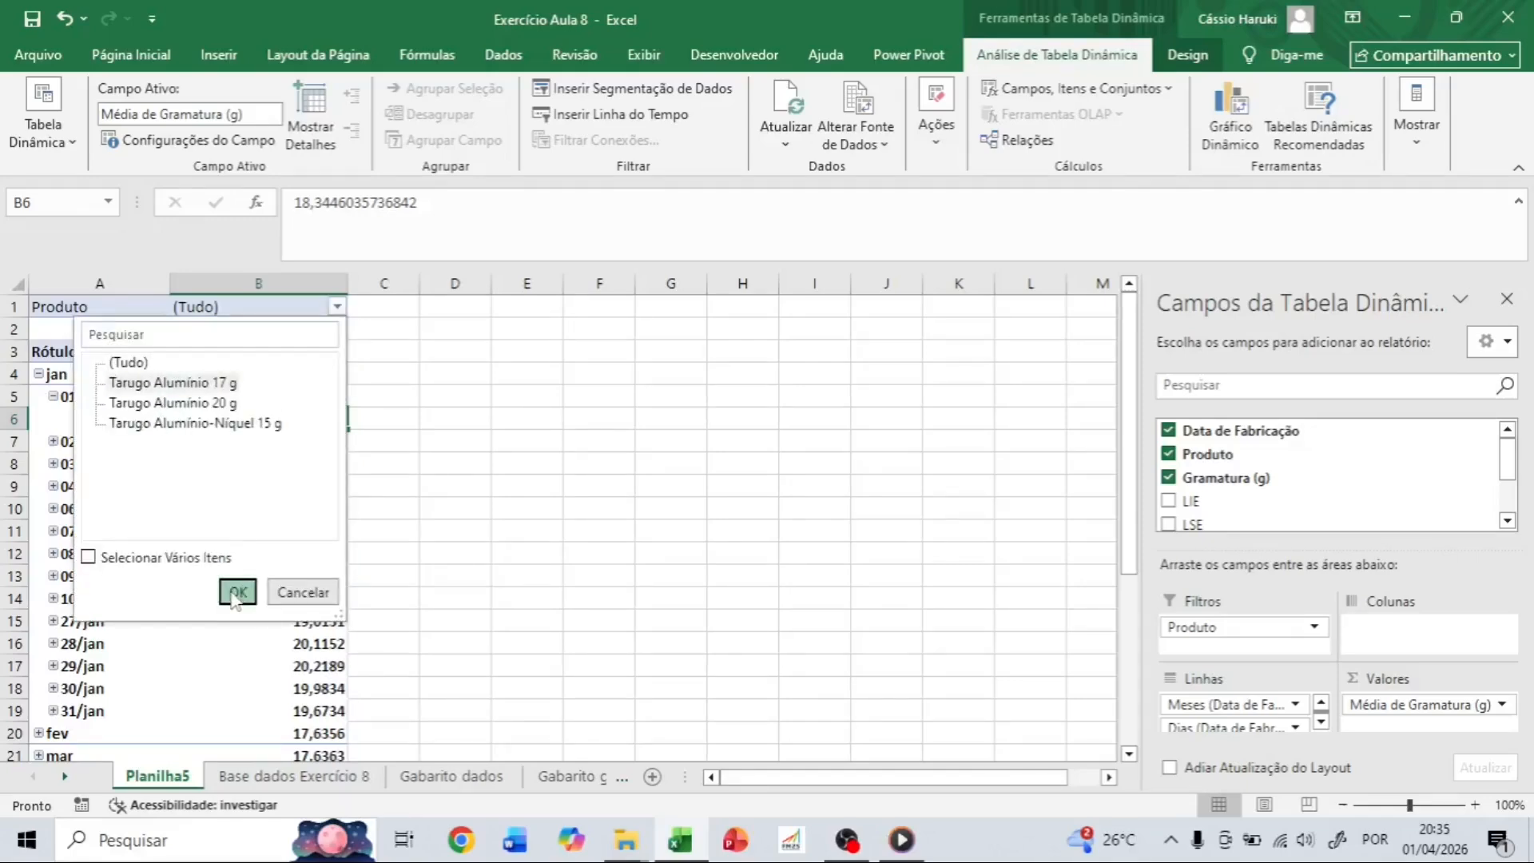
{"action": "left_click", "coordinate": [336, 307]}
{"action": "left_click", "coordinate": [214, 402]}
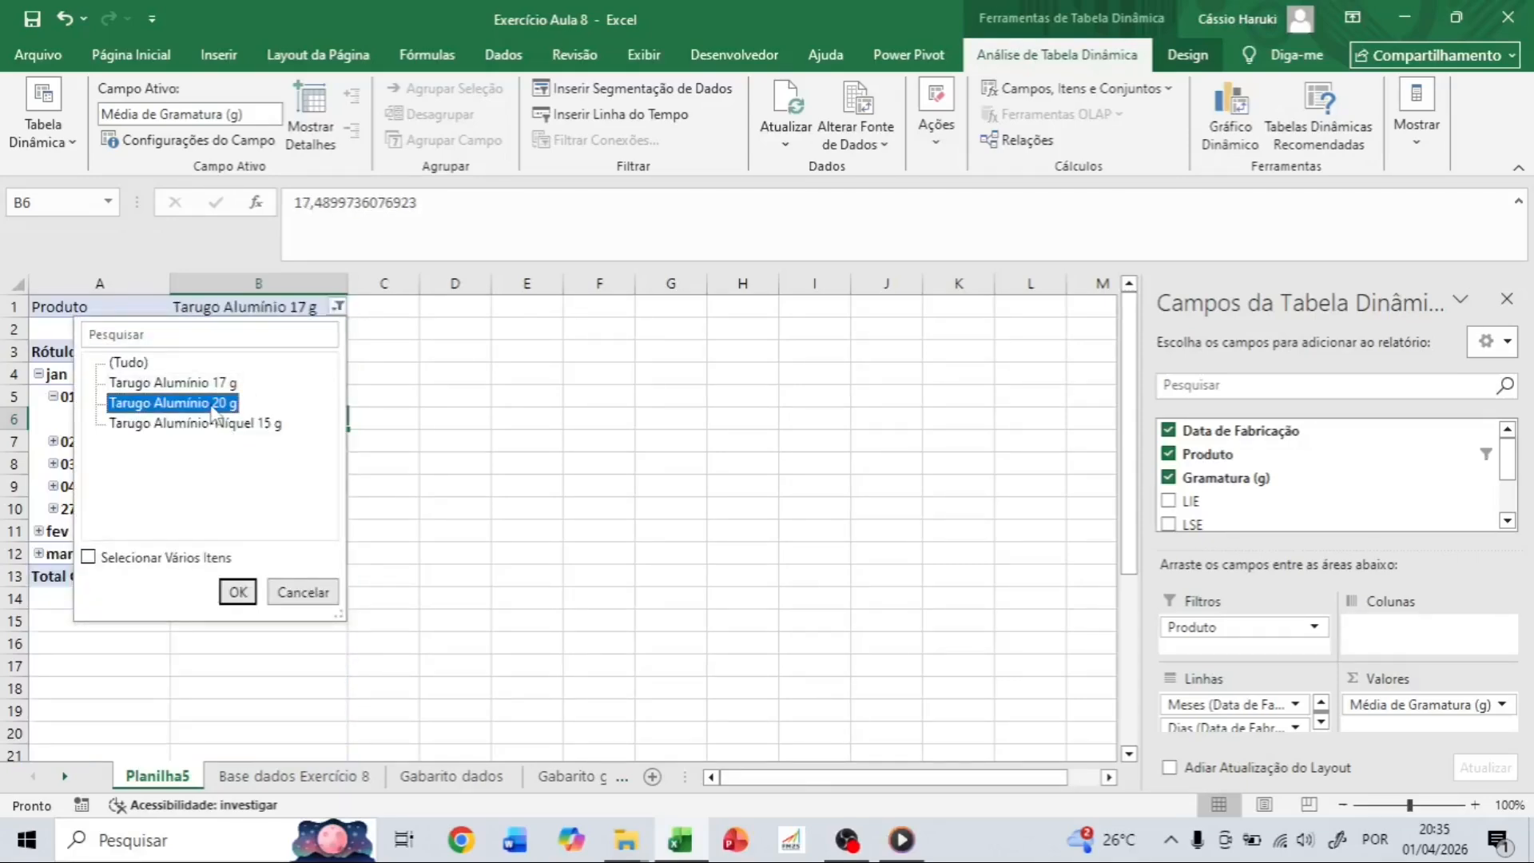
{"action": "left_click", "coordinate": [237, 592]}
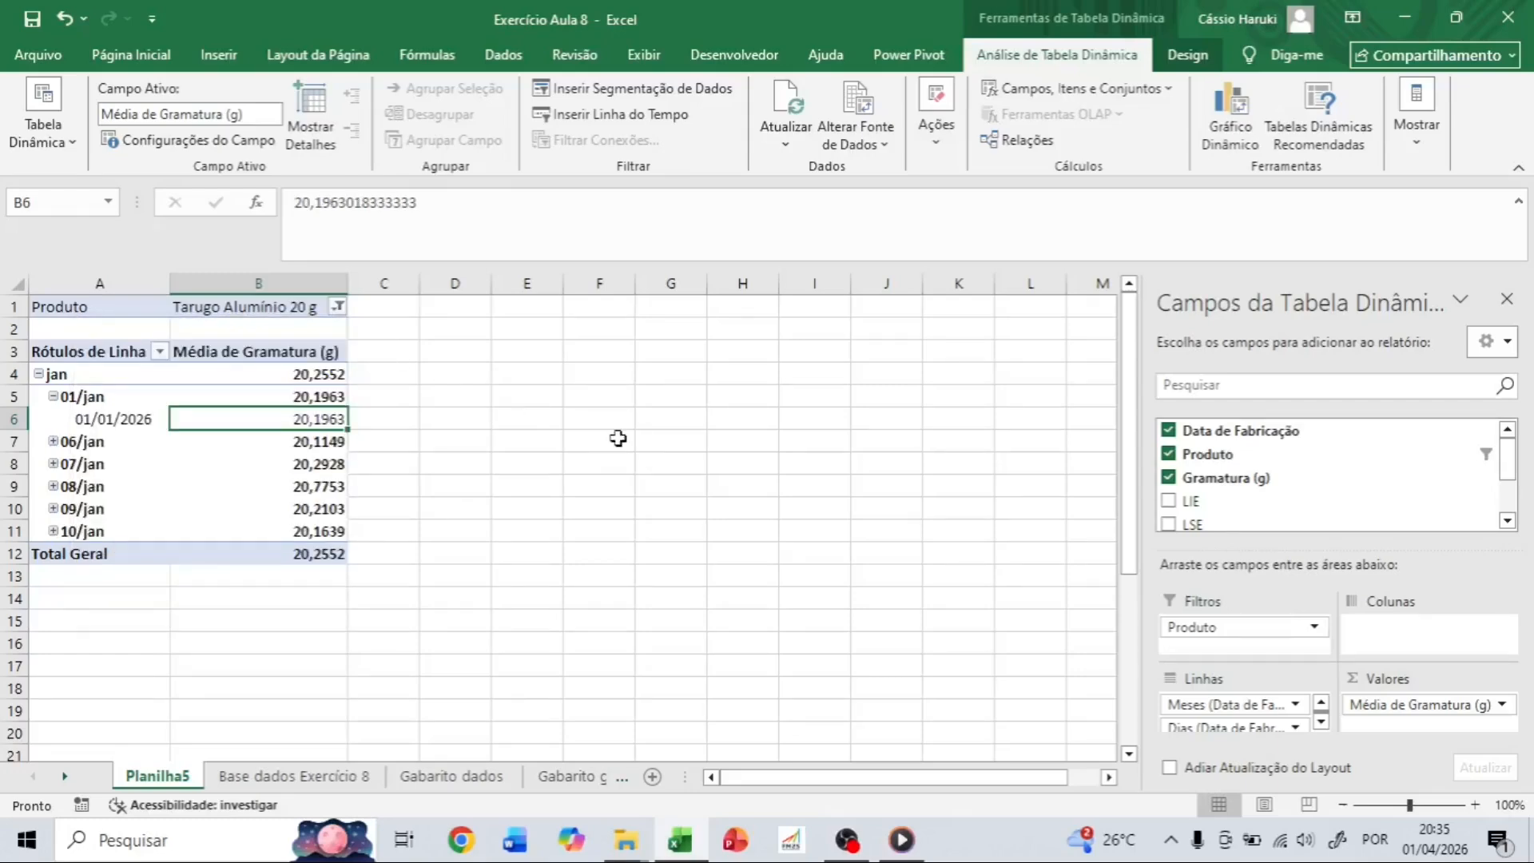
{"action": "left_click", "coordinate": [1168, 455]}
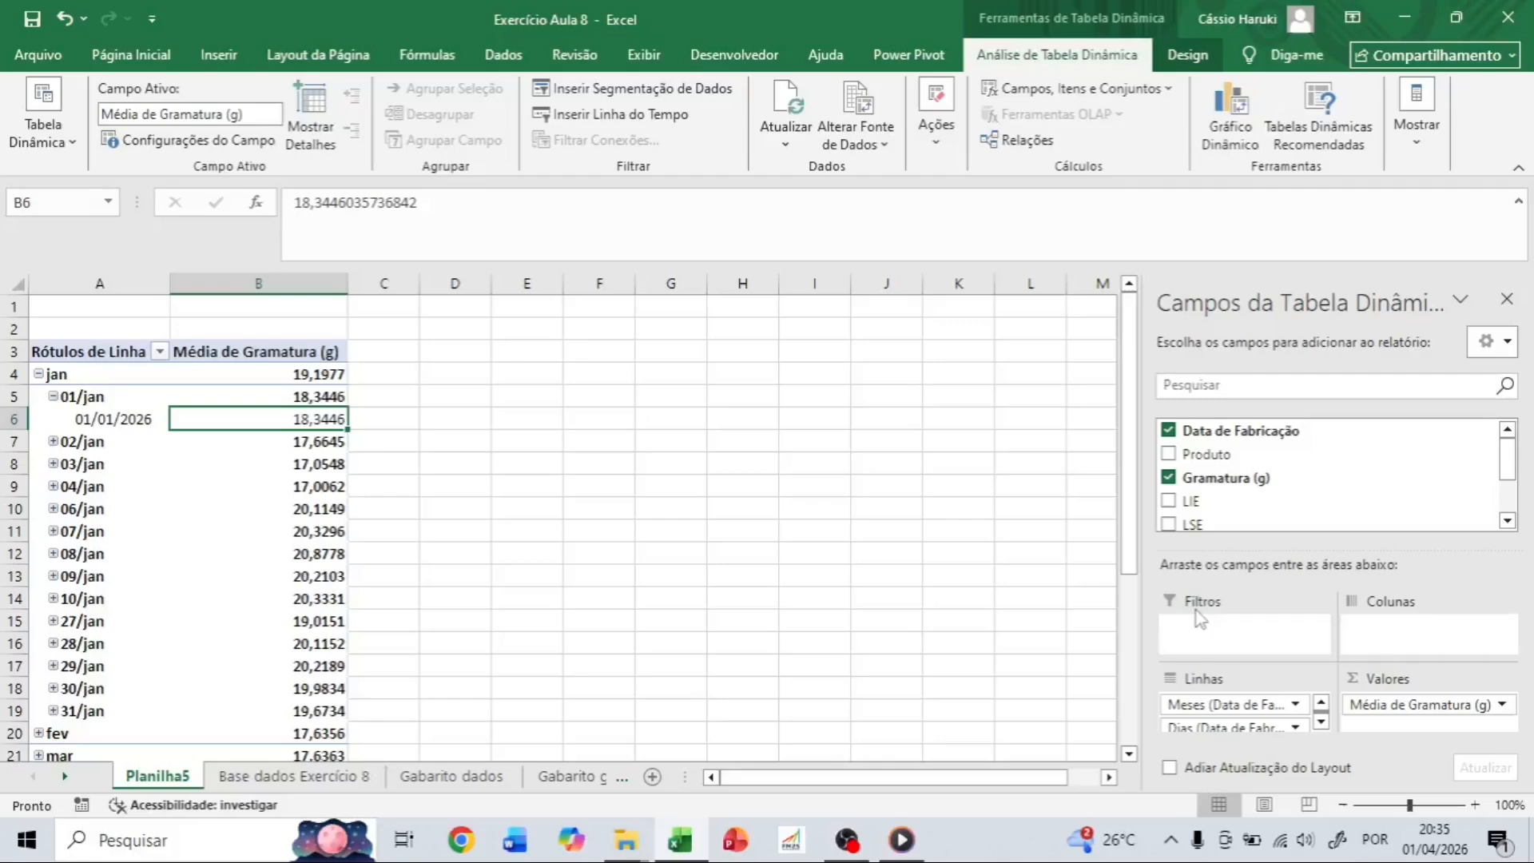
Add Produto to the pivot table's rows as the outermost level, above the Meses grouping, and review the averages per product.
{"action": "mouse_move", "coordinate": [1206, 453]}
{"action": "left_mouse_down"}
{"action": "mouse_move", "coordinate": [1238, 655]}
{"action": "mouse_move", "coordinate": [1322, 728]}
{"action": "mouse_move", "coordinate": [1278, 703]}
{"action": "left_mouse_up"}
{"action": "scroll", "coordinate": [179, 452], "scroll_direction": "down", "scroll_amount": 2}
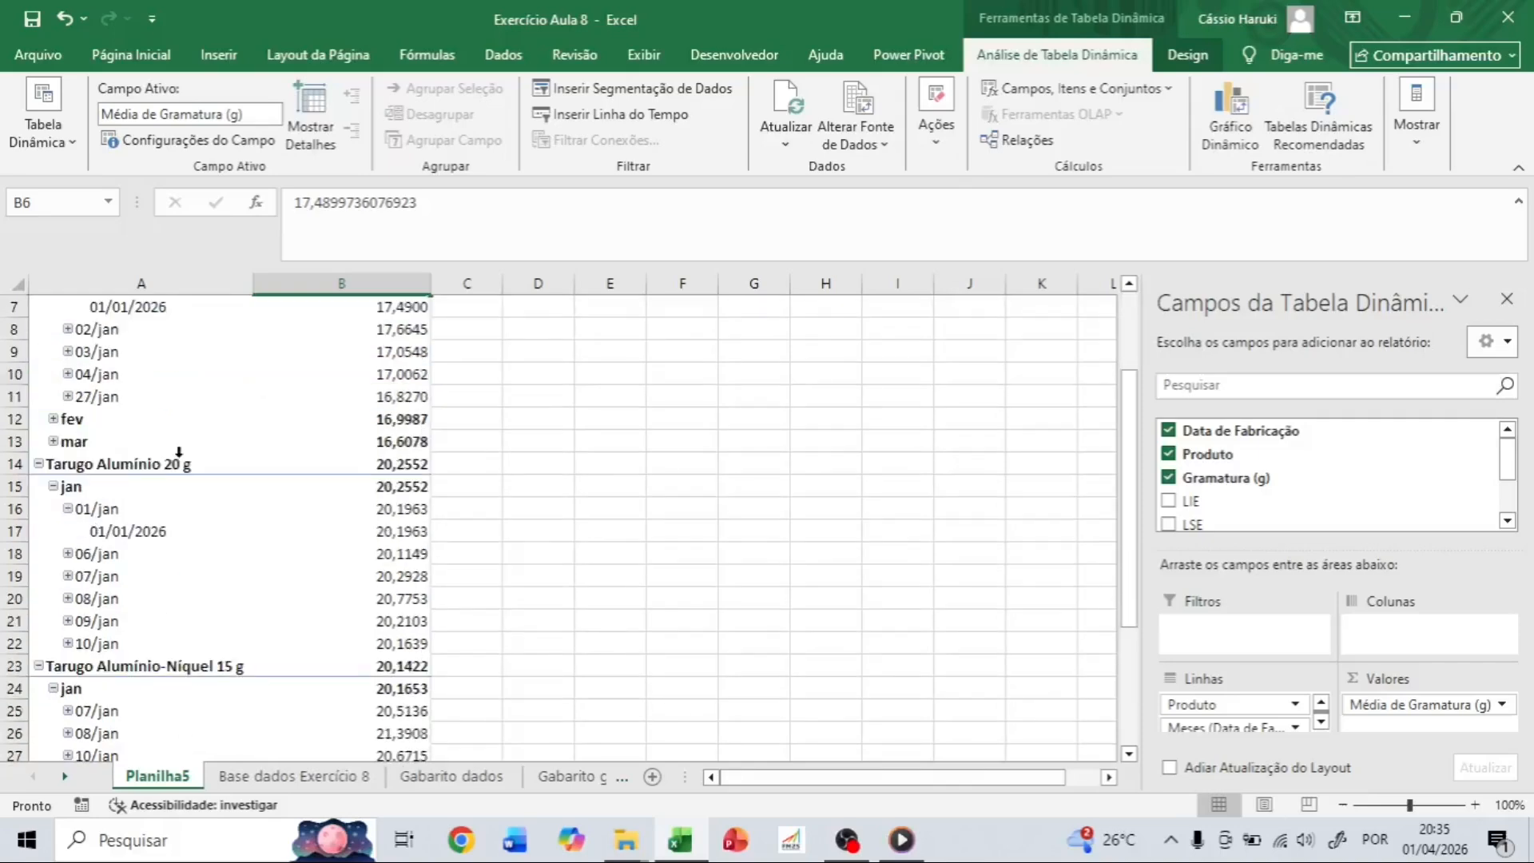
{"action": "scroll", "coordinate": [179, 452], "scroll_direction": "up", "scroll_amount": 2}
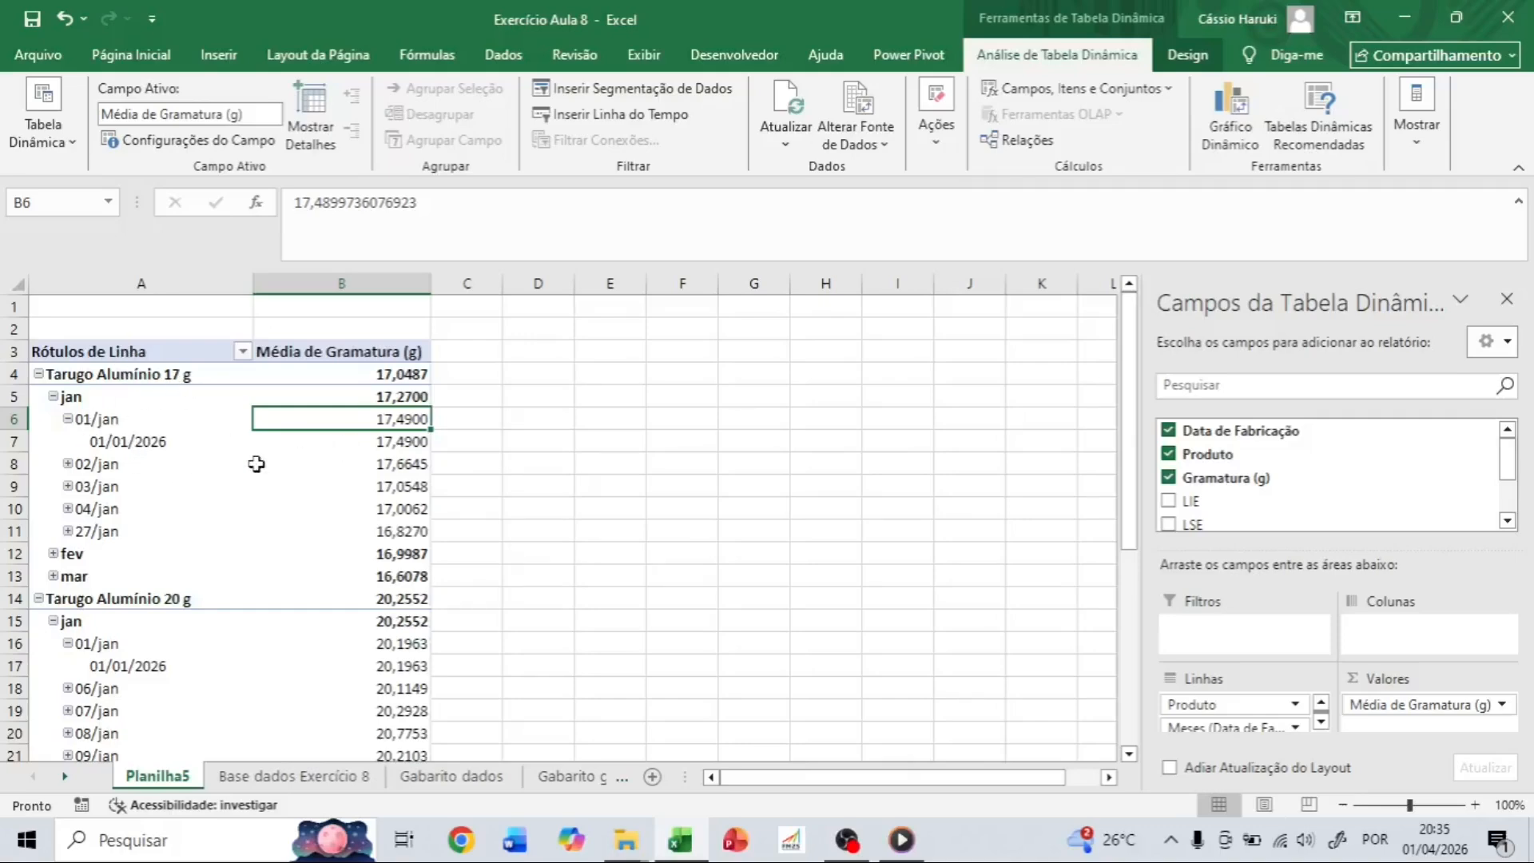
{"action": "left_click", "coordinate": [381, 446]}
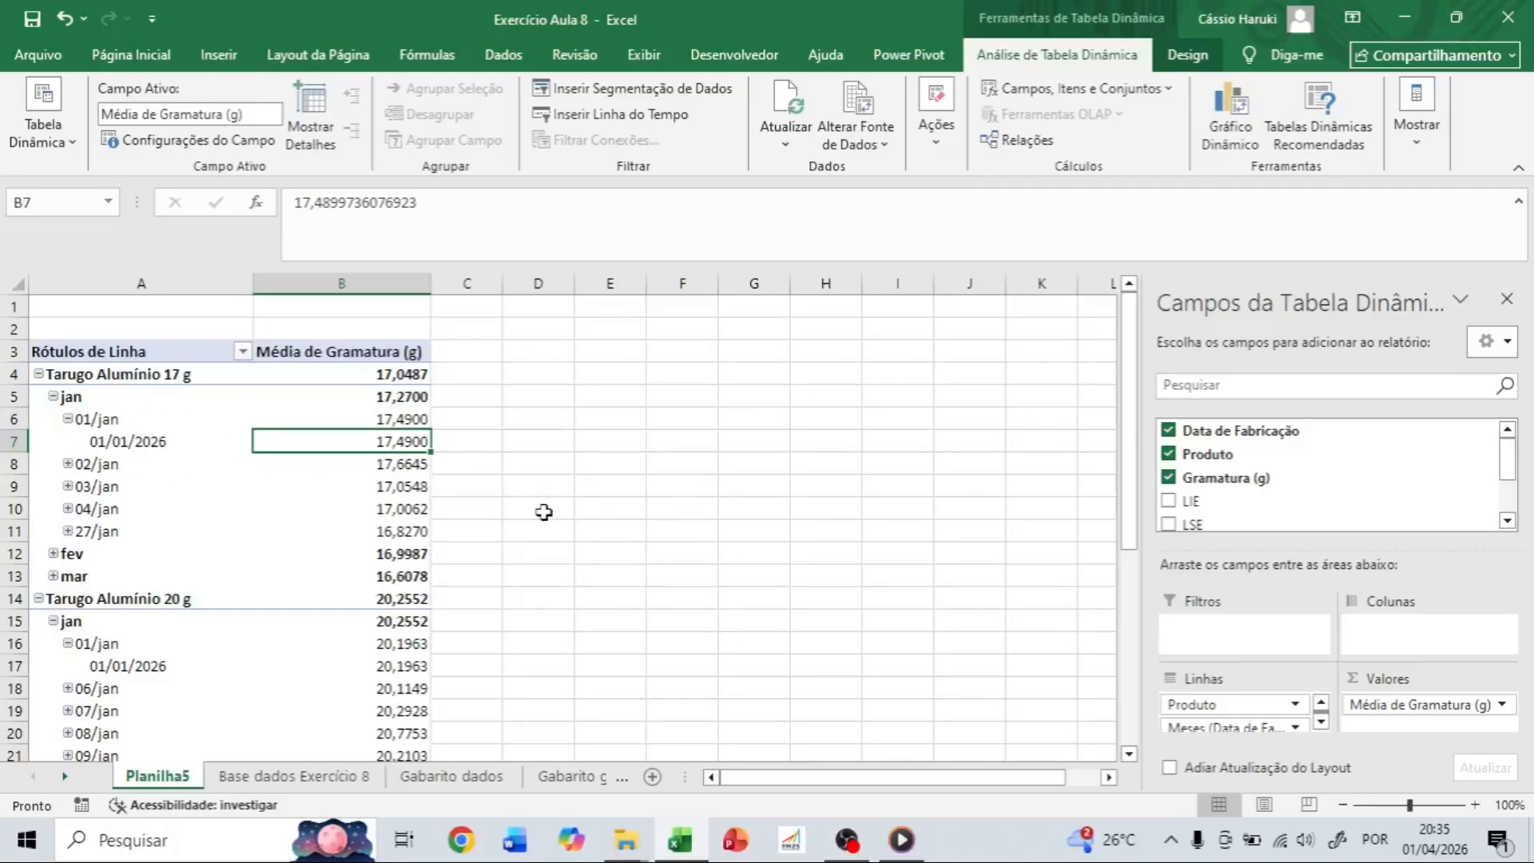
Review the average weight per product and date in the pivot table, down to individual daily averages.
{"action": "scroll", "coordinate": [207, 537], "scroll_direction": "down", "scroll_amount": 1}
{"action": "scroll", "coordinate": [207, 537], "scroll_direction": "down", "scroll_amount": 2}
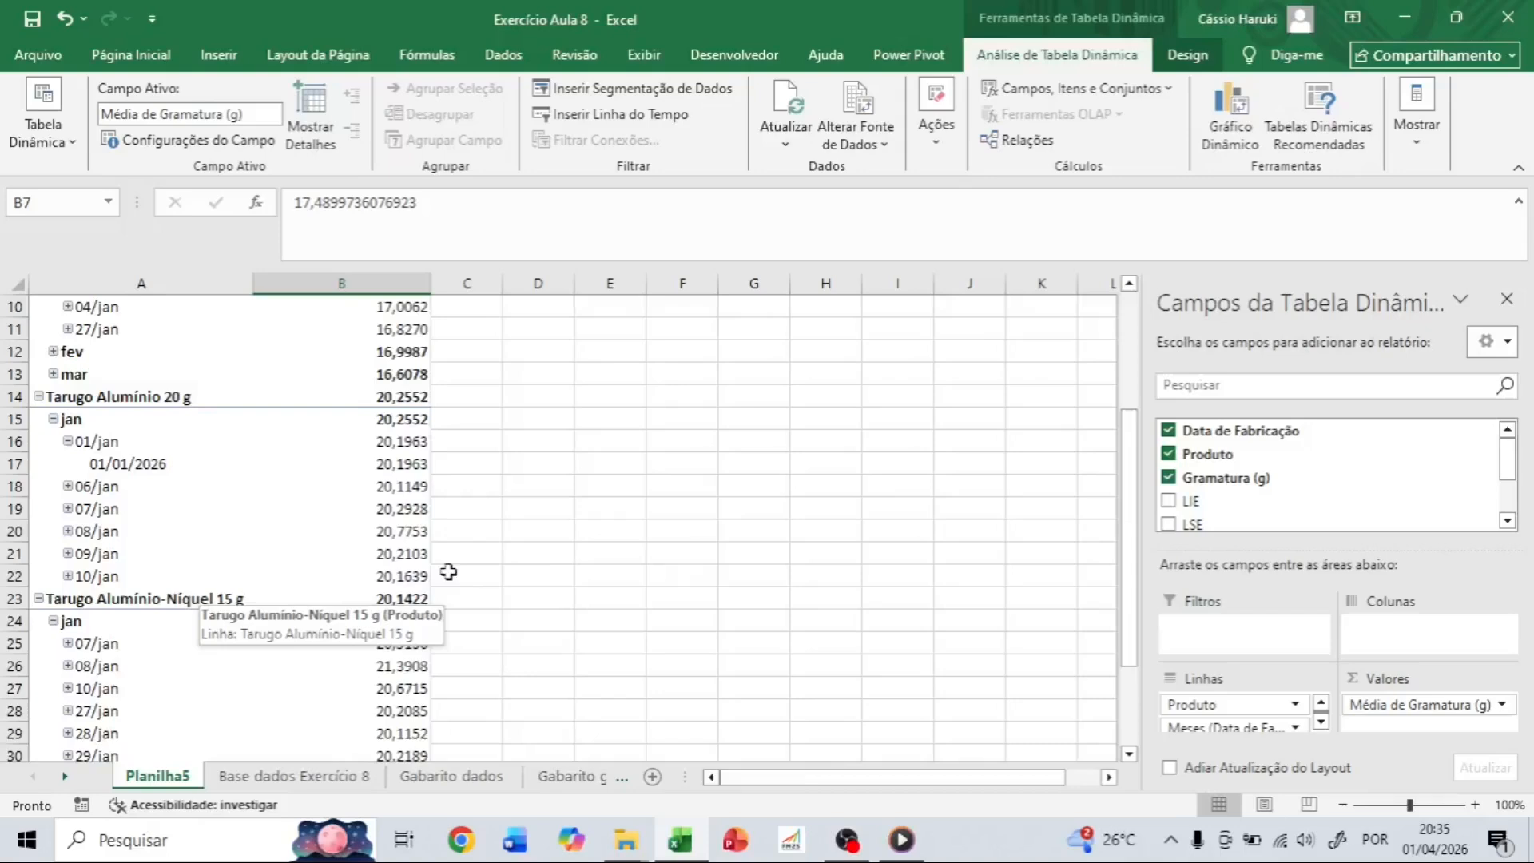
{"action": "scroll", "coordinate": [459, 555], "scroll_direction": "up", "scroll_amount": 2}
{"action": "scroll", "coordinate": [442, 534], "scroll_direction": "up", "scroll_amount": 1}
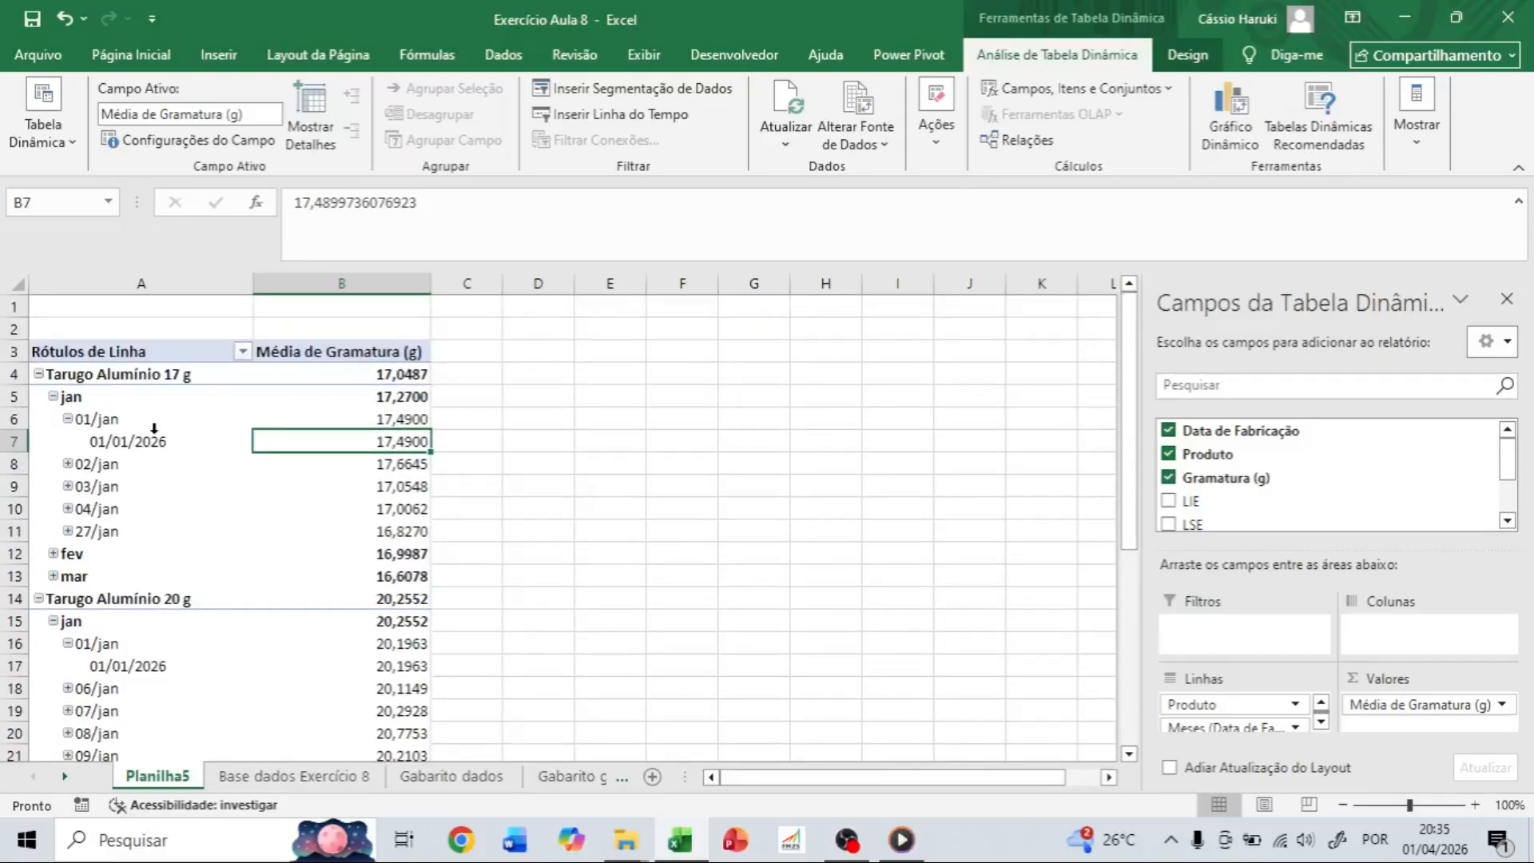
{"action": "left_click", "coordinate": [156, 450]}
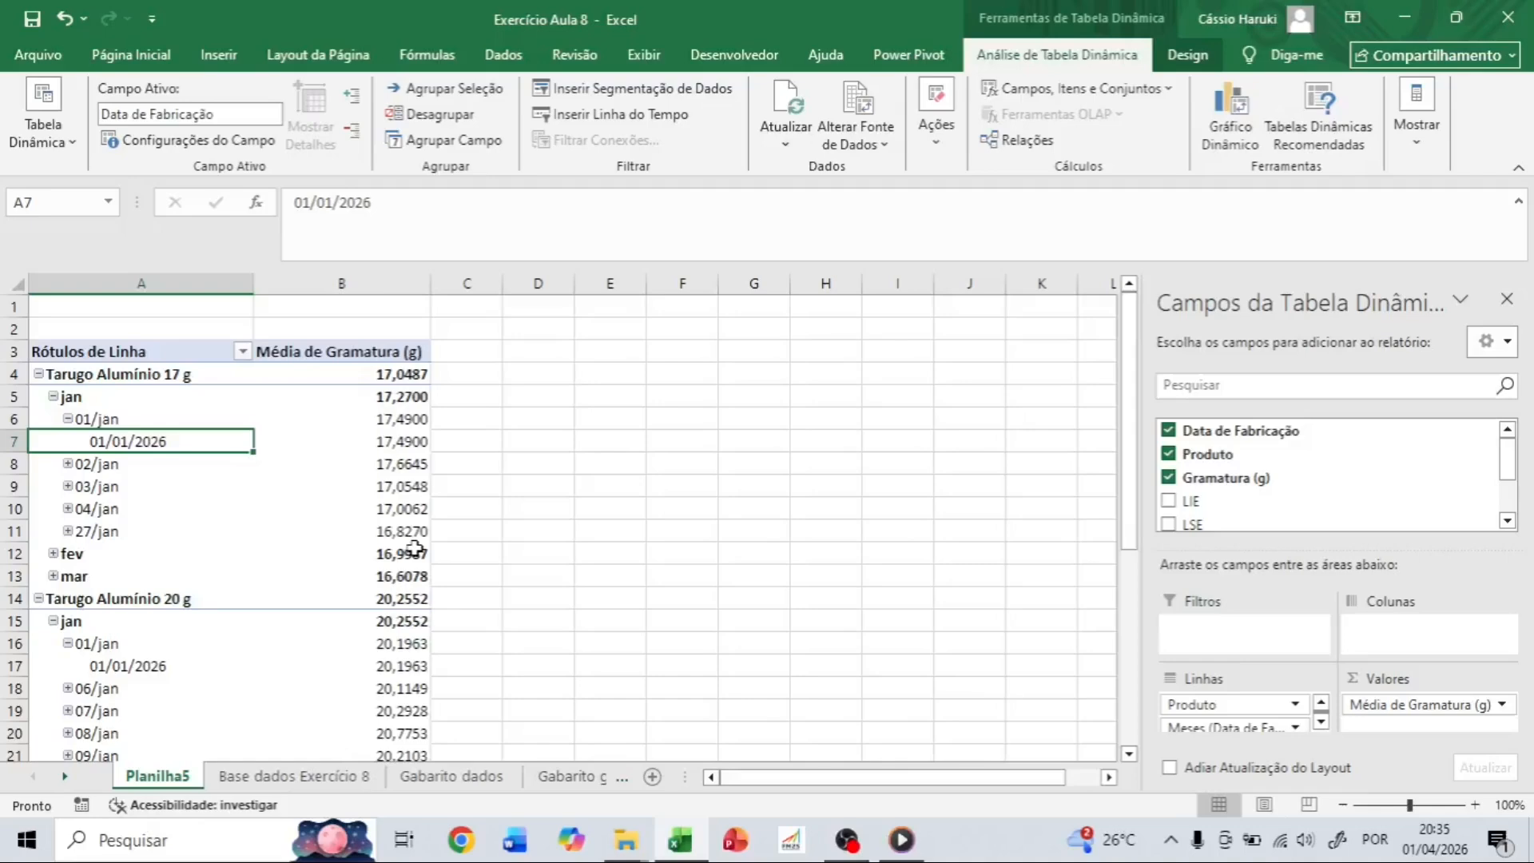
{"action": "left_click", "coordinate": [319, 442]}
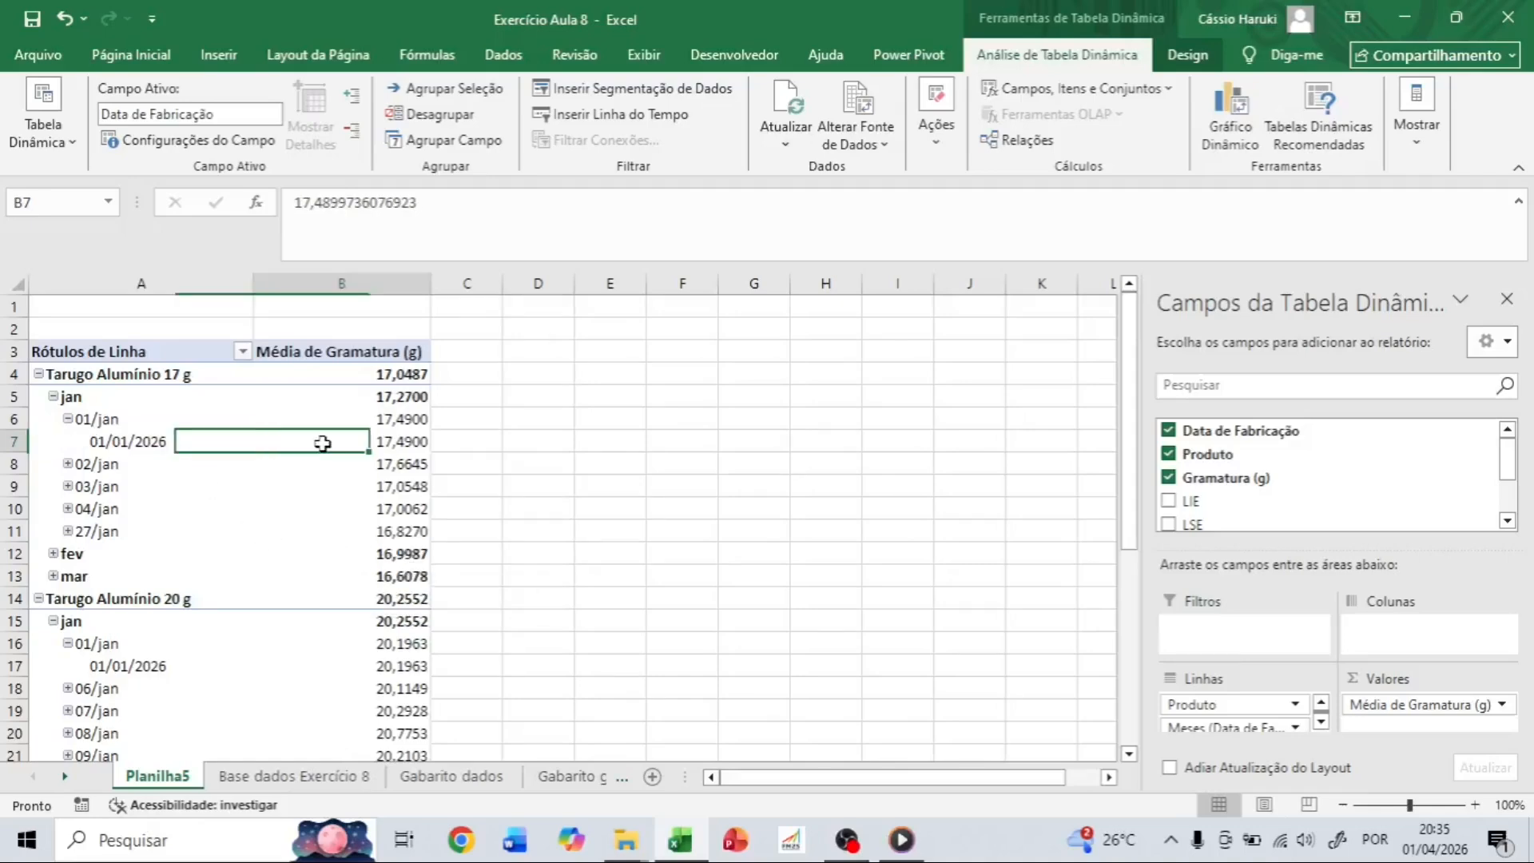
{"action": "left_click", "coordinate": [248, 543]}
{"action": "left_click", "coordinate": [302, 503]}
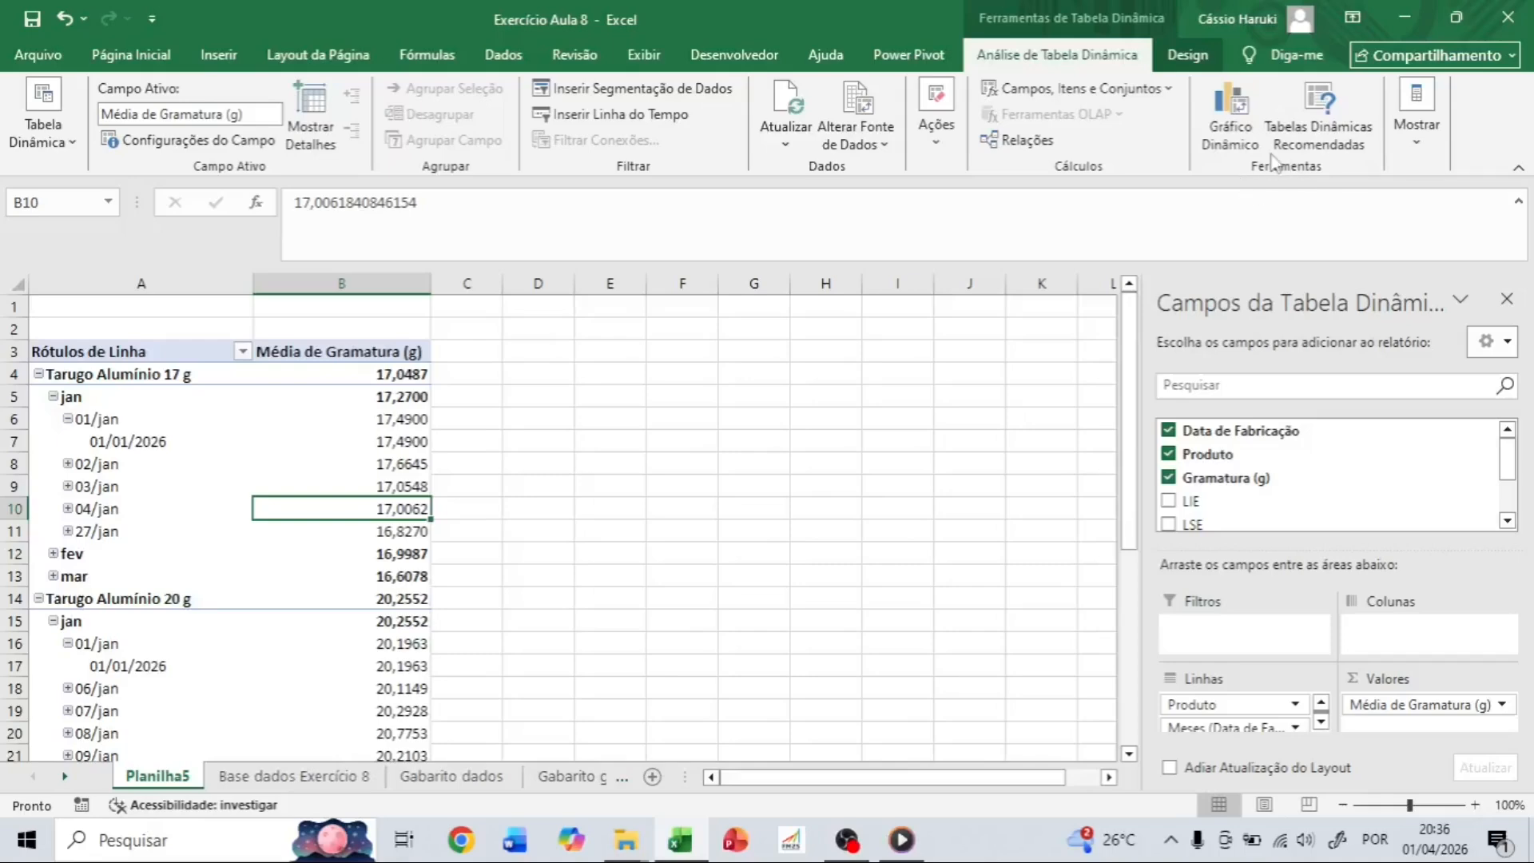
Insert a Linhas com Marcadores pivot chart from the pivot table and place it beside the table.
{"action": "left_click", "coordinate": [1224, 130]}
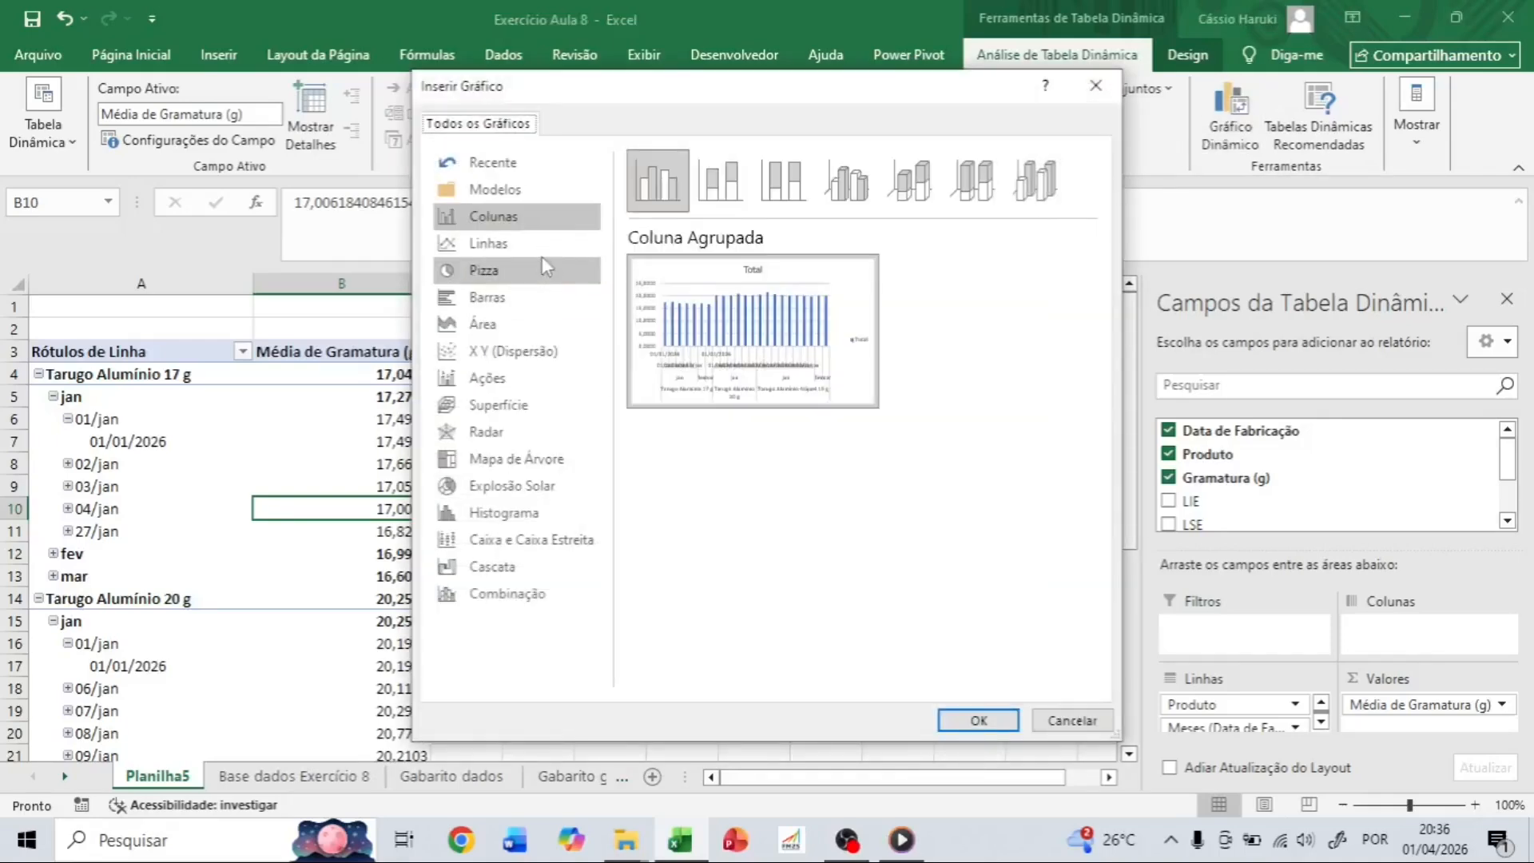
{"action": "left_click", "coordinate": [488, 243]}
{"action": "mouse_move", "coordinate": [783, 297]}
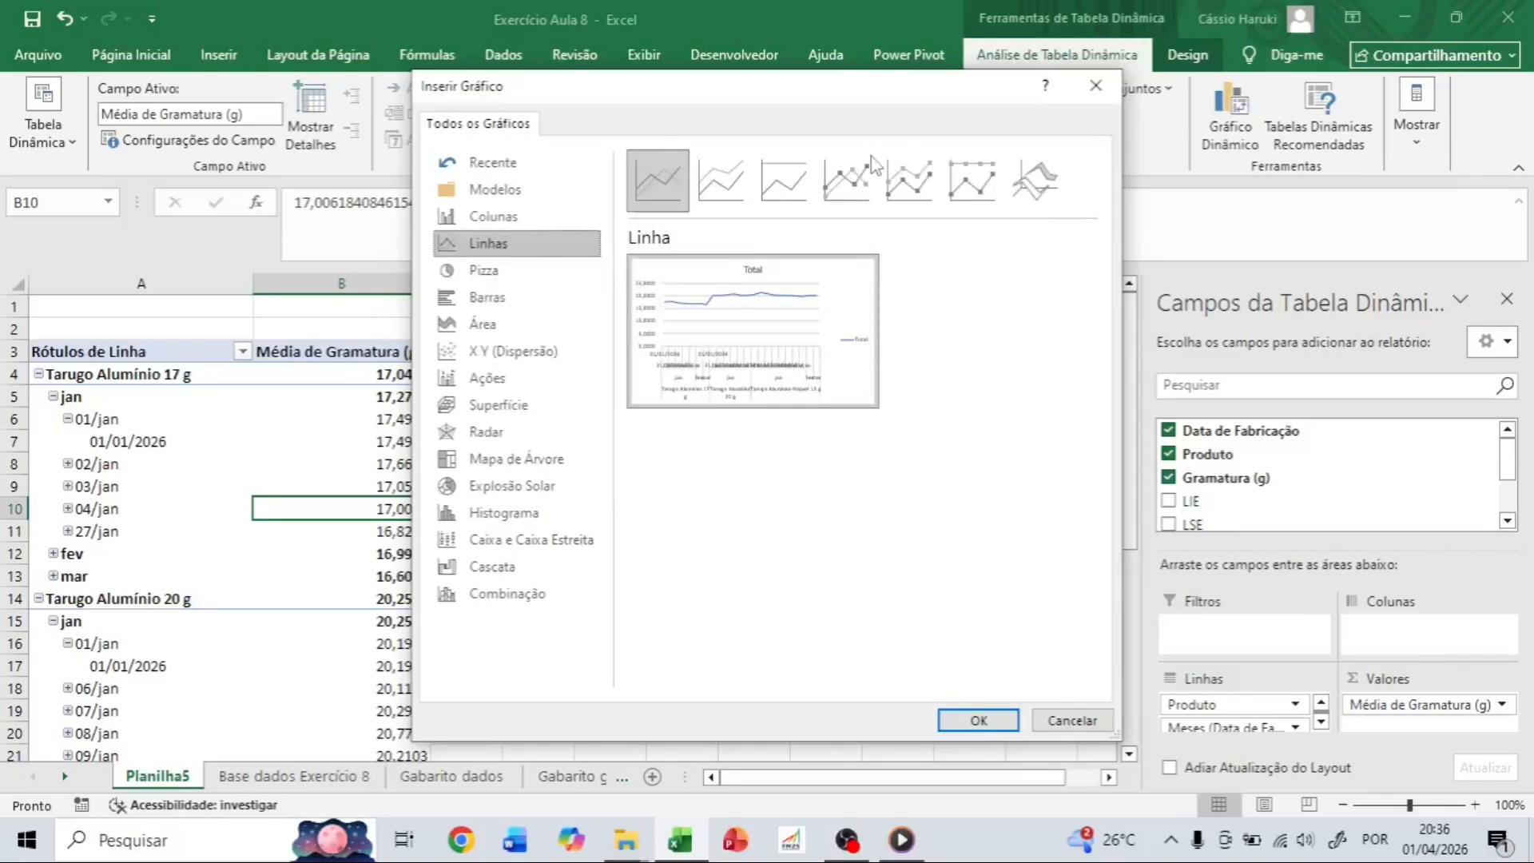
{"action": "left_click", "coordinate": [851, 188]}
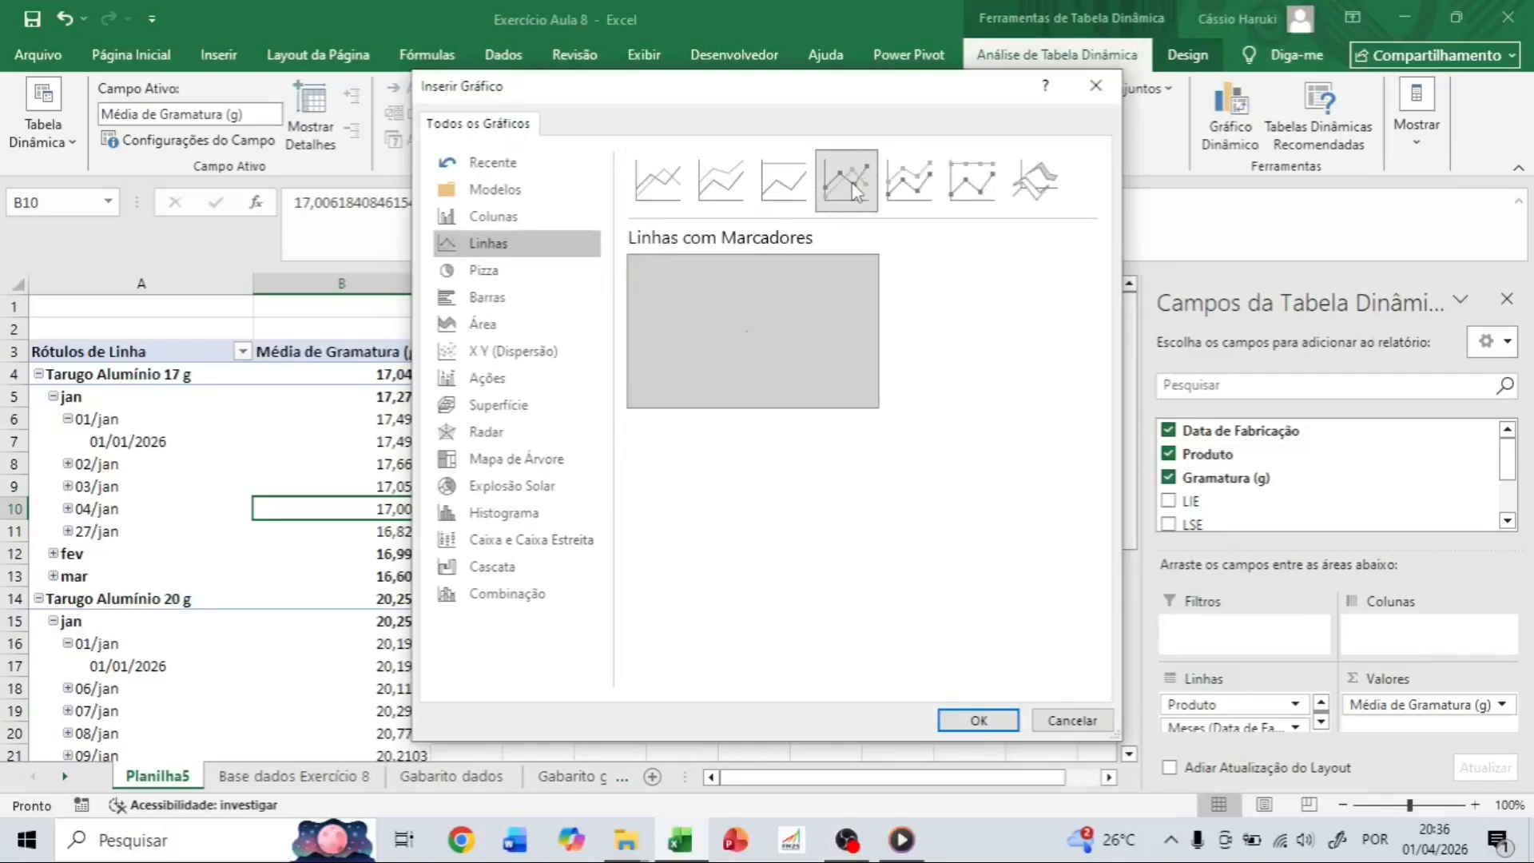
{"action": "left_click", "coordinate": [971, 721]}
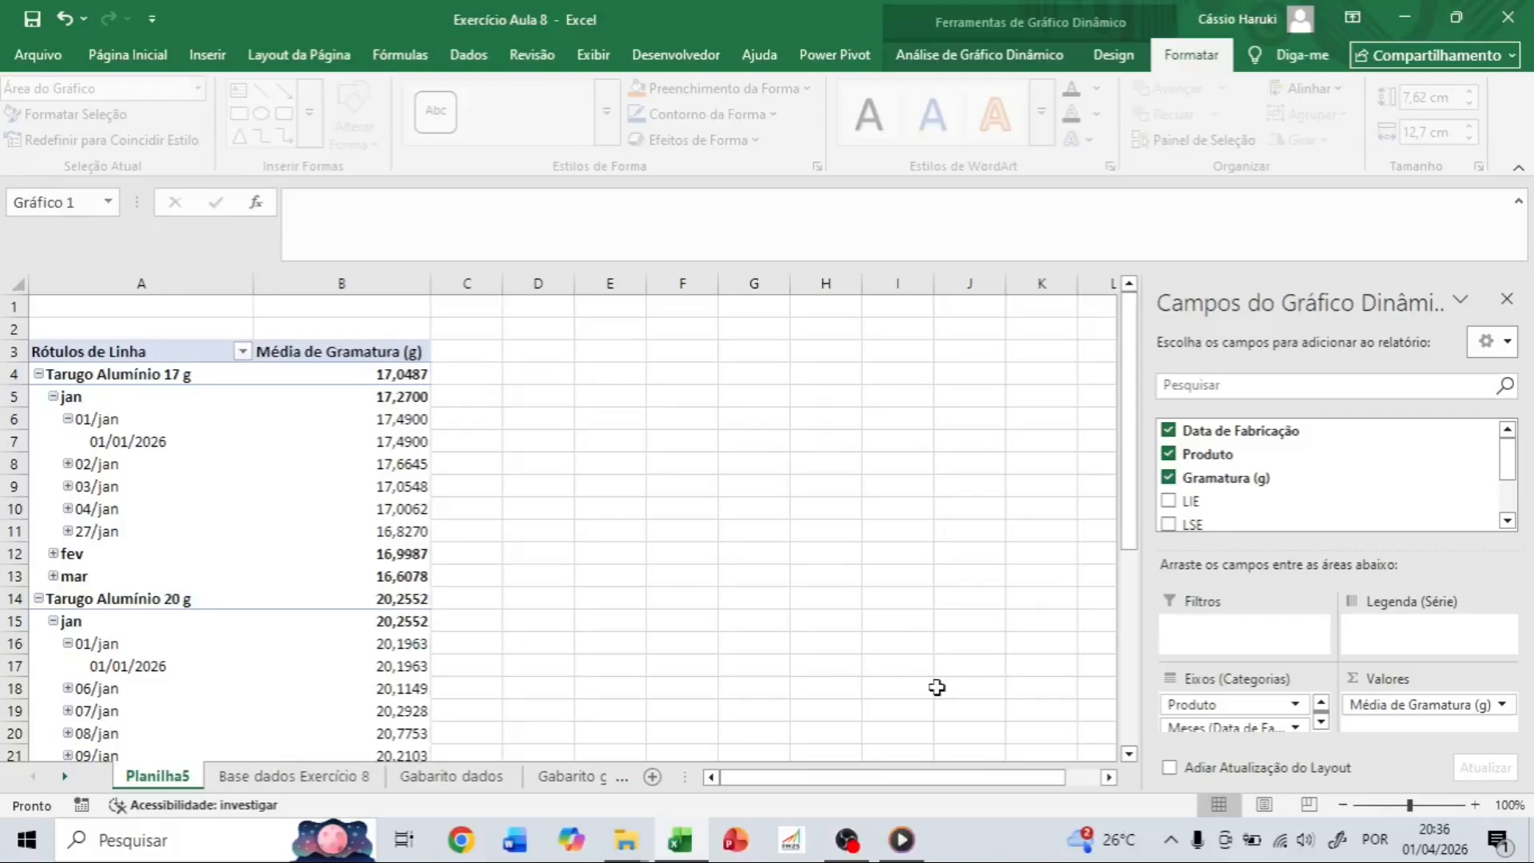
{"action": "left_click_drag", "start_coordinate": [684, 391], "coordinate": [910, 368]}
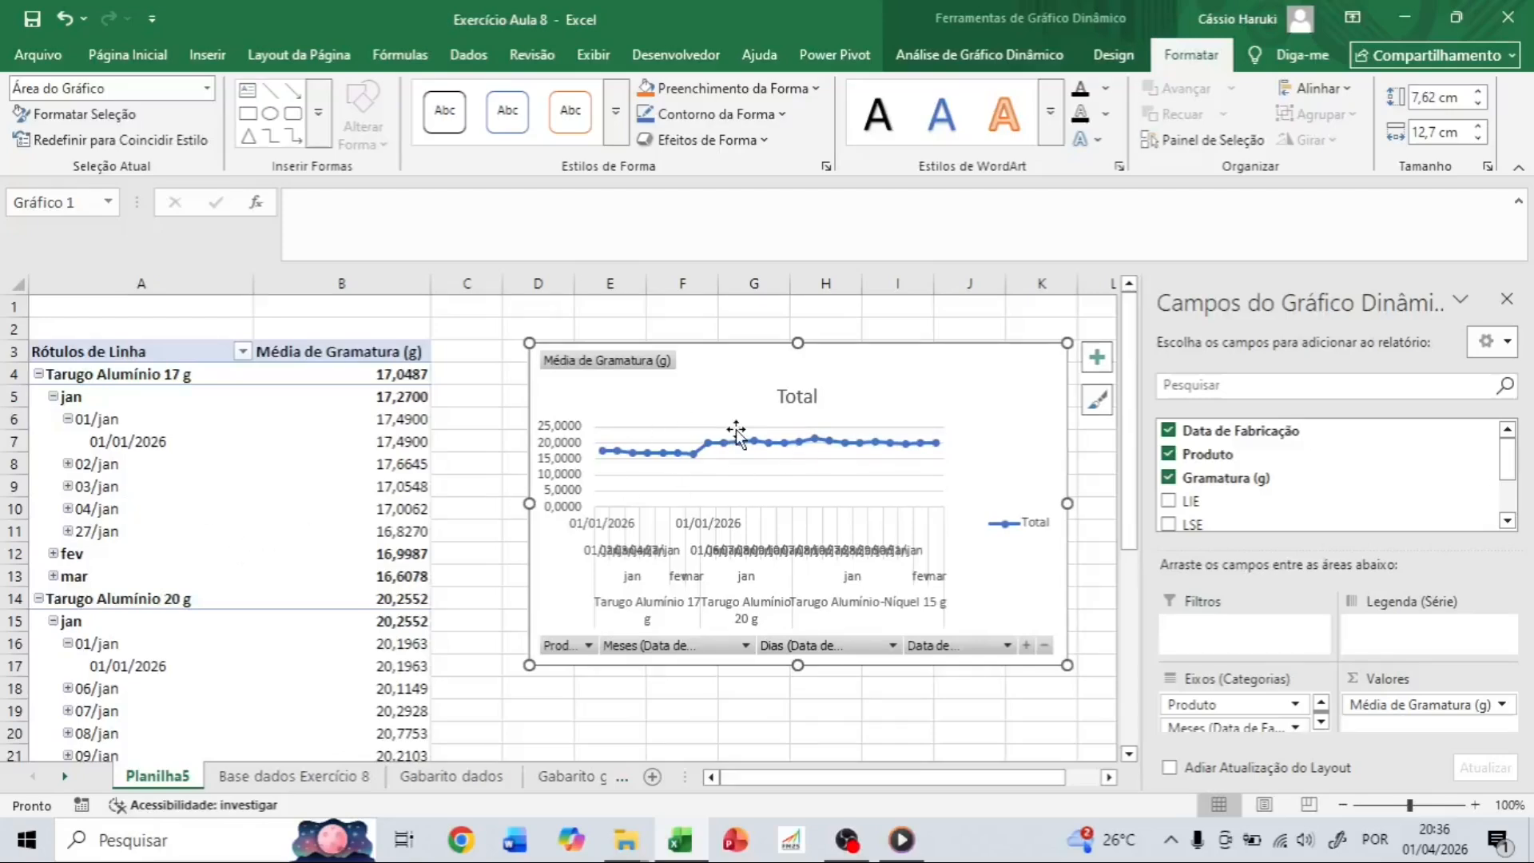
Collapse the jan groups to compare monthly averages in the chart, and expand them again to the daily level.
{"action": "left_click", "coordinate": [52, 396]}
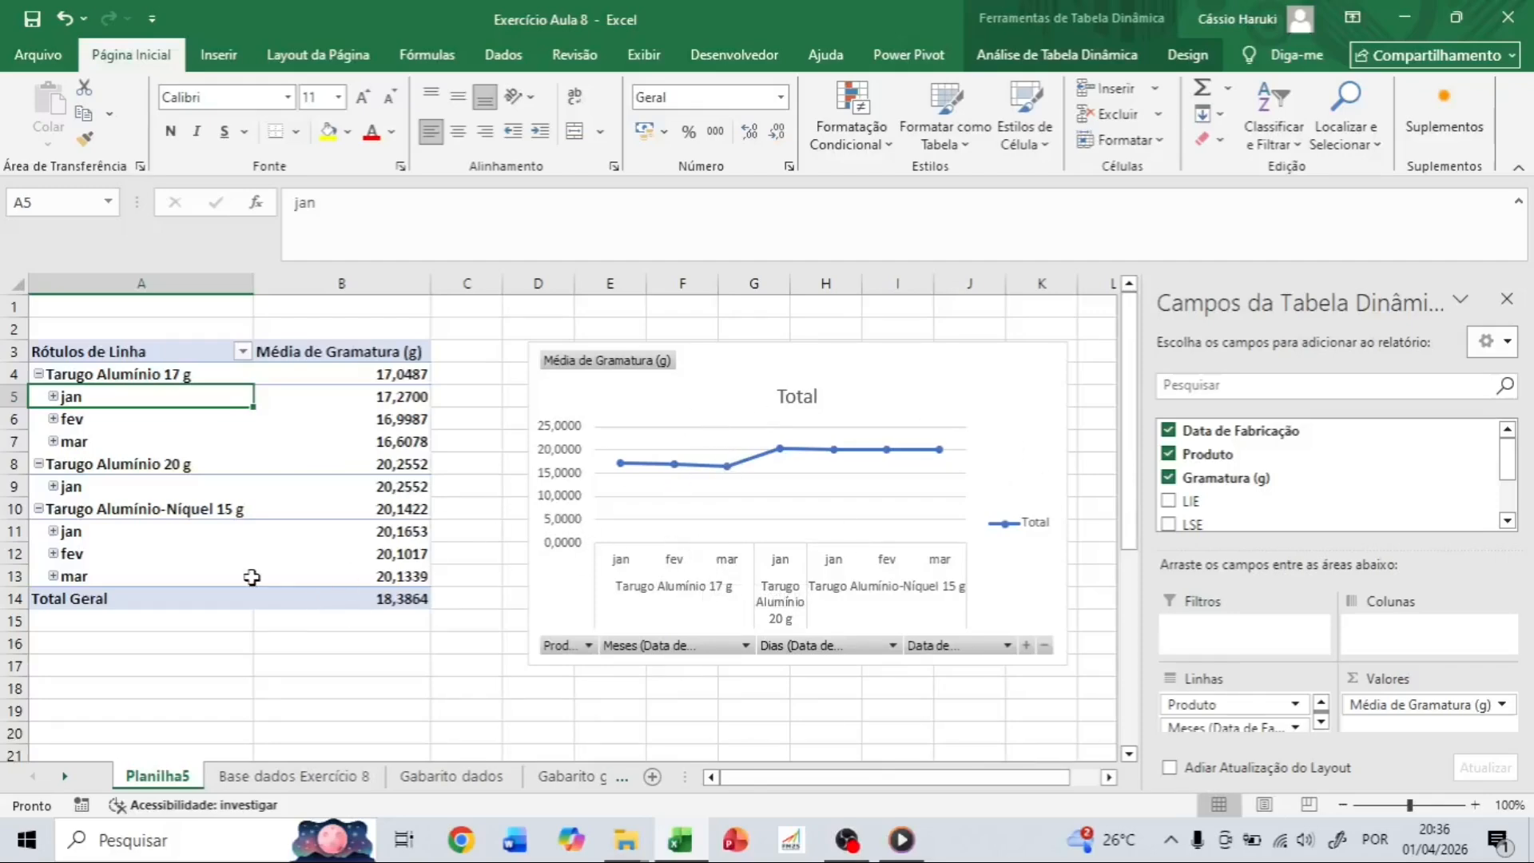
{"action": "left_click", "coordinate": [53, 531]}
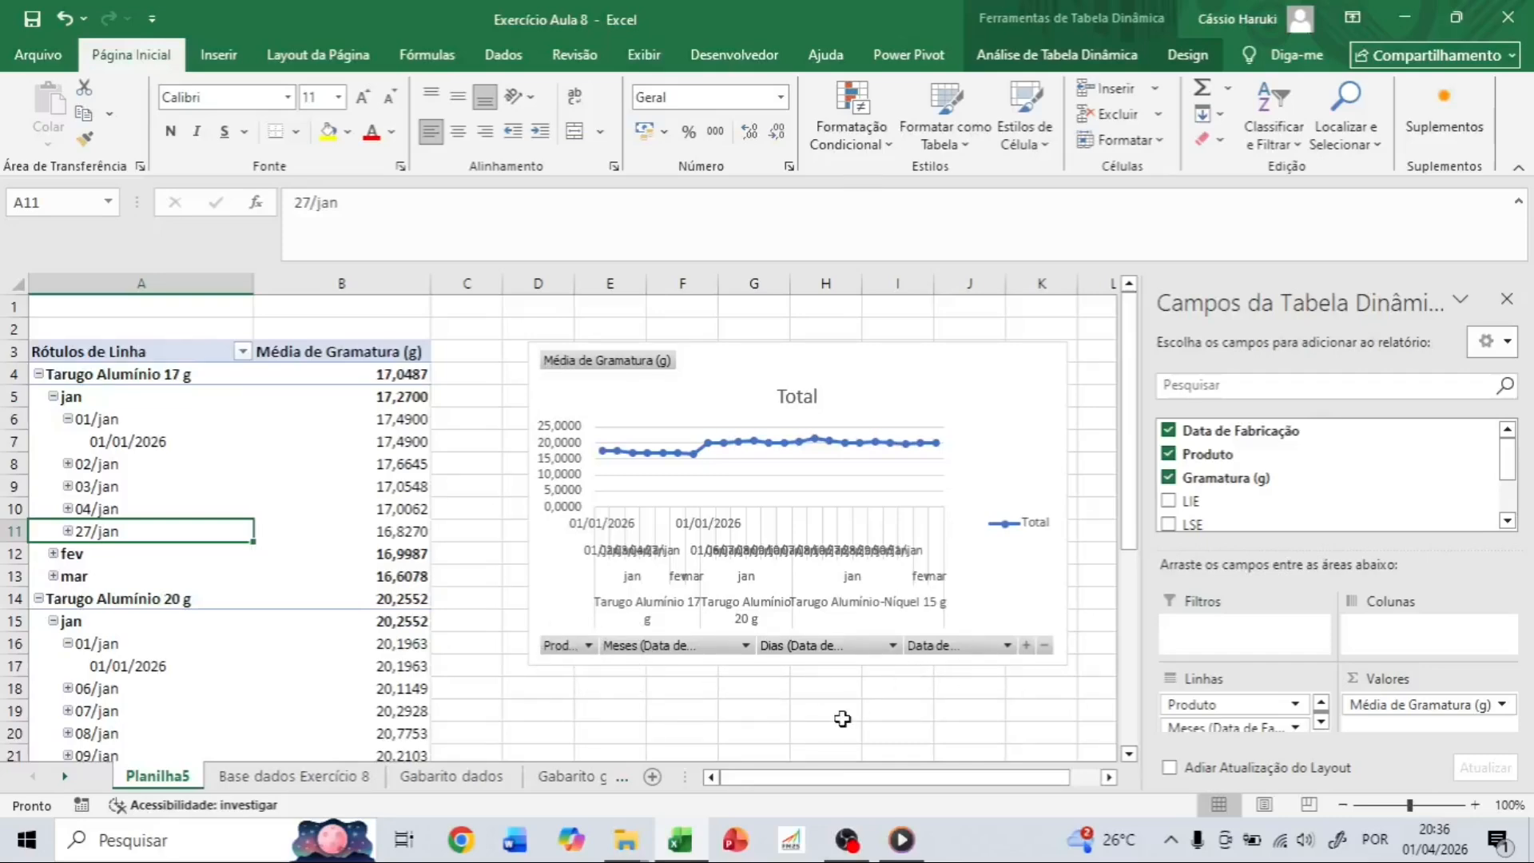
Filter the pivot chart's Produto field to show only Tarugo Alumínio 17 g.
{"action": "left_click", "coordinate": [588, 645]}
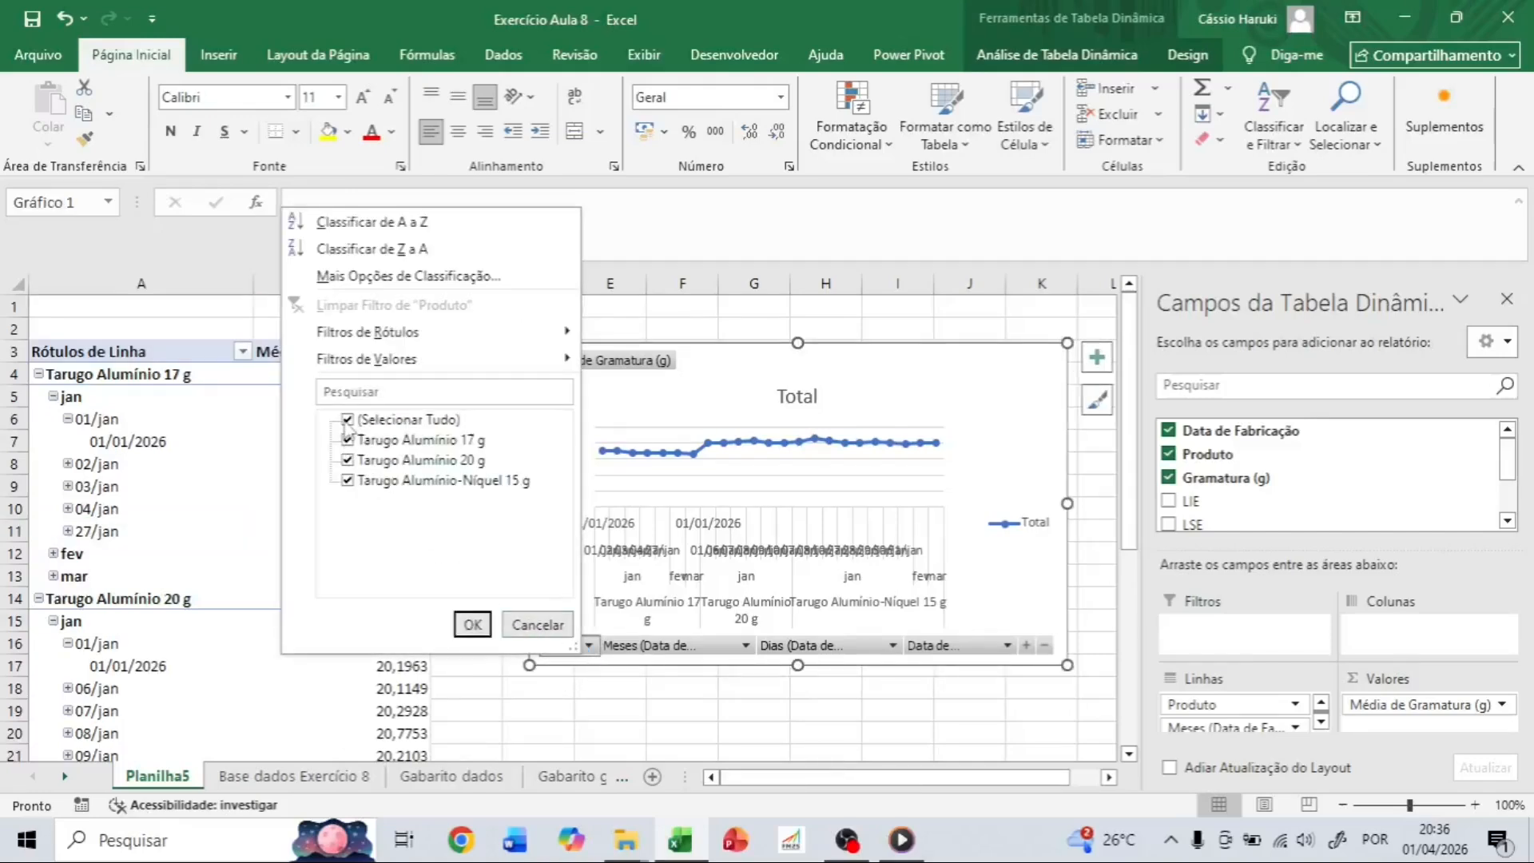
{"action": "left_click", "coordinate": [347, 420]}
{"action": "left_click", "coordinate": [348, 440]}
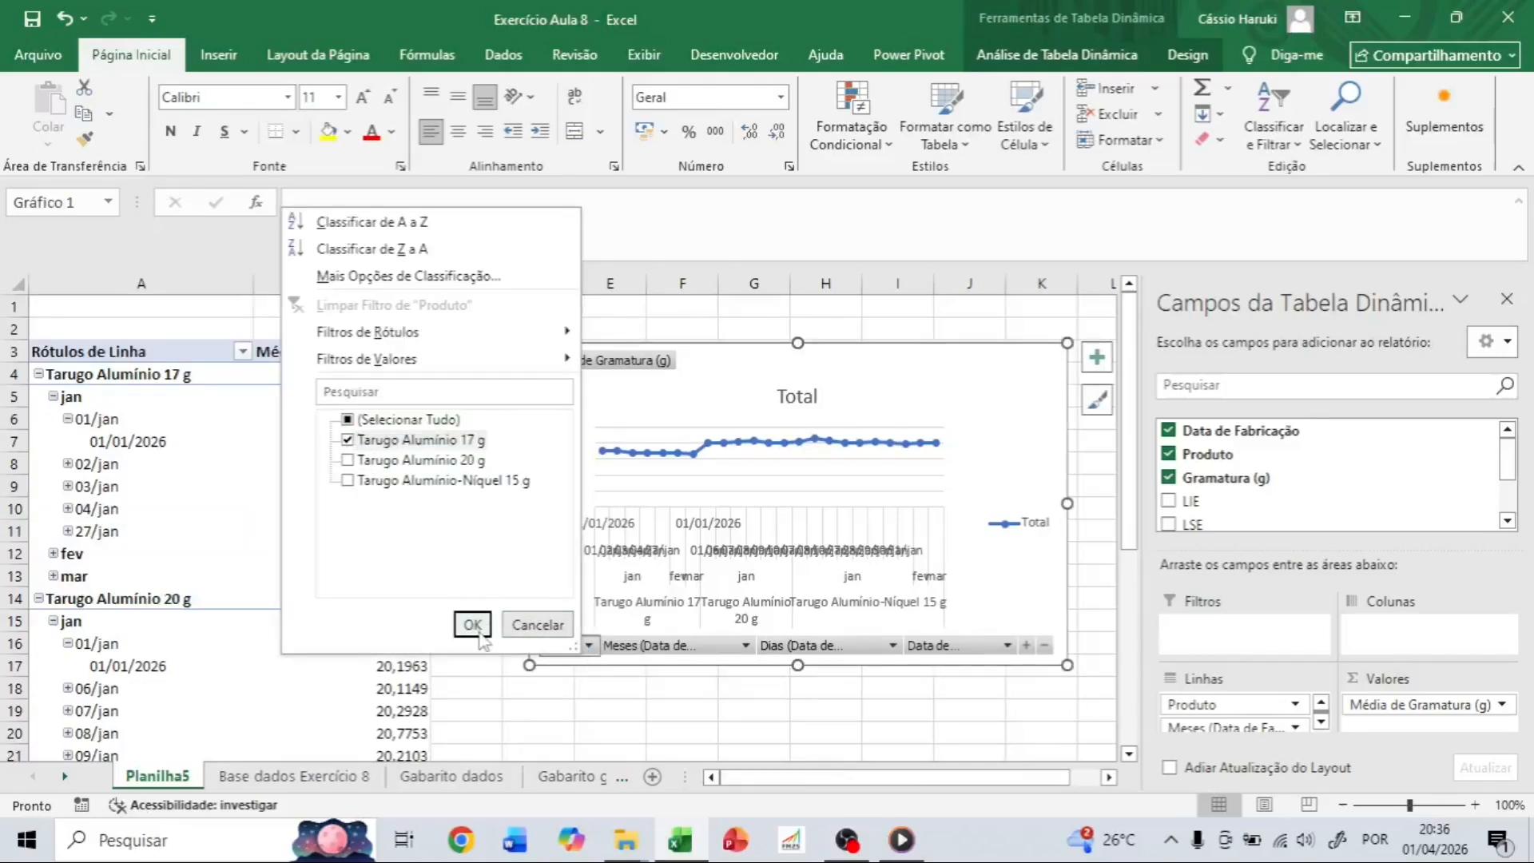
{"action": "left_click", "coordinate": [472, 623]}
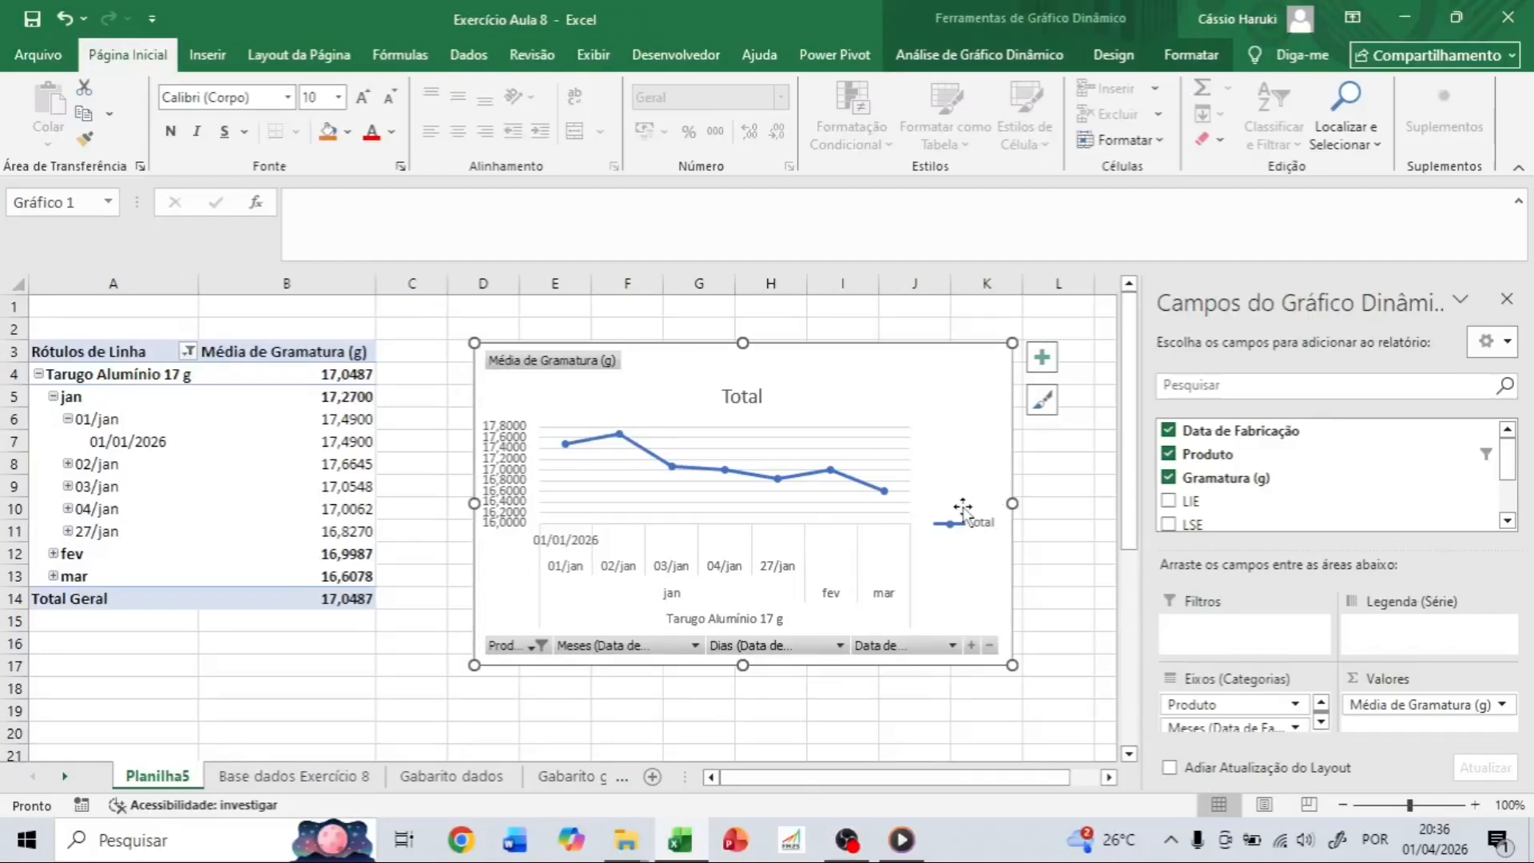
Delete the pivot chart's legend and change the chart title to Gramatura.
{"action": "left_click", "coordinate": [980, 532]}
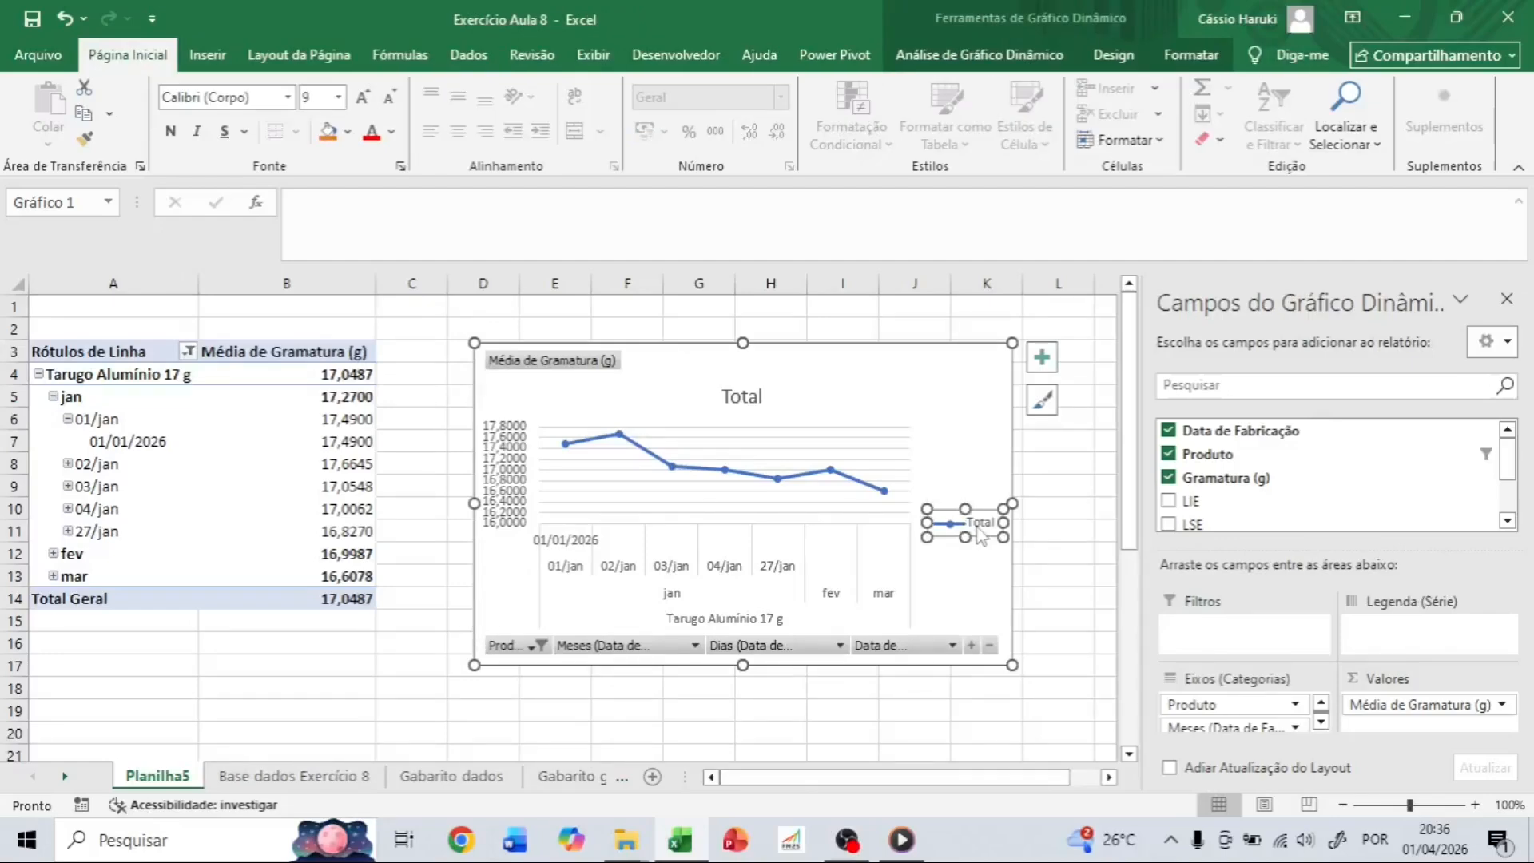
{"action": "key", "text": "Delete"}
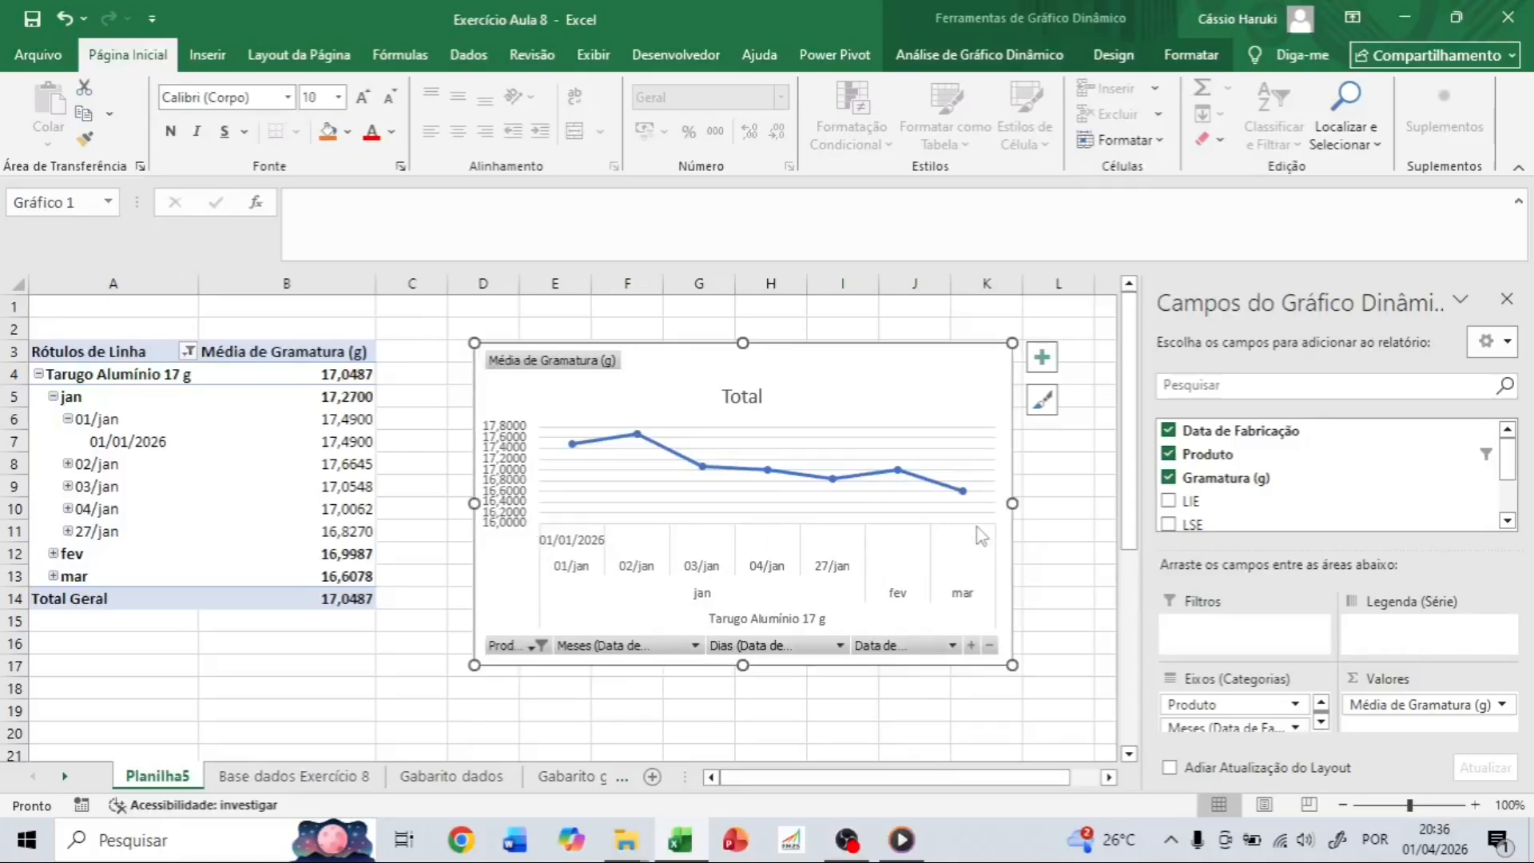
{"action": "left_click", "coordinate": [732, 391]}
{"action": "double_click", "coordinate": [743, 397]}
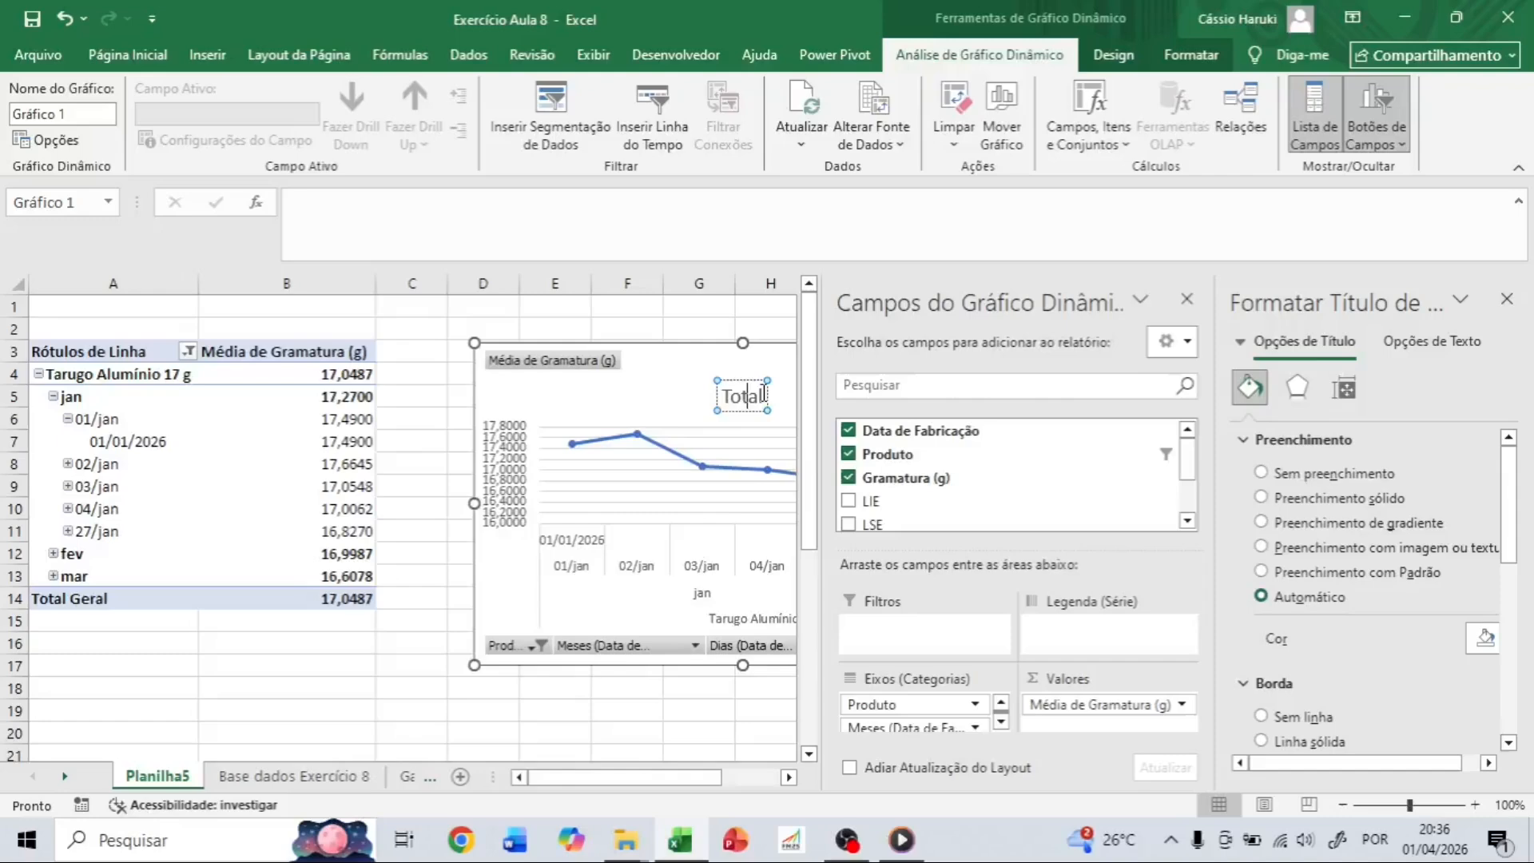
{"action": "left_click_drag", "start_coordinate": [768, 397], "coordinate": [724, 400]}
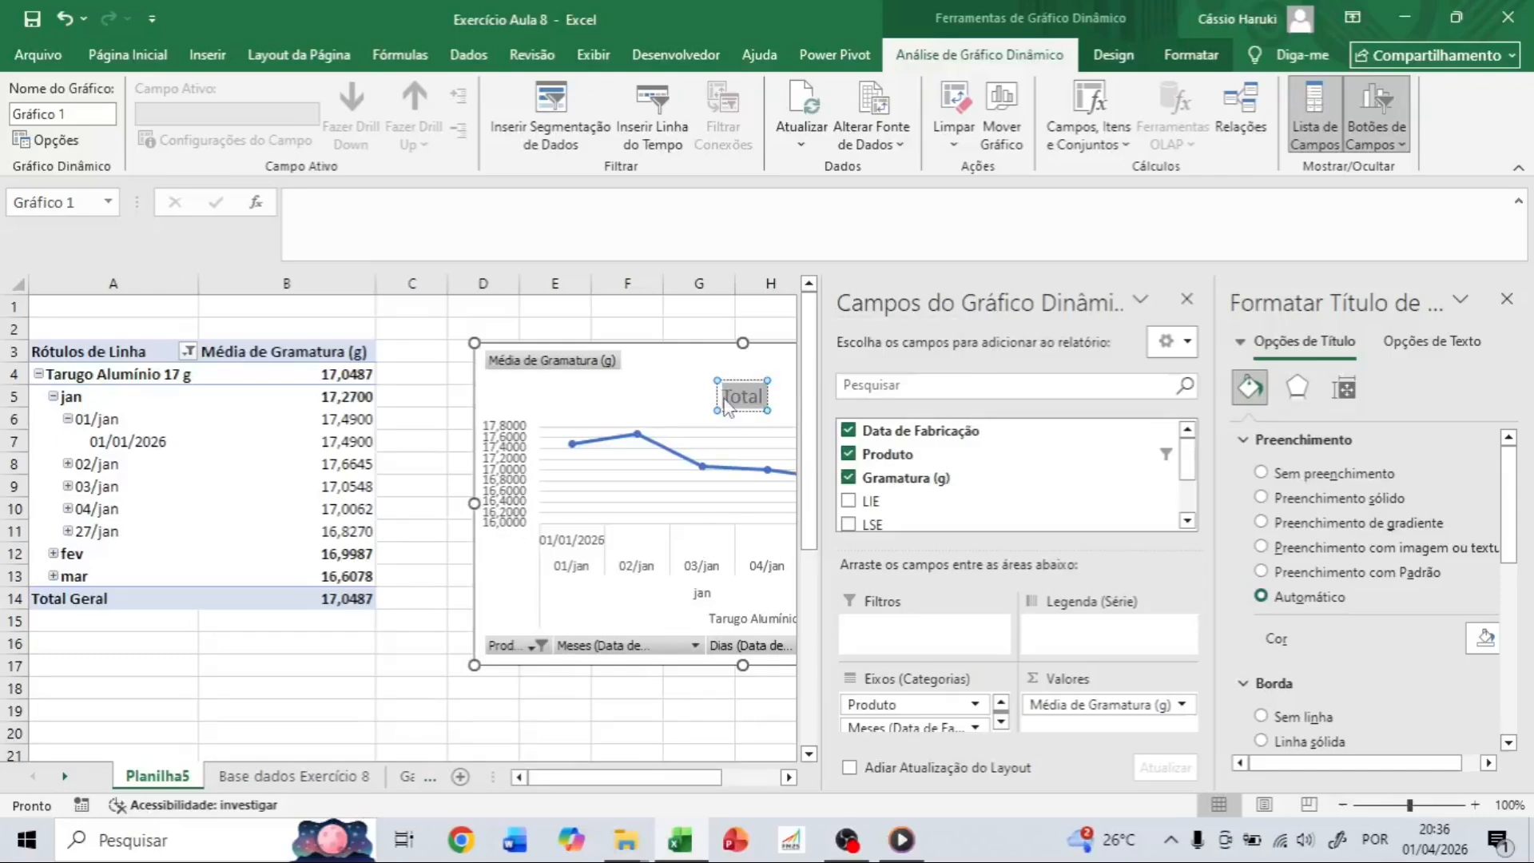
{"action": "type", "text": "Gt"}
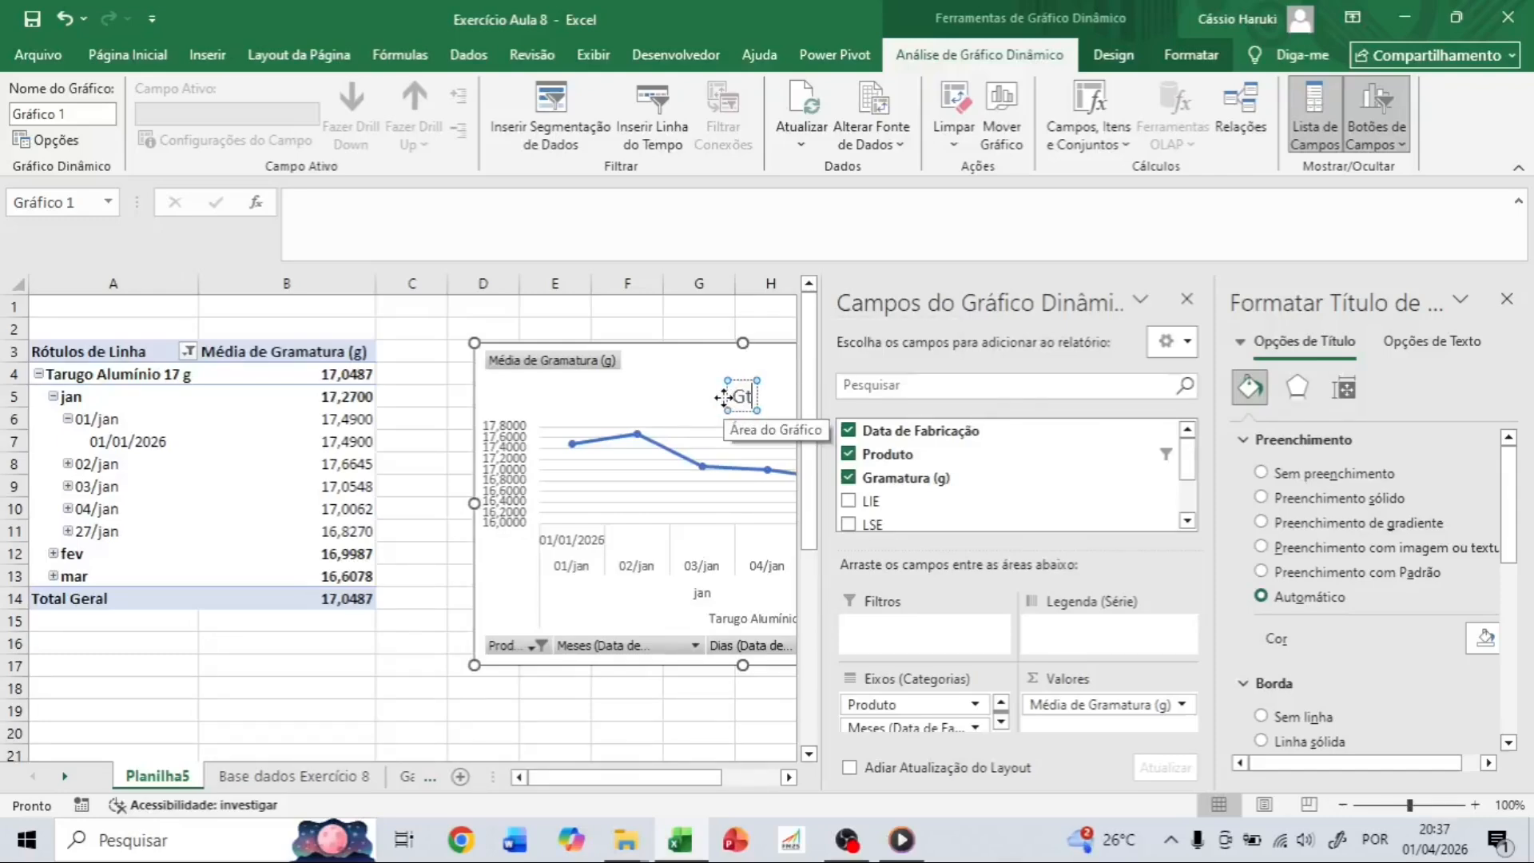
{"action": "type", "text": "amatura"}
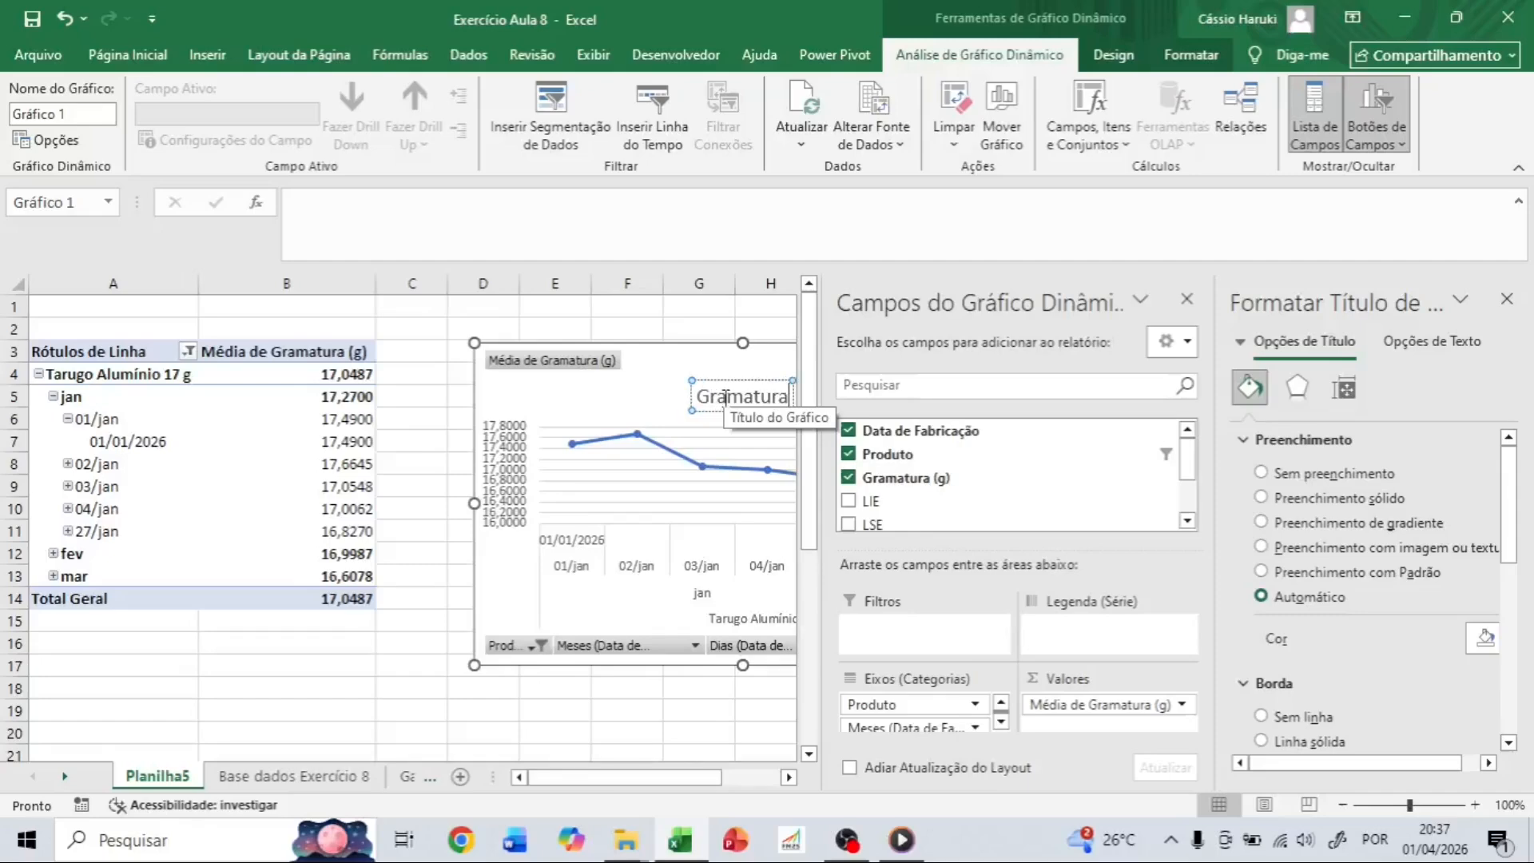
{"action": "key", "text": "Return"}
{"action": "left_click", "coordinate": [649, 408]}
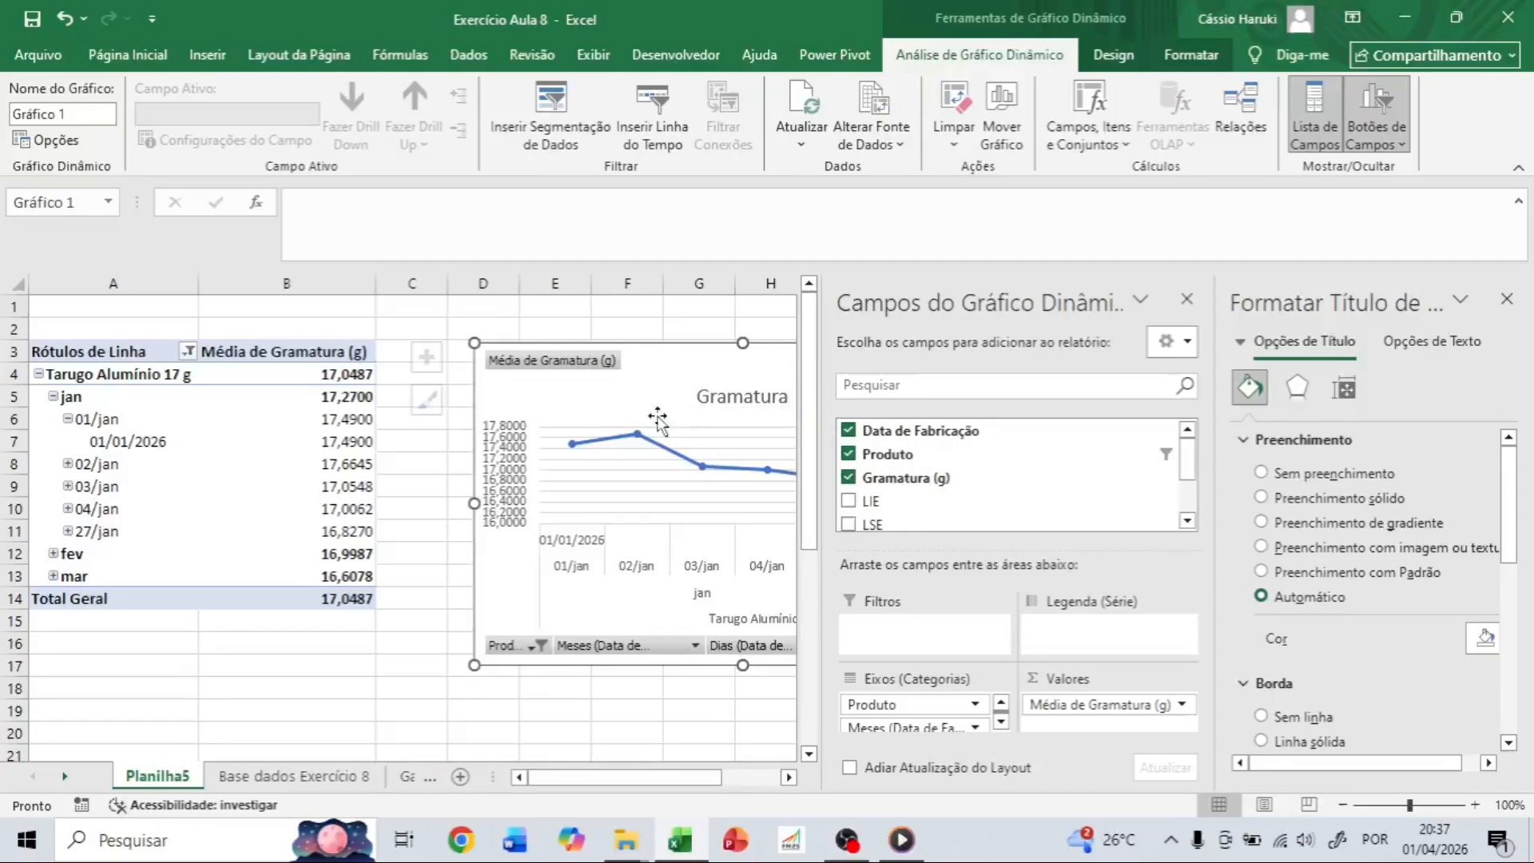
{"action": "left_click", "coordinate": [1506, 299]}
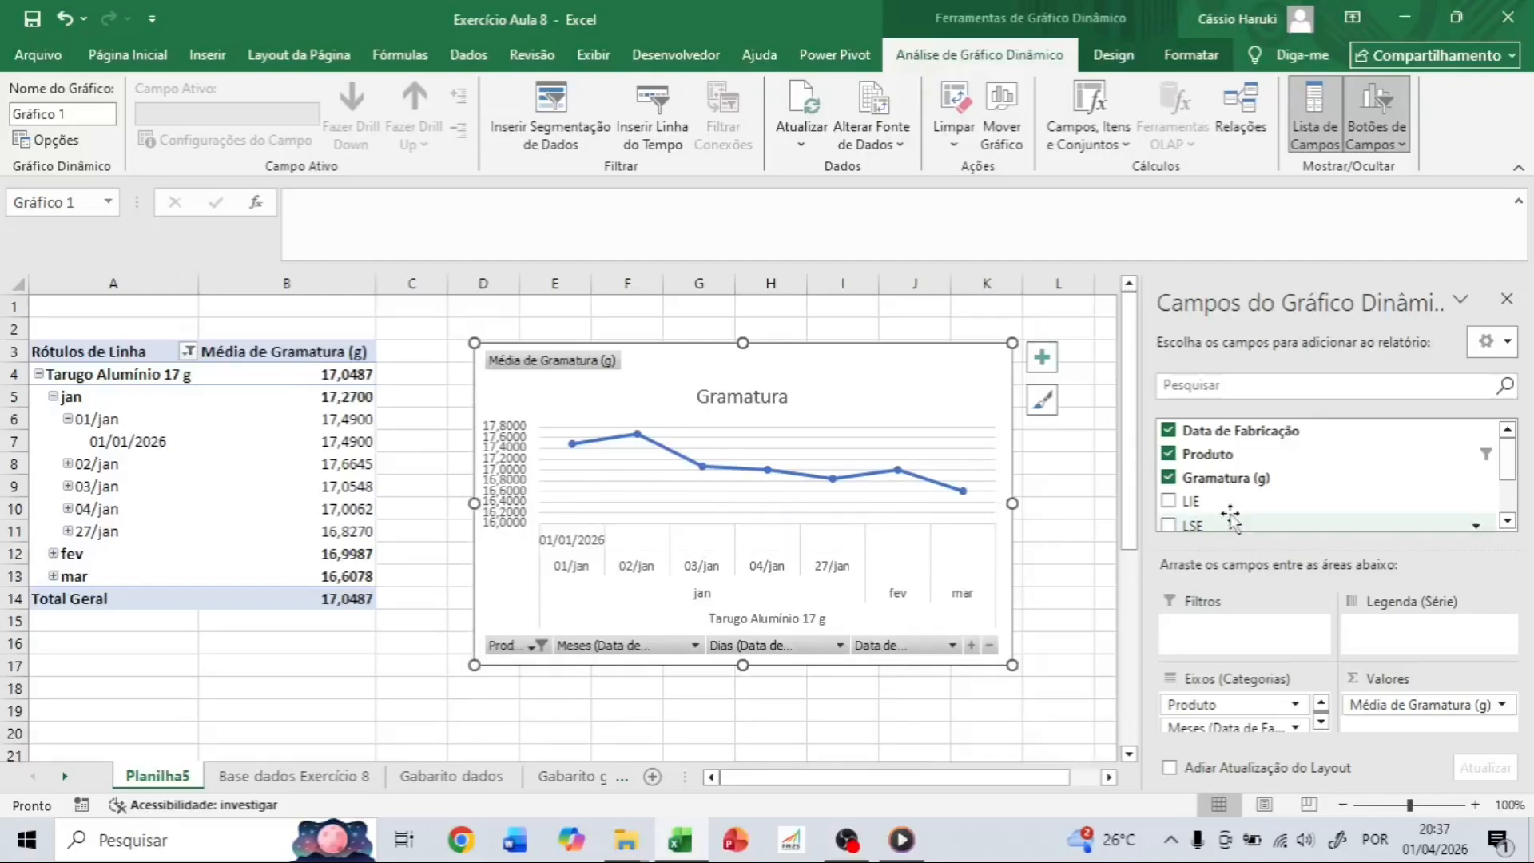
Add the LIE field to the pivot chart's values and summarize it by Média.
{"action": "scroll", "coordinate": [1230, 504], "scroll_direction": "down", "scroll_amount": 1}
{"action": "scroll", "coordinate": [1230, 504], "scroll_direction": "up", "scroll_amount": 1}
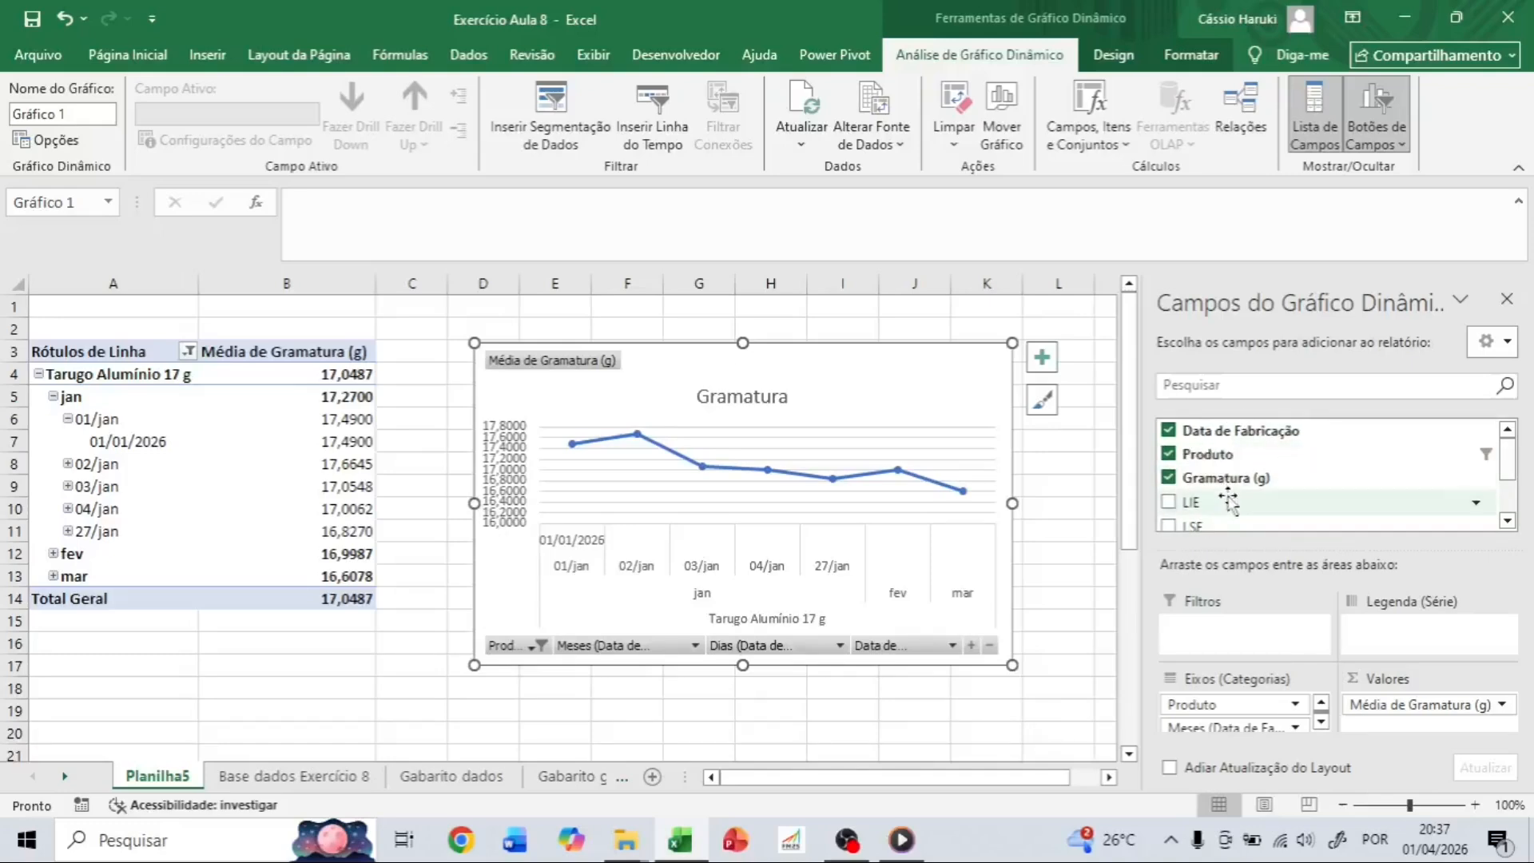
{"action": "left_click_drag", "start_coordinate": [1228, 503], "coordinate": [1426, 707]}
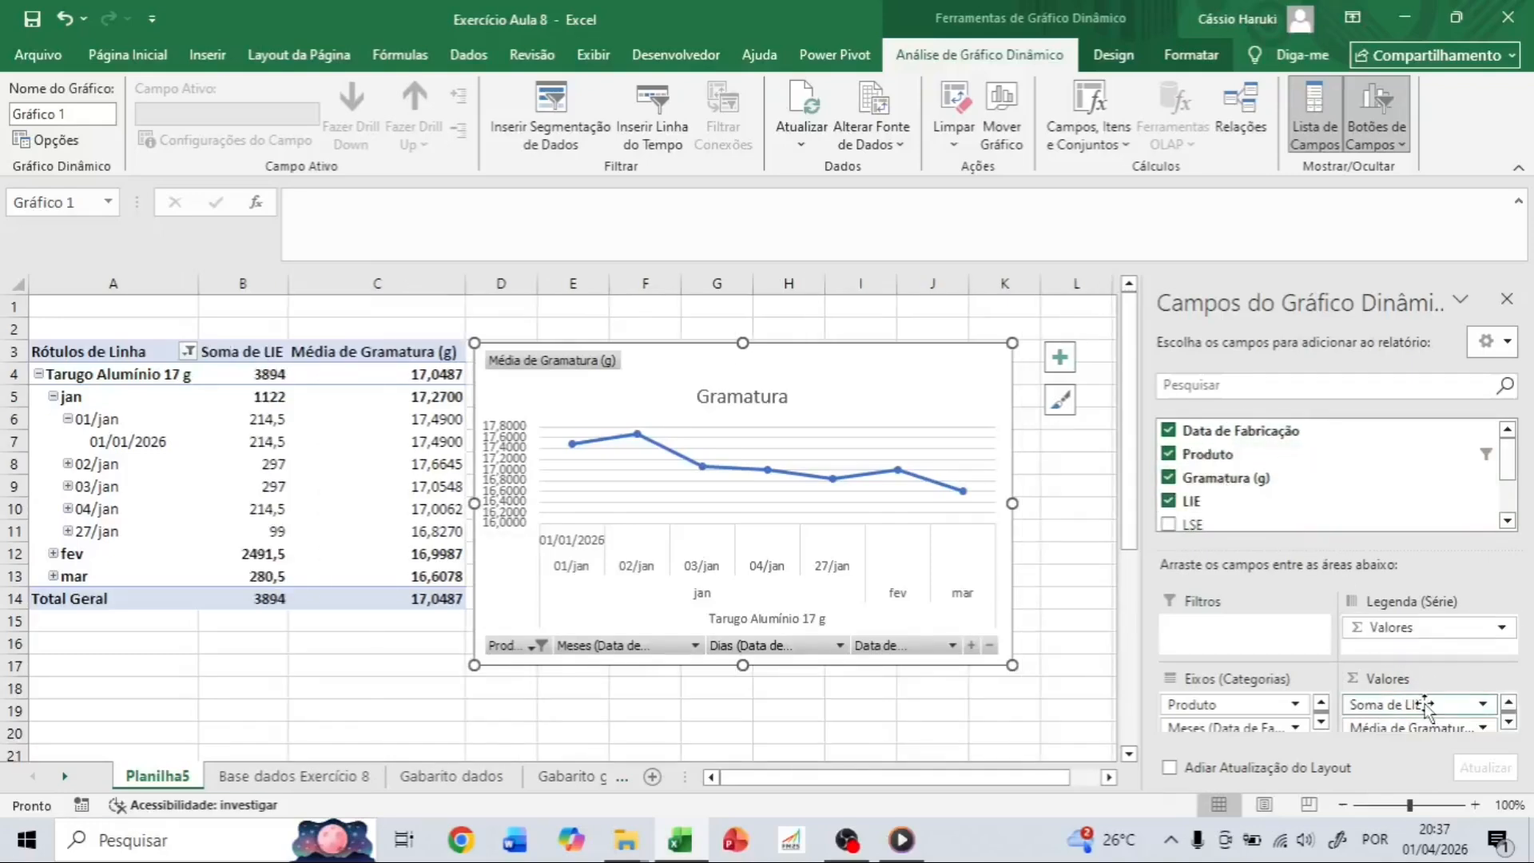
{"action": "left_click", "coordinate": [1484, 705]}
{"action": "left_click", "coordinate": [1332, 676]}
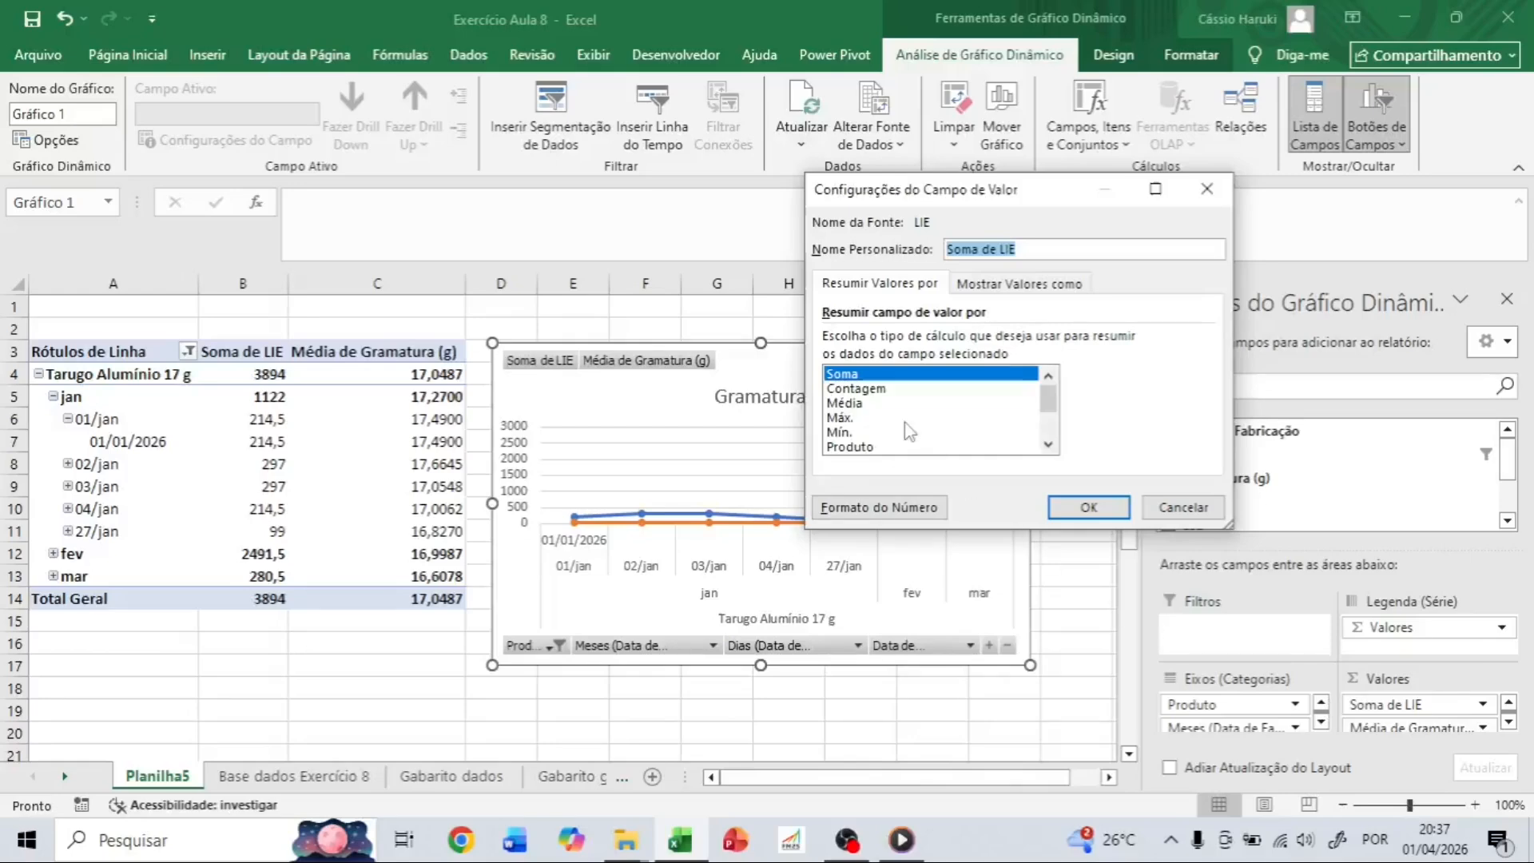
{"action": "left_click", "coordinate": [847, 403]}
{"action": "left_click", "coordinate": [1089, 508]}
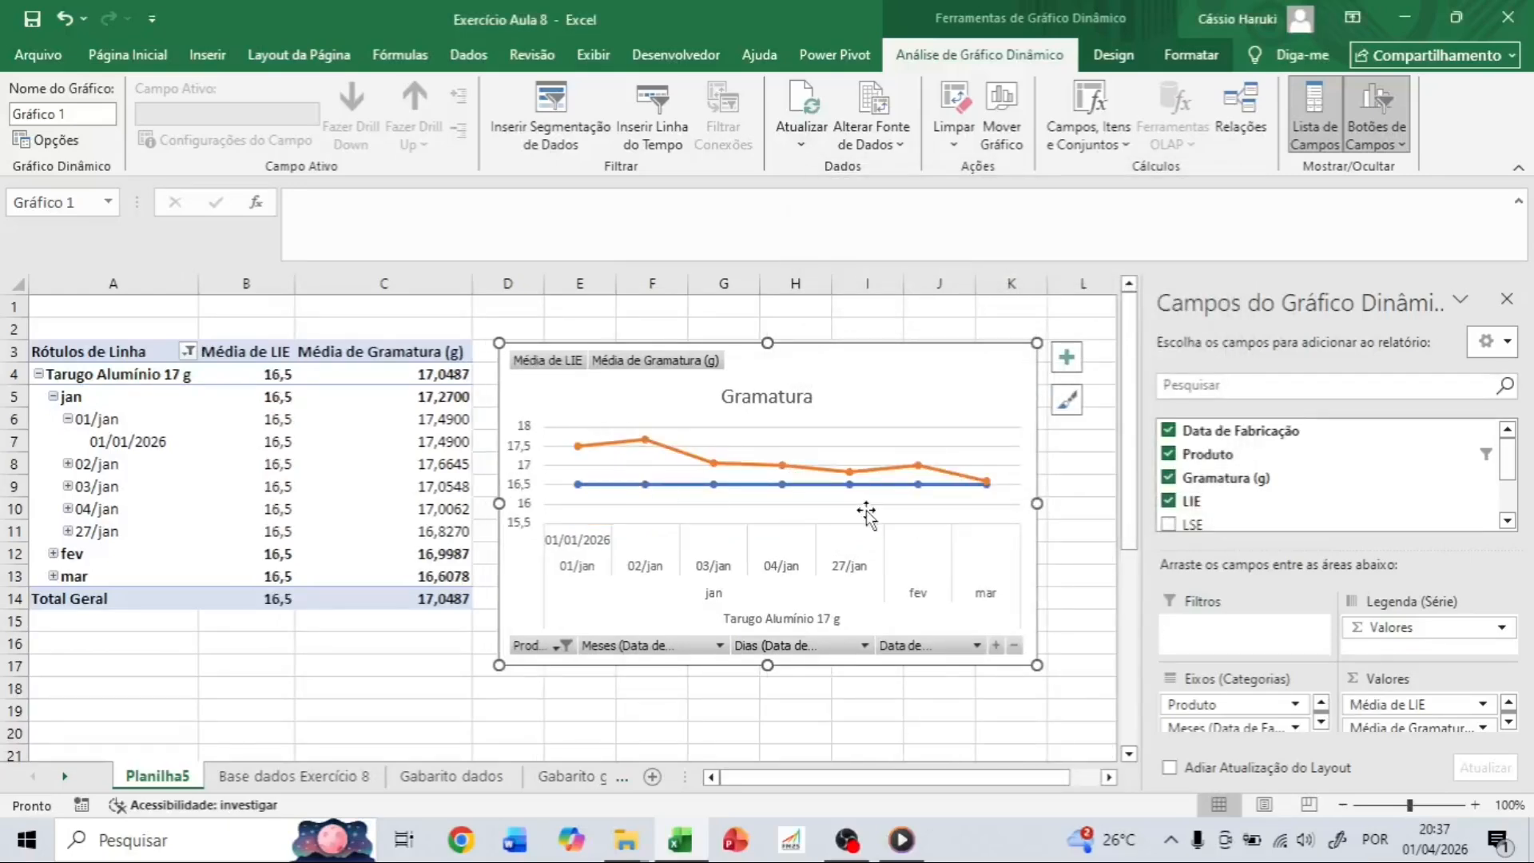
Add the LSE field to the pivot chart's values and summarize it by Média.
{"action": "left_click_drag", "start_coordinate": [1208, 530], "coordinate": [1423, 736]}
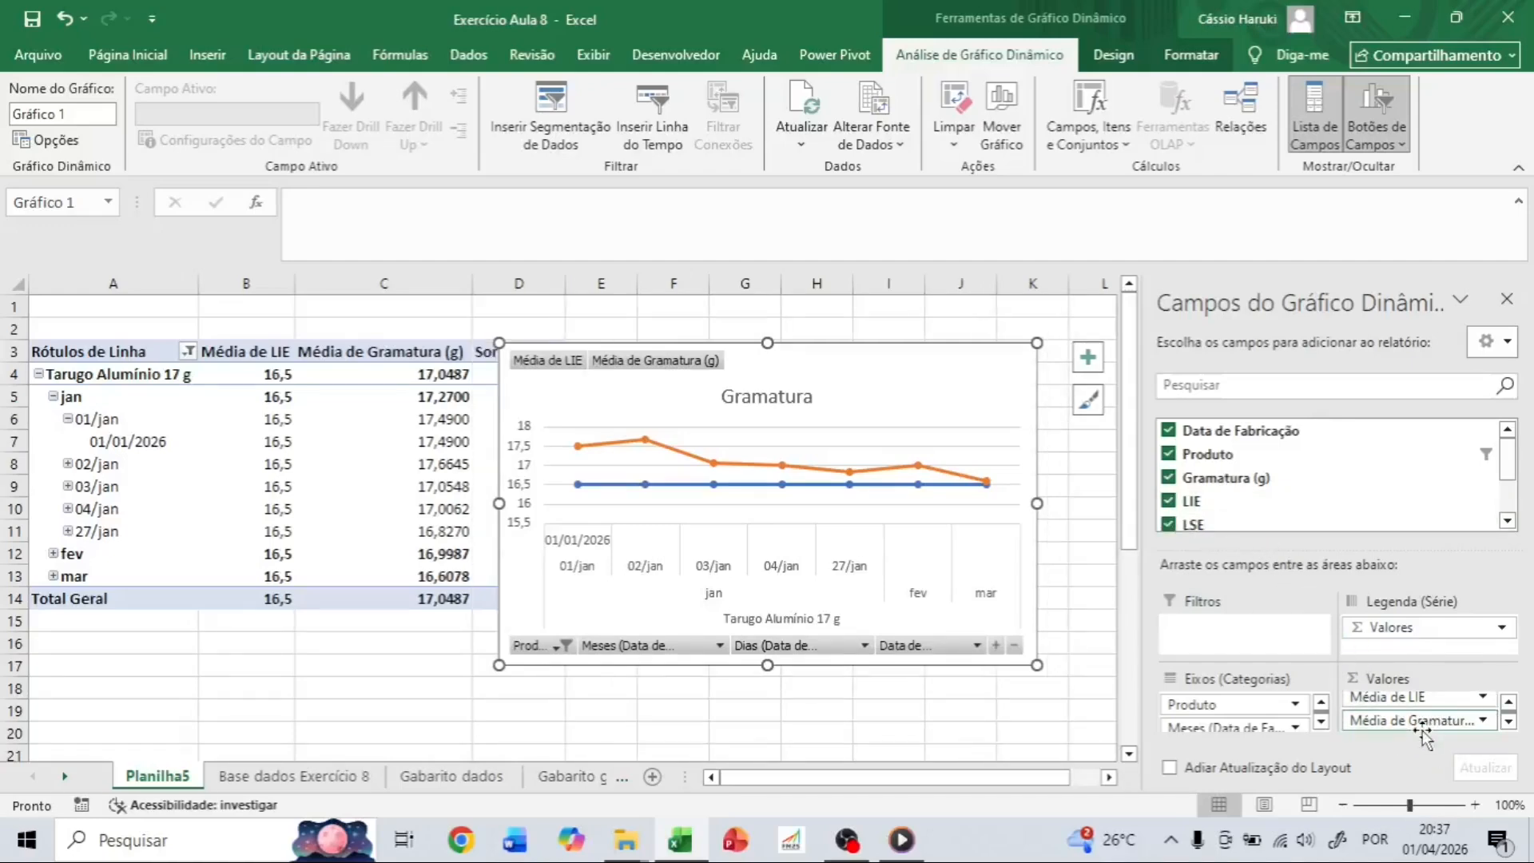
{"action": "left_click", "coordinate": [1482, 721]}
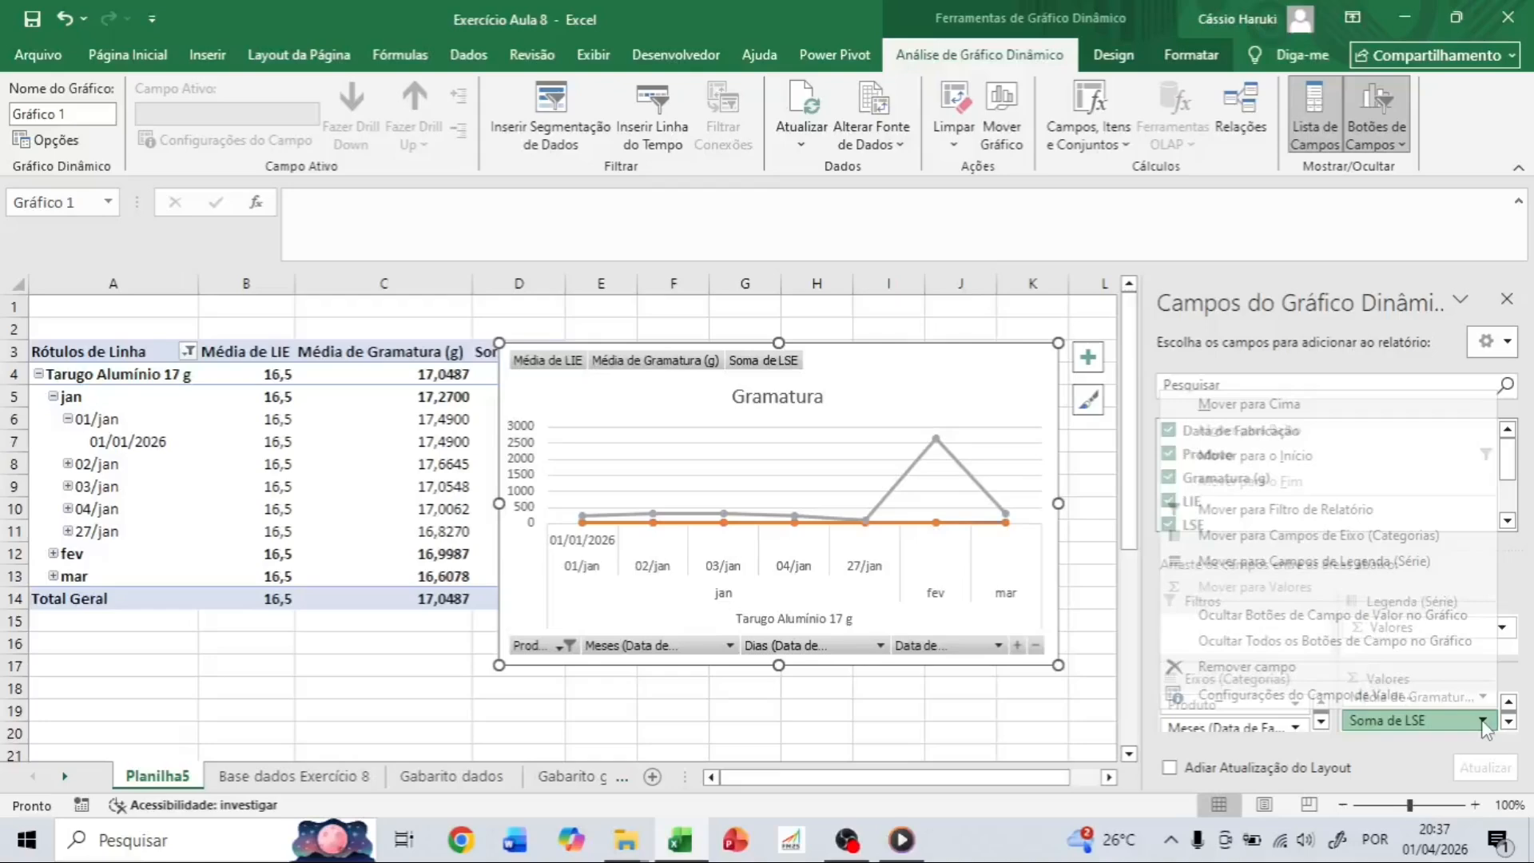
{"action": "left_click", "coordinate": [1305, 694]}
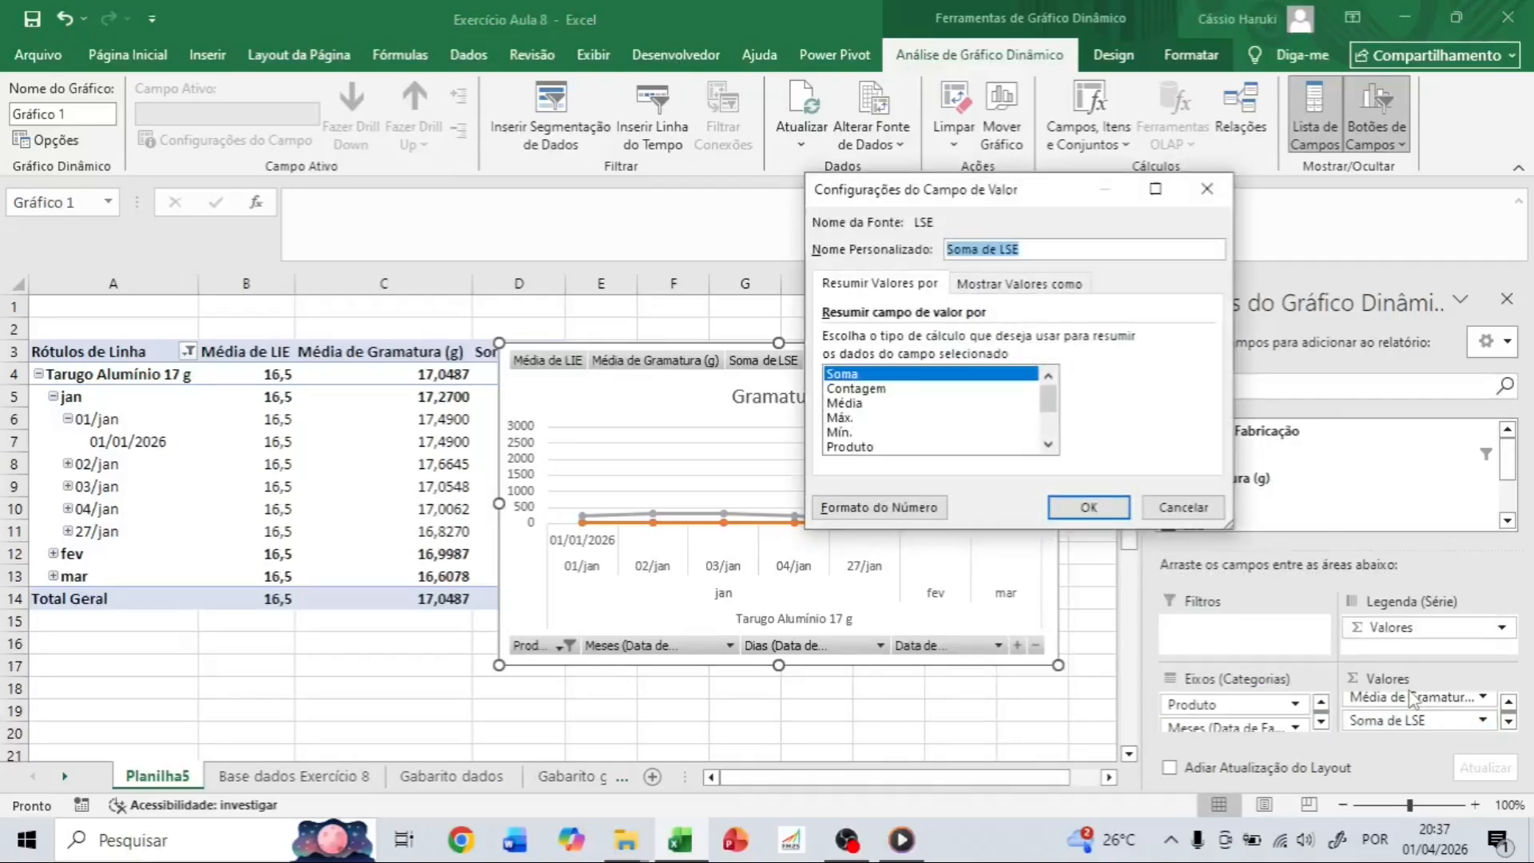
{"action": "left_click", "coordinate": [868, 405]}
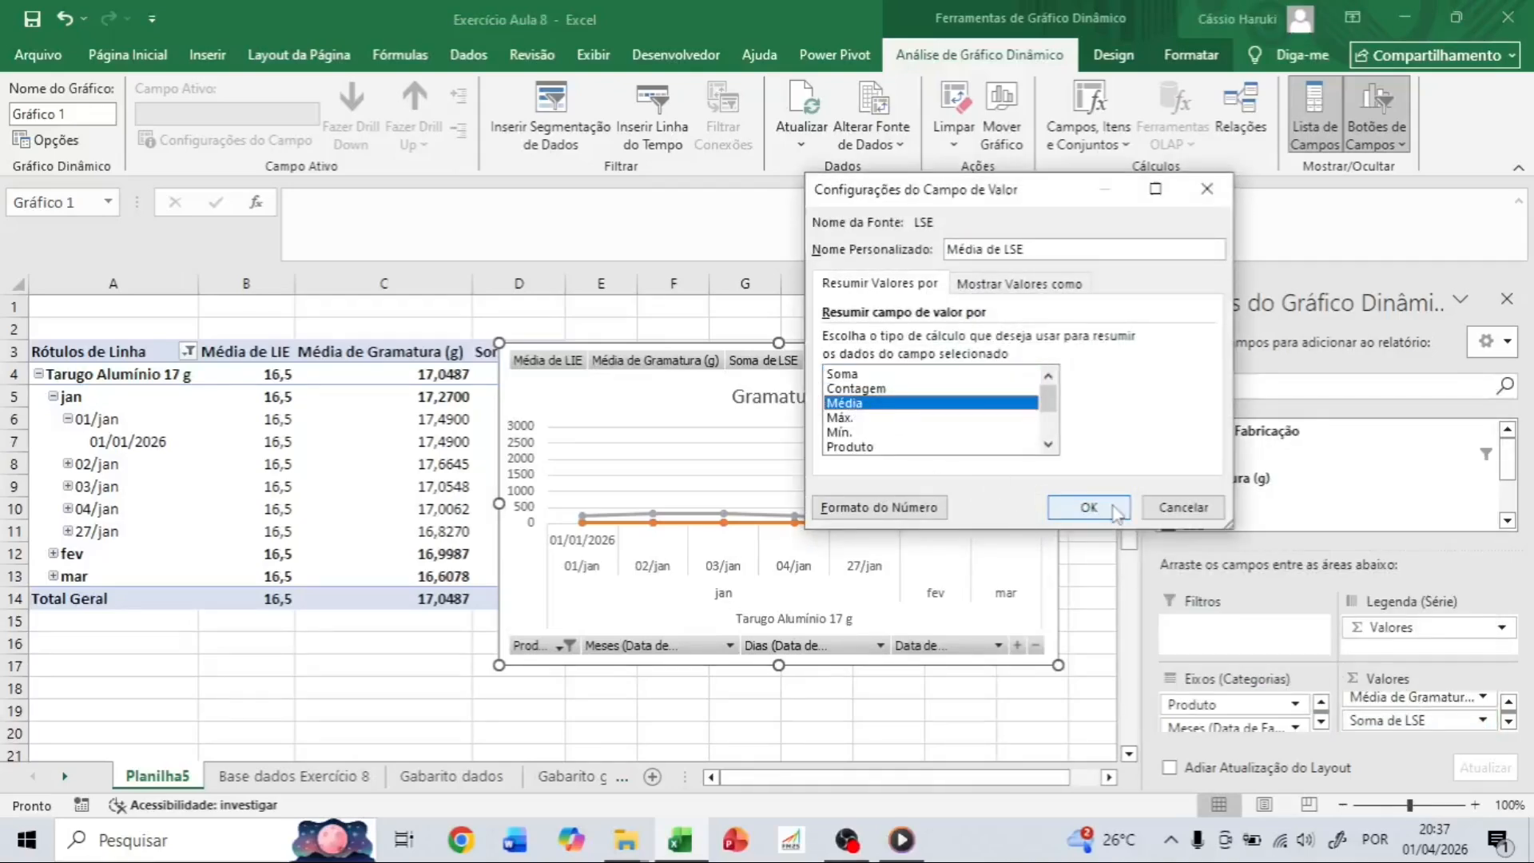
{"action": "left_click", "coordinate": [1085, 507]}
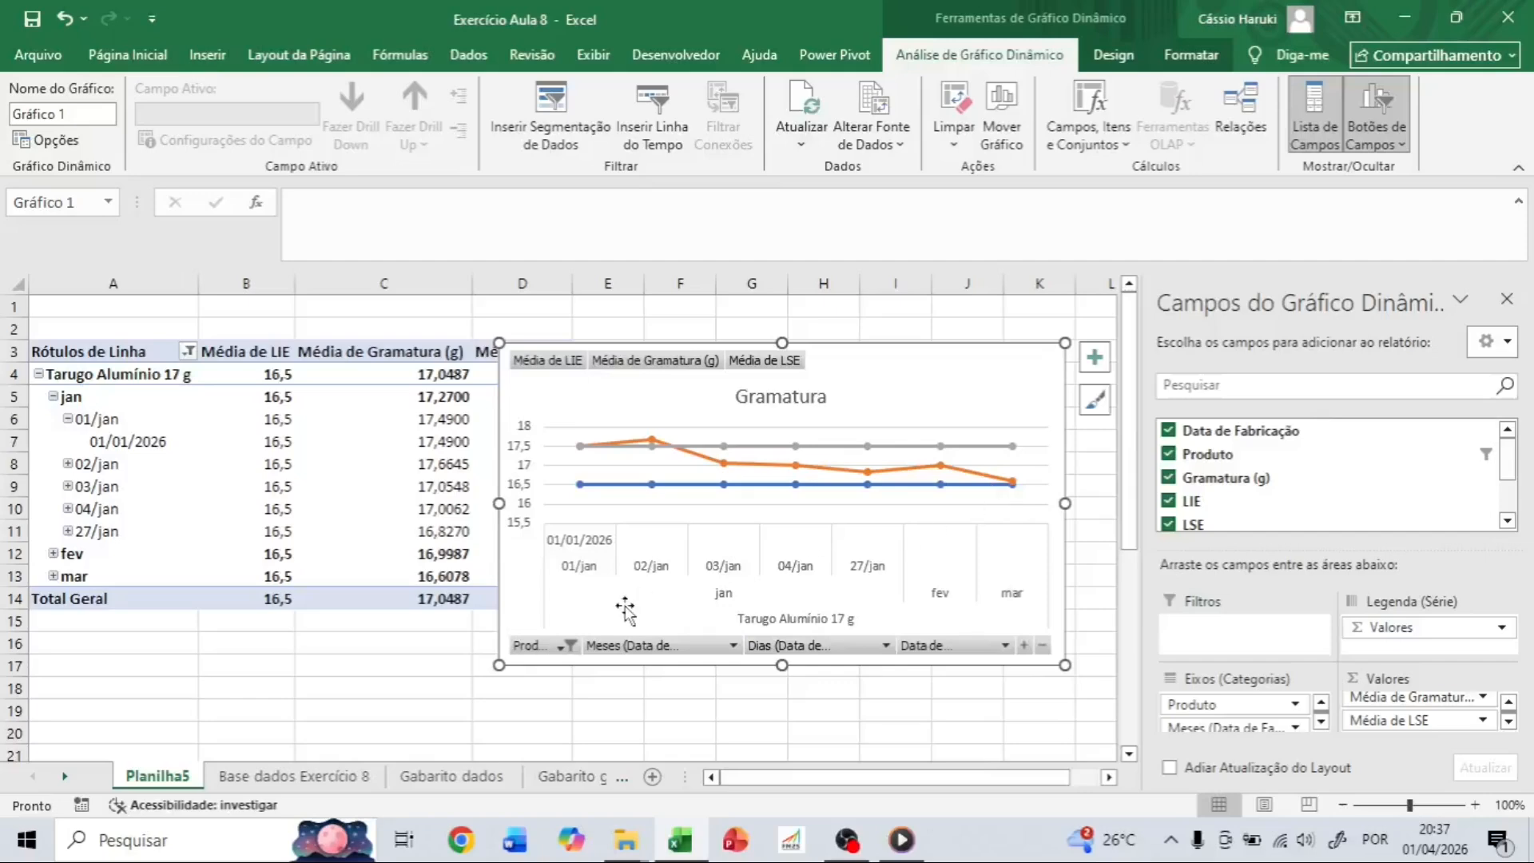
Filter the pivot chart's Produto field to show only Tarugo Alumínio 20 g.
{"action": "left_click", "coordinate": [563, 645]}
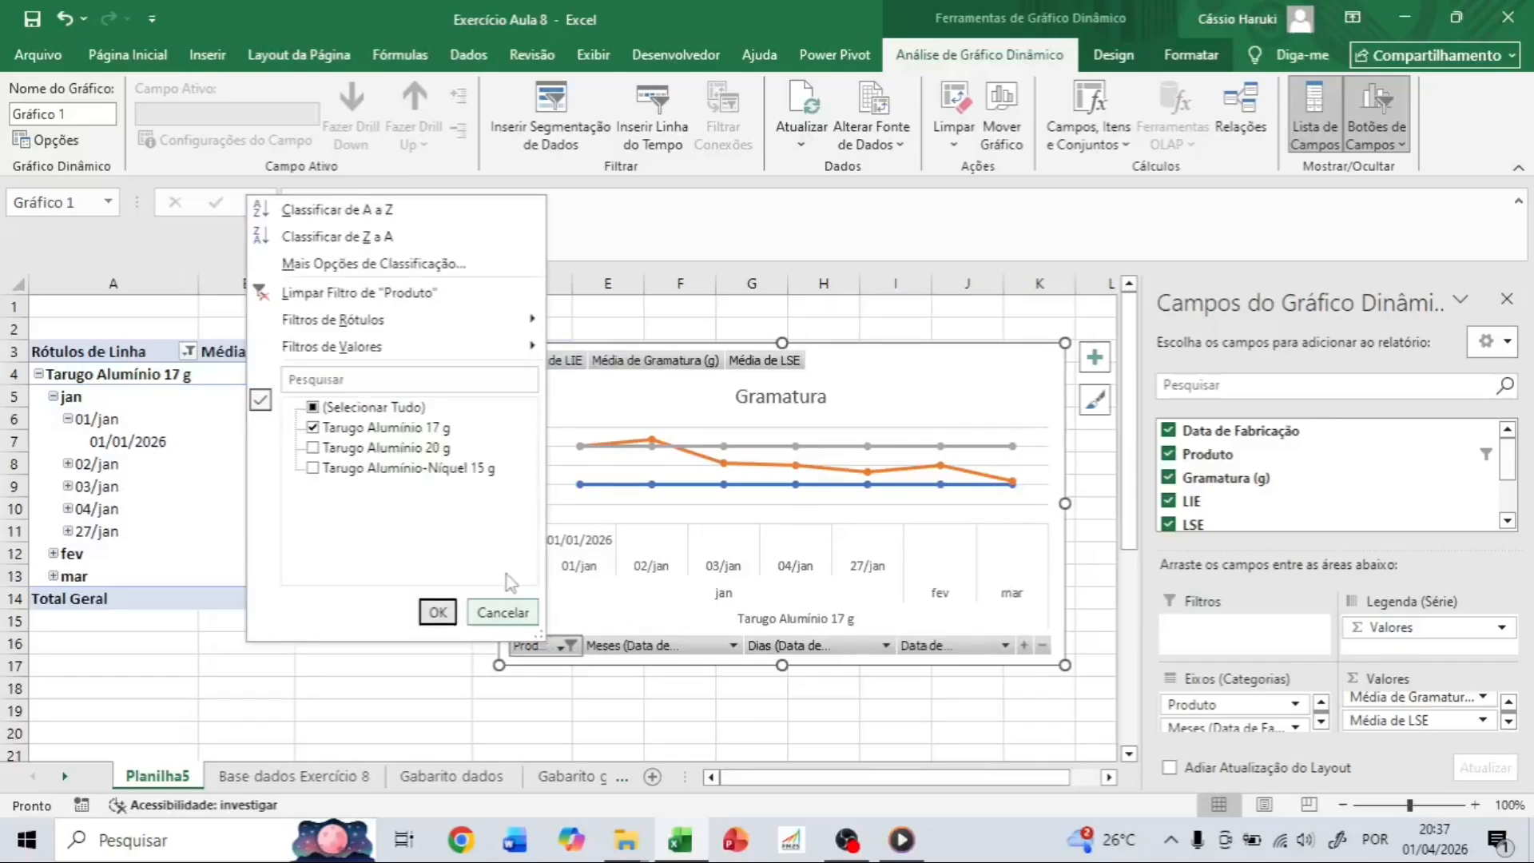
{"action": "left_click", "coordinate": [373, 449]}
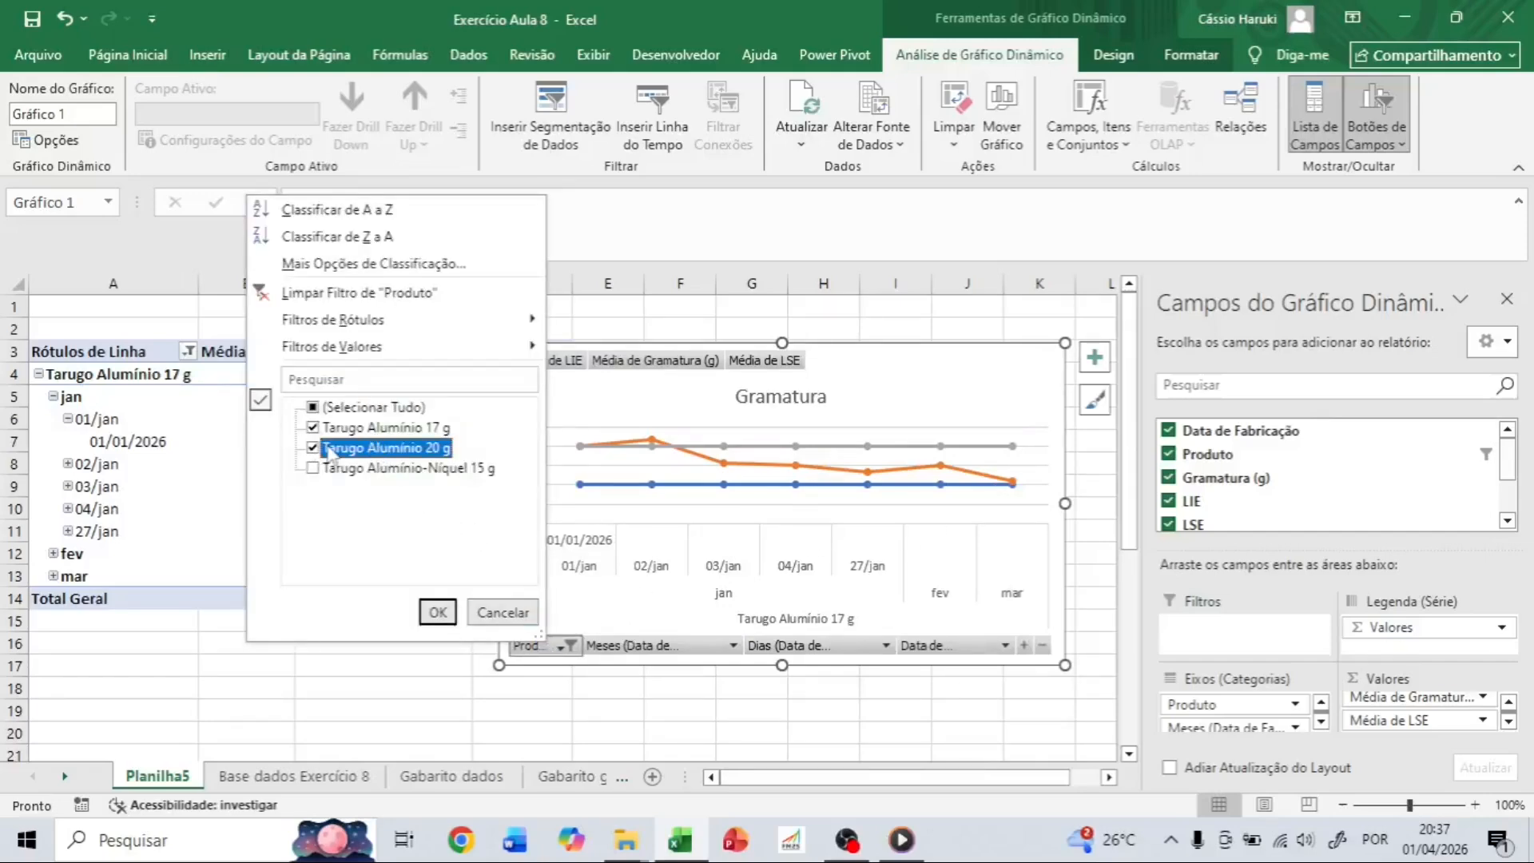
{"action": "left_click", "coordinate": [314, 429]}
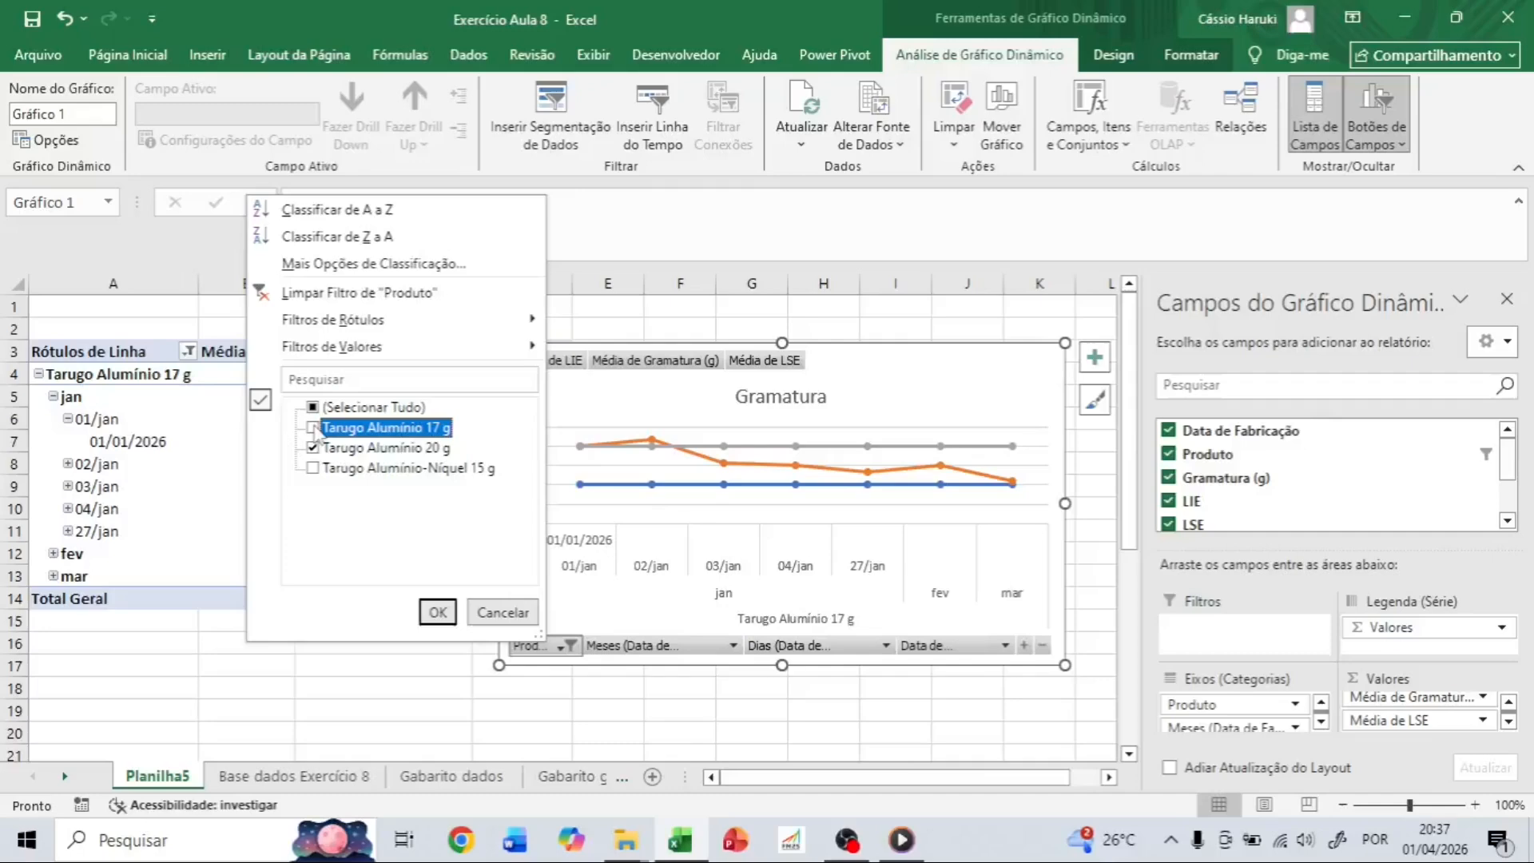
{"action": "left_click", "coordinate": [438, 612]}
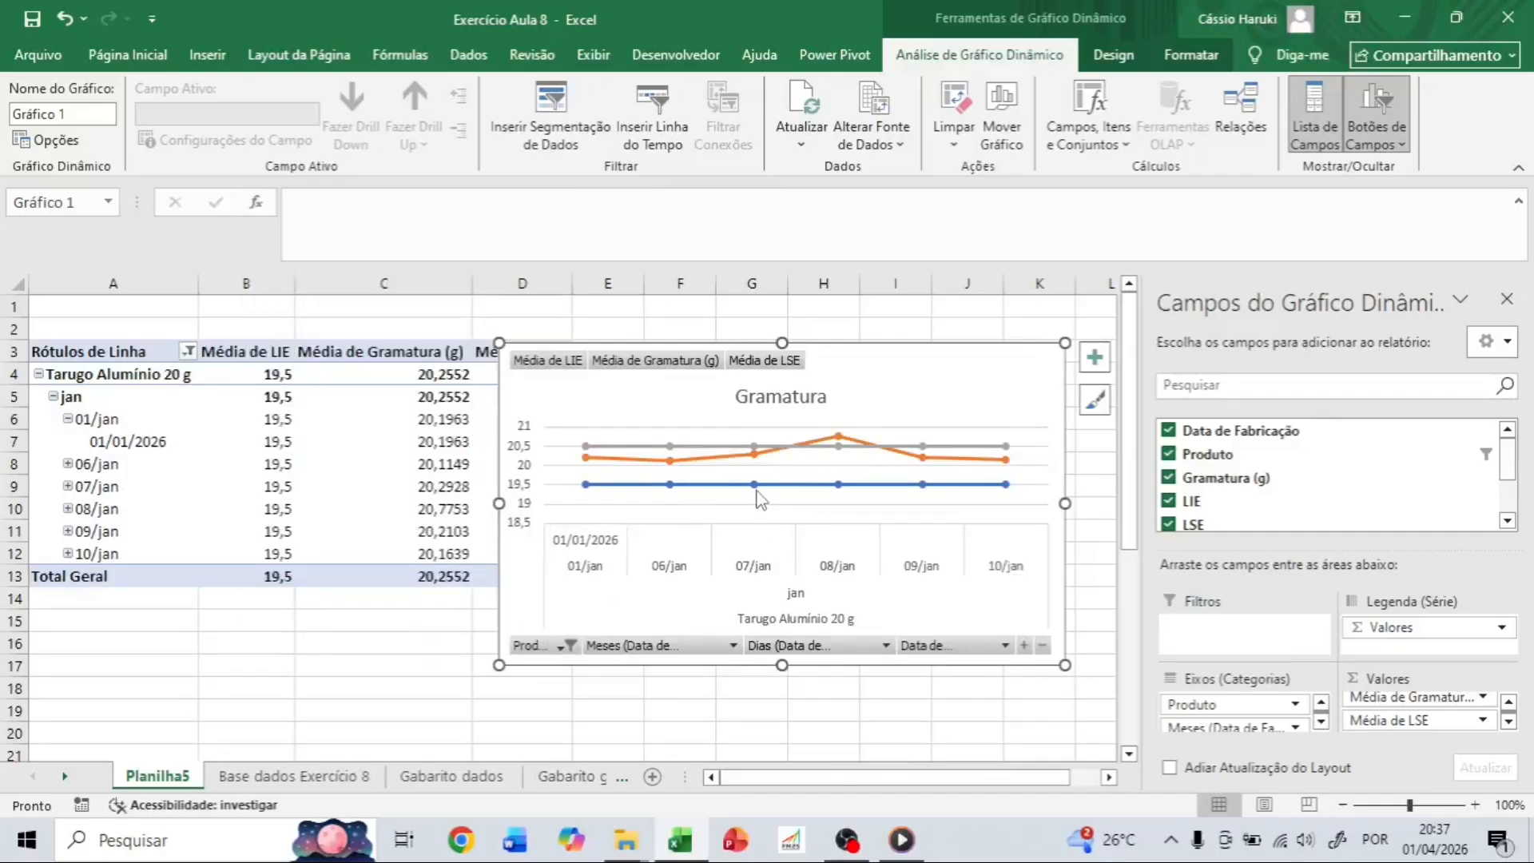
{"action": "mouse_move", "coordinate": [756, 492]}
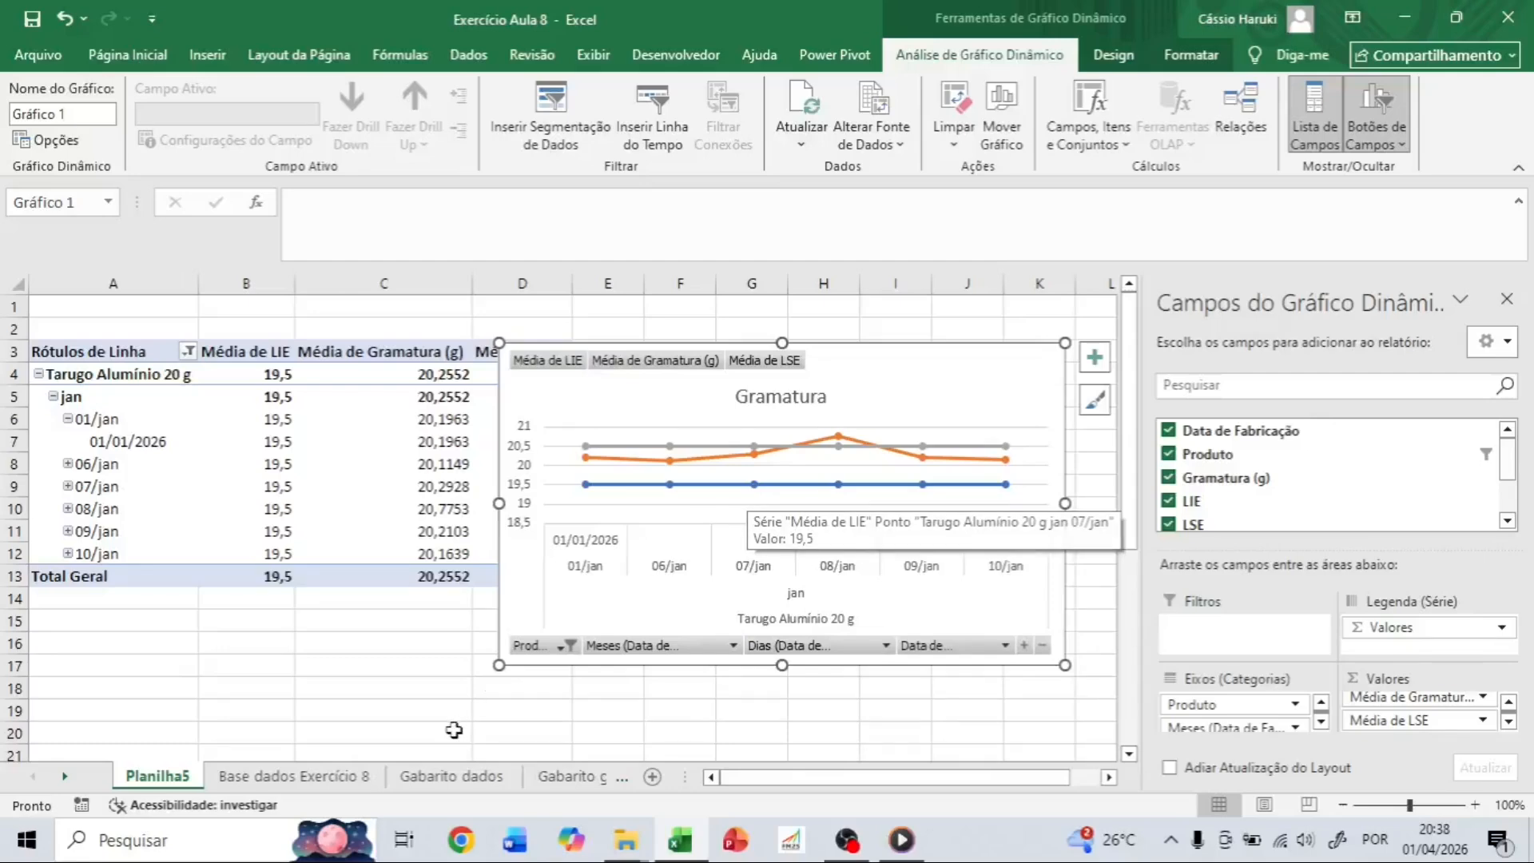
Review the source table on the Base dados Exercício 8 sheet and return to the pivot chart on Planilha5.
{"action": "left_click", "coordinate": [293, 776]}
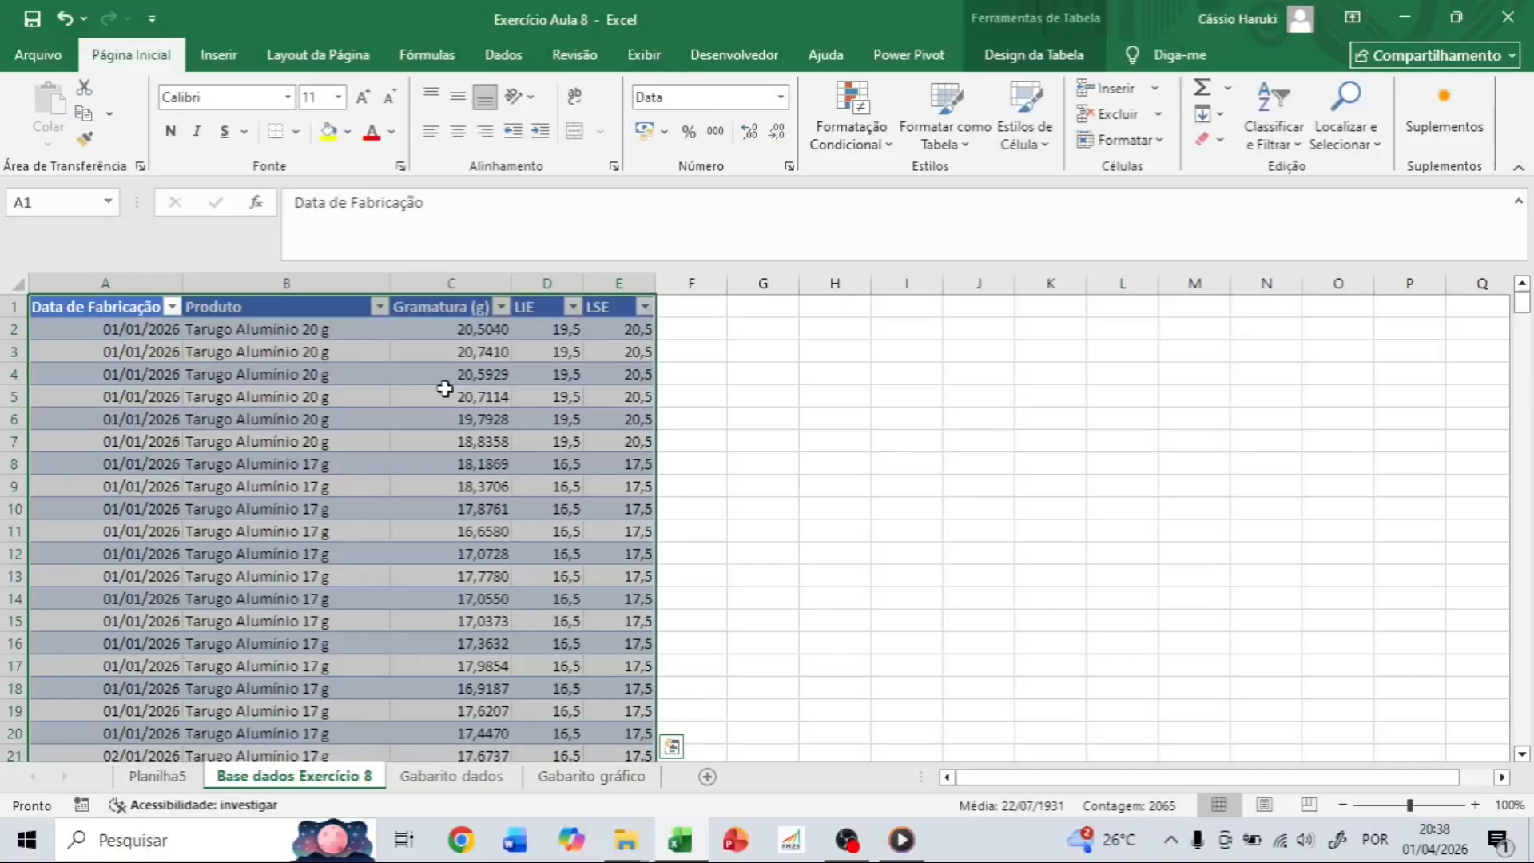
{"action": "left_click", "coordinate": [169, 775]}
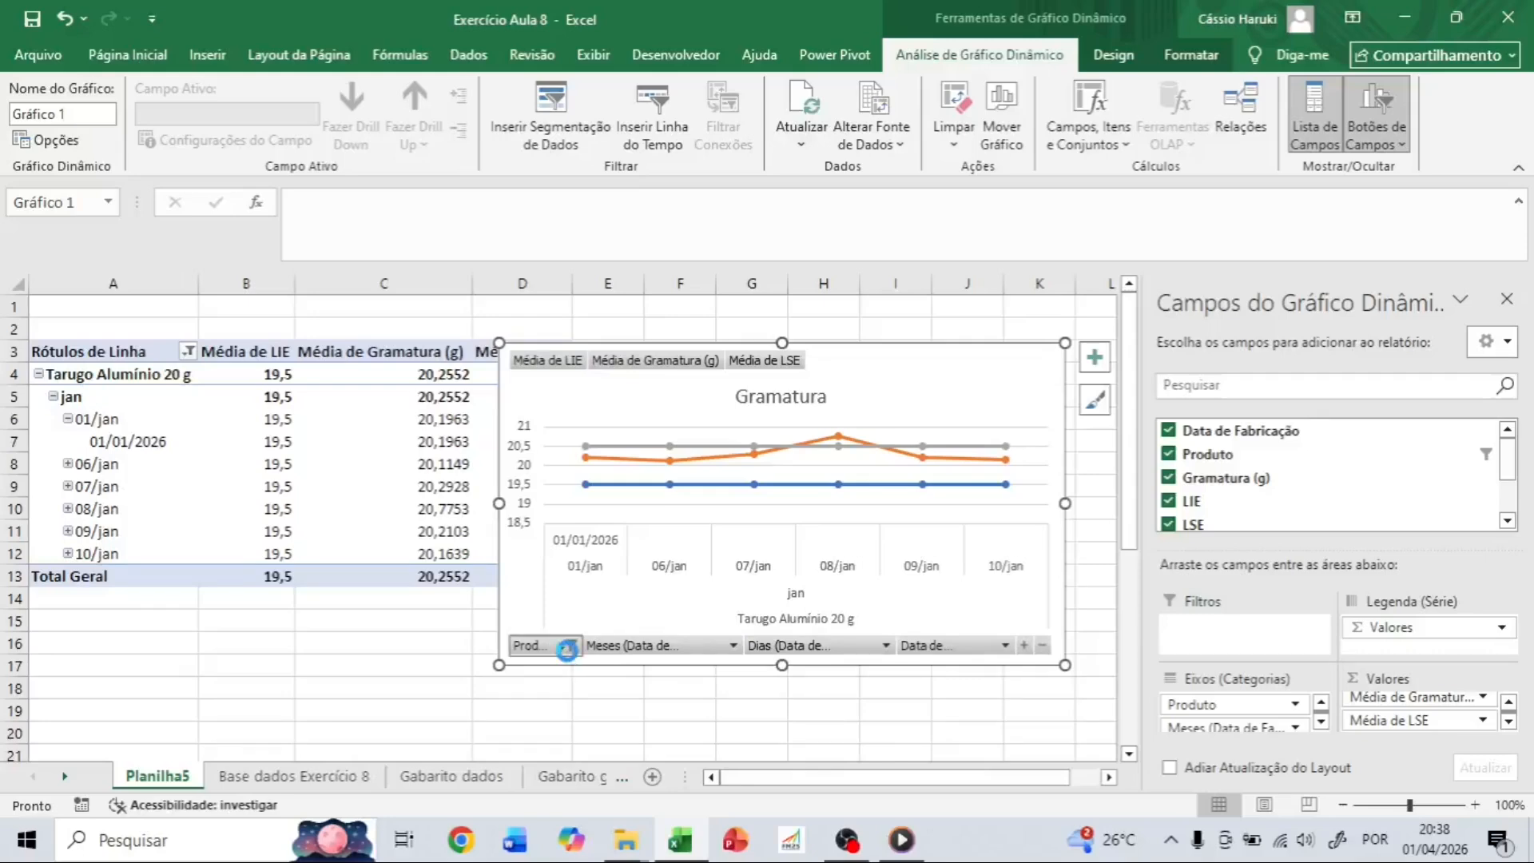
{"action": "left_click", "coordinate": [567, 645]}
{"action": "key", "text": "Escape"}
{"action": "mouse_move", "coordinate": [745, 450]}
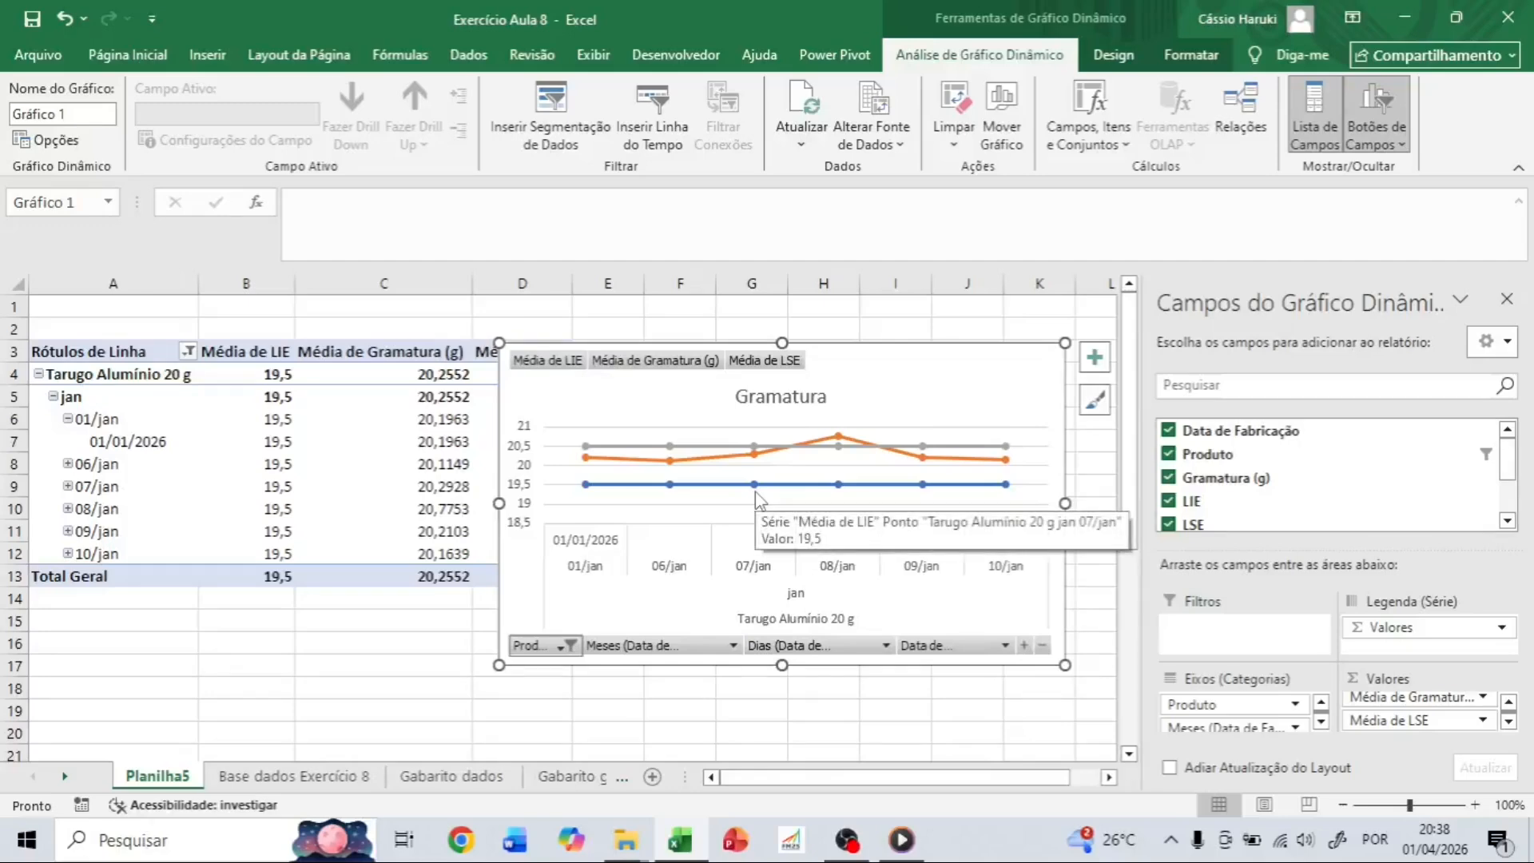
Filter the pivot chart's Produto field to show only Tarugo Alumínio-Níquel 15 g.
{"action": "left_click", "coordinate": [570, 645]}
{"action": "left_click", "coordinate": [393, 477]}
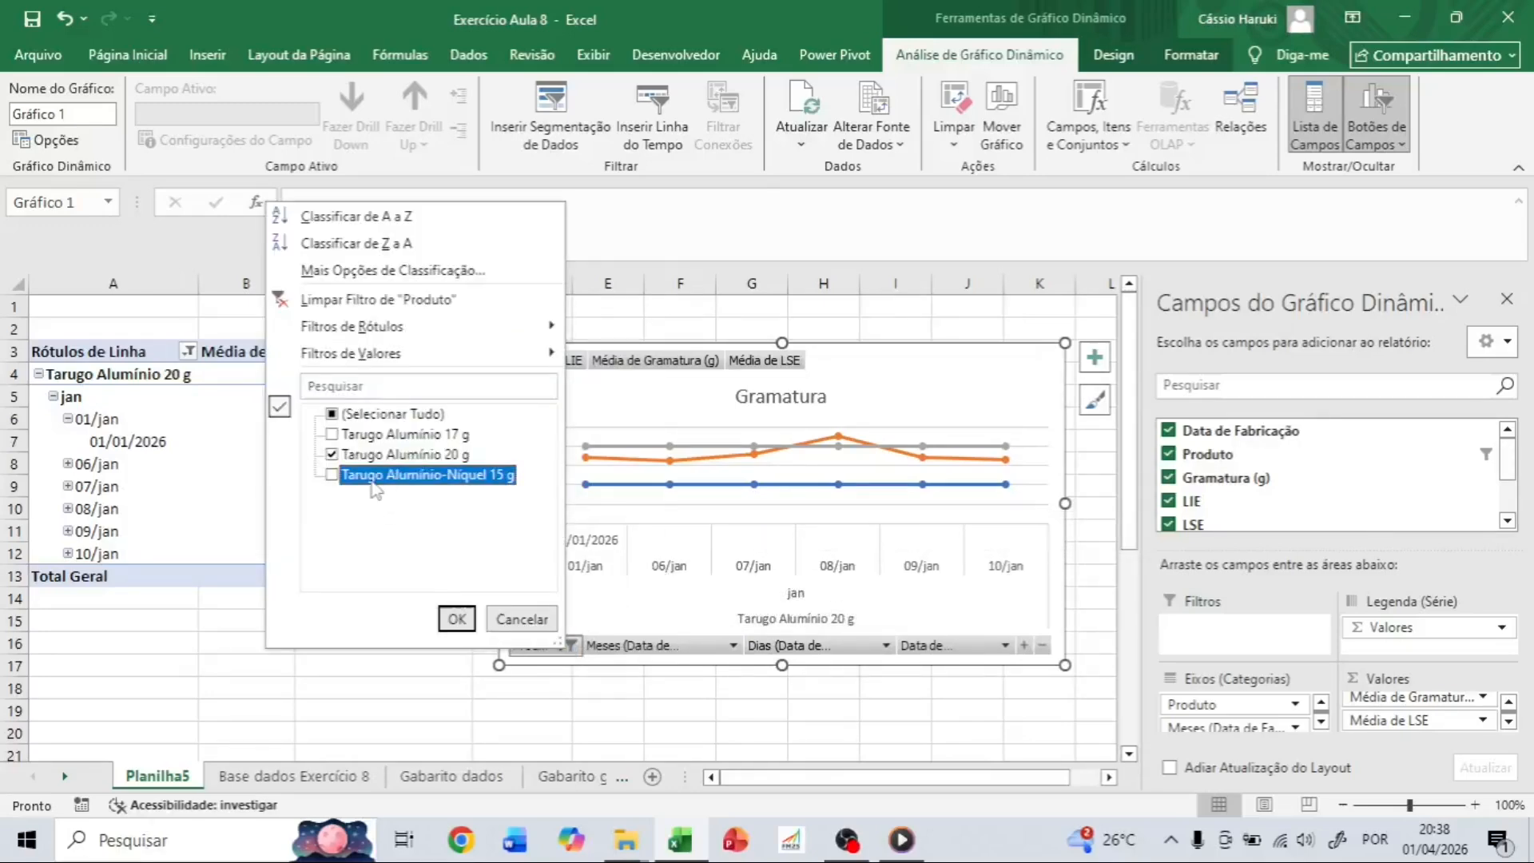
{"action": "left_click", "coordinate": [331, 454]}
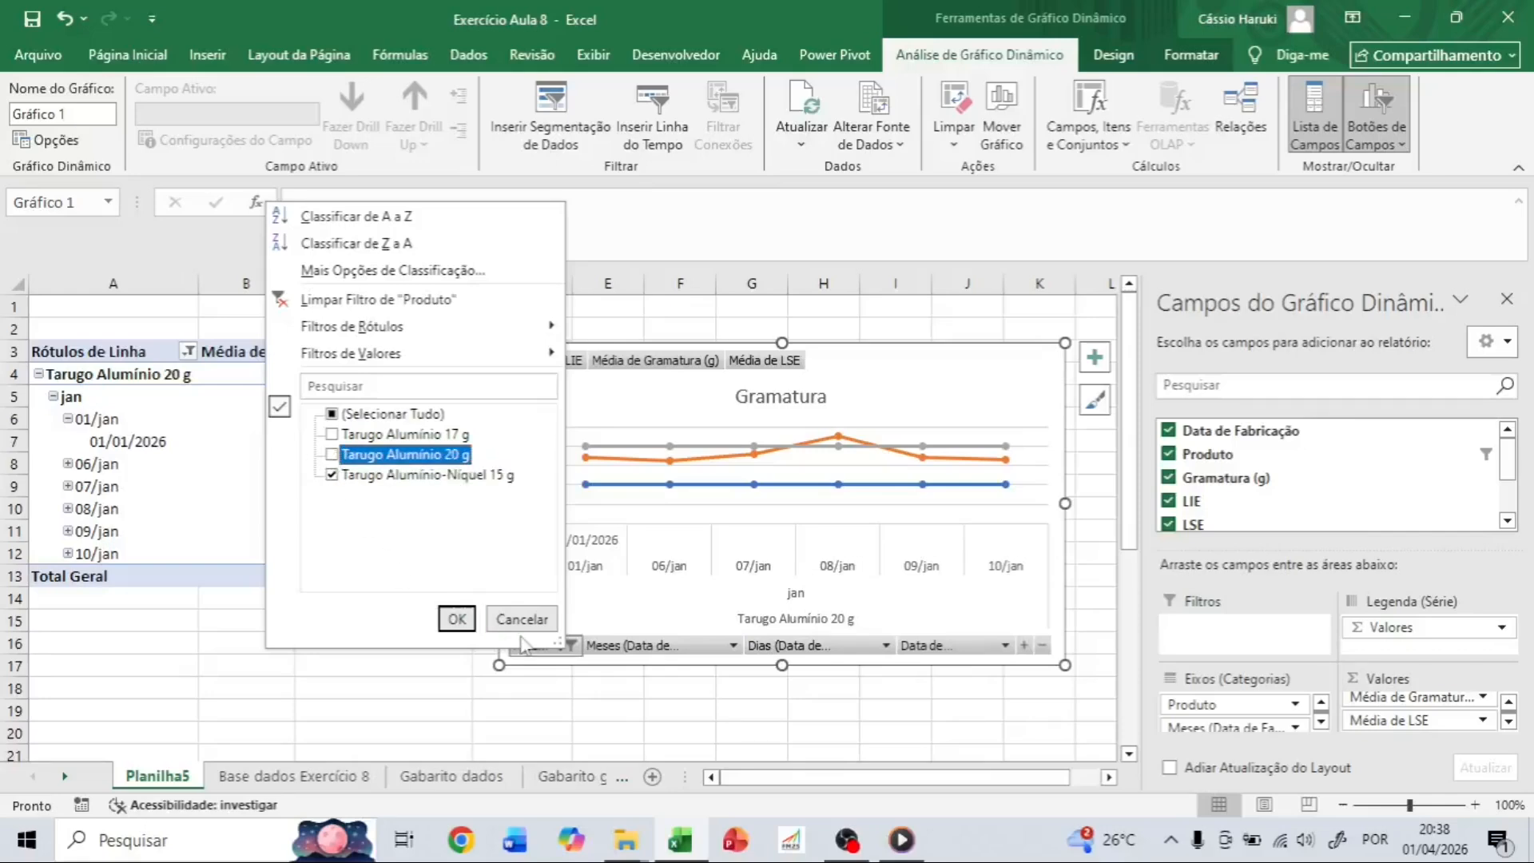
{"action": "left_click", "coordinate": [468, 625]}
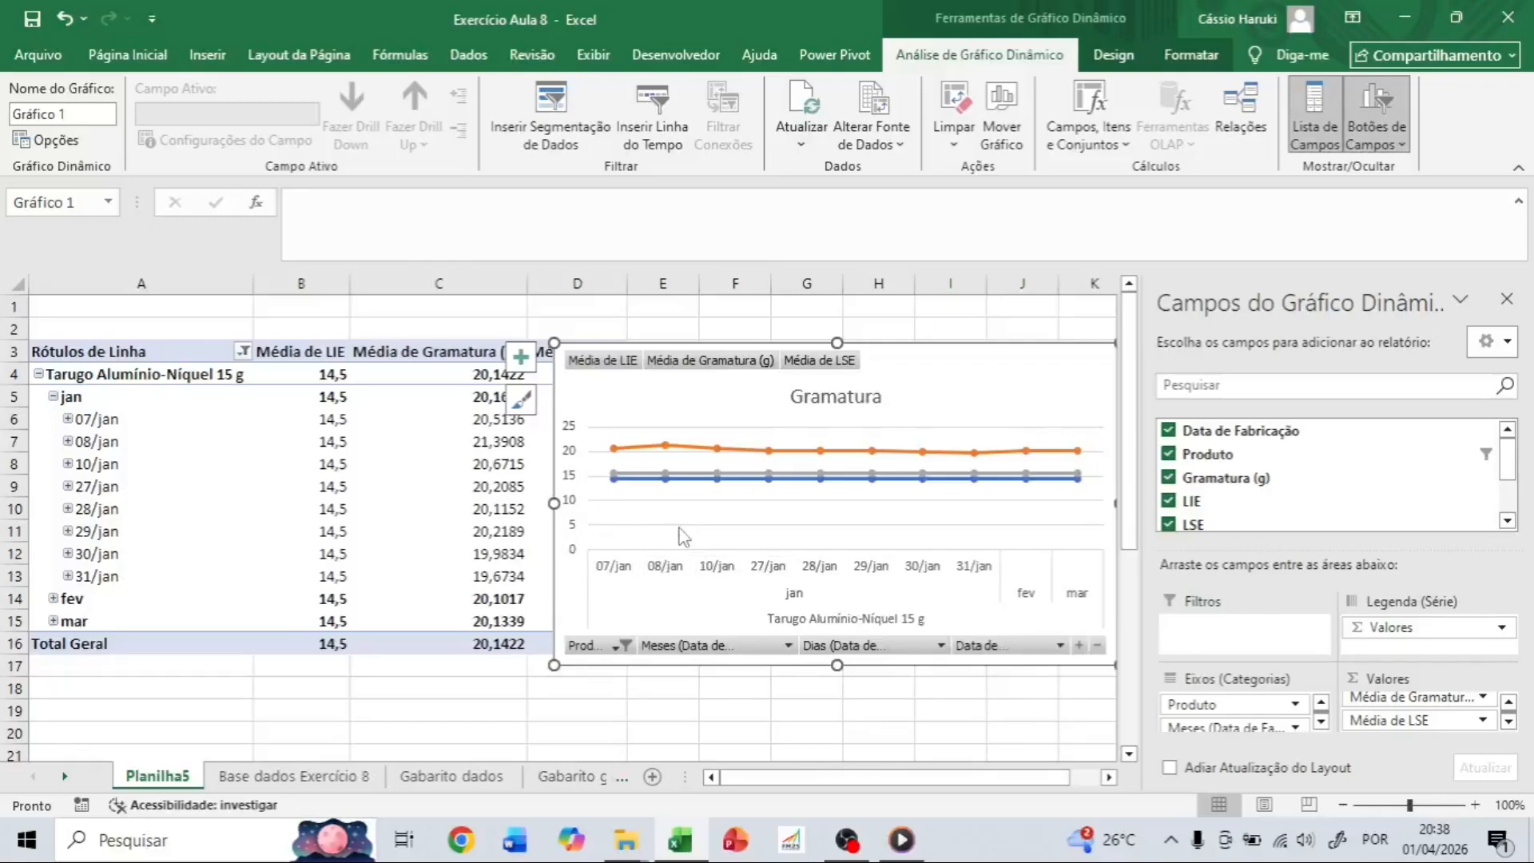
Set the minimum limit of the pivot chart's vertical axis to 14.
{"action": "left_click", "coordinate": [573, 477]}
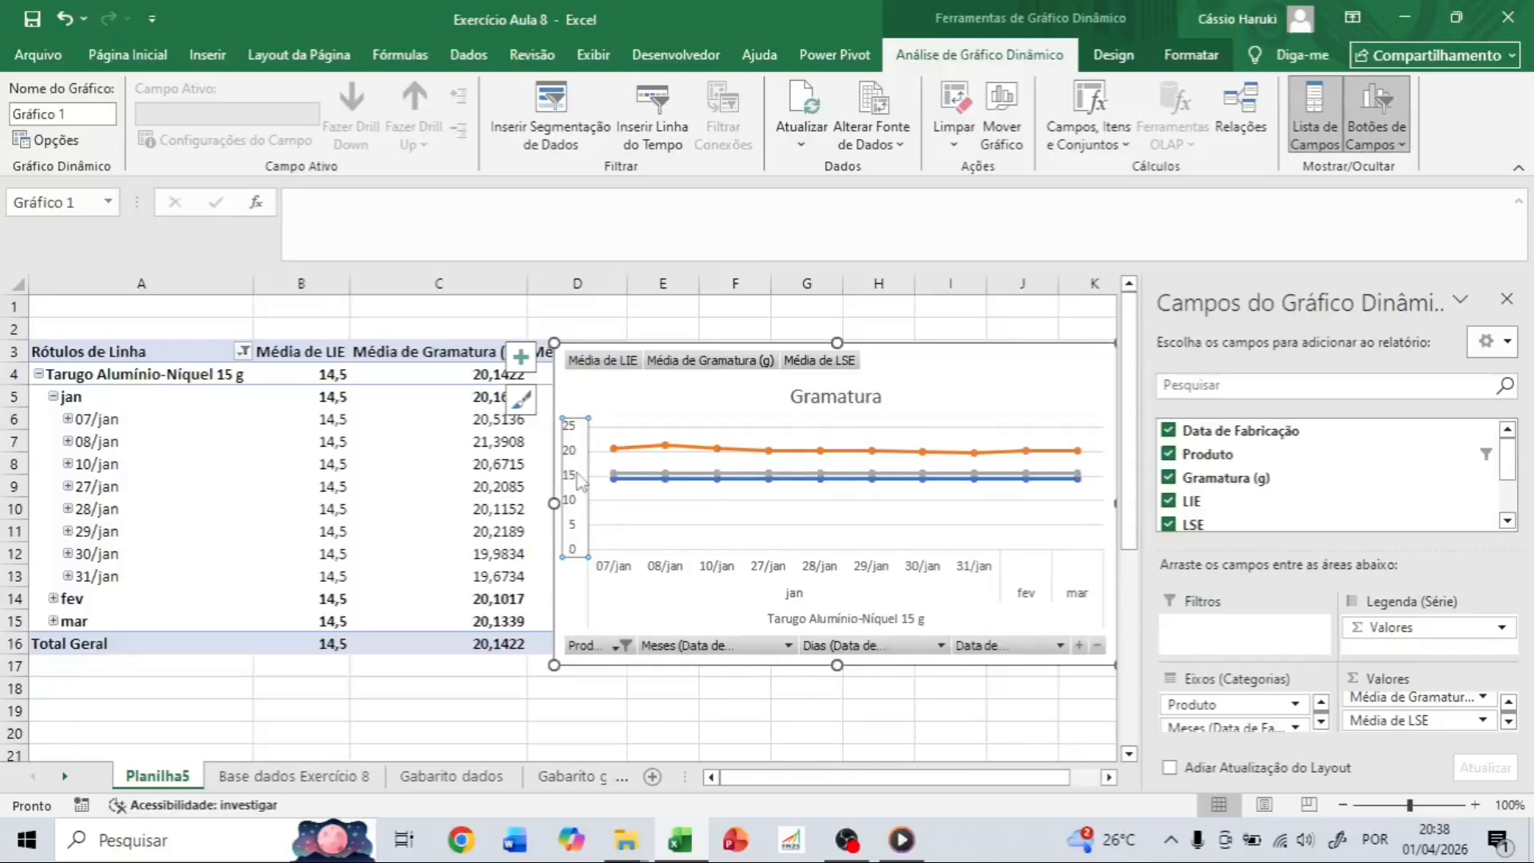
{"action": "right_click", "coordinate": [579, 480]}
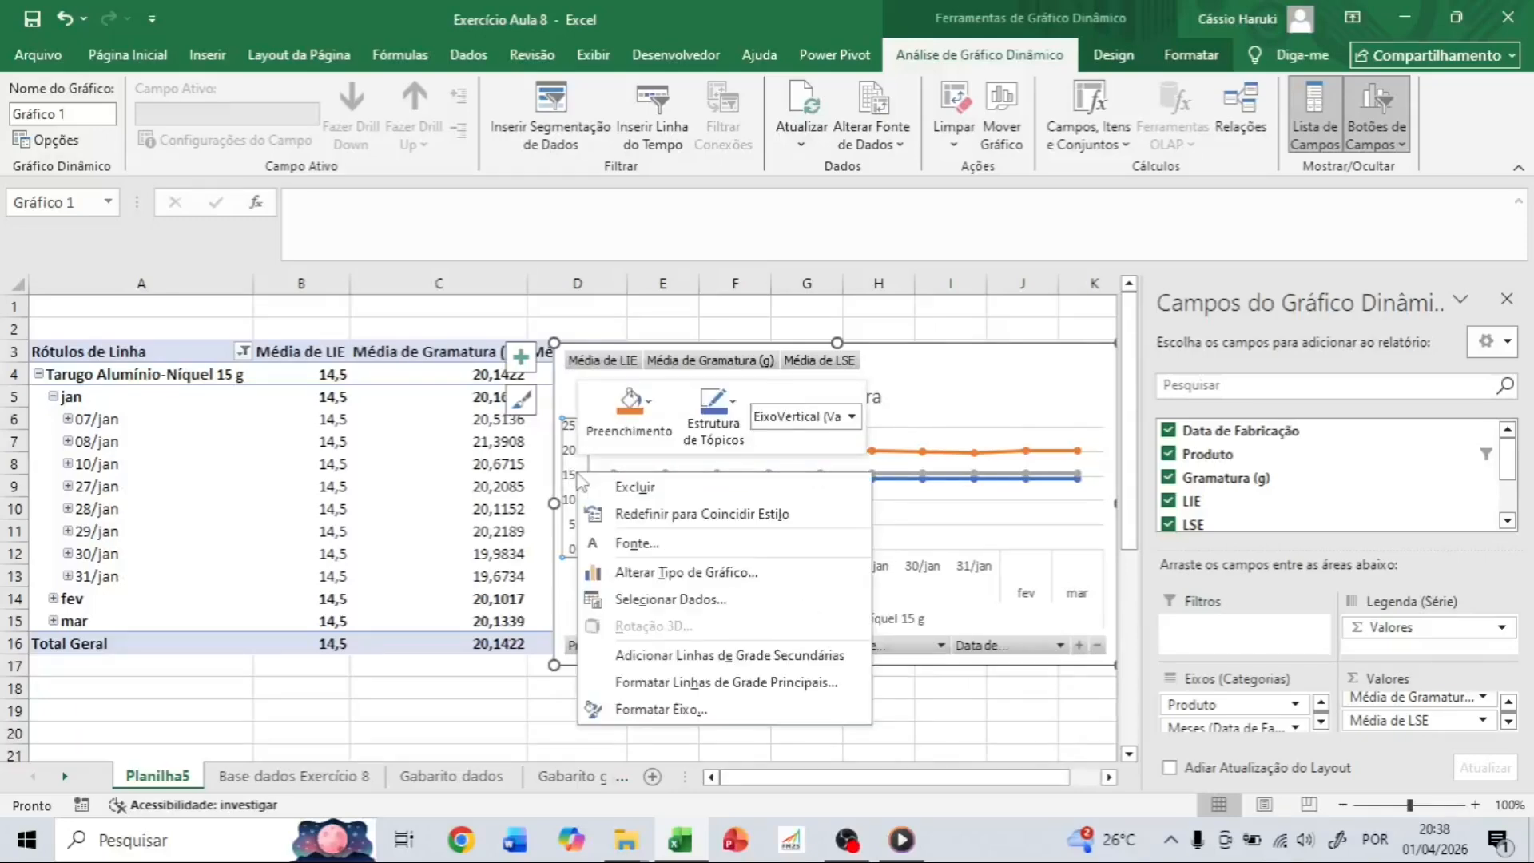
{"action": "right_click", "coordinate": [568, 460]}
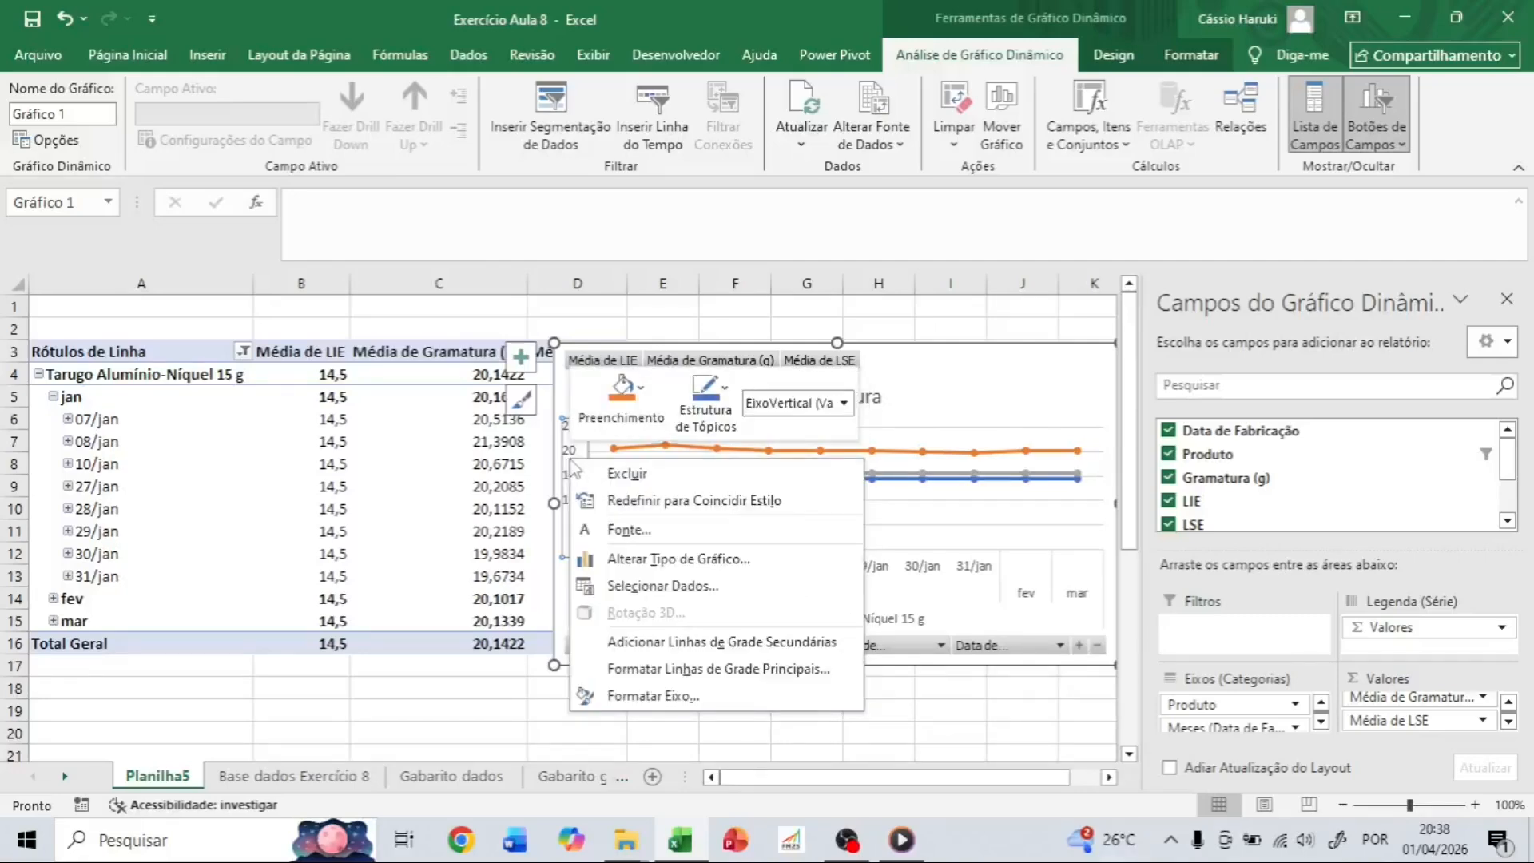
{"action": "left_click", "coordinate": [628, 696]}
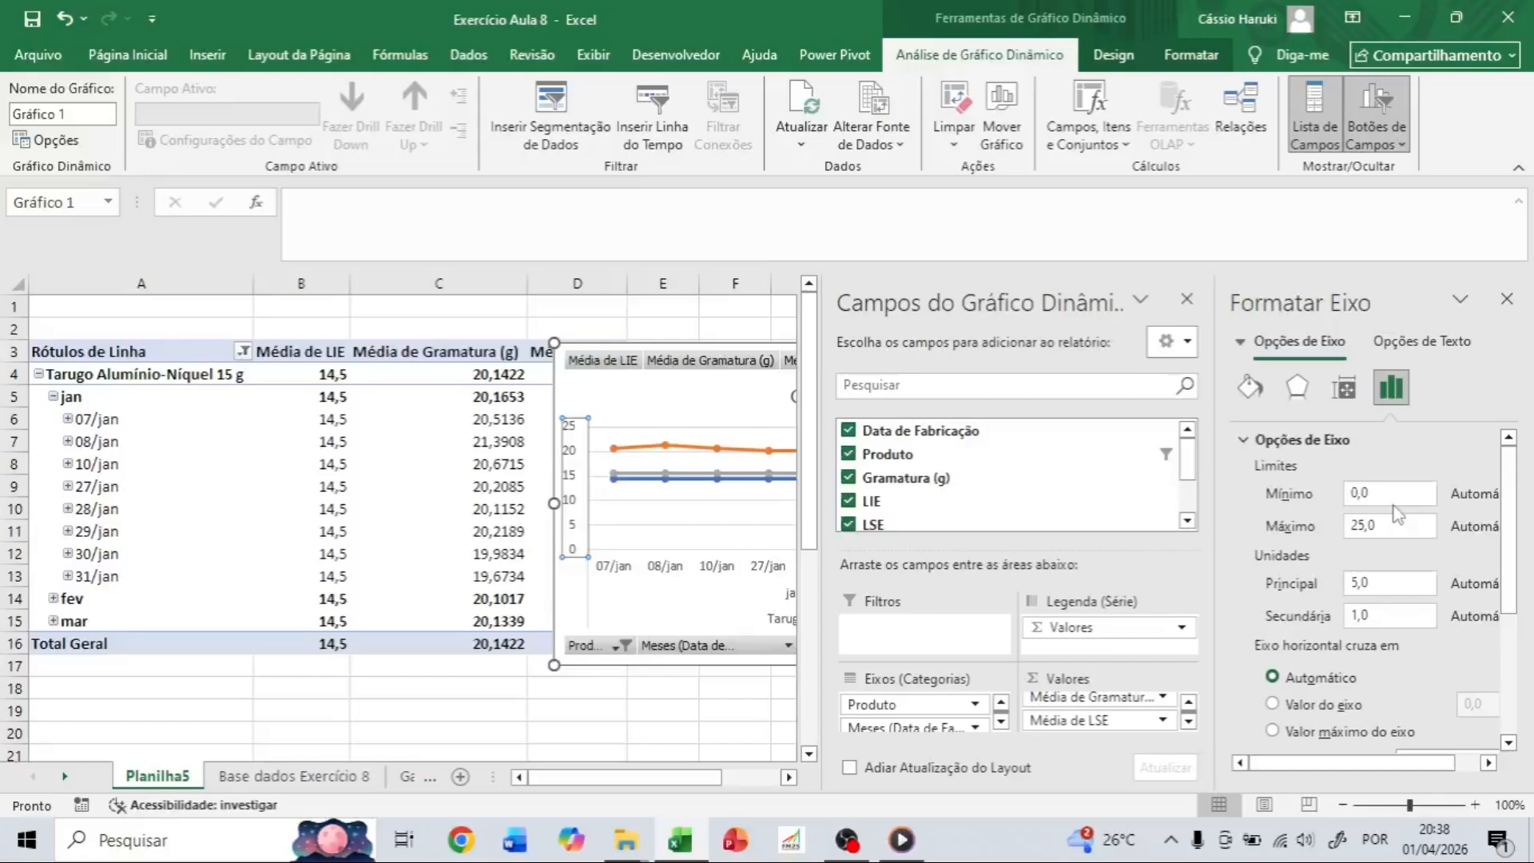
{"action": "left_click", "coordinate": [1300, 481]}
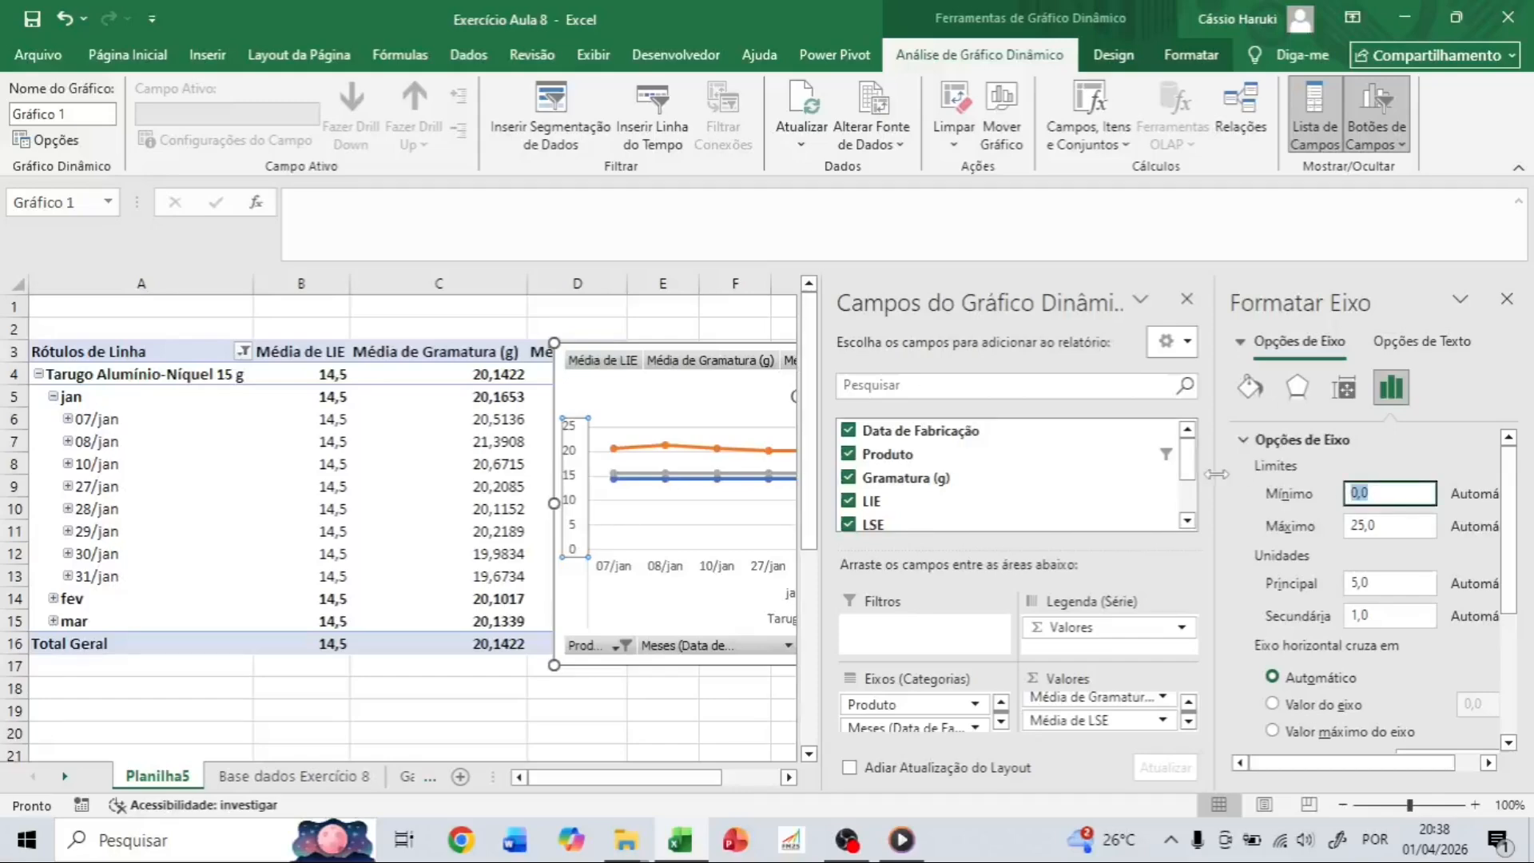
{"action": "type", "text": "14"}
{"action": "key", "text": "Return"}
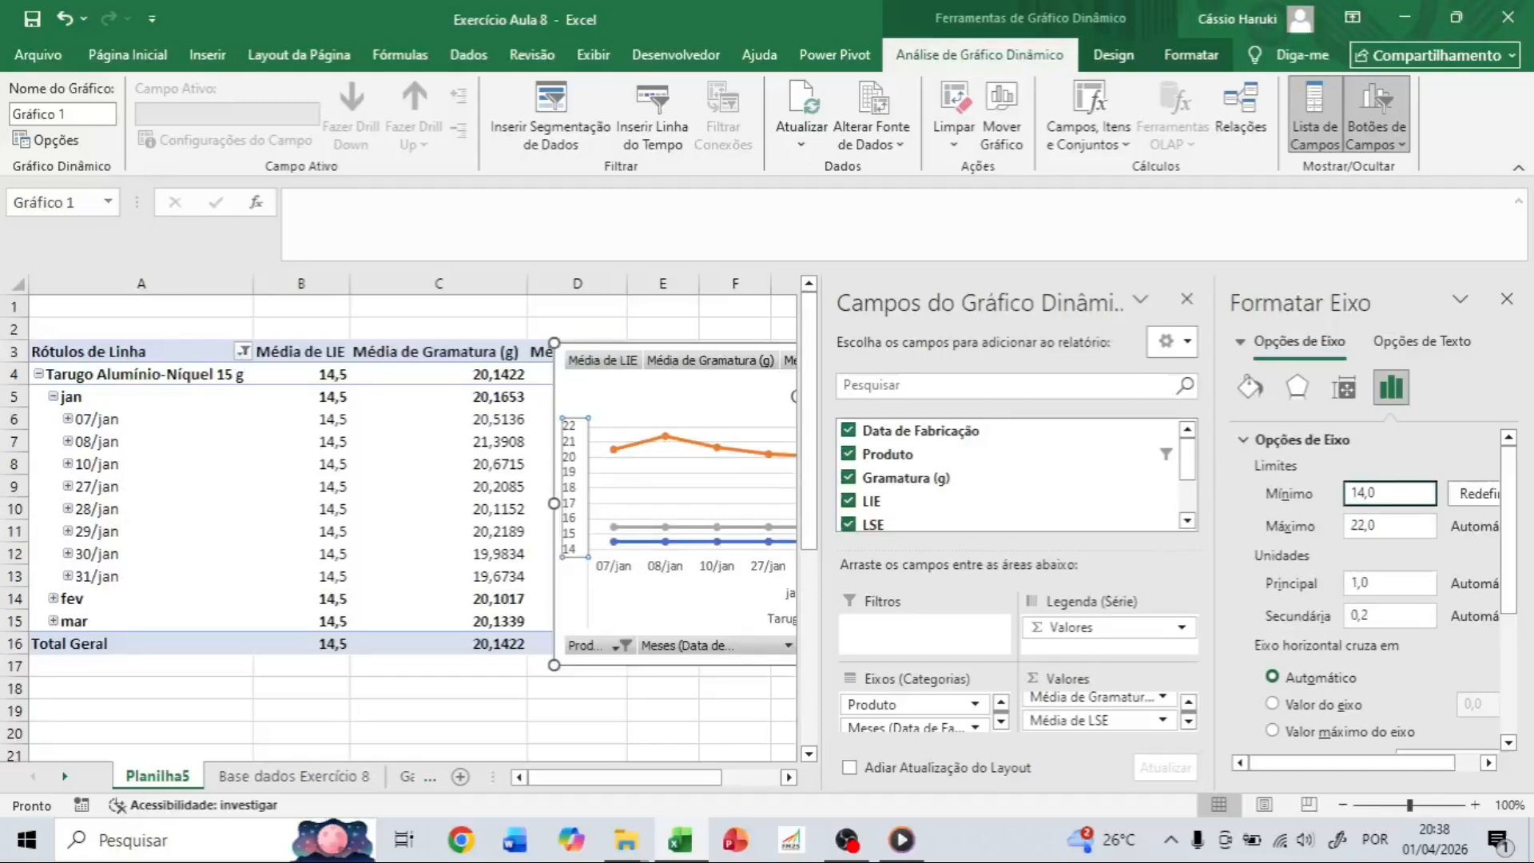
Close the axis formatting and chart field panes and move the pivot chart clear of the pivot table's Média de LSE column.
{"action": "left_click", "coordinate": [1506, 299]}
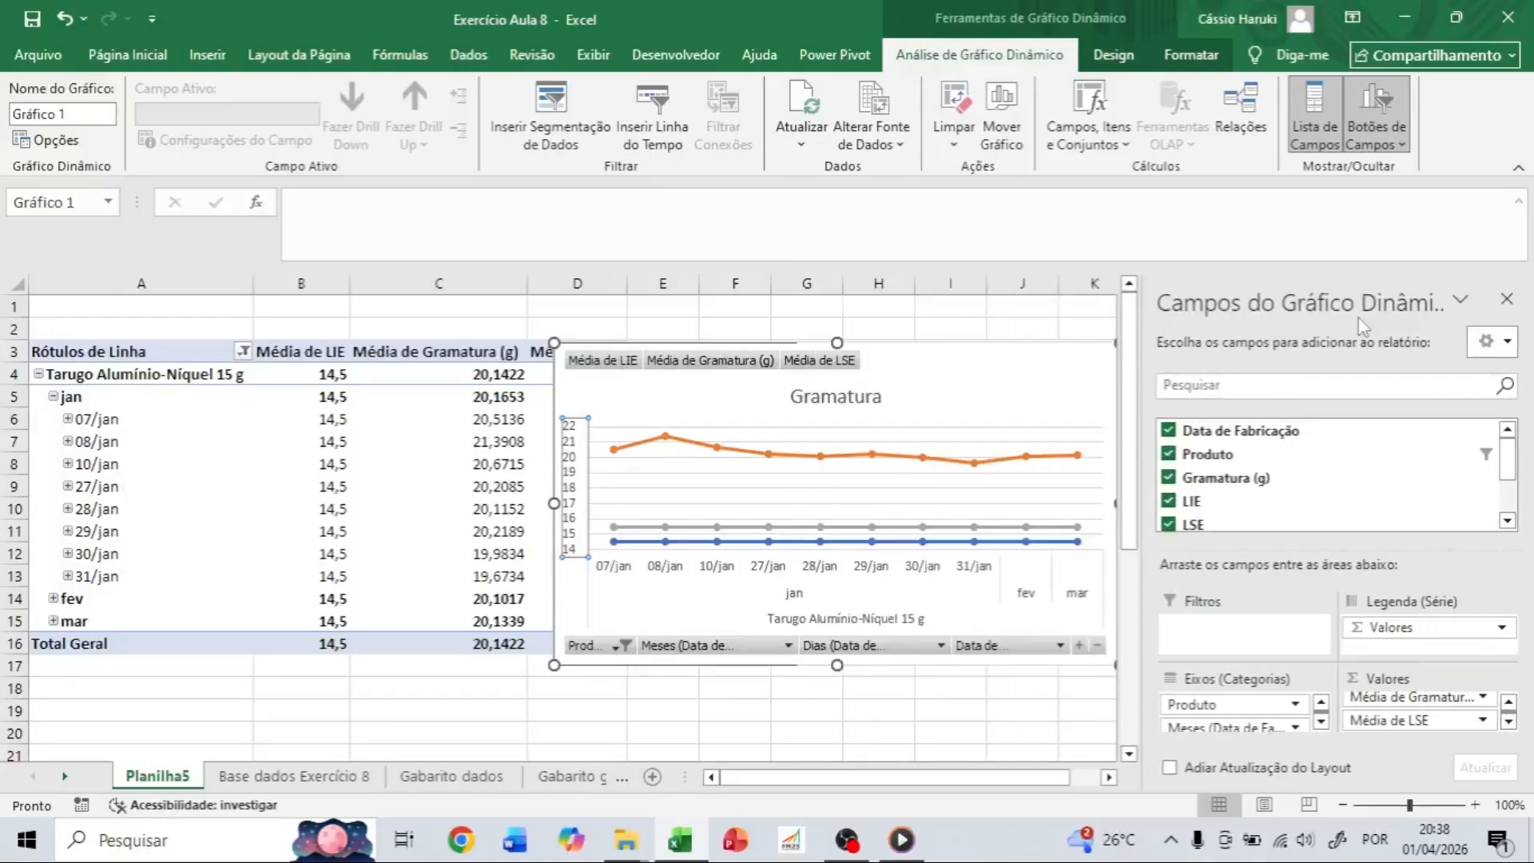
{"action": "left_click", "coordinate": [1506, 298]}
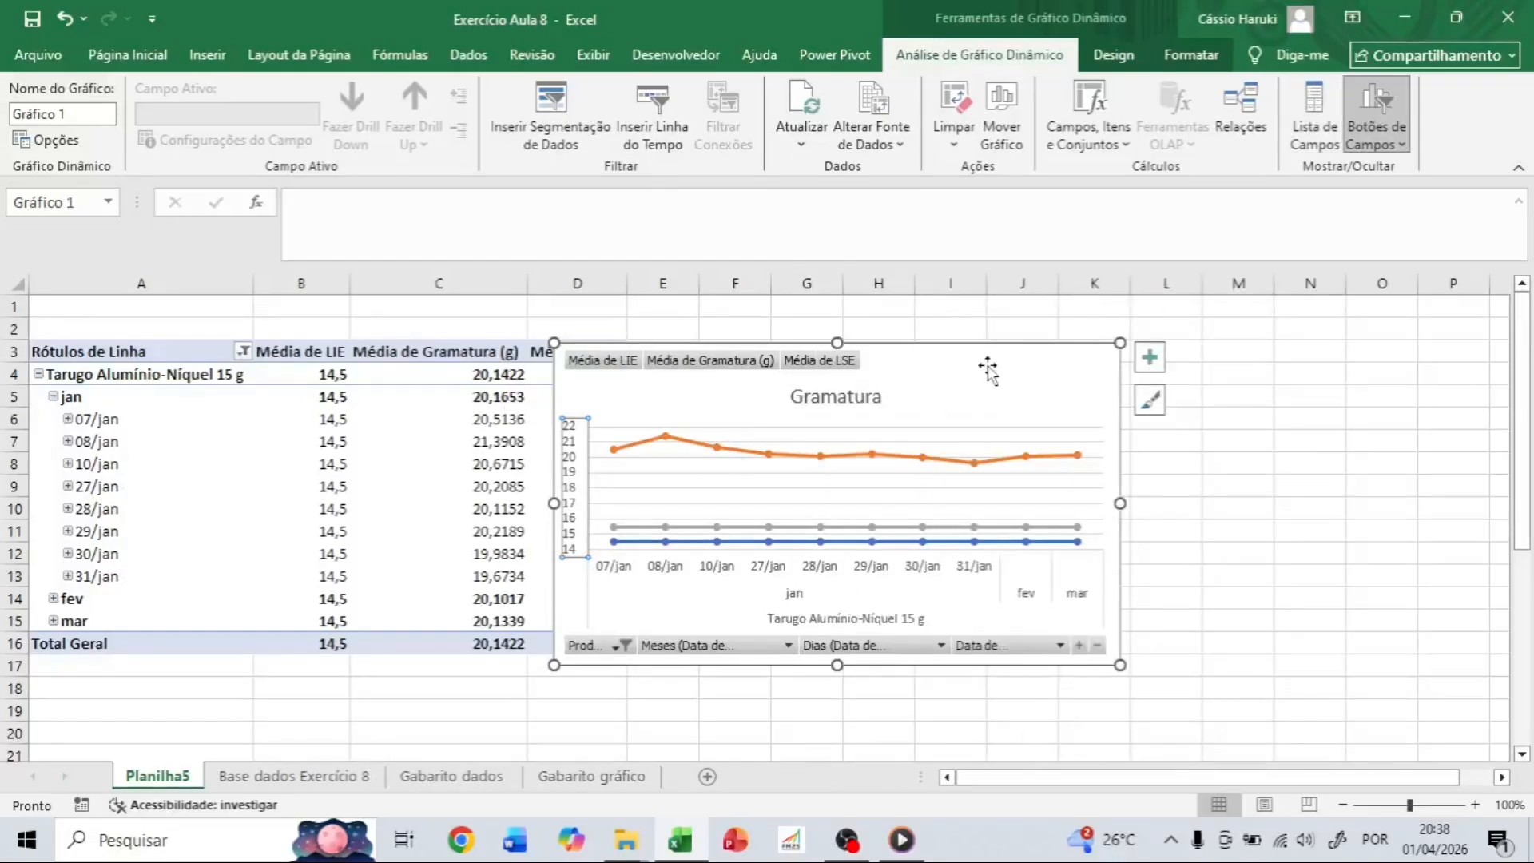
{"action": "left_click_drag", "start_coordinate": [987, 368], "coordinate": [1145, 366]}
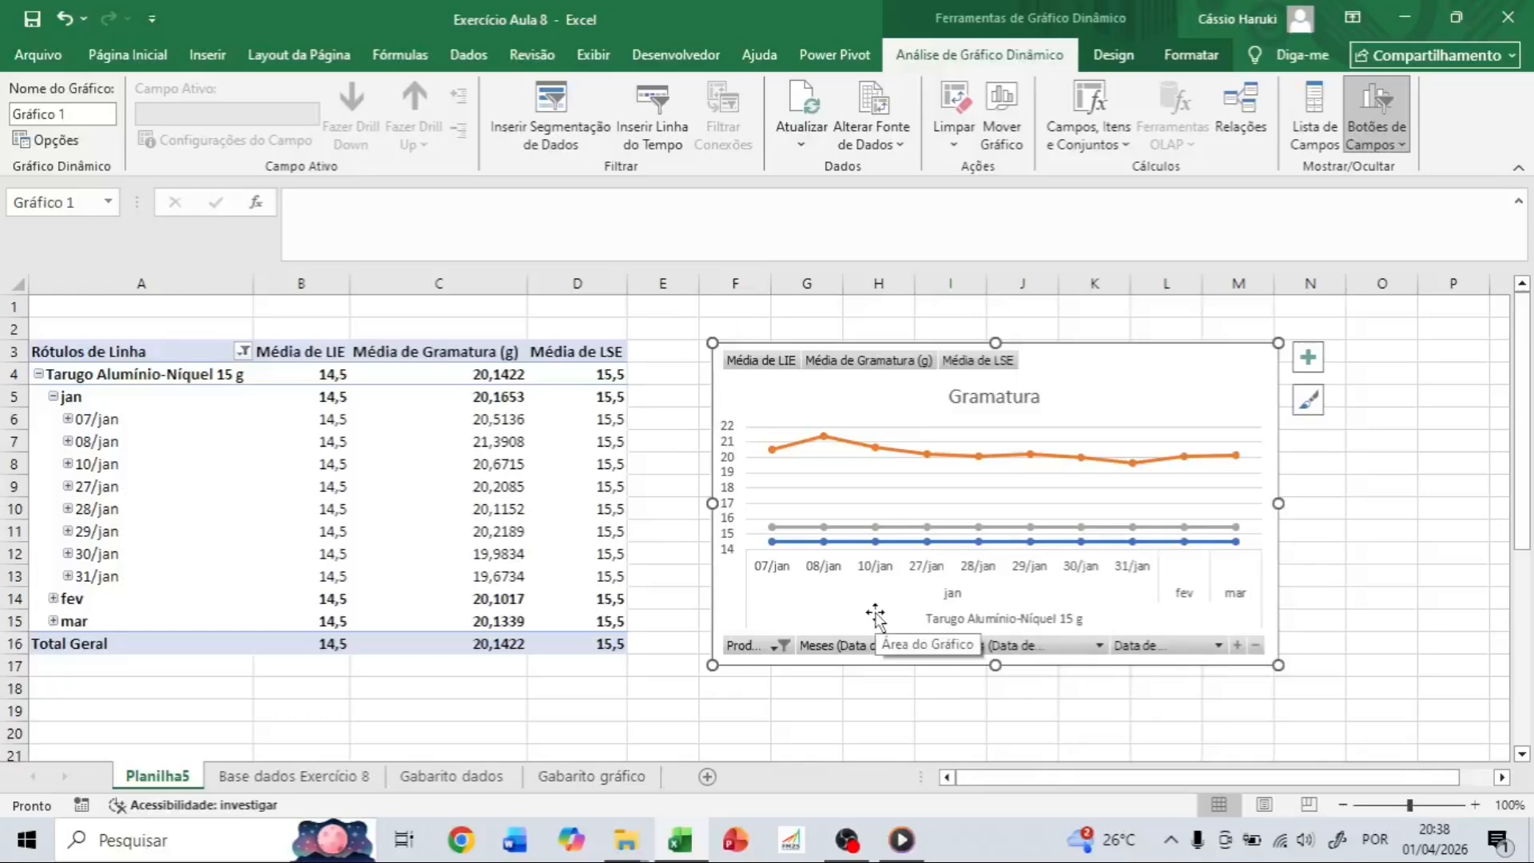
Filter the pivot chart's Dias field to exclude 01/jan, 02/jan and 03/jan.
{"action": "left_click", "coordinate": [766, 644]}
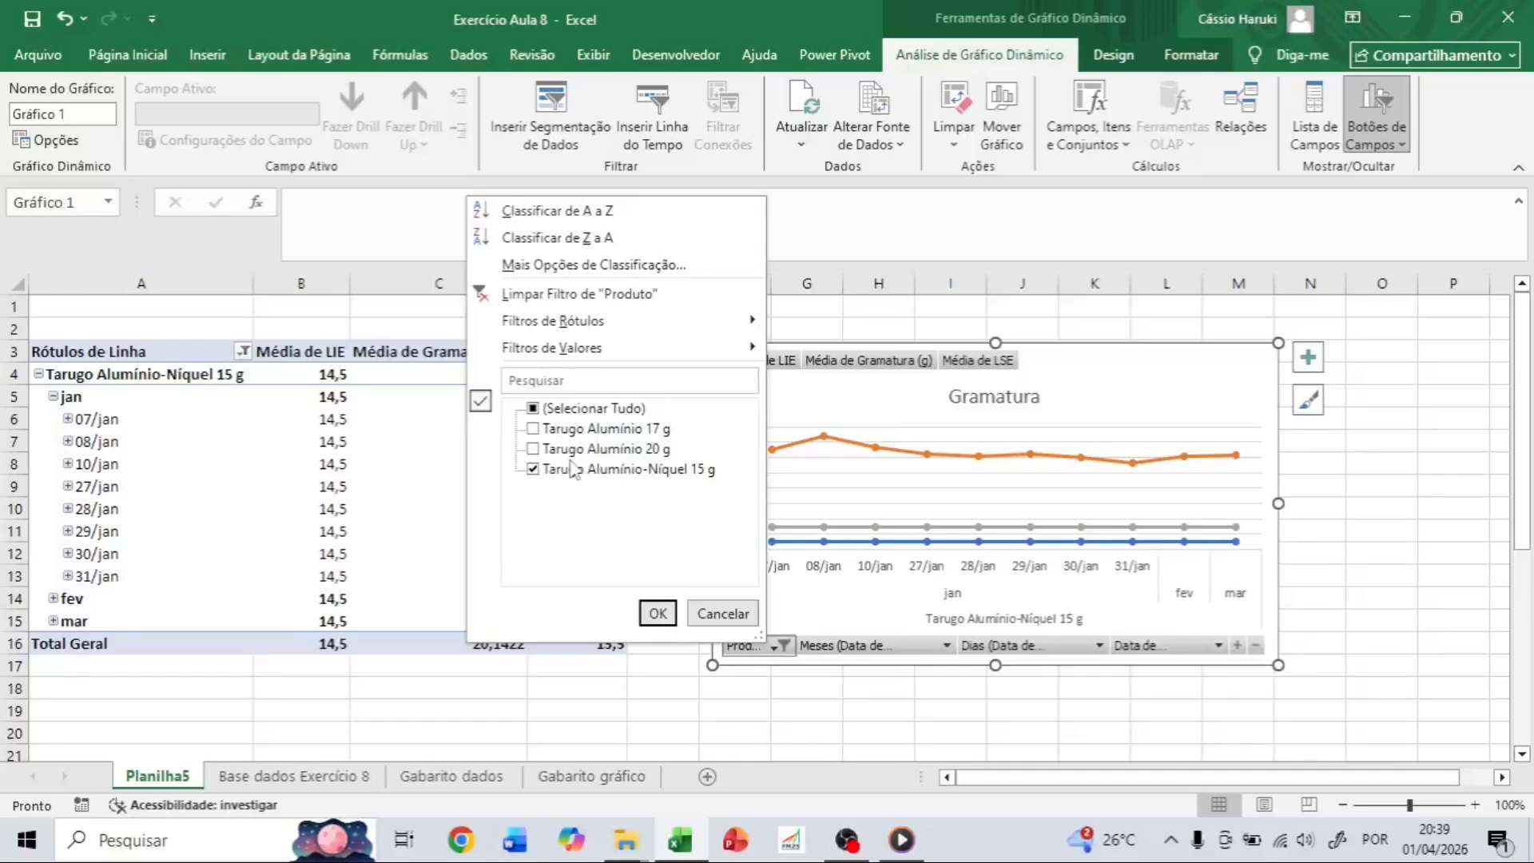
{"action": "left_click", "coordinate": [1036, 652]}
{"action": "left_click", "coordinate": [1037, 649]}
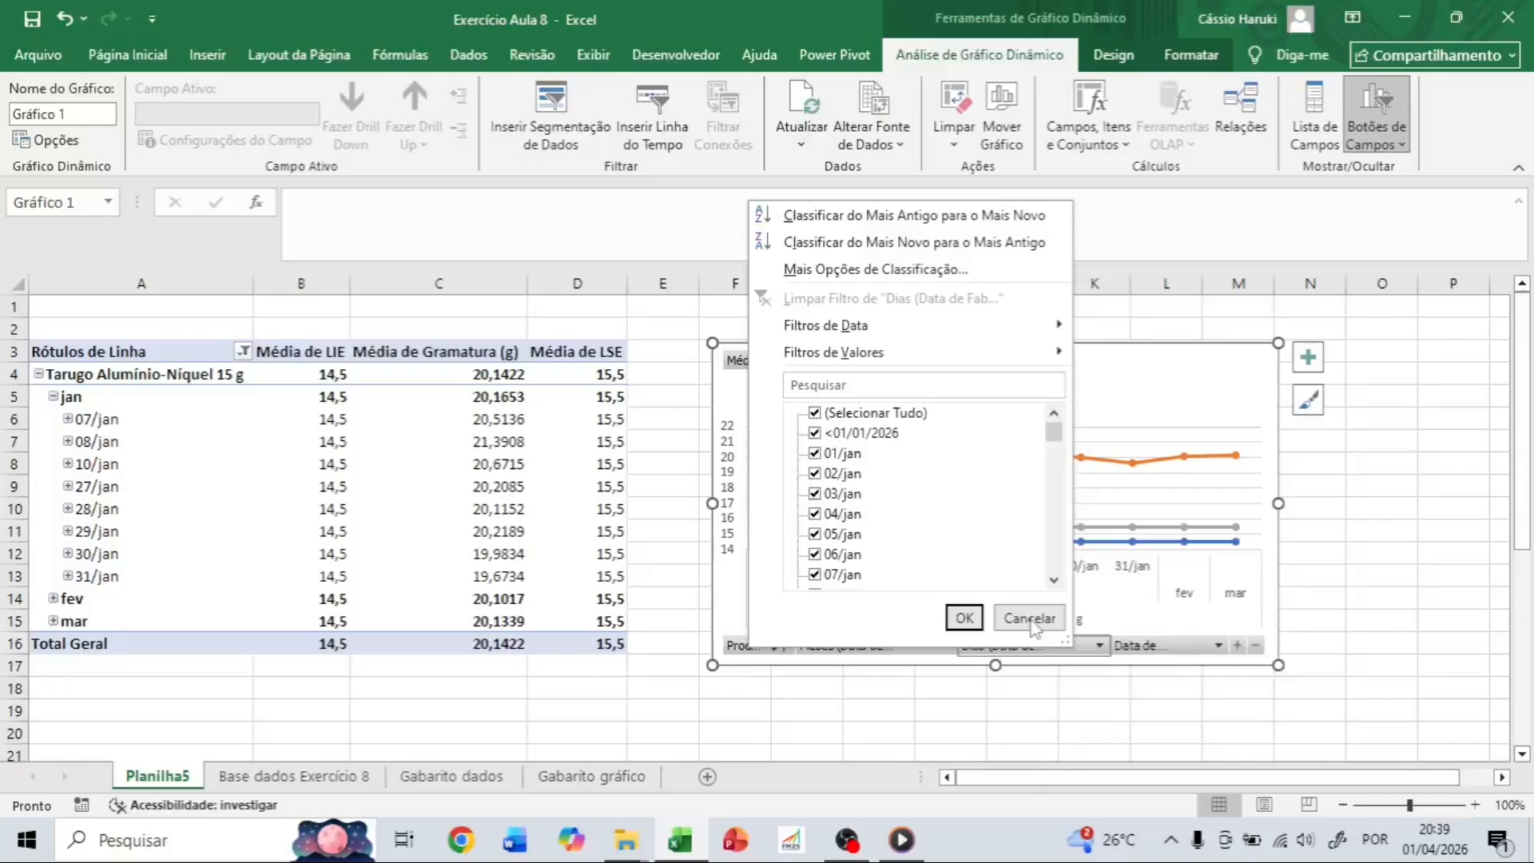
{"action": "left_click", "coordinate": [815, 453]}
{"action": "left_click", "coordinate": [816, 473]}
{"action": "left_click", "coordinate": [815, 493]}
{"action": "left_click", "coordinate": [962, 617]}
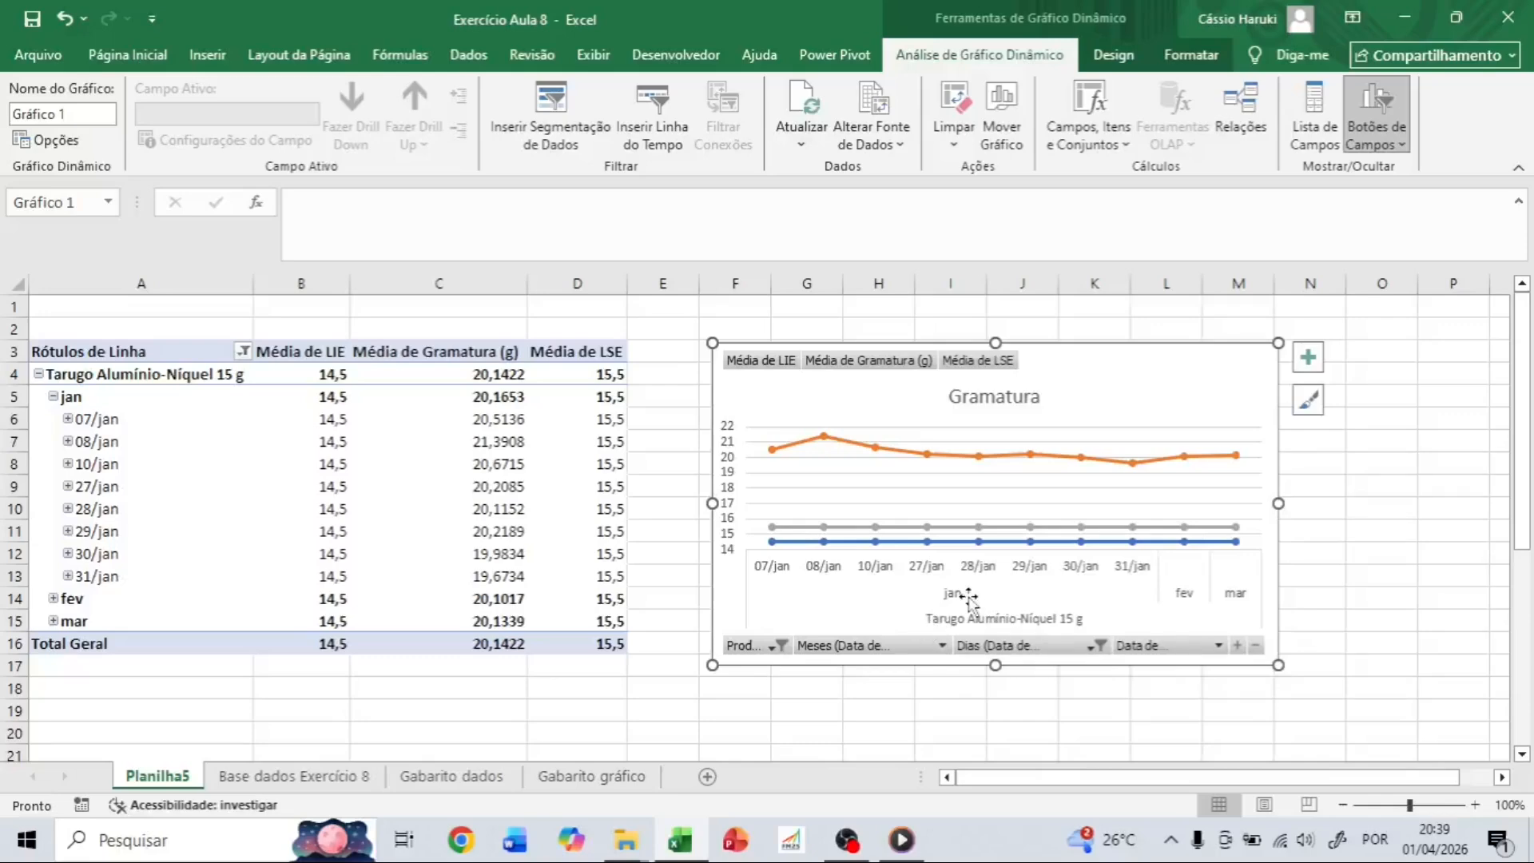